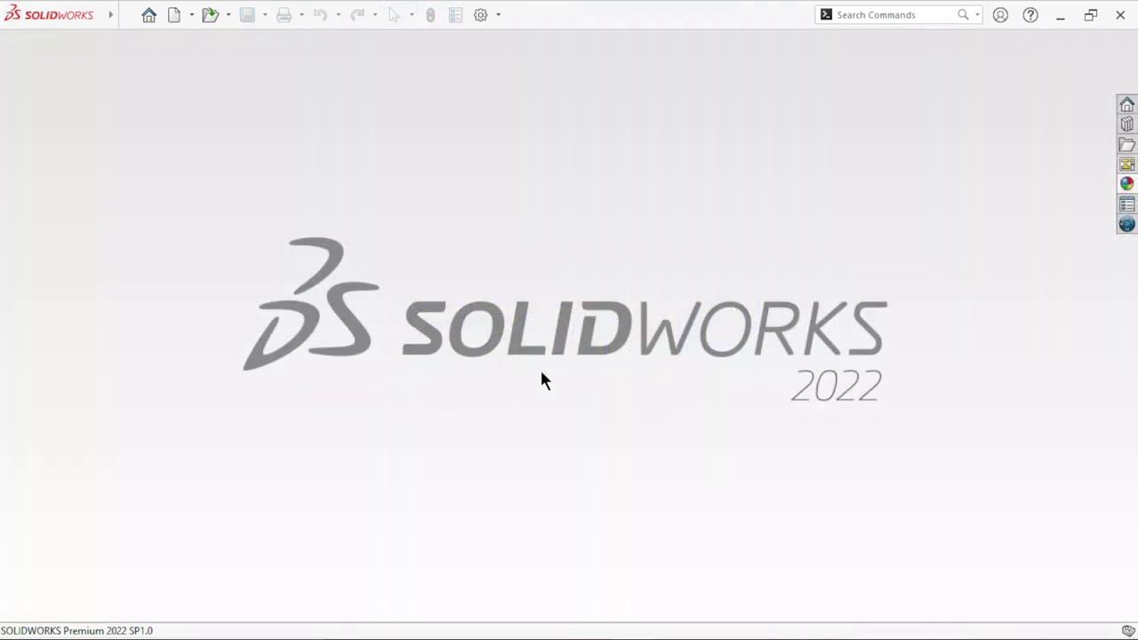
- Create a new assembly and pick Part1 from the Adjustable Knurling tool folder as its first component
click(171, 17)
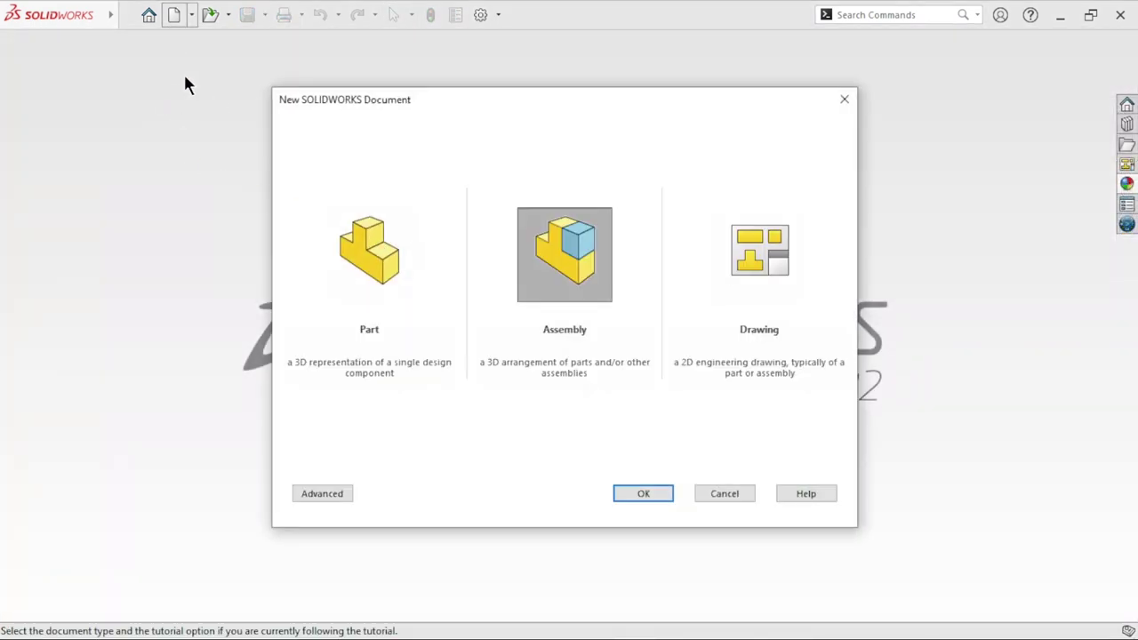
click(578, 276)
click(628, 493)
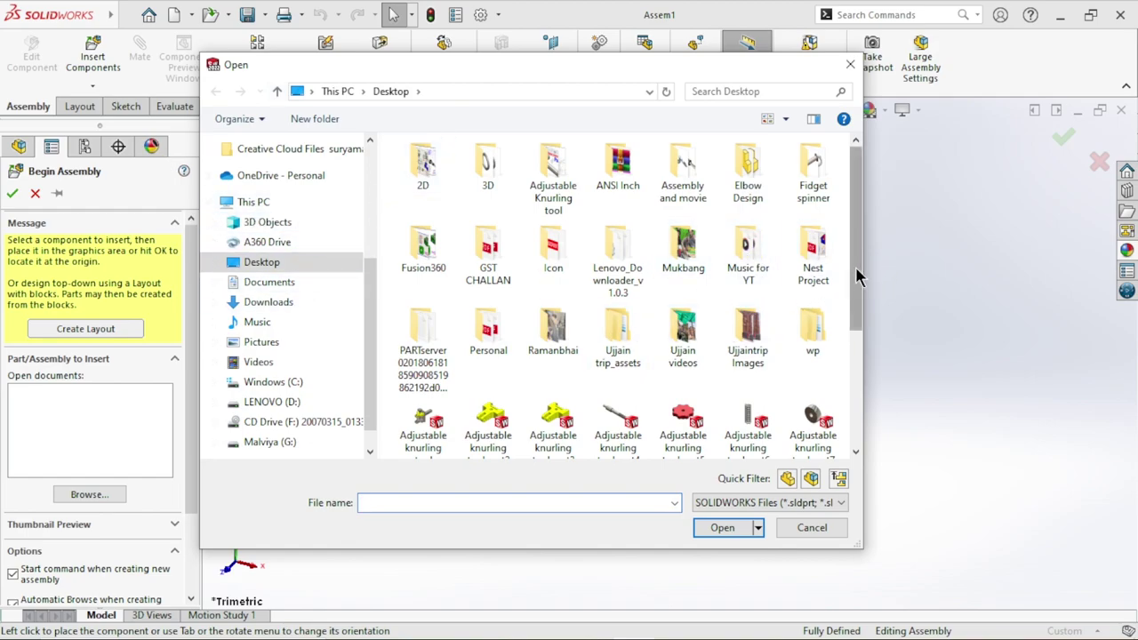
double_click(549, 194)
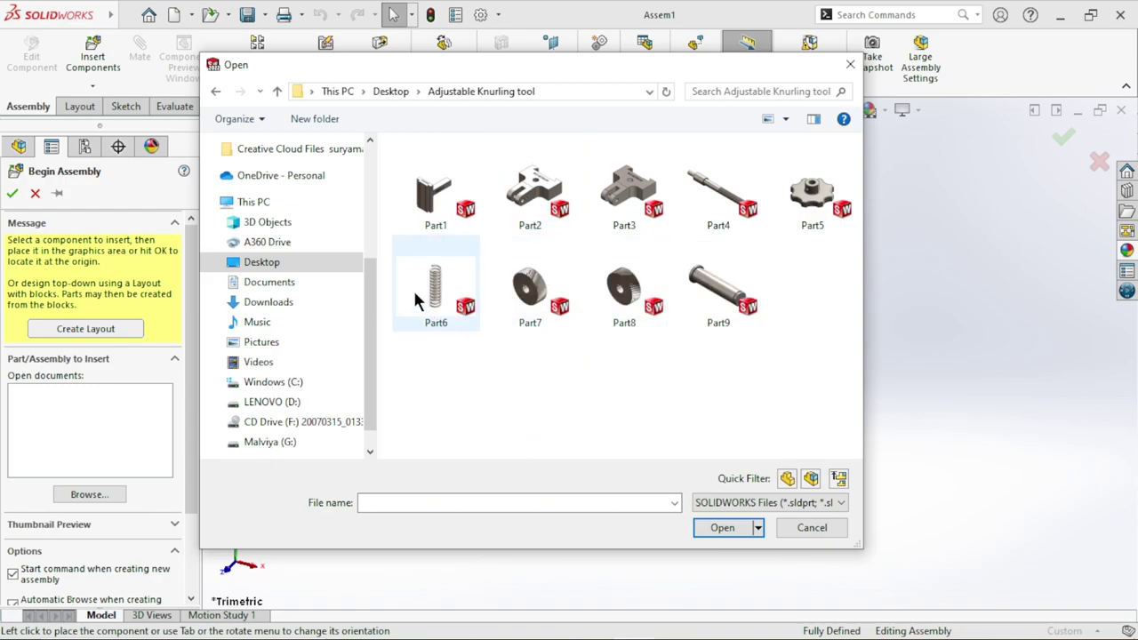
click(429, 206)
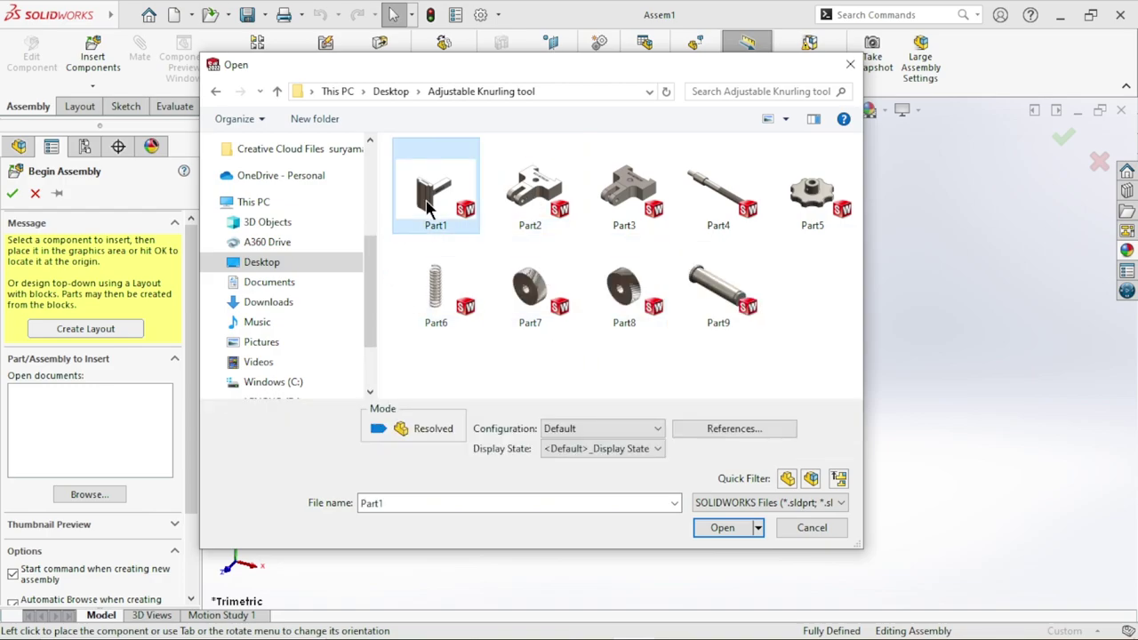
- Place Part1 in the assembly as the fixed component, with origins shown for reference
click(720, 528)
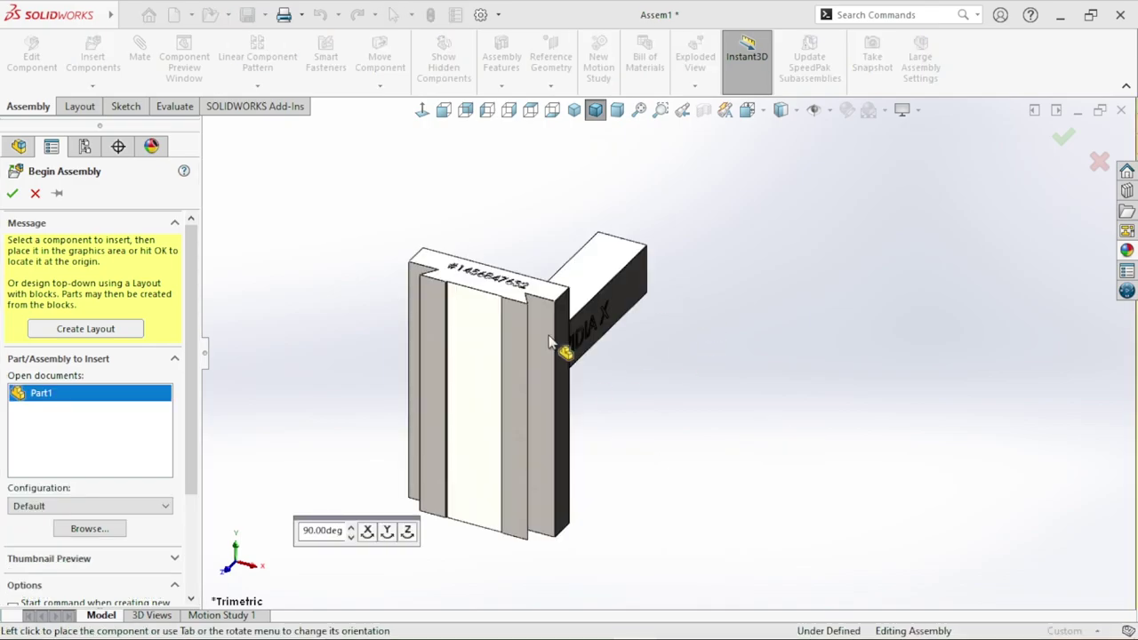
click(831, 111)
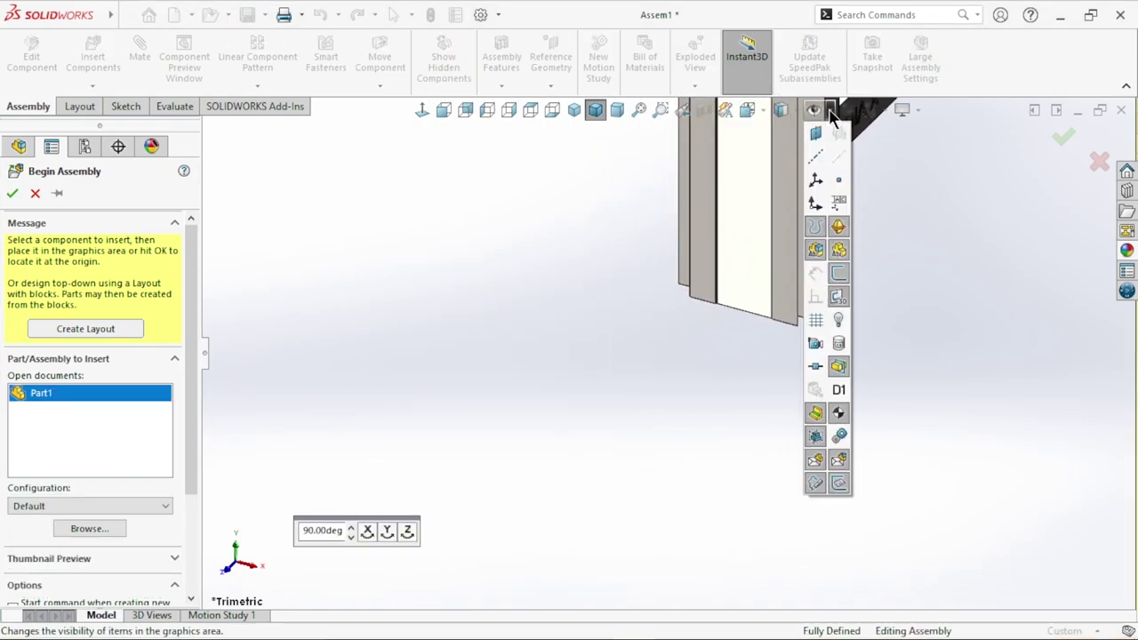
click(818, 203)
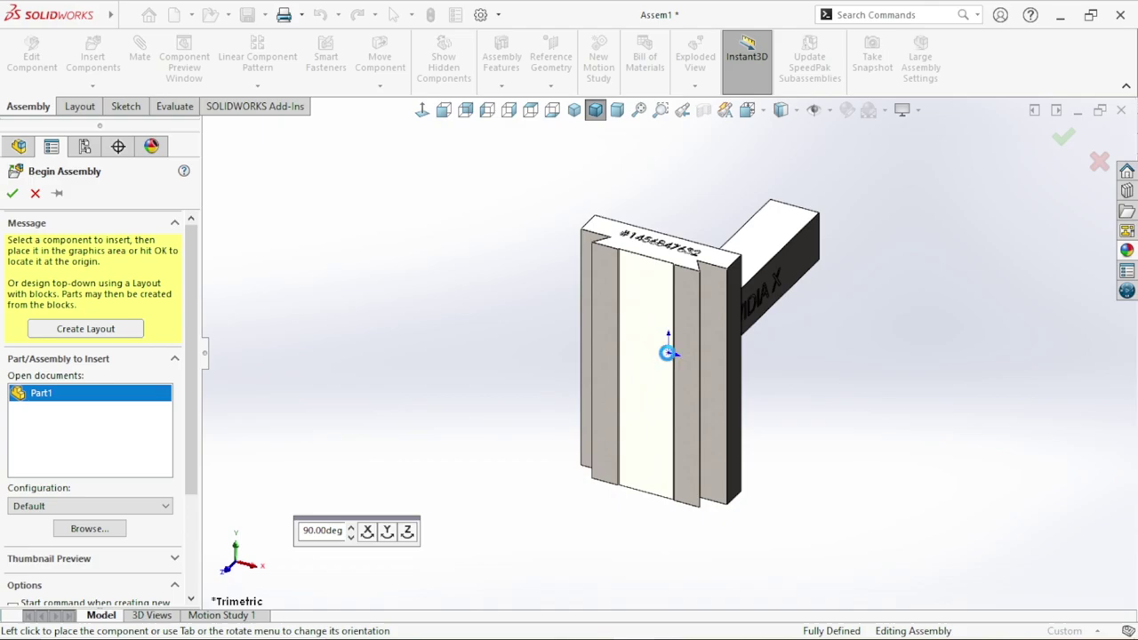
click(668, 353)
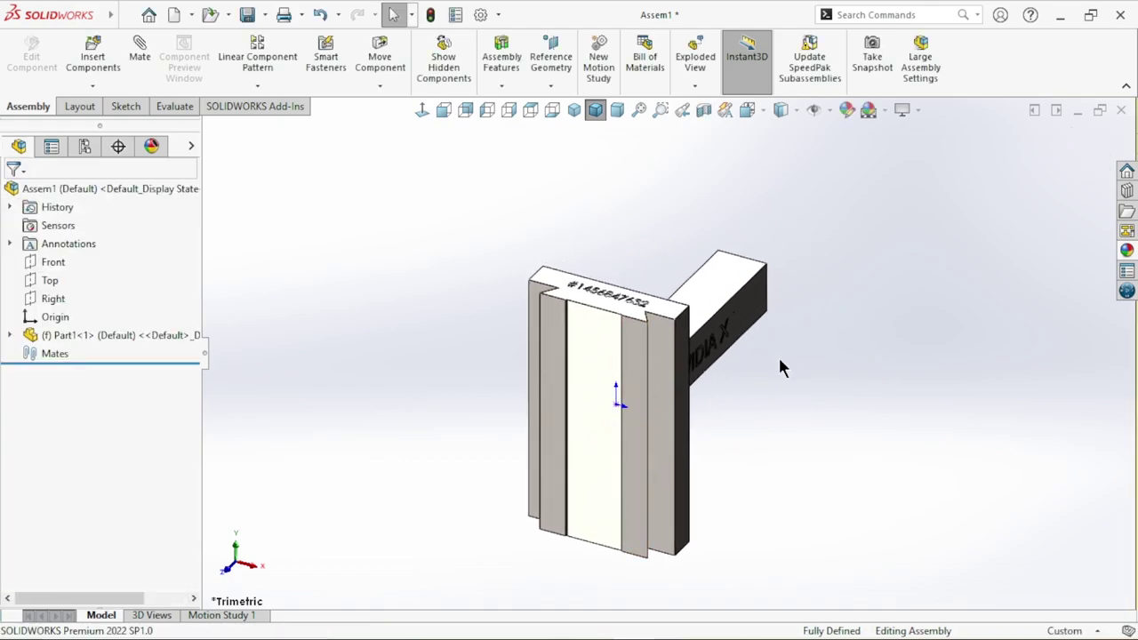
- Hide the origins, apply the Plain White scene and return to the isometric view
click(830, 111)
click(816, 202)
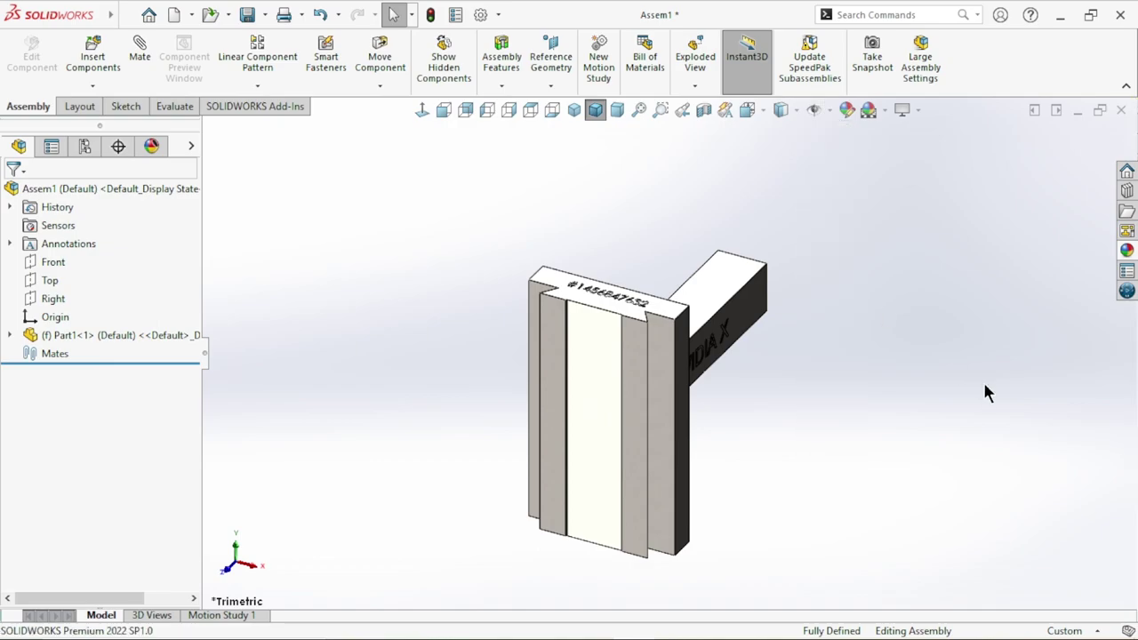
click(884, 110)
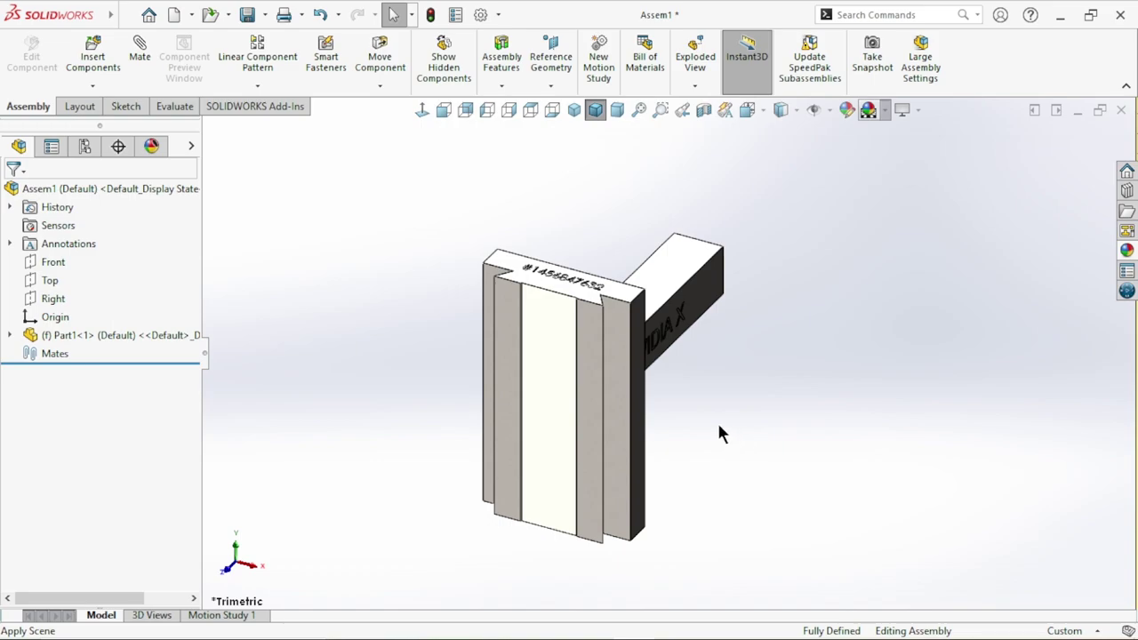
mouse_move(716, 420)
middle_down()
mouse_move(671, 430)
mouse_move(701, 383)
mouse_move(700, 345)
middle_up()
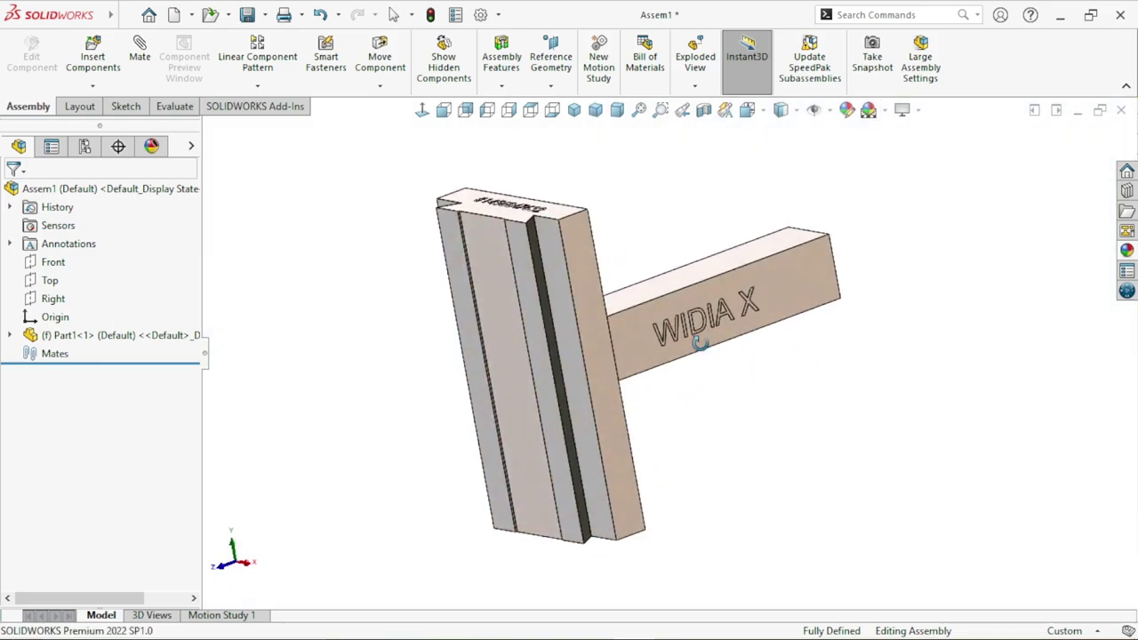
click(584, 106)
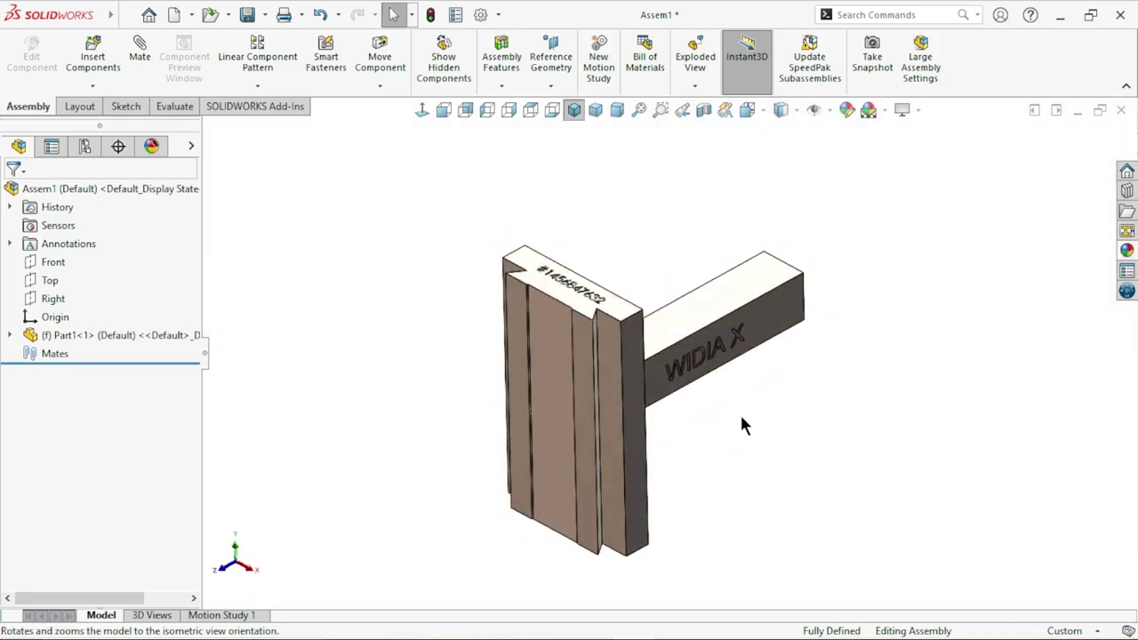
- Insert Part2, the clevis block with the round hole, beside Part1
click(93, 61)
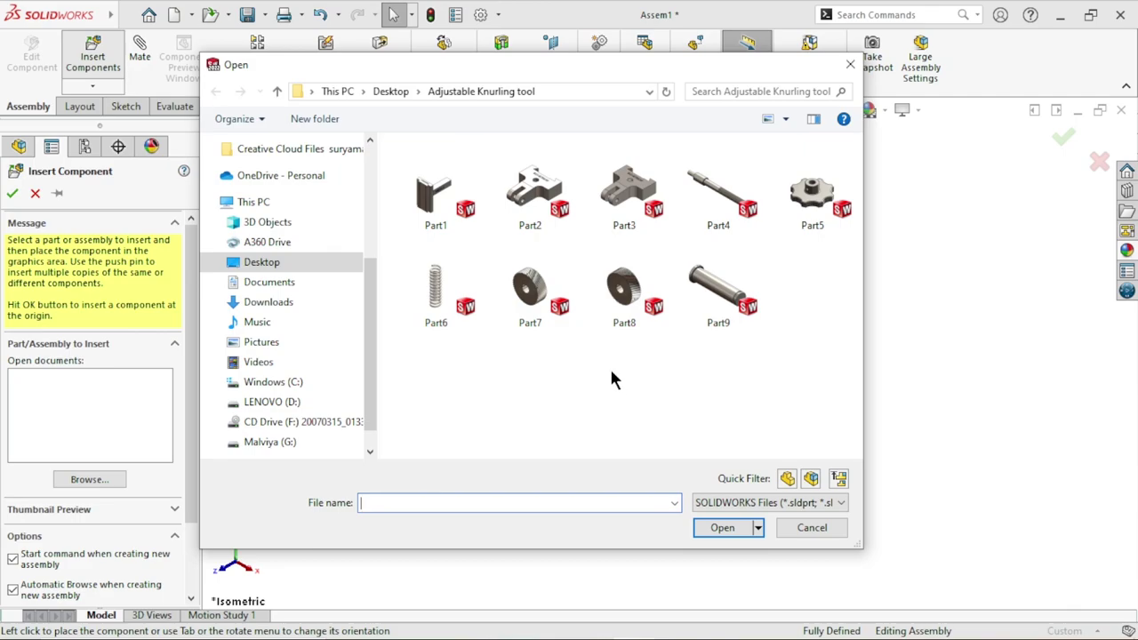
click(541, 205)
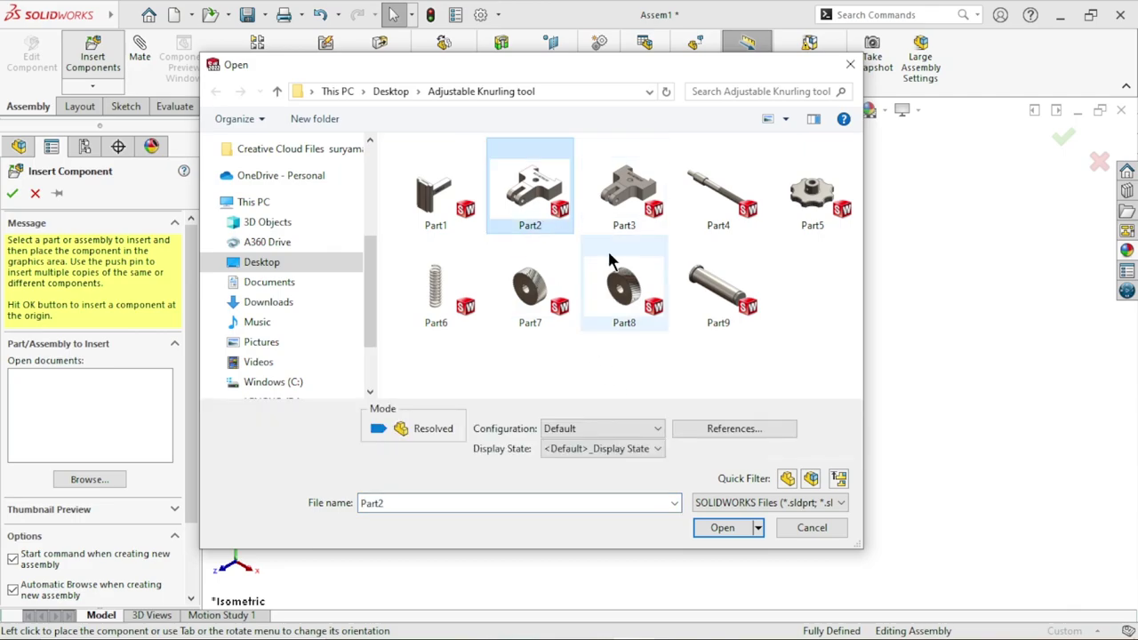
click(715, 526)
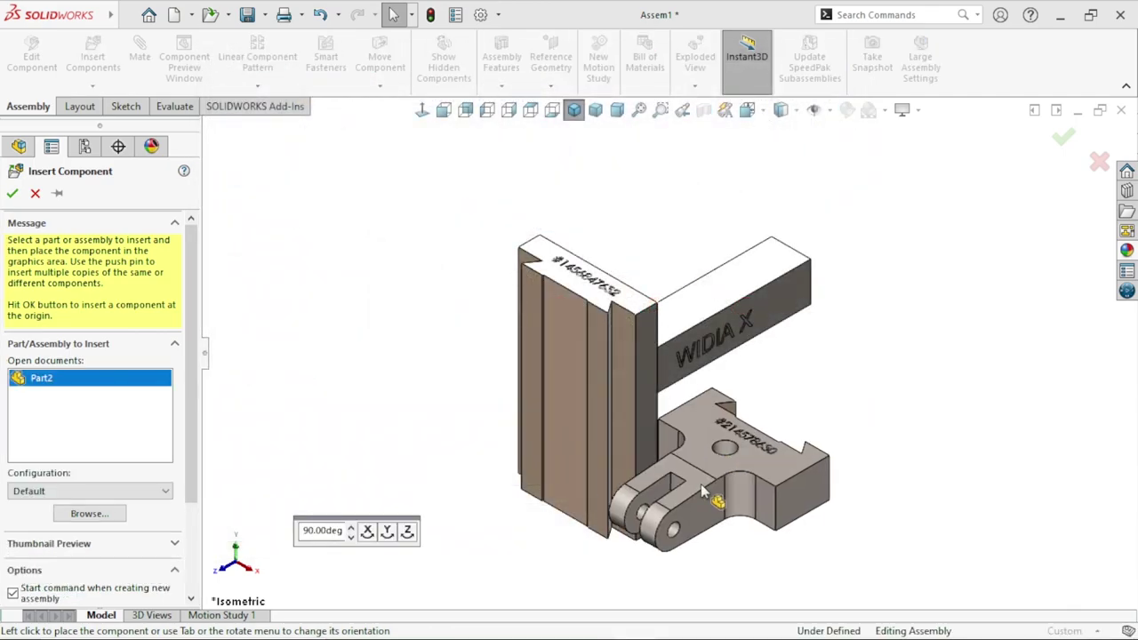
click(322, 374)
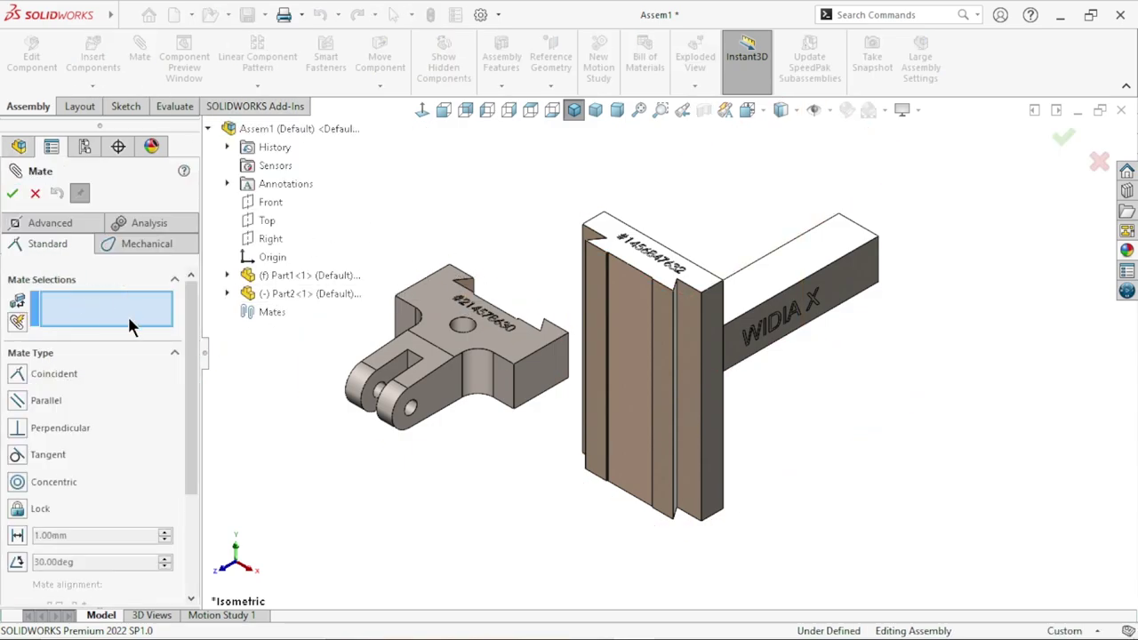
- Select the groove edge on Part1 as the first mate entity
scroll(679, 329, down, 3)
scroll(680, 300, down, 3)
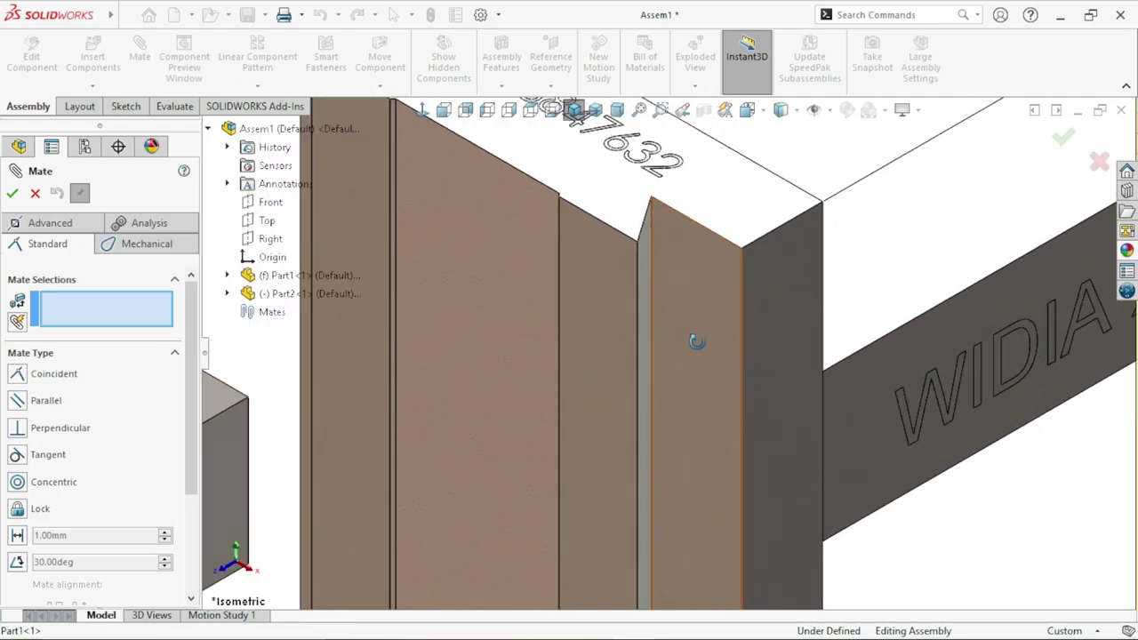
middle_drag(693, 336, 674, 327)
scroll(675, 308, up, 2)
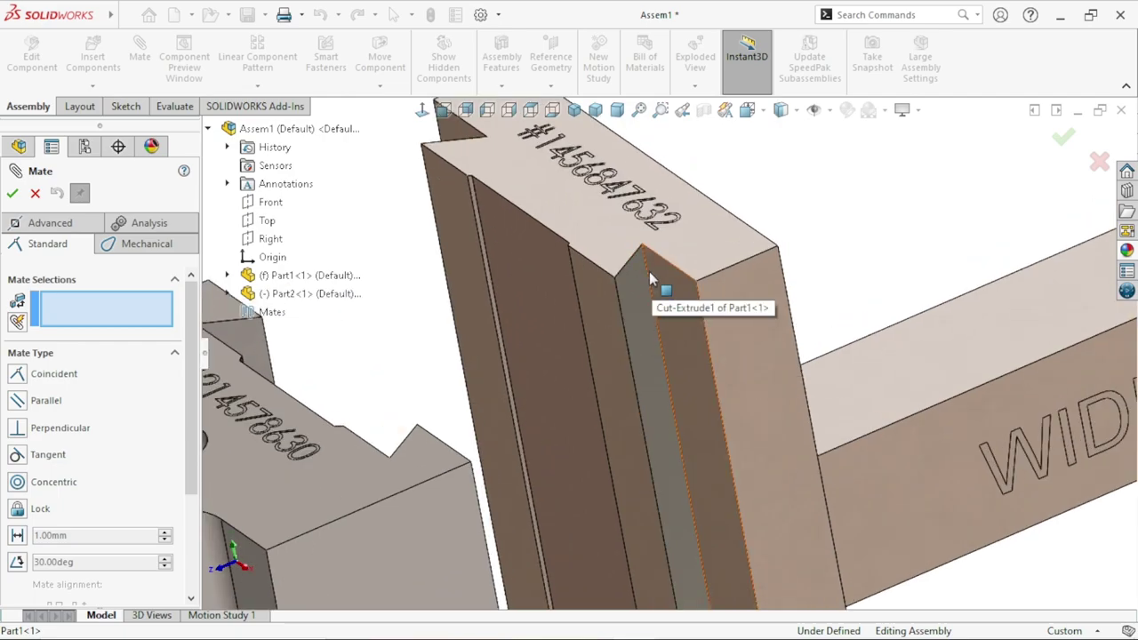
click(649, 282)
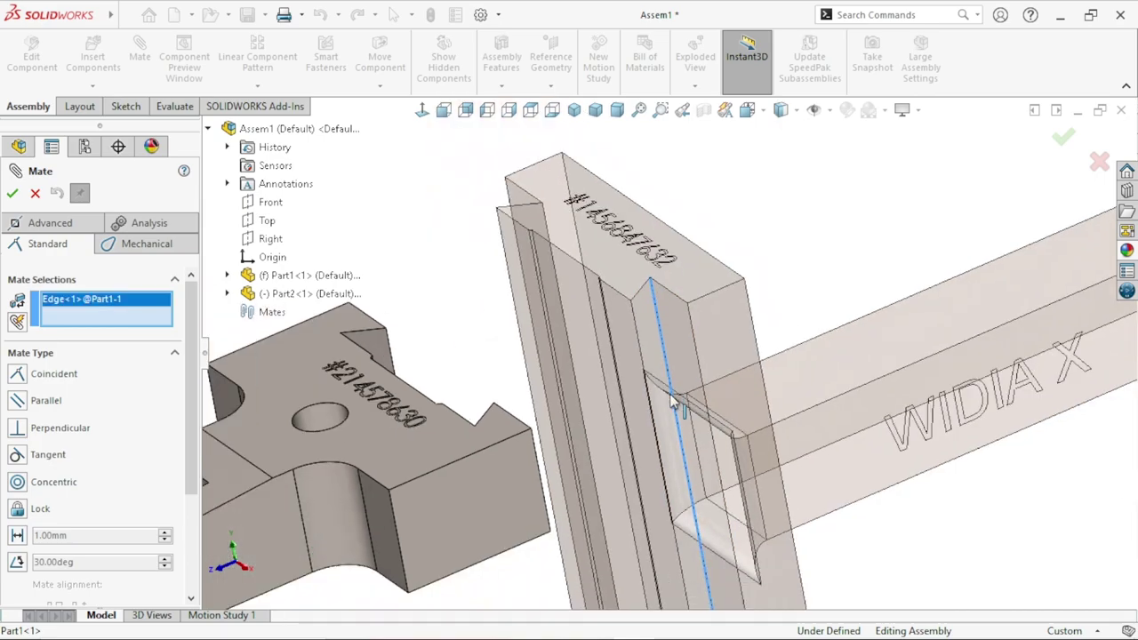
- Pick the matching Part2 edge and accept the Coincident mate
mouse_move(683, 397)
middle_down()
mouse_move(691, 386)
mouse_move(670, 383)
mouse_move(679, 440)
mouse_move(567, 438)
mouse_move(475, 346)
mouse_move(495, 292)
mouse_move(531, 317)
mouse_move(520, 421)
middle_up()
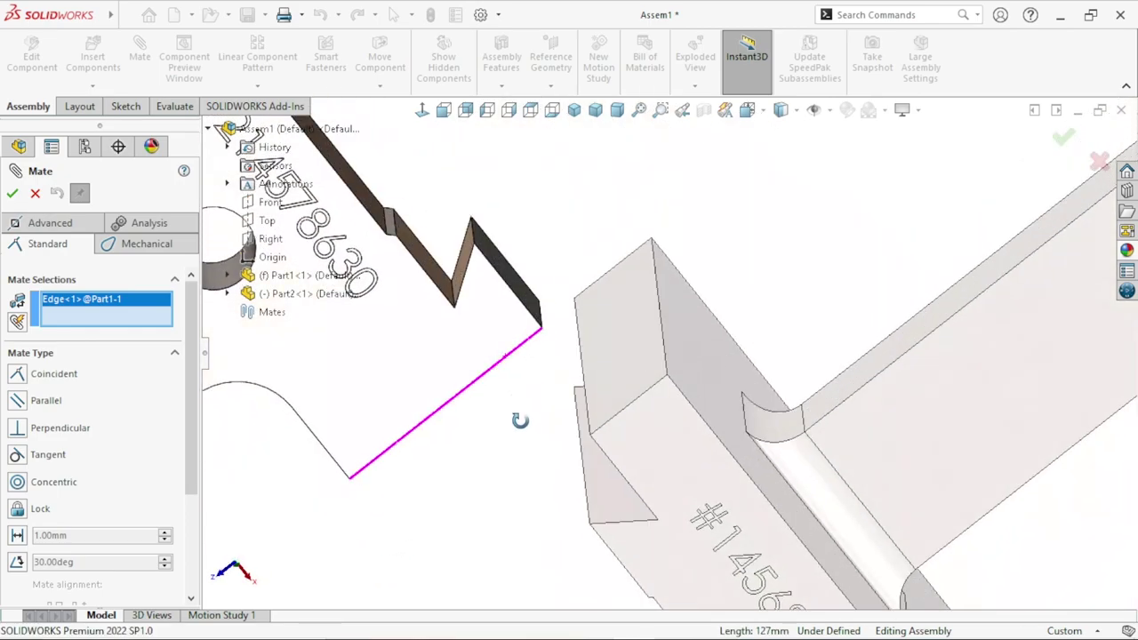
scroll(564, 299, down, 3)
scroll(594, 289, down, 2)
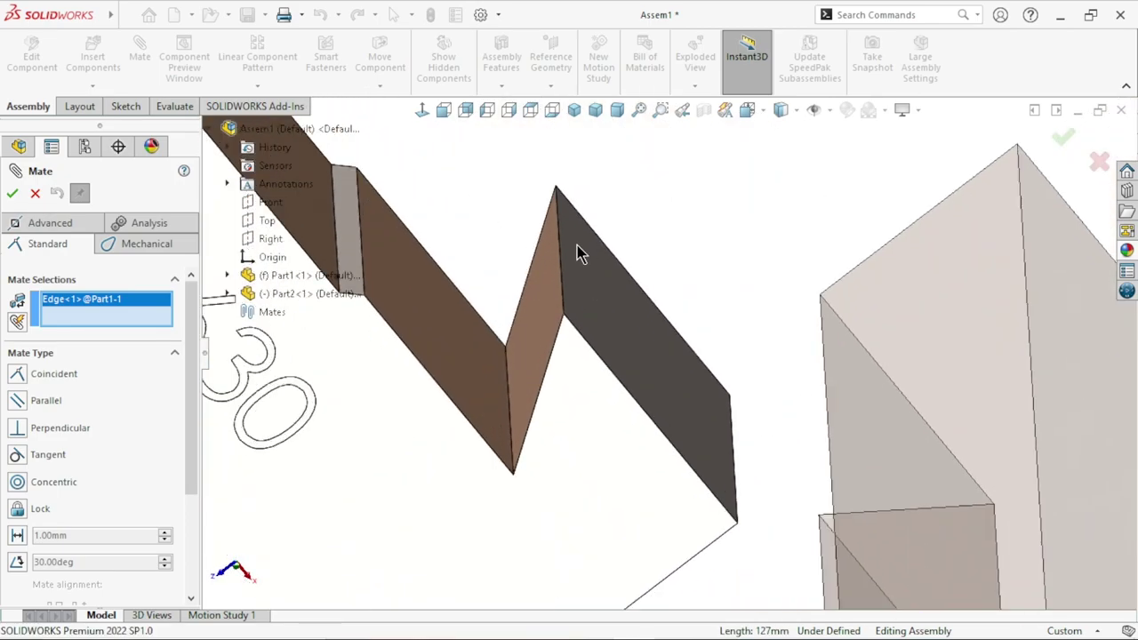
click(559, 258)
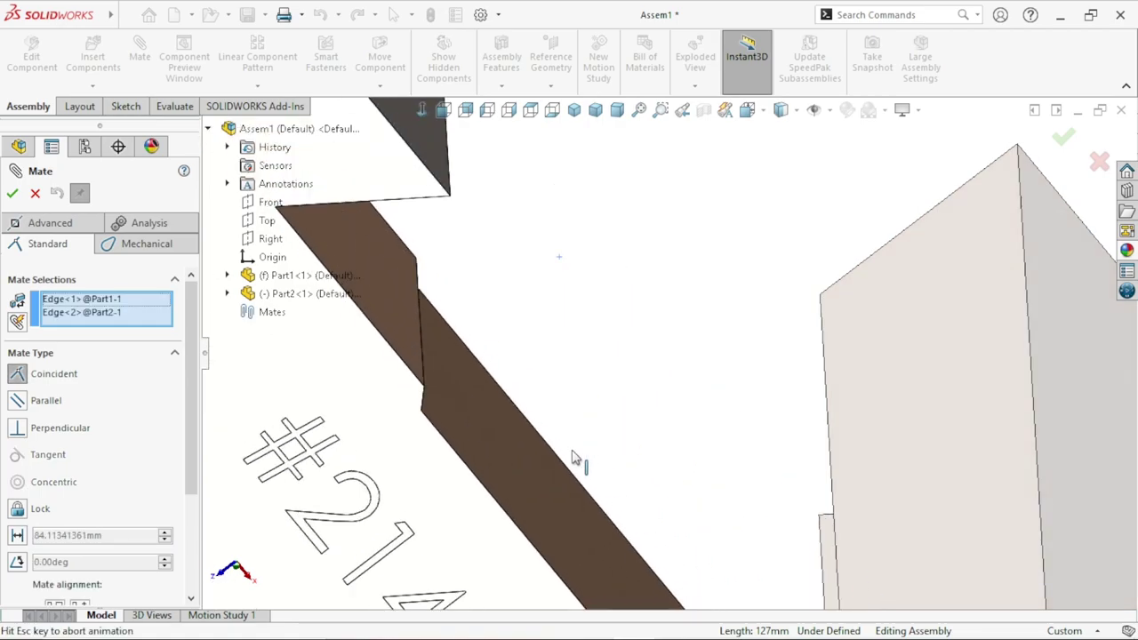
scroll(544, 444, up, 3)
scroll(546, 445, up, 2)
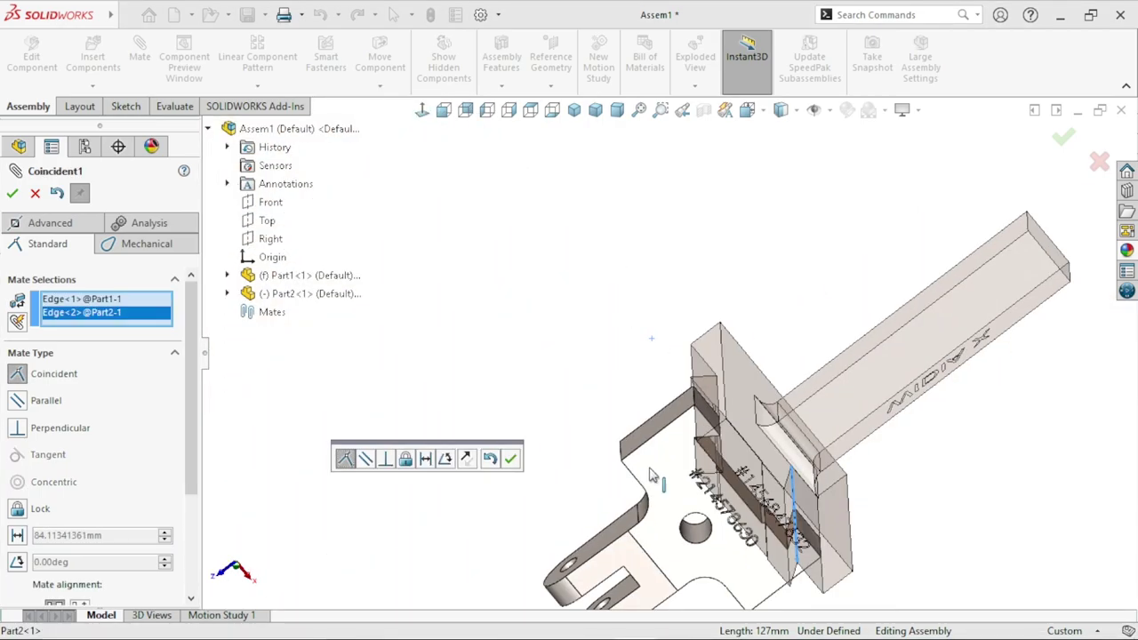
scroll(546, 446, up, 2)
scroll(729, 418, down, 2)
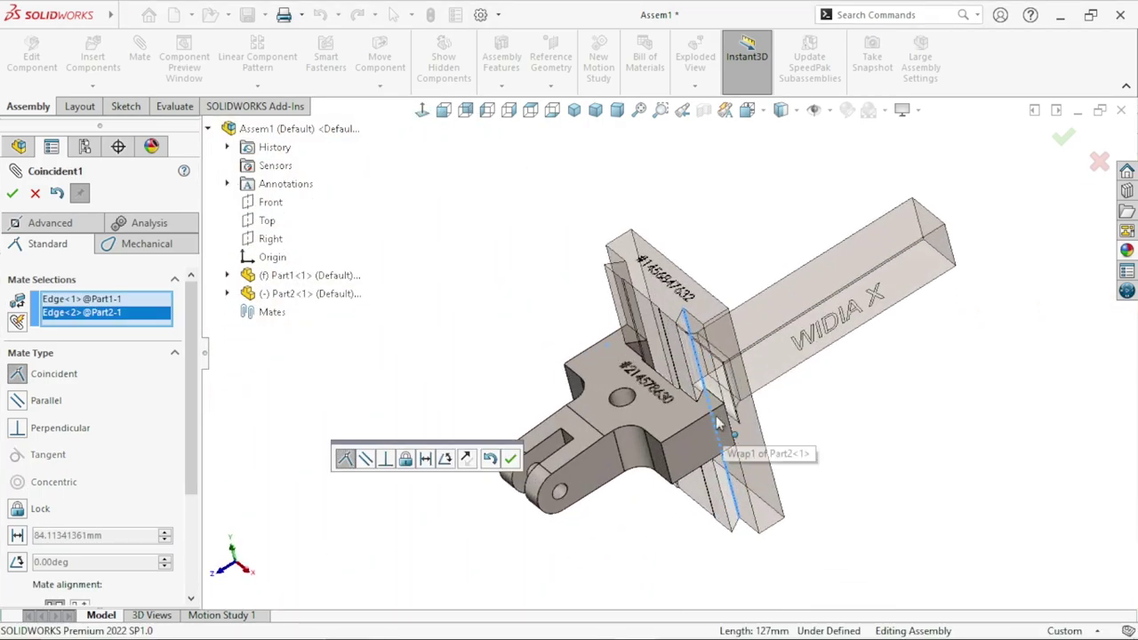
scroll(673, 356, down, 3)
middle_drag(868, 455, 595, 493)
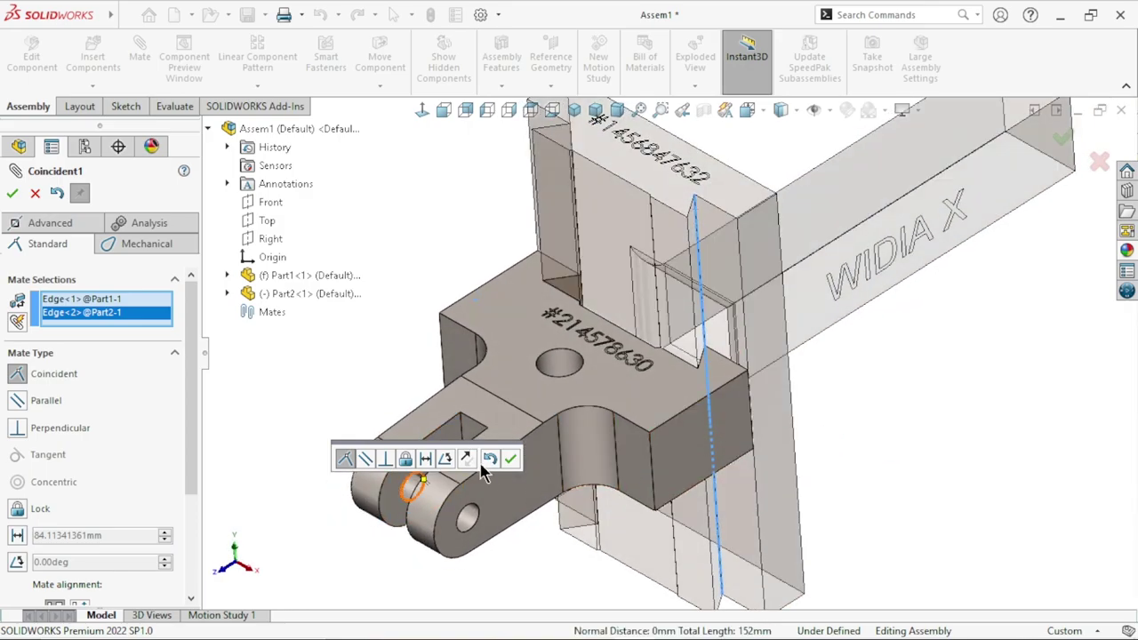
click(510, 461)
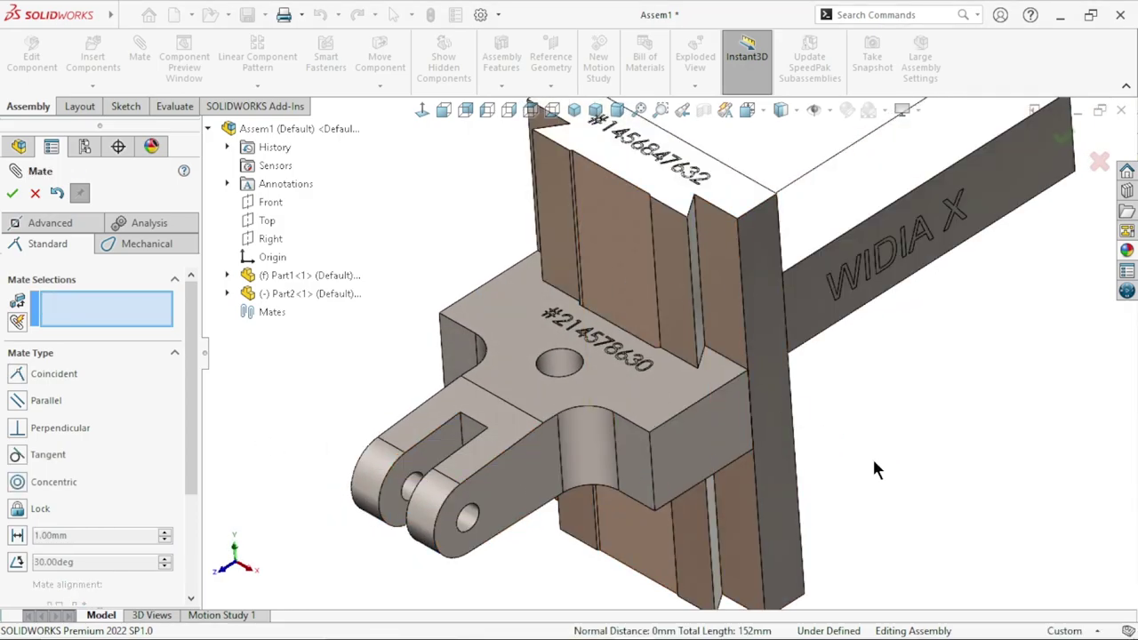
- Mate Part1's groove face coincident with the clevis block face (Coincident2)
mouse_move(873, 468)
middle_down()
mouse_move(690, 439)
mouse_move(777, 505)
mouse_move(570, 382)
middle_up()
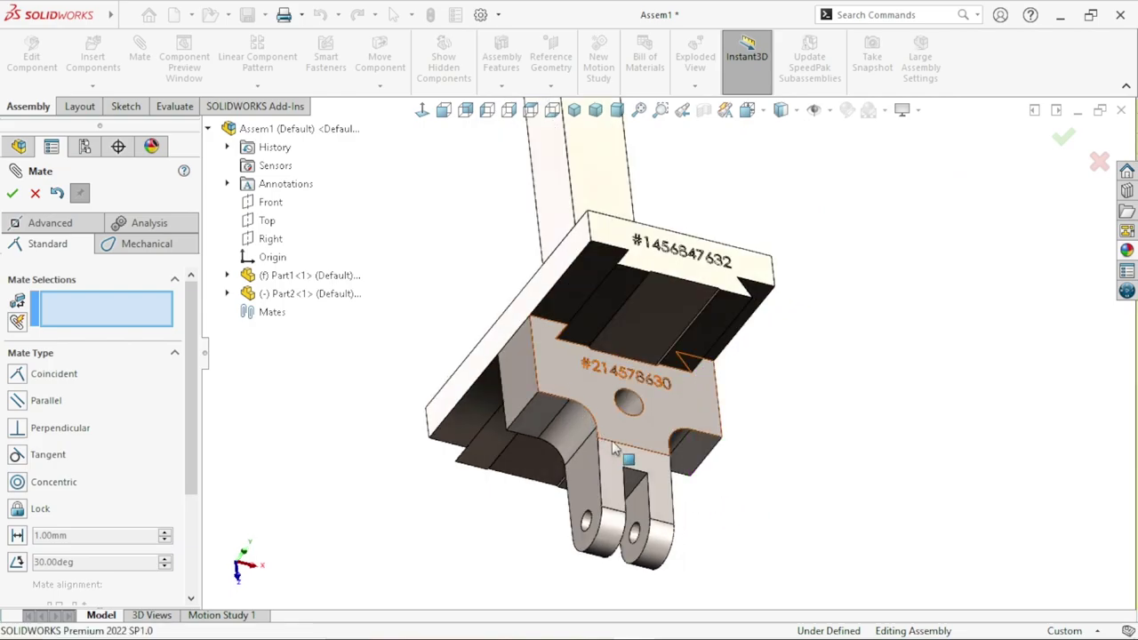
mouse_move(622, 453)
mouse_down()
mouse_move(693, 524)
mouse_move(610, 475)
mouse_move(608, 418)
mouse_up()
mouse_move(775, 507)
middle_down()
mouse_move(795, 469)
mouse_move(656, 418)
mouse_move(589, 340)
middle_up()
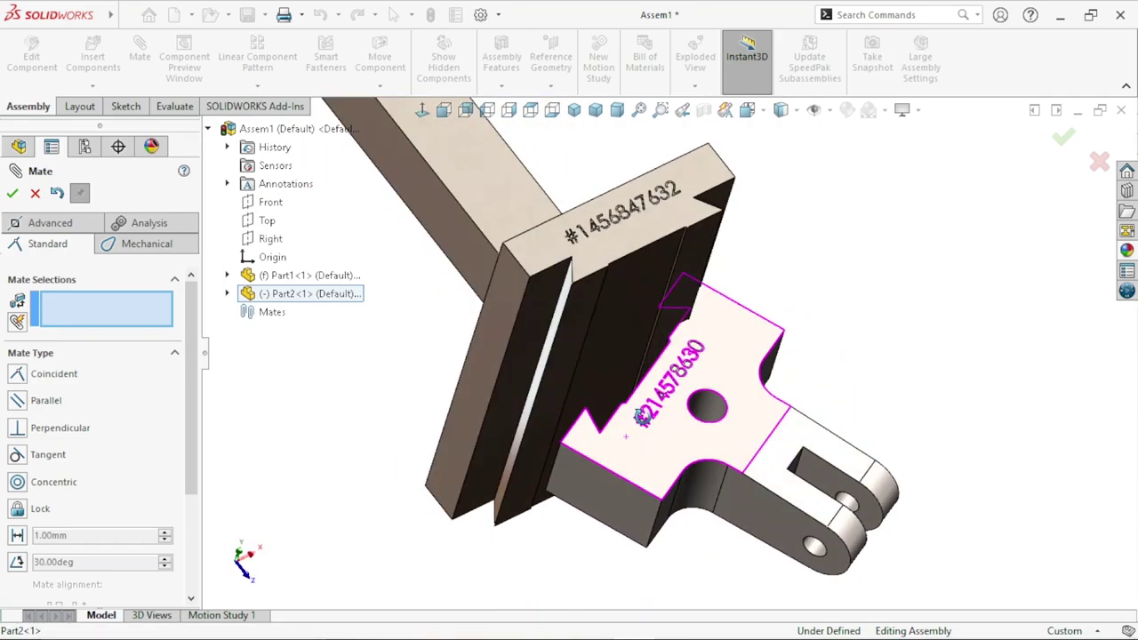
scroll(589, 340, down, 2)
scroll(578, 341, down, 2)
scroll(587, 293, down, 1)
scroll(586, 279, down, 1)
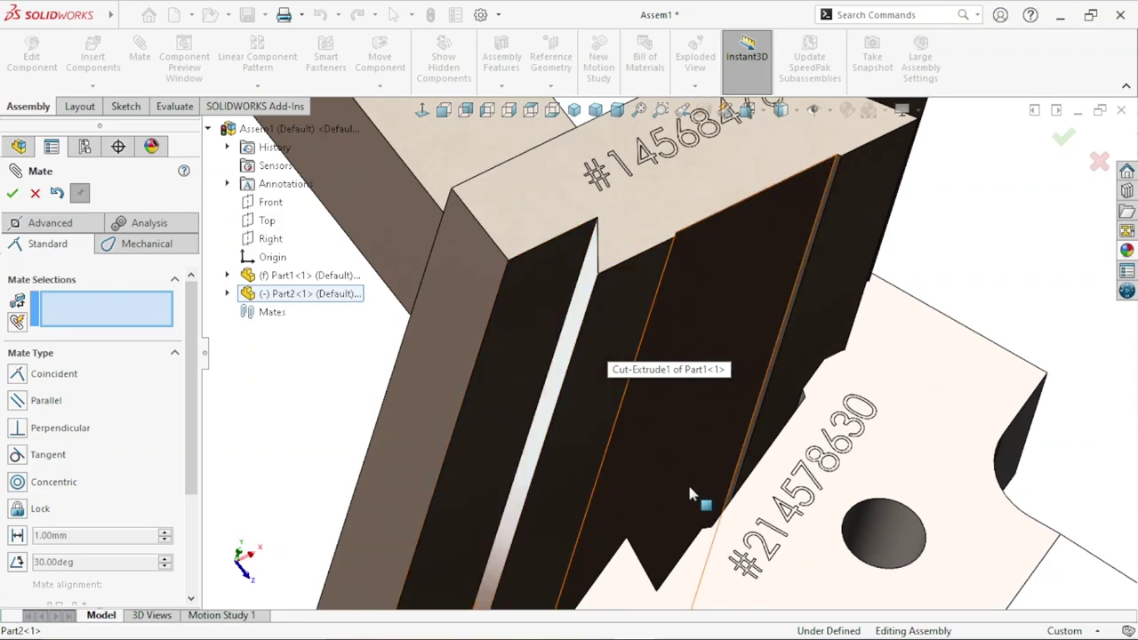
mouse_move(687, 482)
middle_down()
mouse_move(645, 446)
mouse_move(699, 445)
middle_up()
click(533, 325)
scroll(614, 455, up, 3)
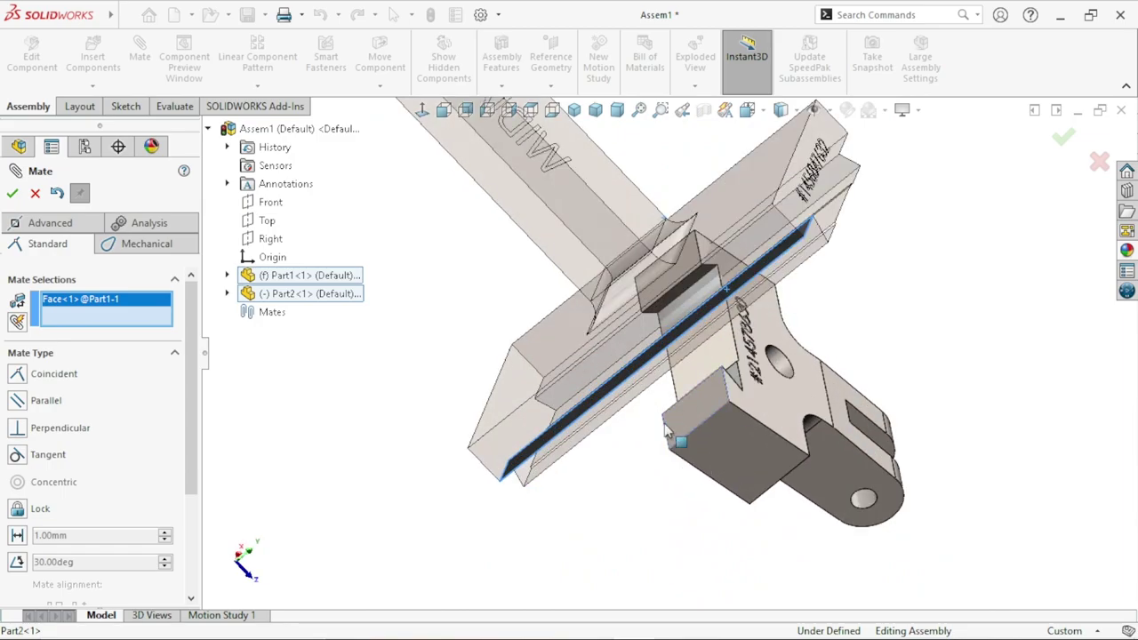
click(580, 514)
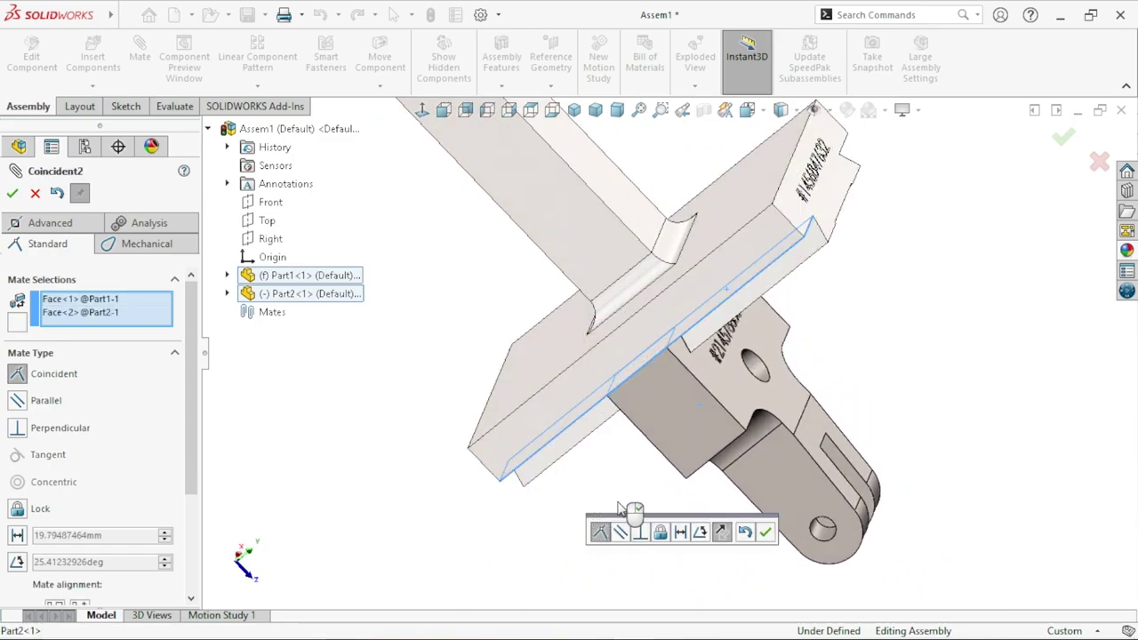
click(764, 532)
- Slide Part2 upward along the rail and close the Mate PropertyManager
mouse_move(536, 483)
middle_down()
mouse_move(604, 410)
mouse_move(480, 289)
mouse_move(511, 416)
middle_up()
scroll(793, 394, up, 2)
scroll(700, 369, down, 4)
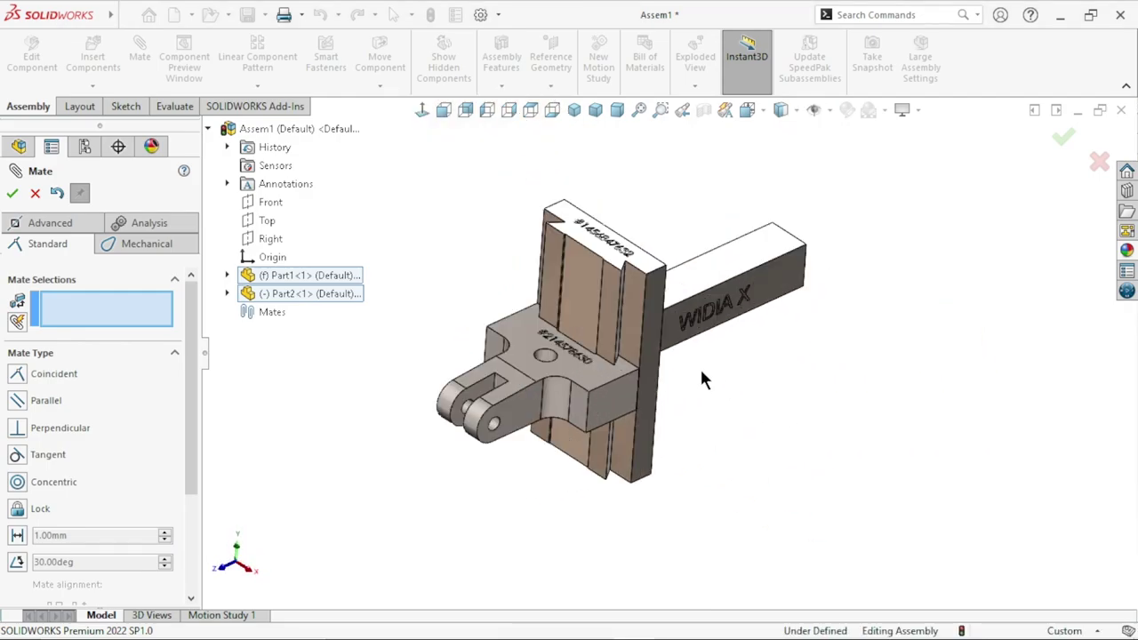
scroll(577, 436, down, 2)
drag(561, 387, 582, 290)
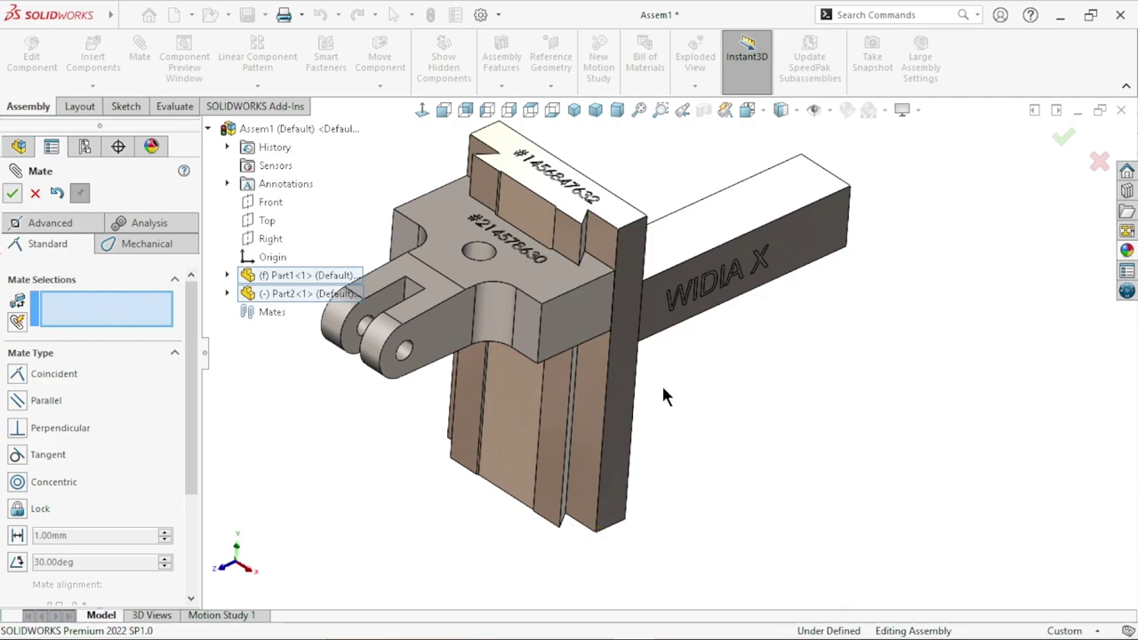
key(Escape)
scroll(649, 373, up, 2)
scroll(640, 356, down, 3)
middle_drag(639, 356, 800, 393)
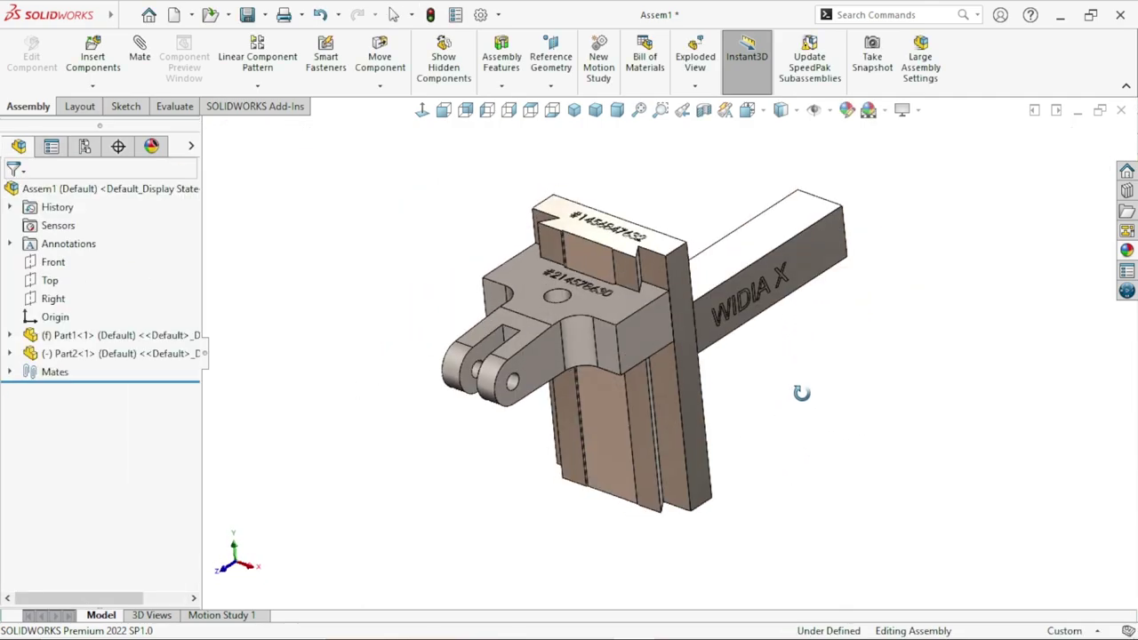
- Insert Part3 and place it below the first clevis block
click(92, 55)
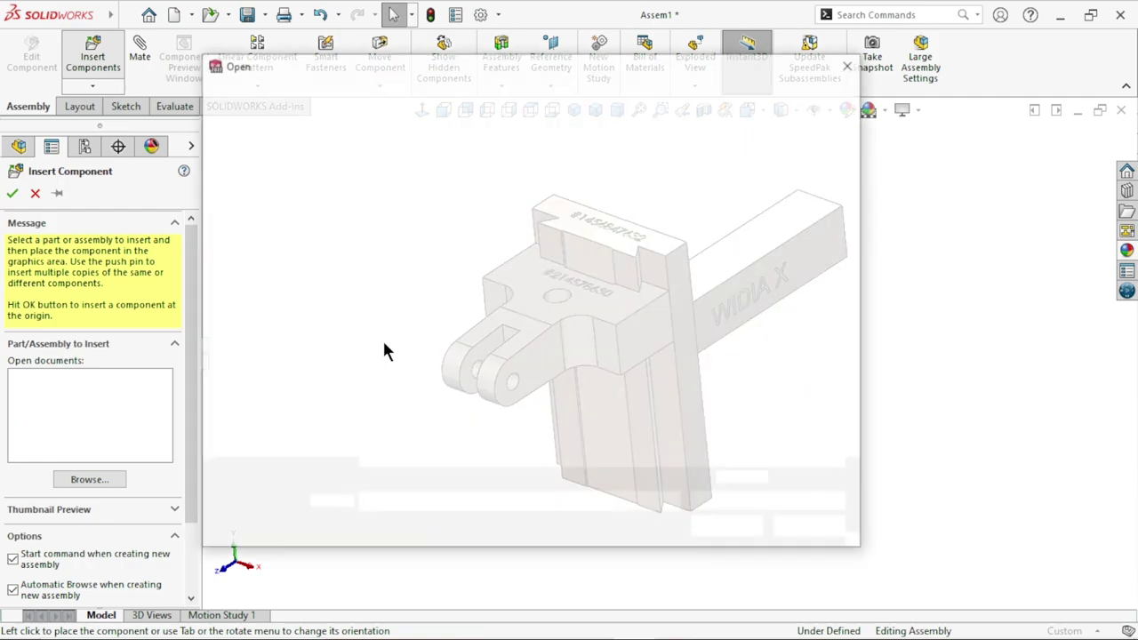
click(624, 191)
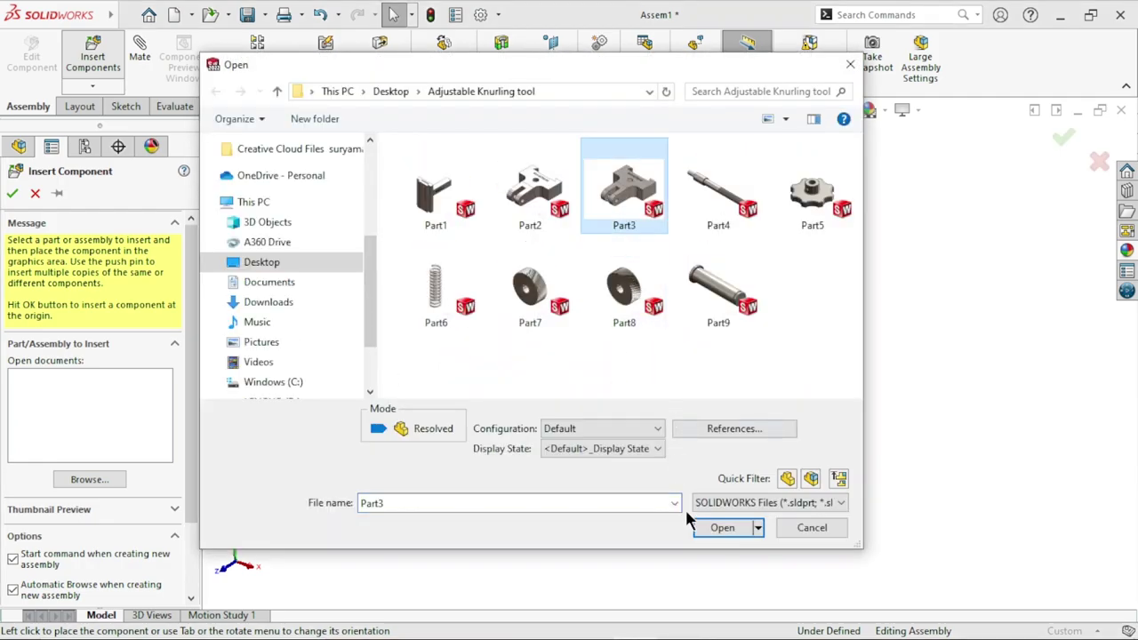
click(703, 525)
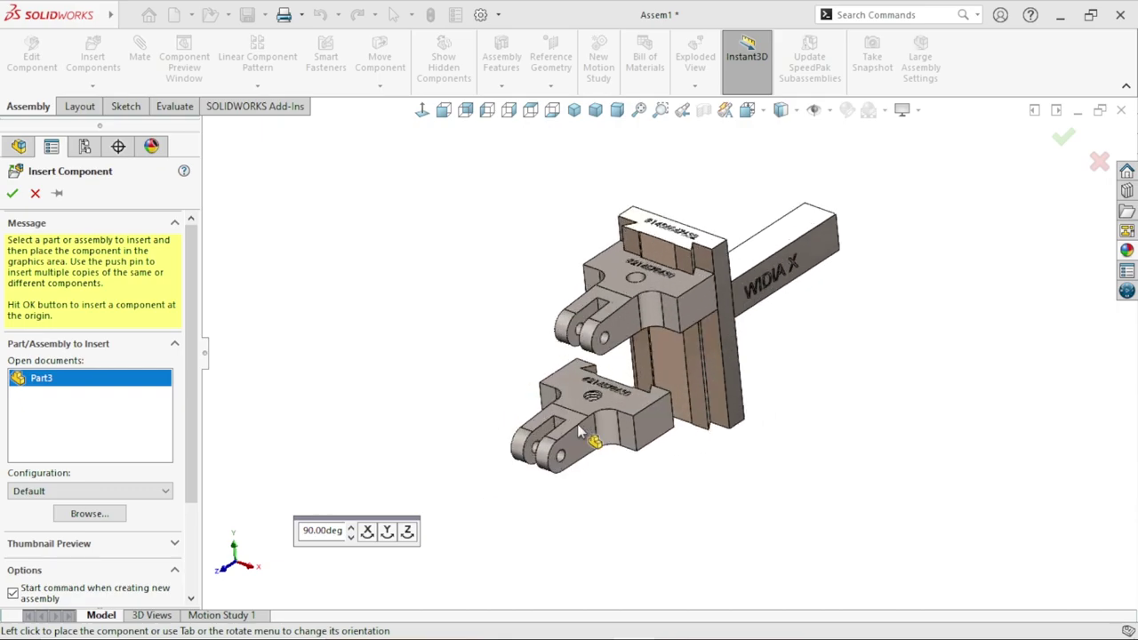
click(578, 429)
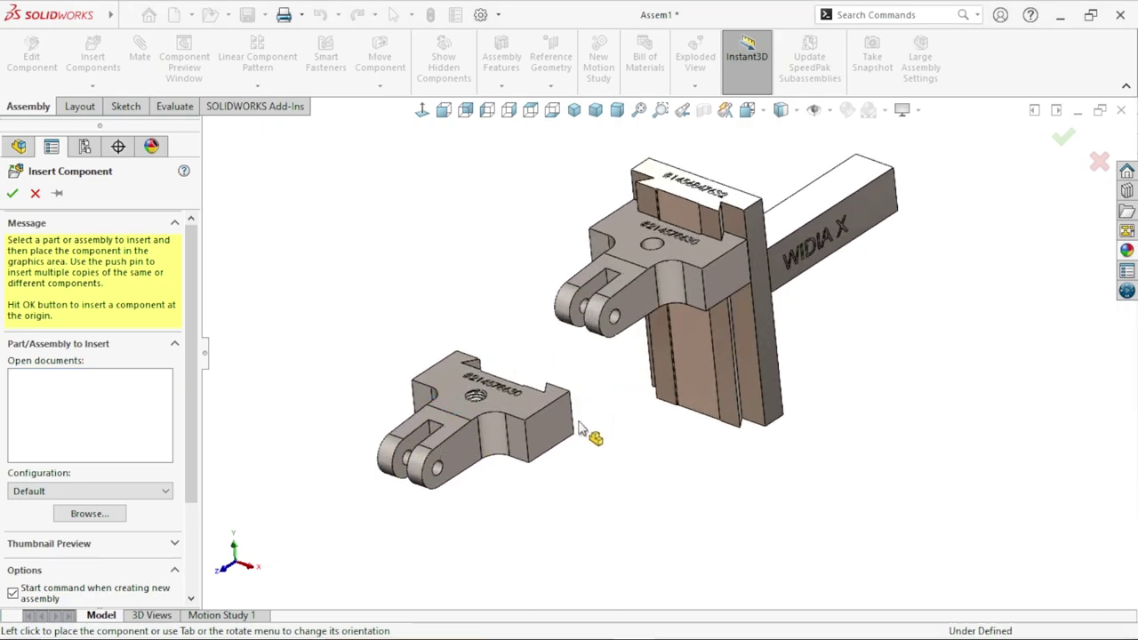
scroll(499, 426, down, 2)
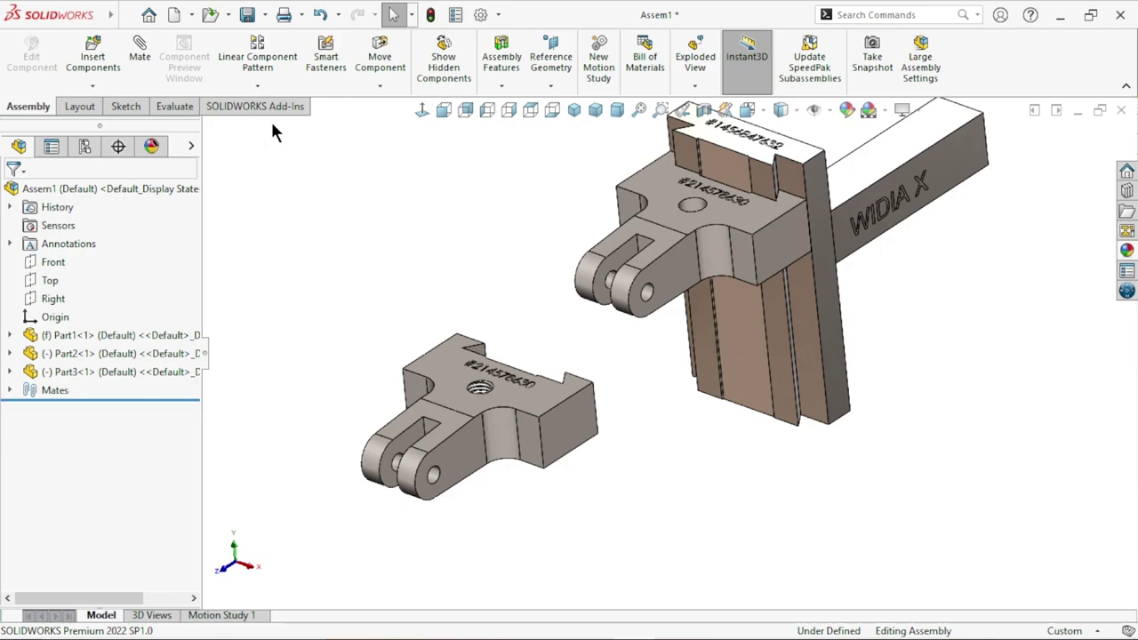
- Rotate Part3 freely to match Part2's orientation
click(380, 89)
click(382, 126)
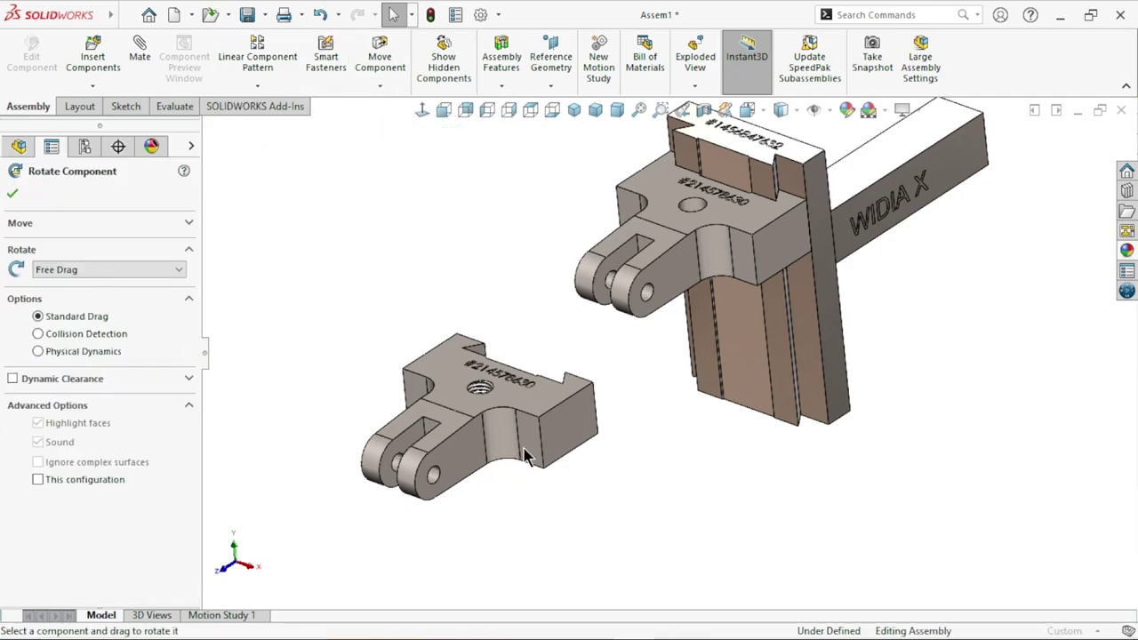
mouse_move(556, 425)
mouse_down()
mouse_move(519, 384)
mouse_move(430, 458)
mouse_up()
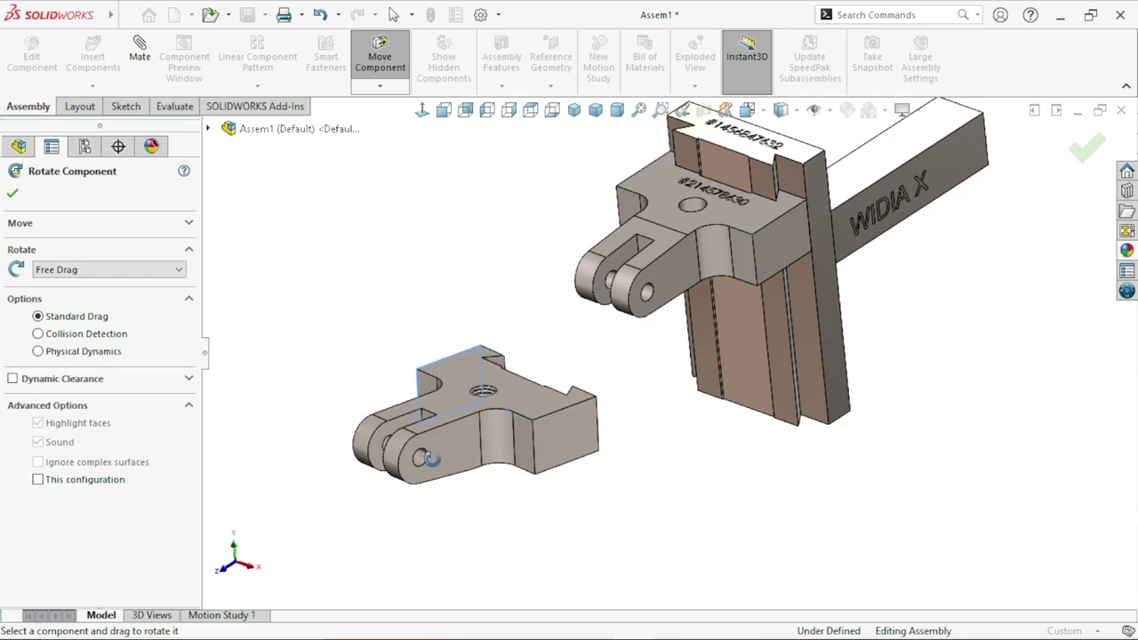
ctrl+middle_drag(430, 459, 460, 448)
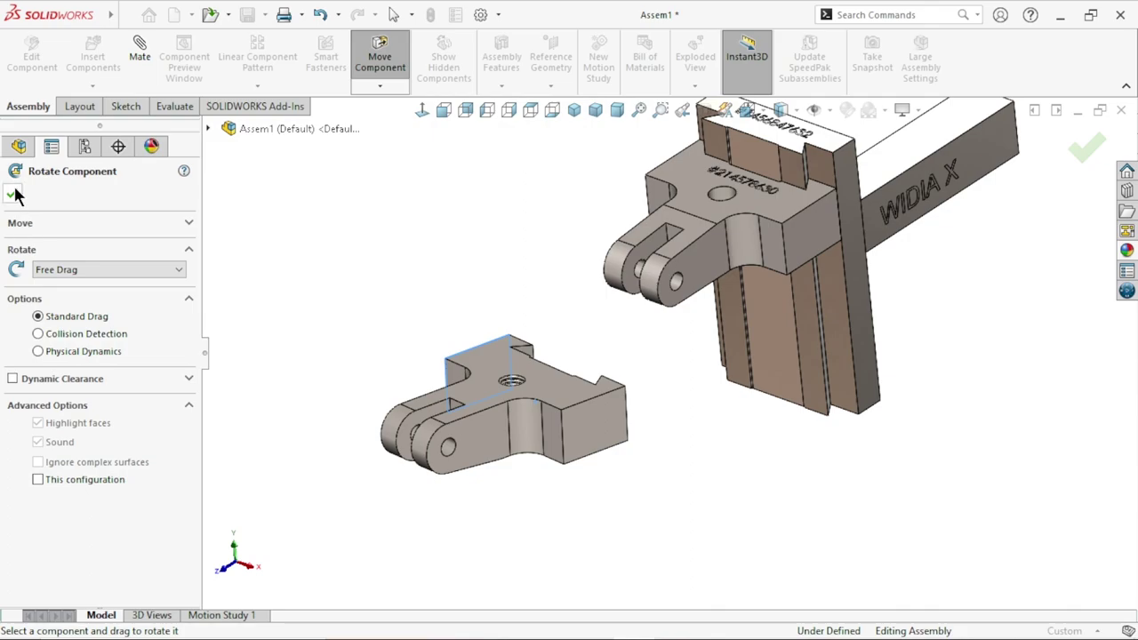
key(Escape)
- Start a mate on the rail's groove edge, undoing a mistaken Part3 corner-point pick
click(132, 87)
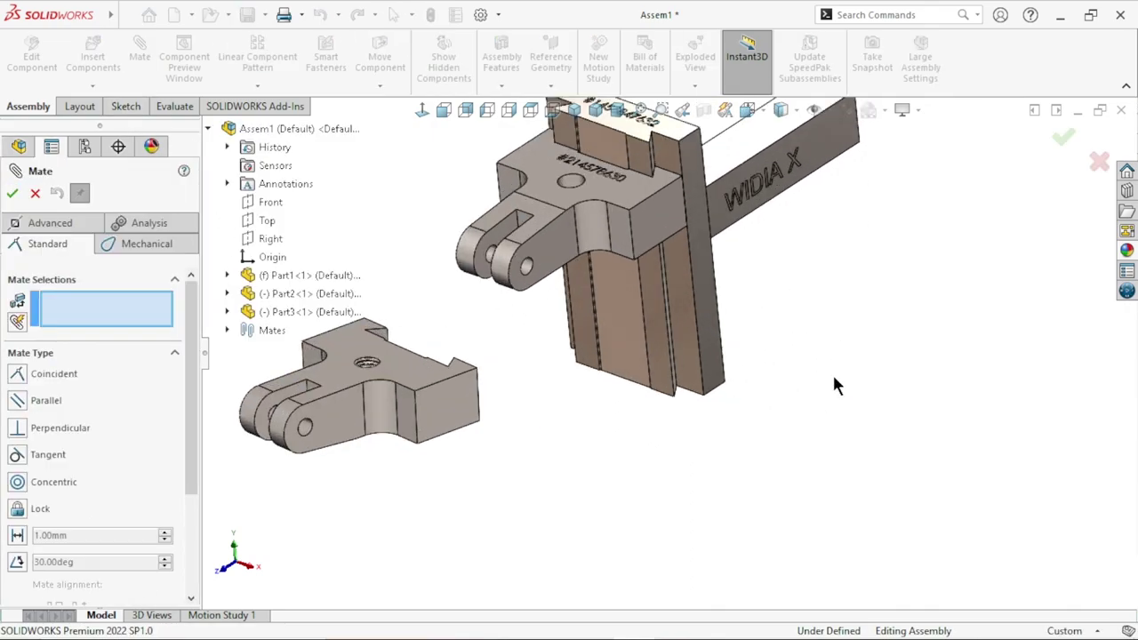
scroll(838, 386, down, 3)
scroll(667, 337, down, 3)
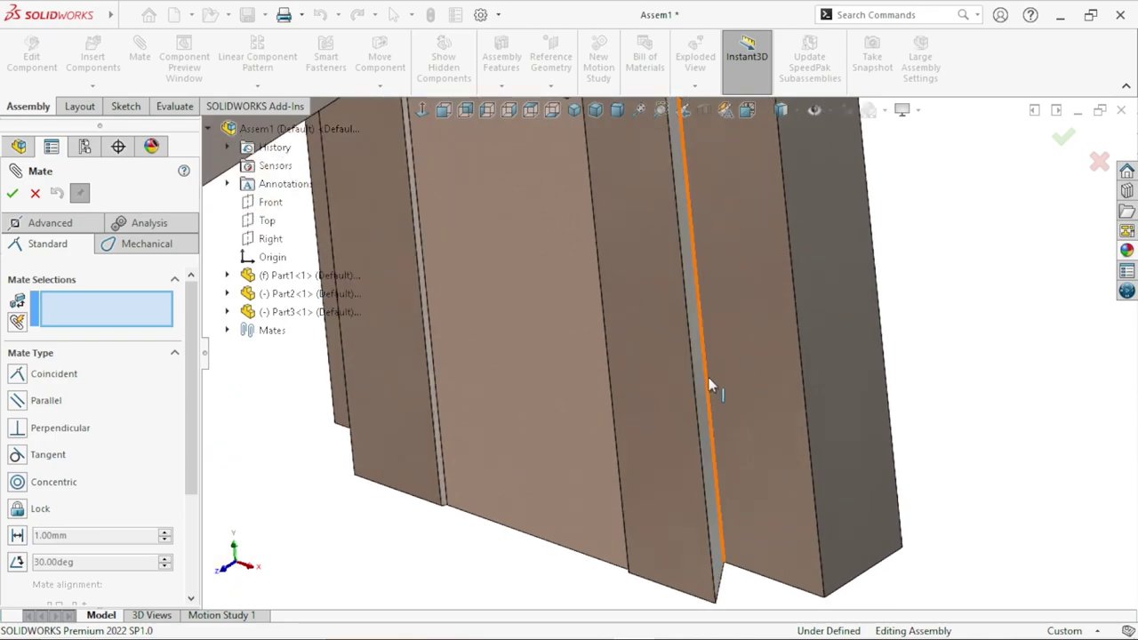
click(709, 385)
scroll(693, 382, up, 3)
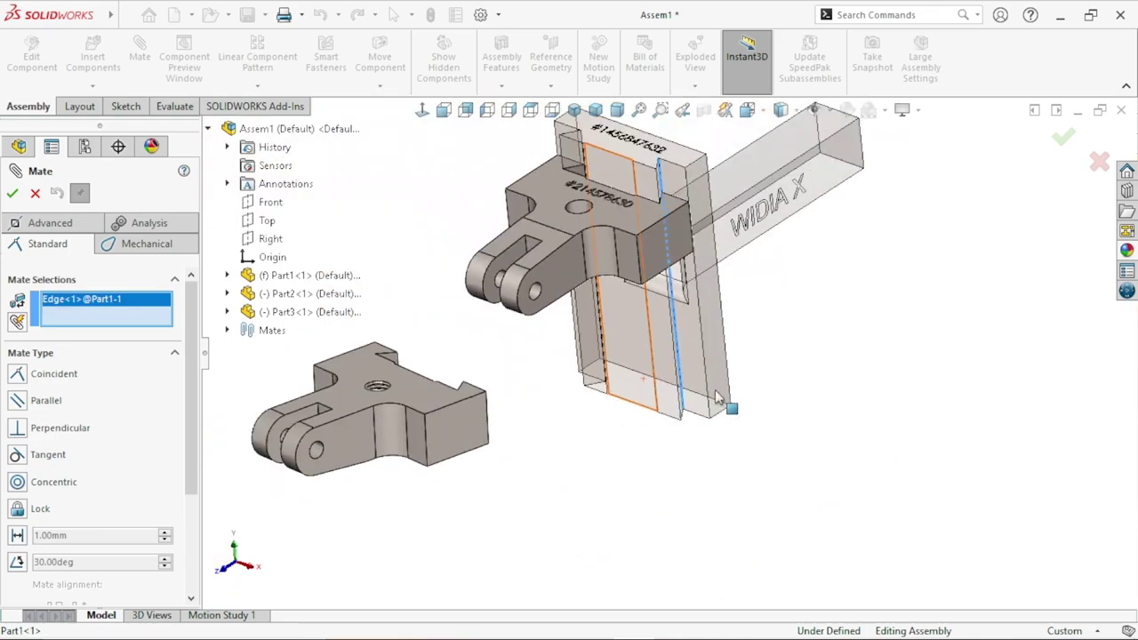
scroll(645, 368, up, 2)
scroll(645, 368, down, 2)
middle_drag(645, 368, 622, 417)
scroll(622, 418, down, 2)
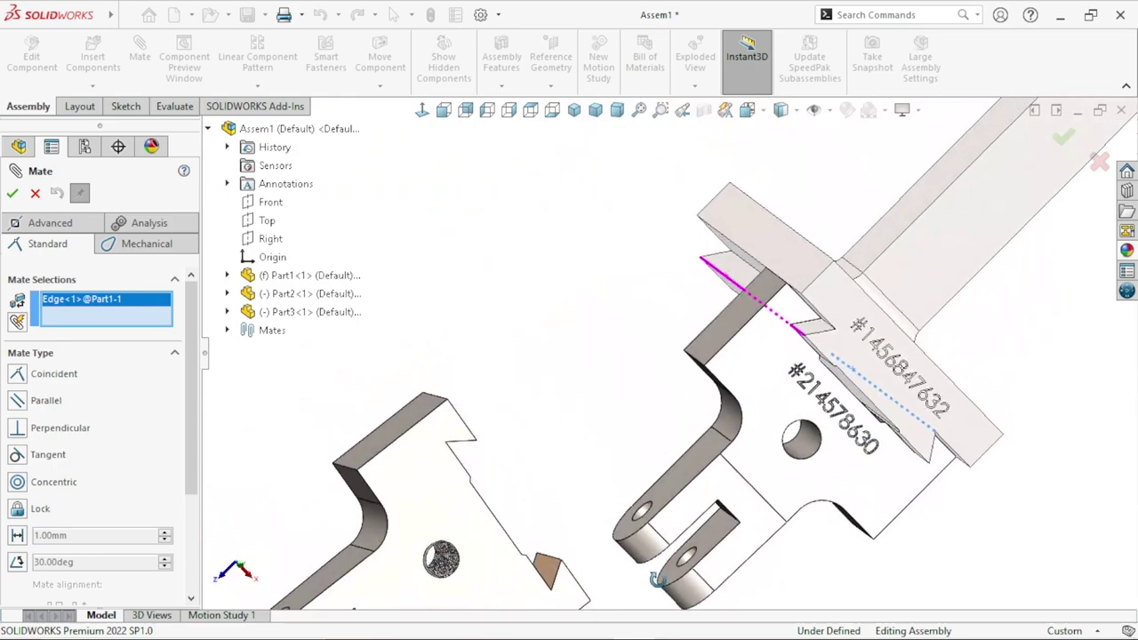
scroll(596, 480, up, 3)
scroll(596, 480, down, 5)
scroll(610, 408, down, 2)
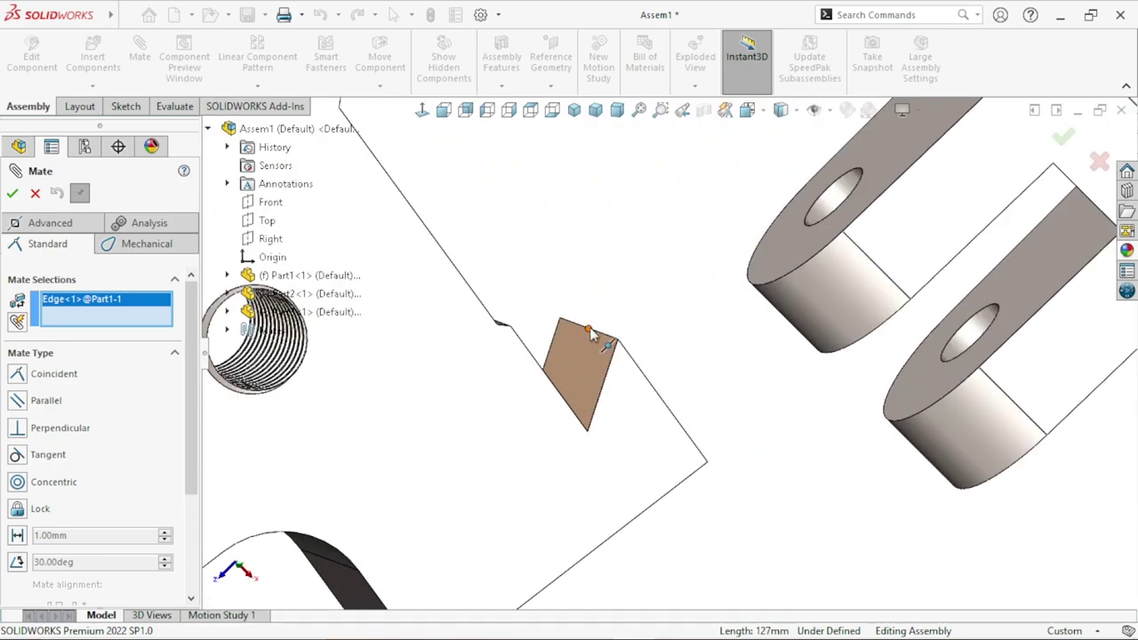
click(588, 331)
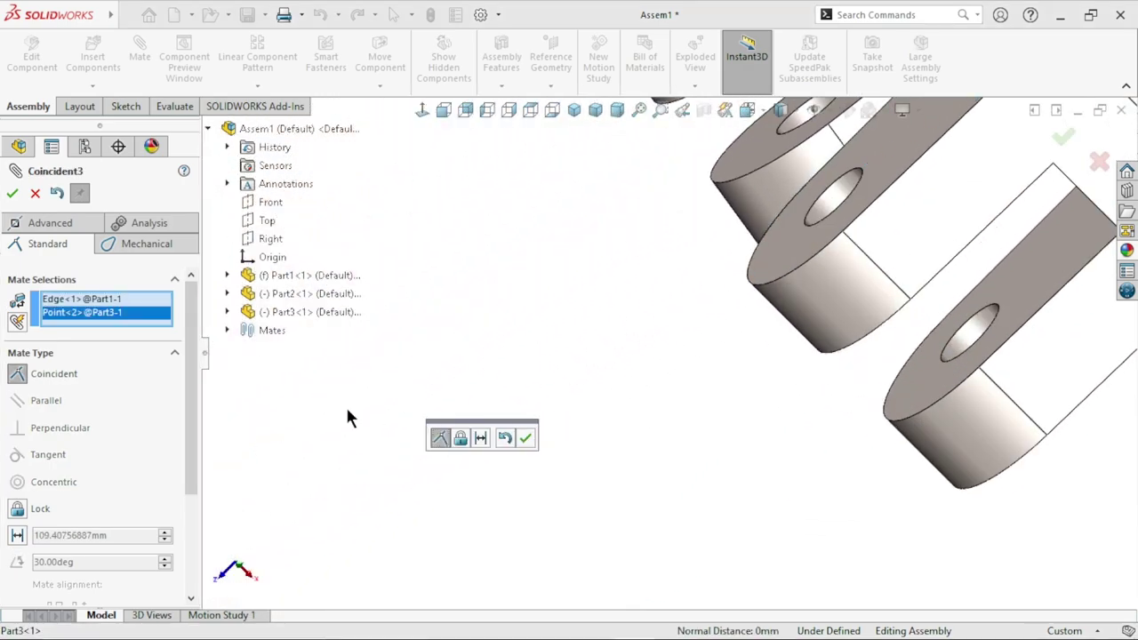
click(57, 193)
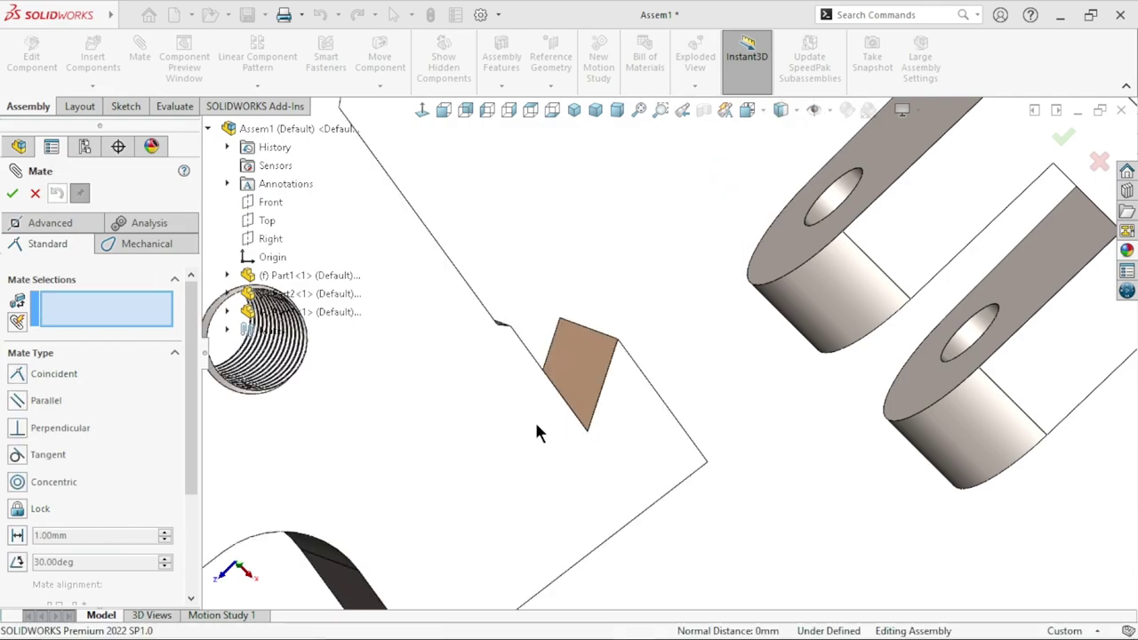
- Make a Part3 edge coincident with the rail's groove edge (Coincident4)
click(609, 339)
scroll(698, 406, up, 1)
scroll(698, 406, up, 1)
scroll(668, 421, up, 1)
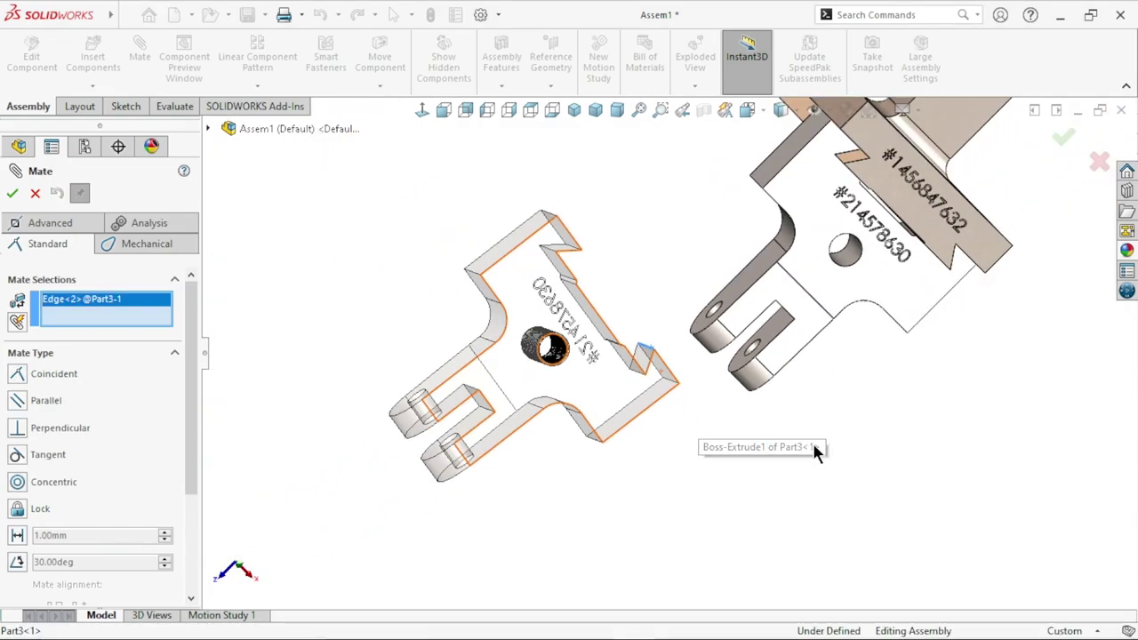
middle_drag(807, 414, 940, 449)
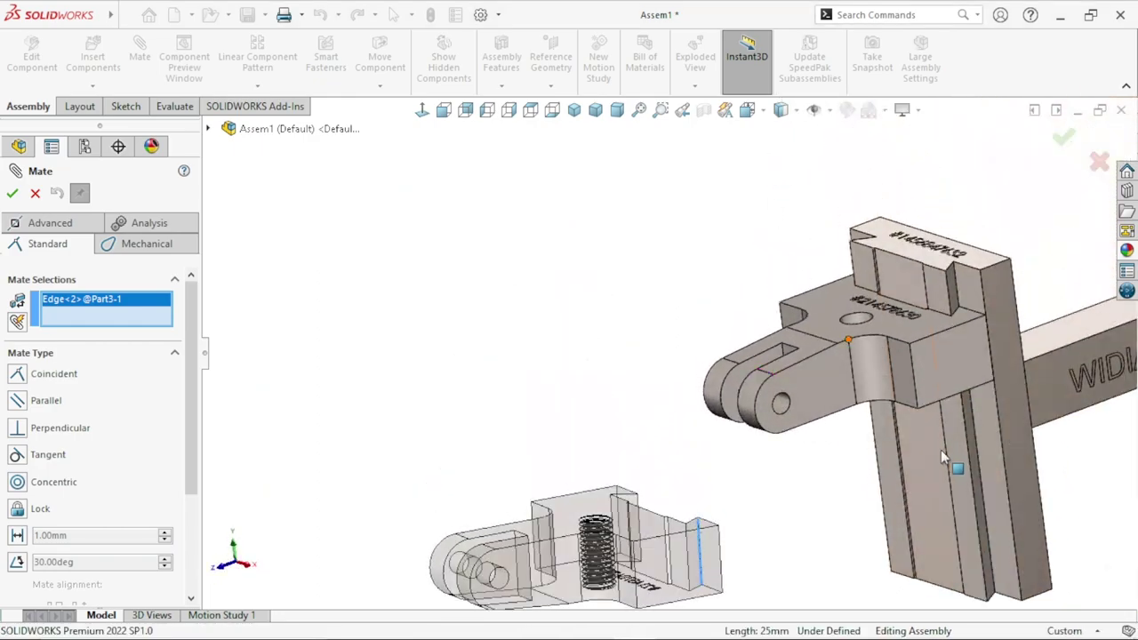
scroll(871, 441, up, 2)
scroll(800, 427, down, 5)
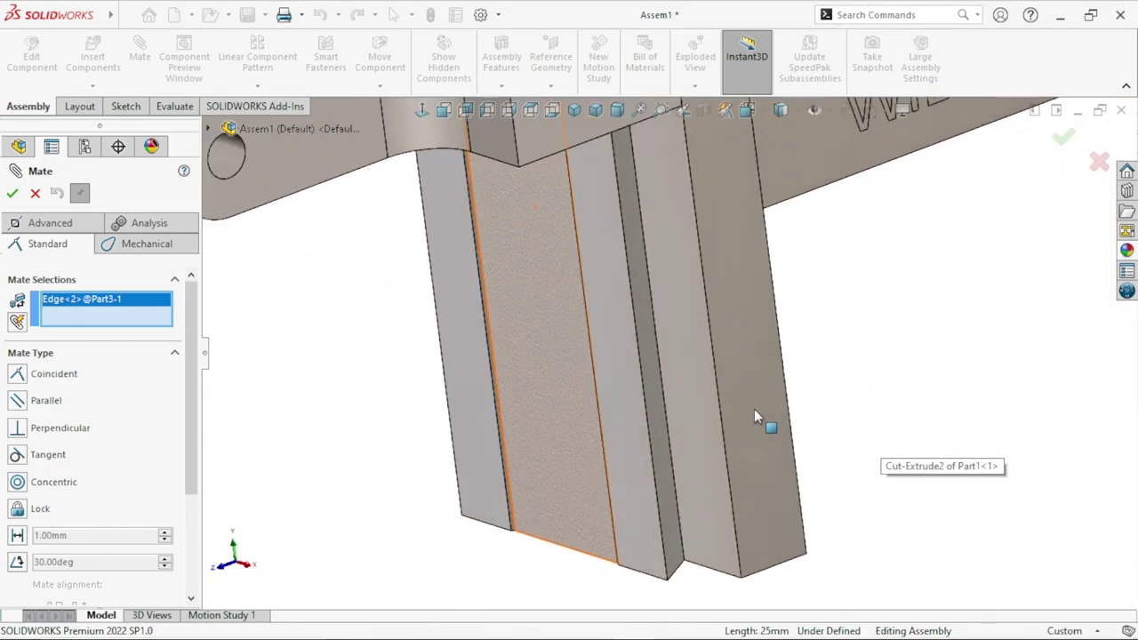
click(666, 420)
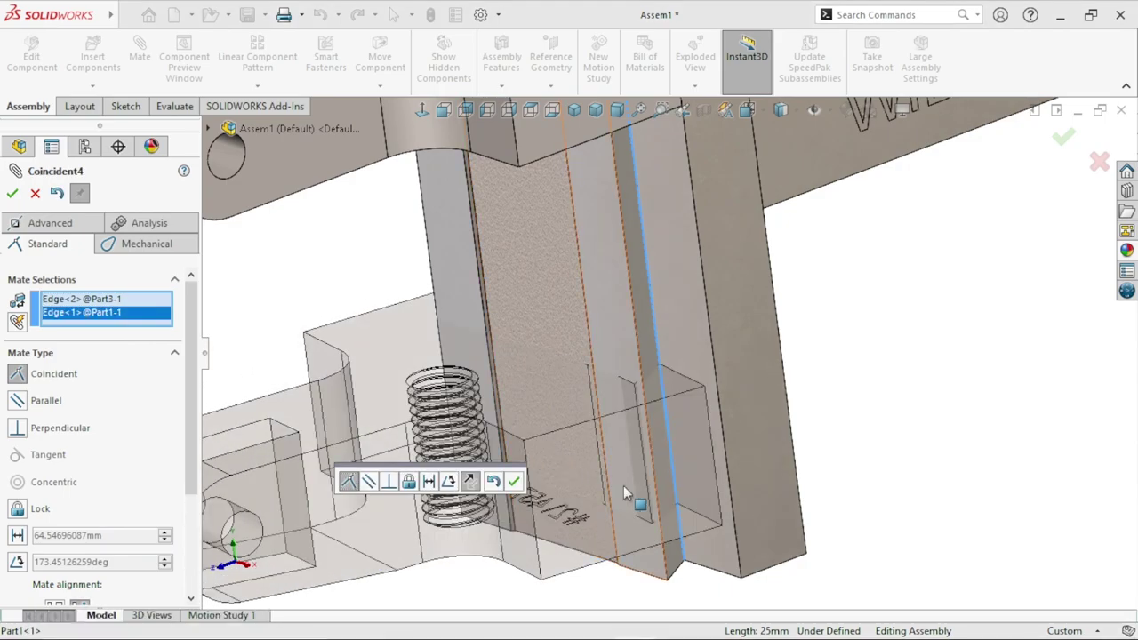
click(517, 484)
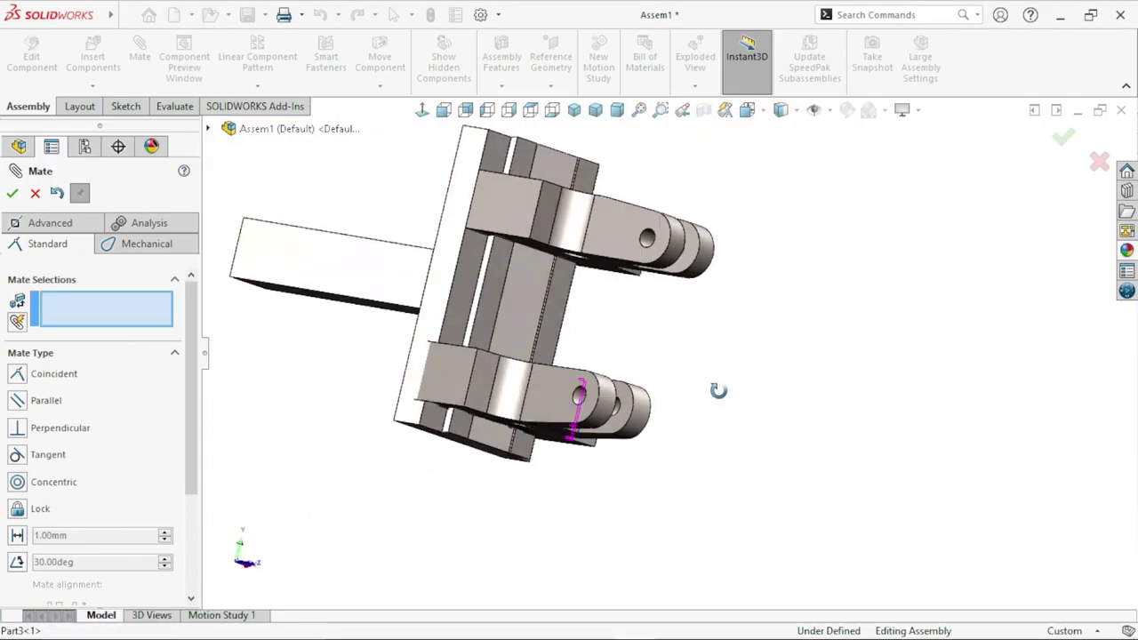
- Mate Part3's face coincident with Part1's plate face (Coincident5)
middle_drag(573, 438, 681, 485)
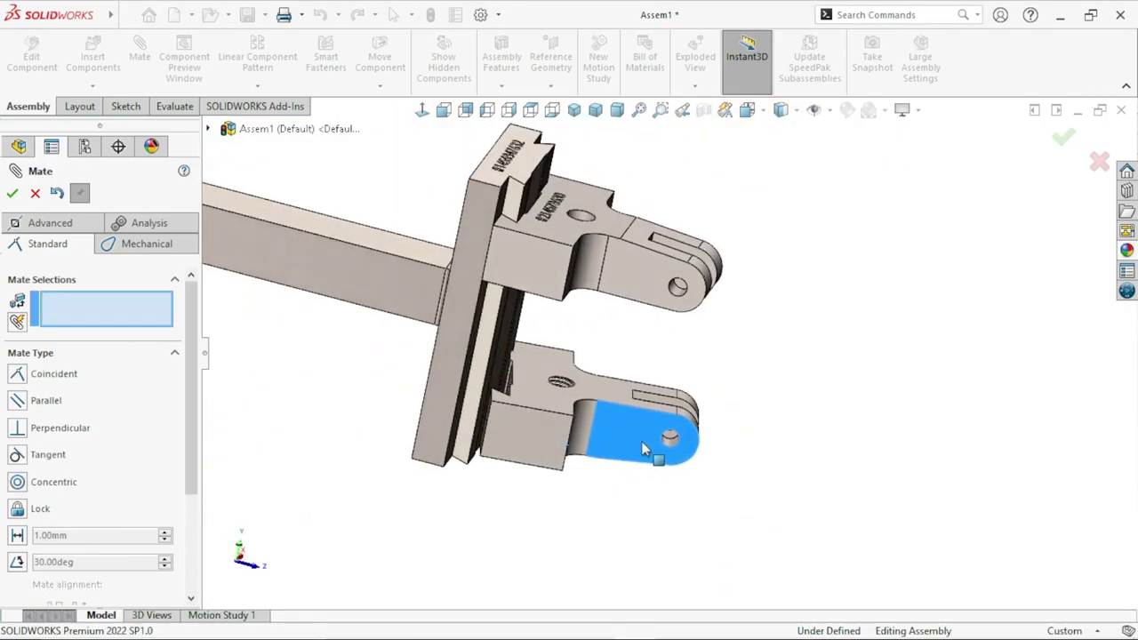
middle_drag(566, 468, 510, 455)
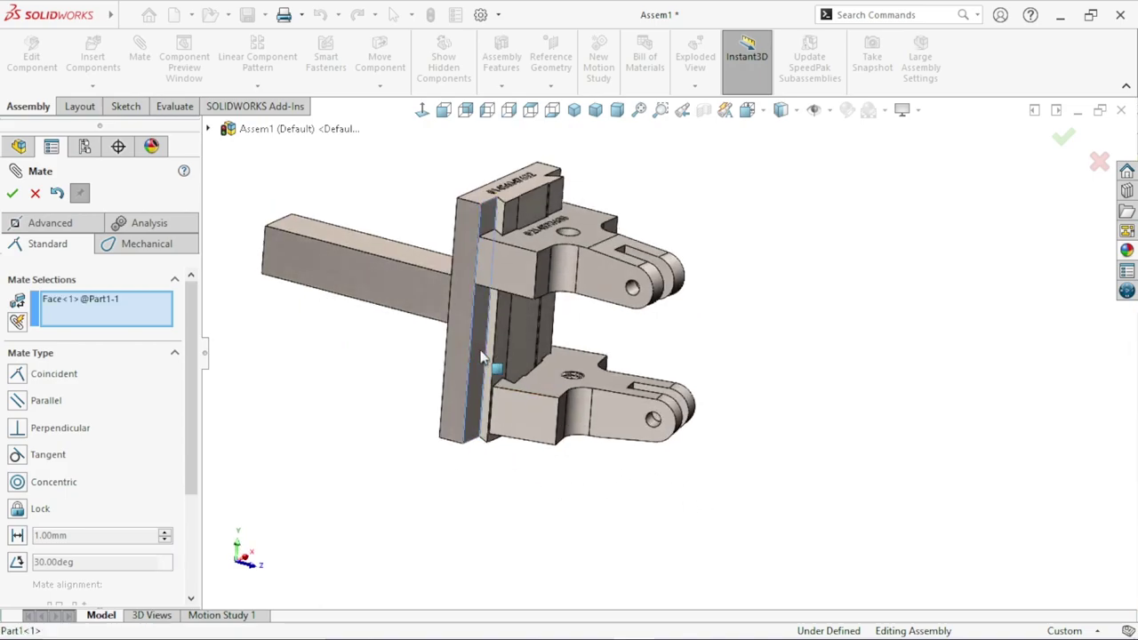
middle_drag(481, 357, 563, 421)
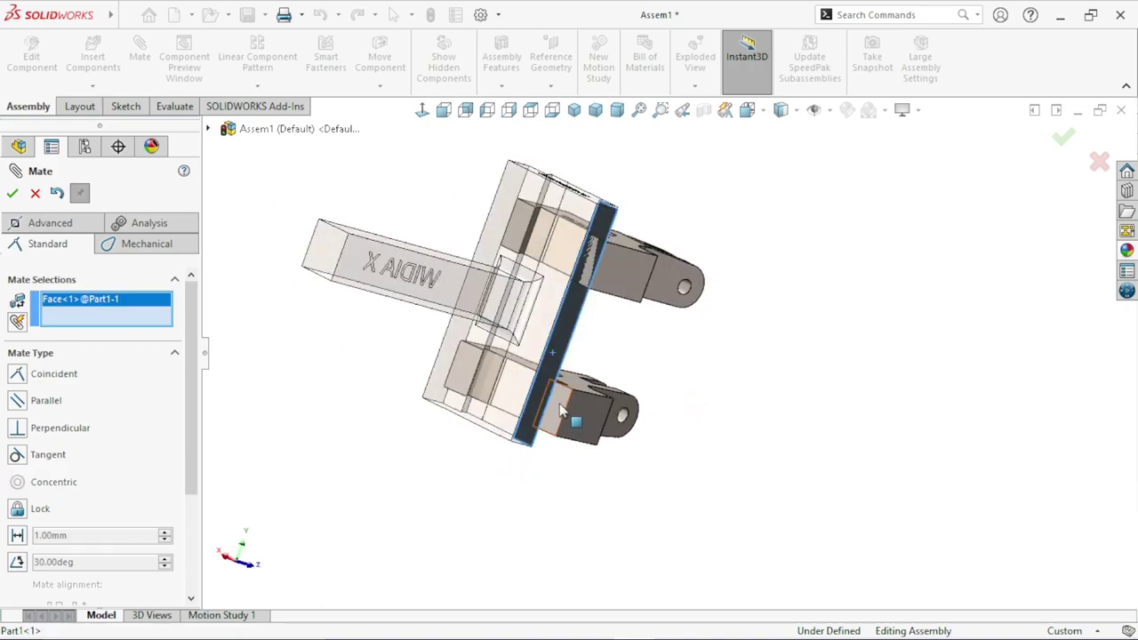
click(562, 410)
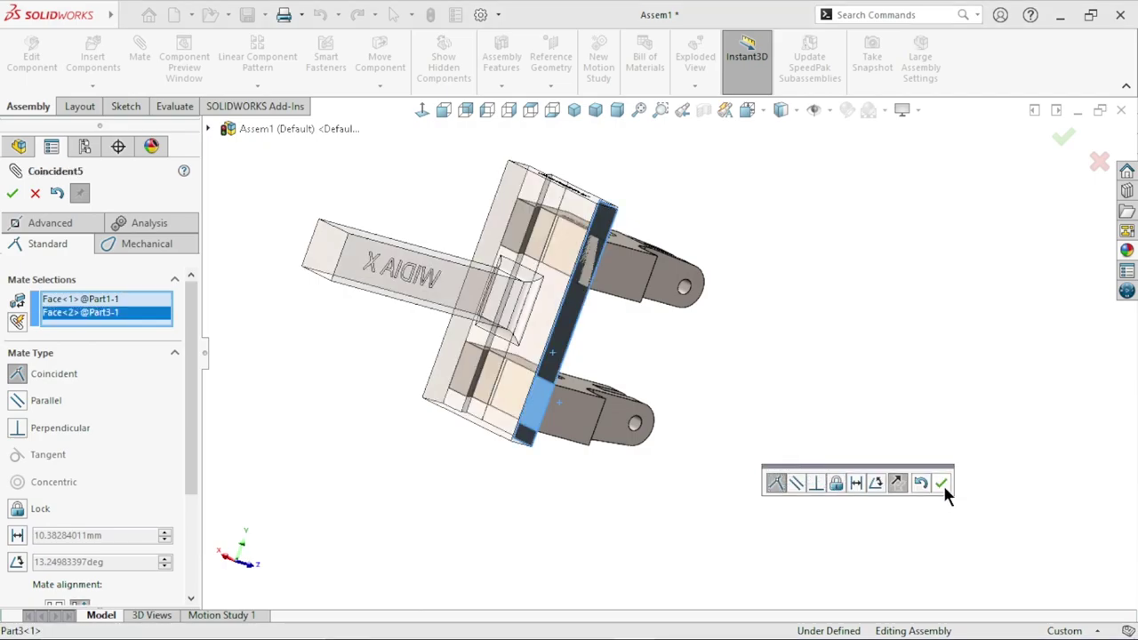
click(942, 483)
- Drag the lower clevis block along the rail to check its movement
mouse_move(700, 474)
middle_down()
mouse_move(446, 472)
mouse_move(432, 554)
middle_up()
scroll(426, 488, up, 3)
mouse_move(426, 488)
middle_down()
mouse_move(495, 475)
mouse_move(585, 369)
middle_up()
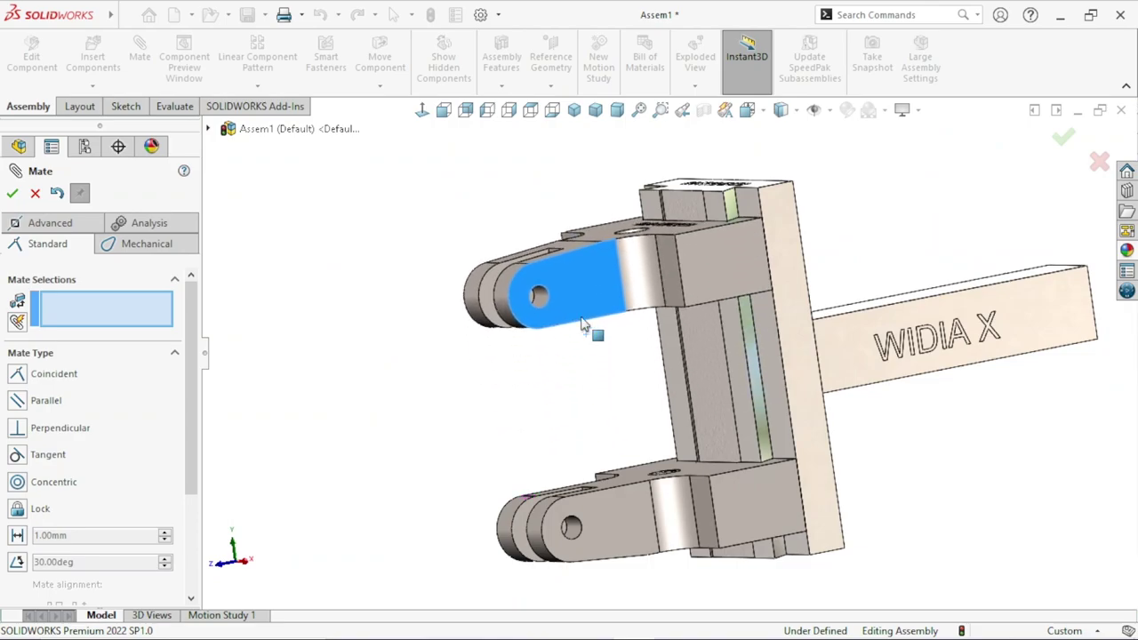
mouse_move(586, 342)
mouse_down()
mouse_move(618, 526)
mouse_move(607, 453)
mouse_move(569, 480)
mouse_up()
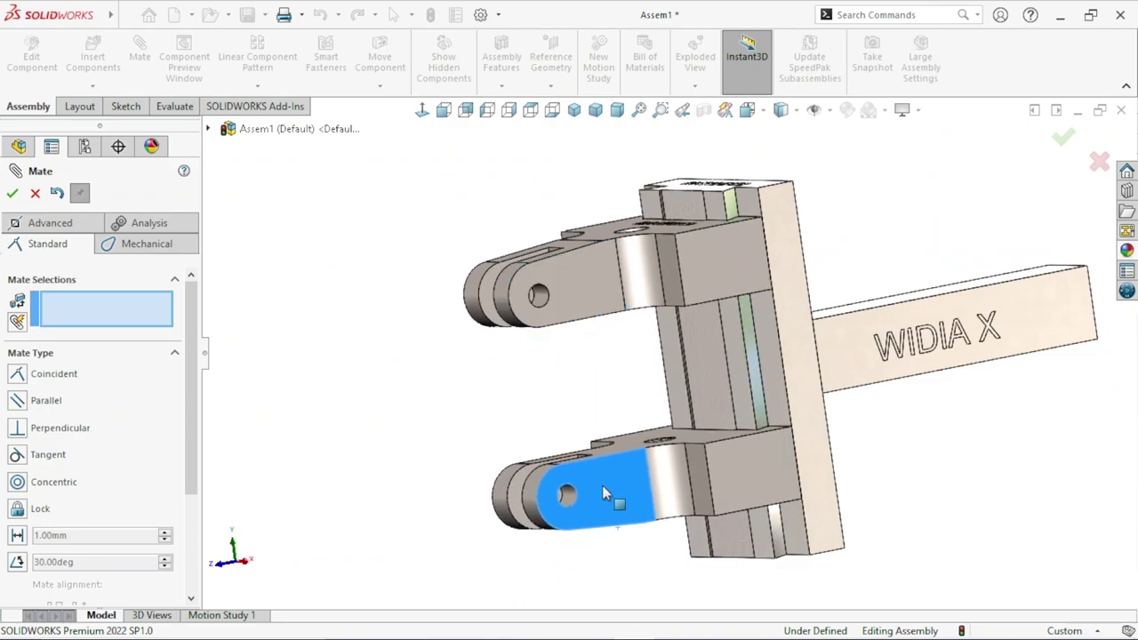
scroll(678, 416, up, 2)
mouse_move(678, 416)
middle_down()
mouse_move(525, 419)
mouse_move(551, 436)
mouse_move(803, 393)
middle_up()
scroll(744, 430, down, 3)
ctrl+middle_drag(744, 430, 641, 358)
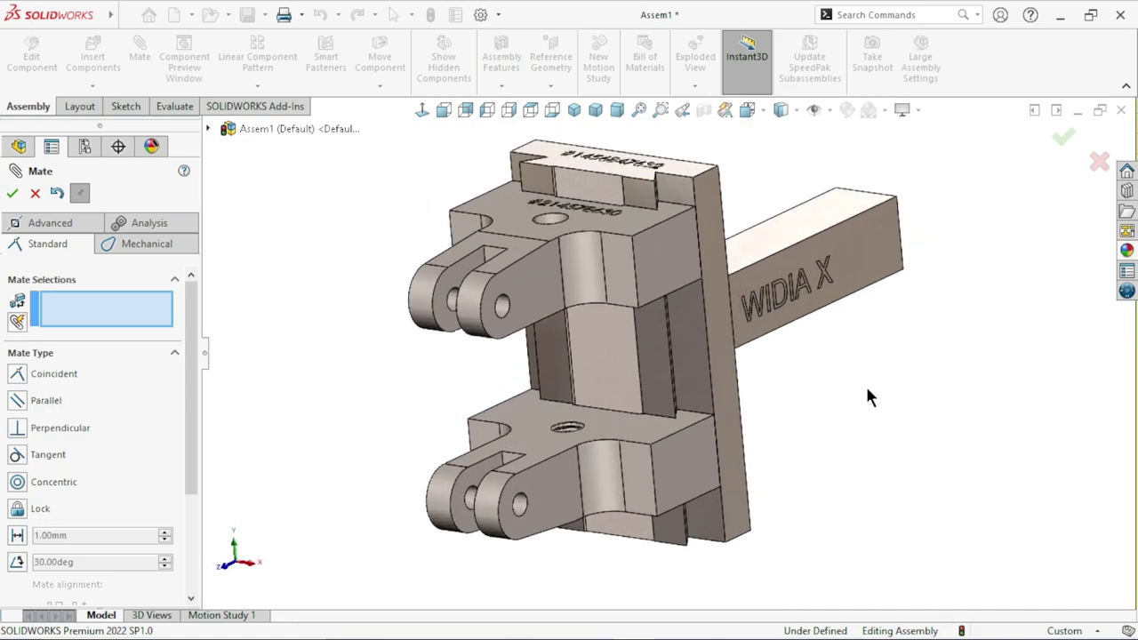
click(35, 192)
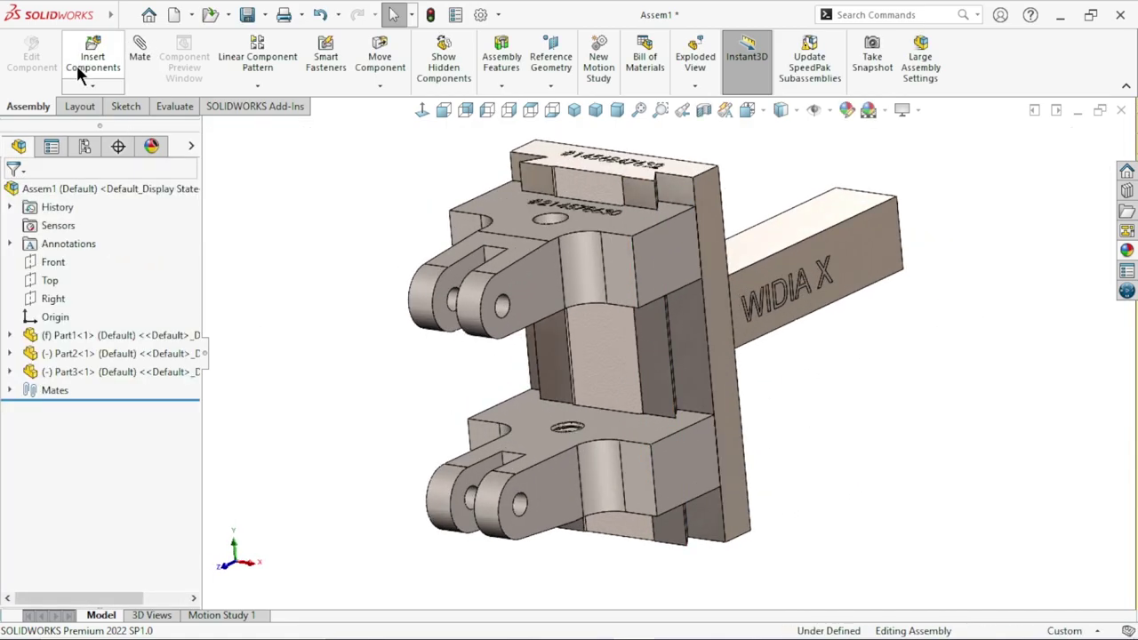
- Insert Part4, the threaded rod, beside the clamp assembly
click(79, 61)
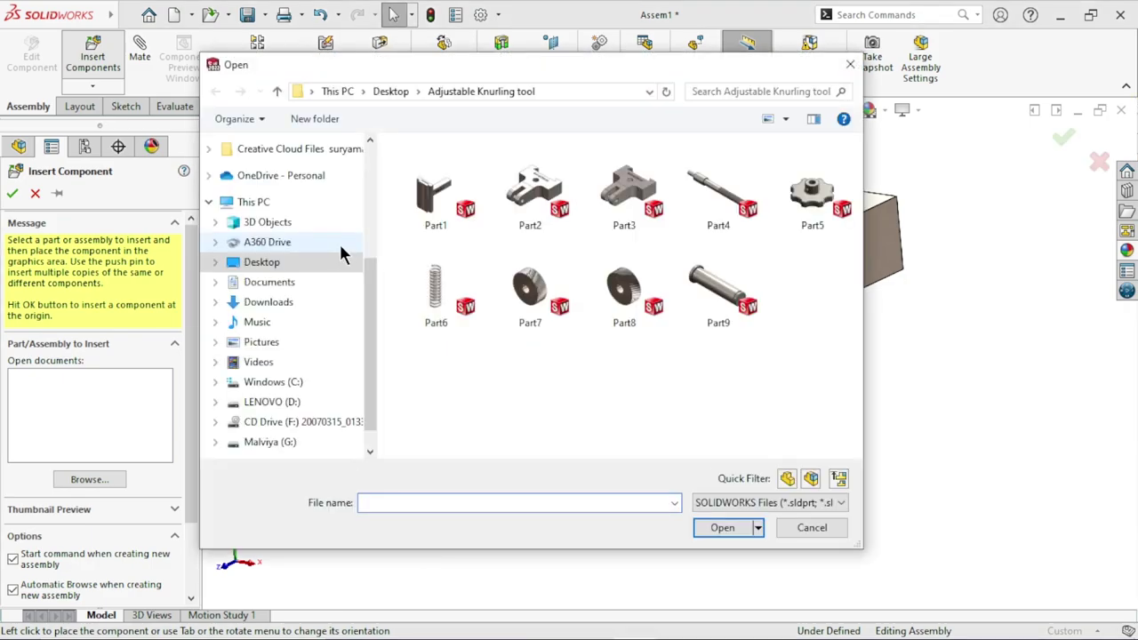
click(718, 191)
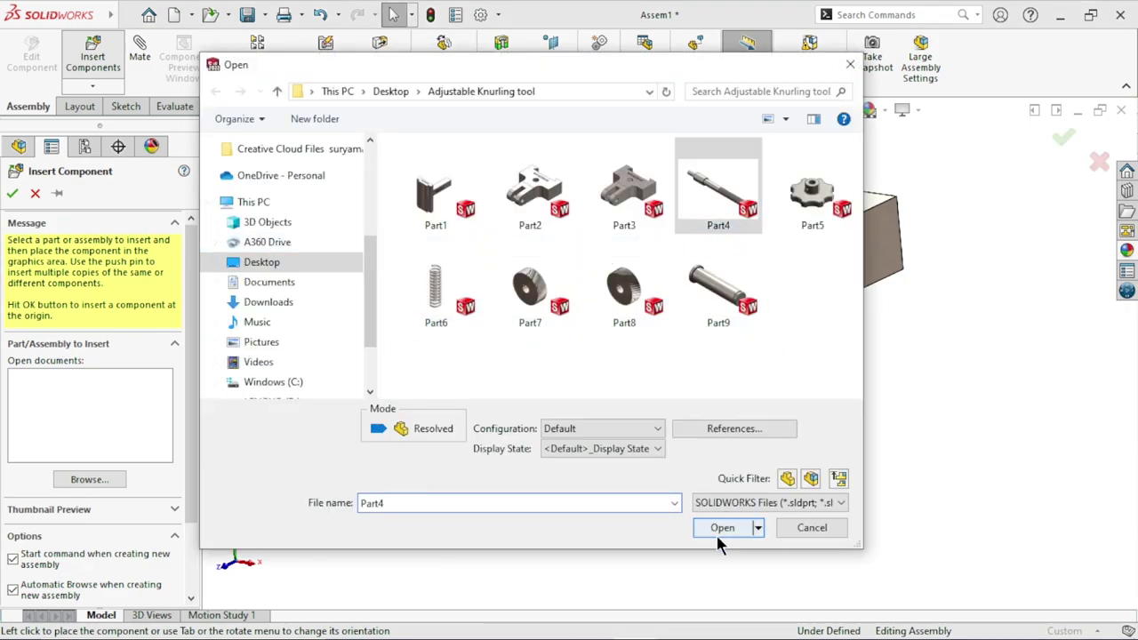
click(715, 528)
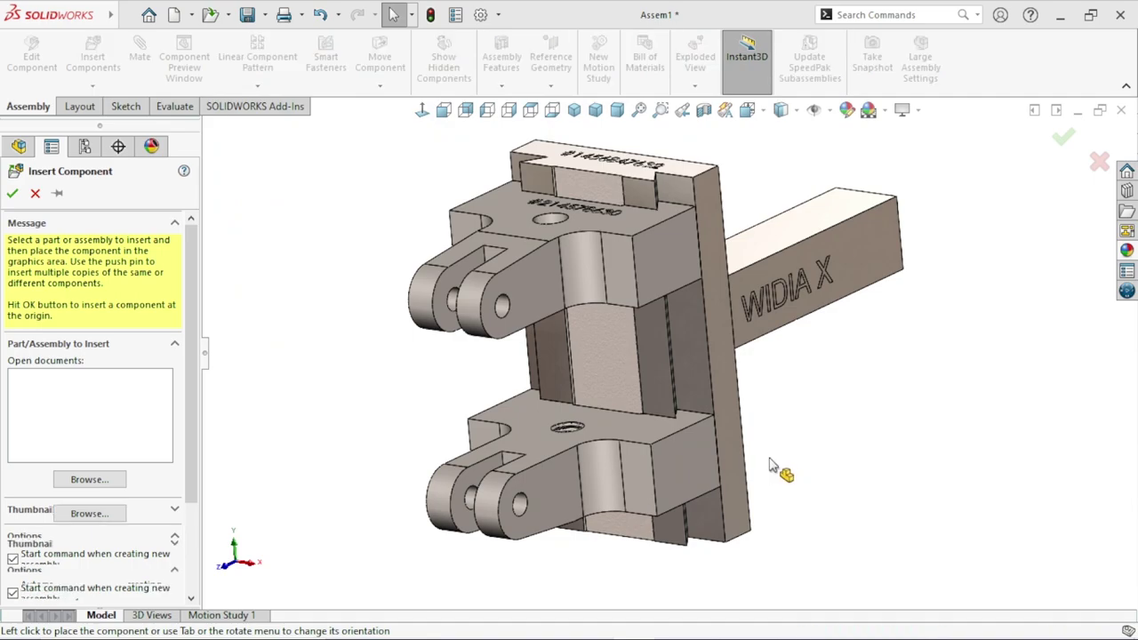
scroll(761, 463, up, 3)
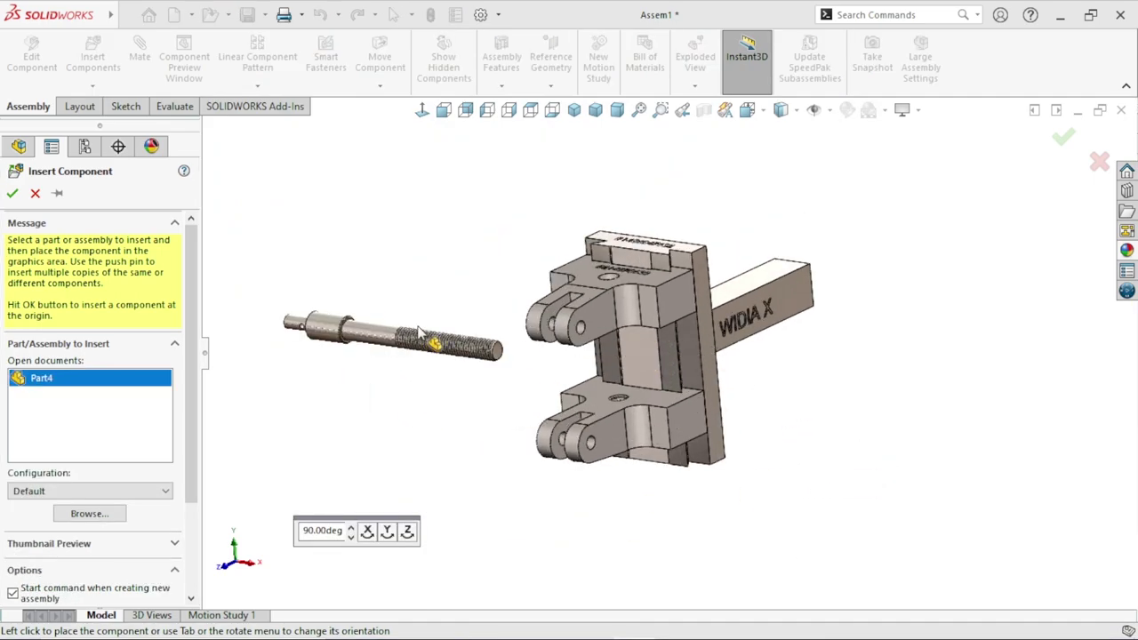
click(422, 342)
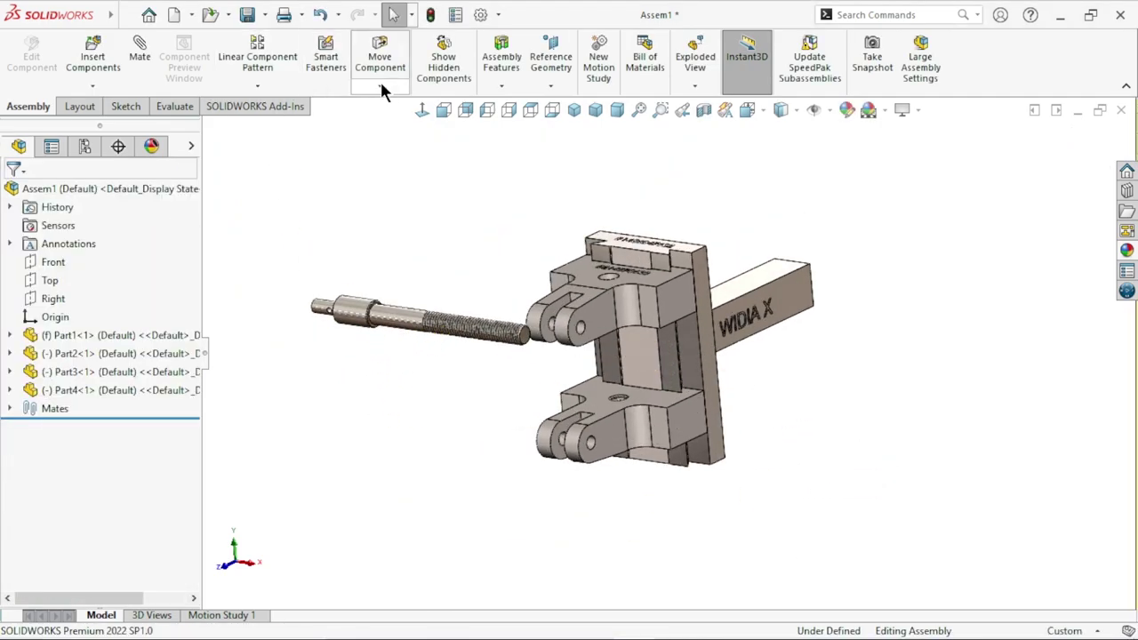
- Rotate the threaded rod from horizontal to stand upright
click(380, 86)
click(404, 122)
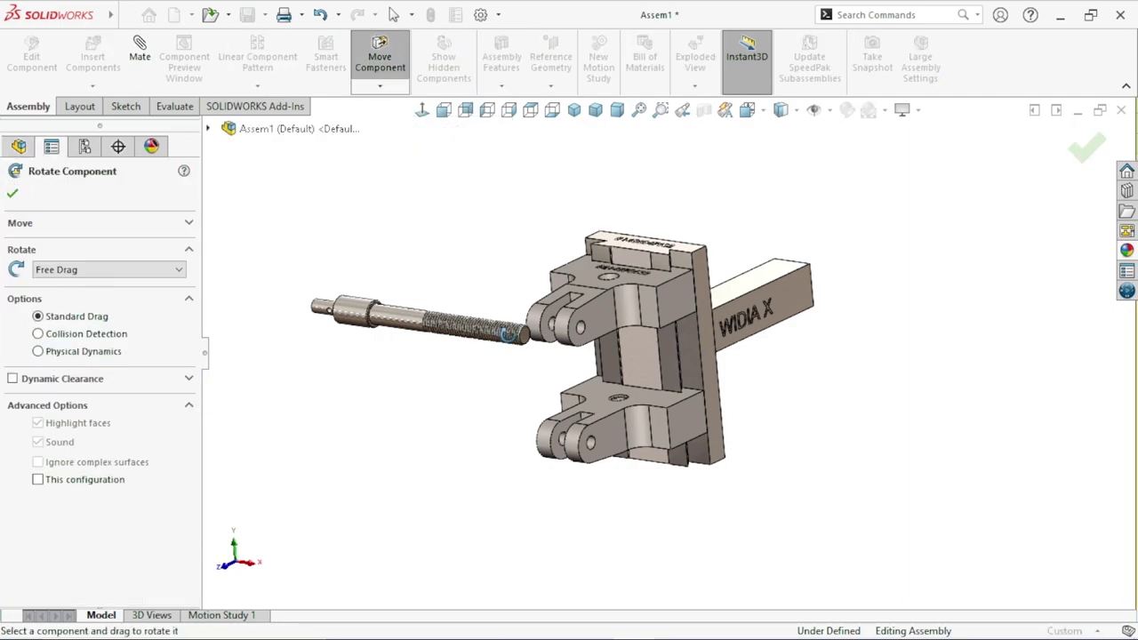
mouse_move(508, 333)
mouse_down()
mouse_move(406, 445)
mouse_move(494, 545)
mouse_up()
mouse_move(484, 427)
mouse_down()
mouse_move(445, 521)
mouse_move(338, 477)
mouse_up()
key(Escape)
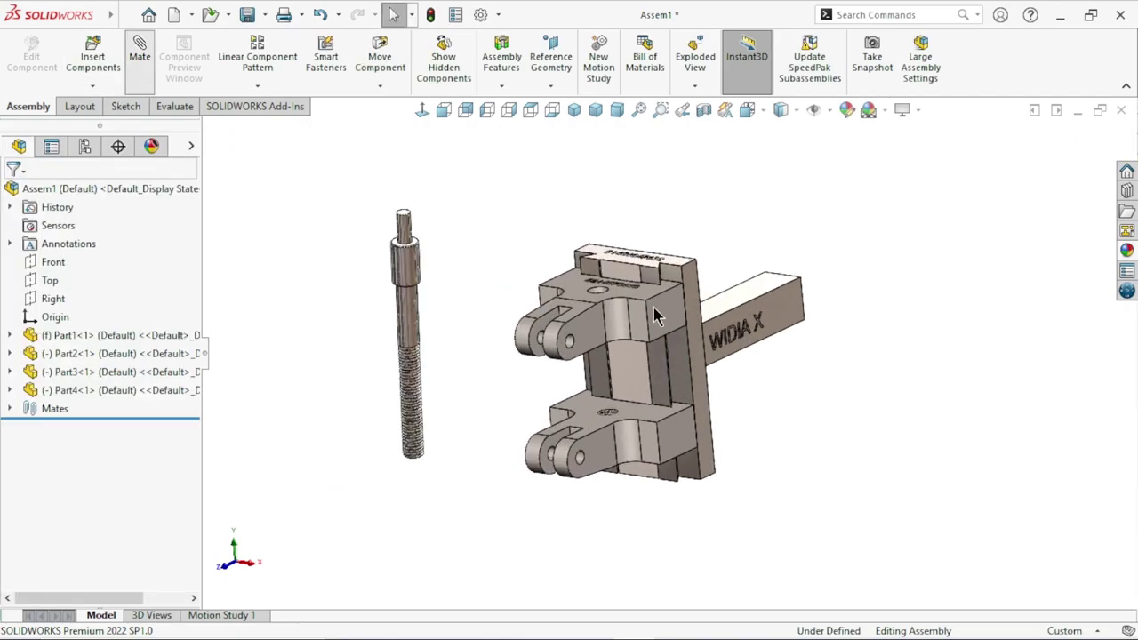
- Make the threaded rod concentric with the hole in the upper block
scroll(617, 322, down, 3)
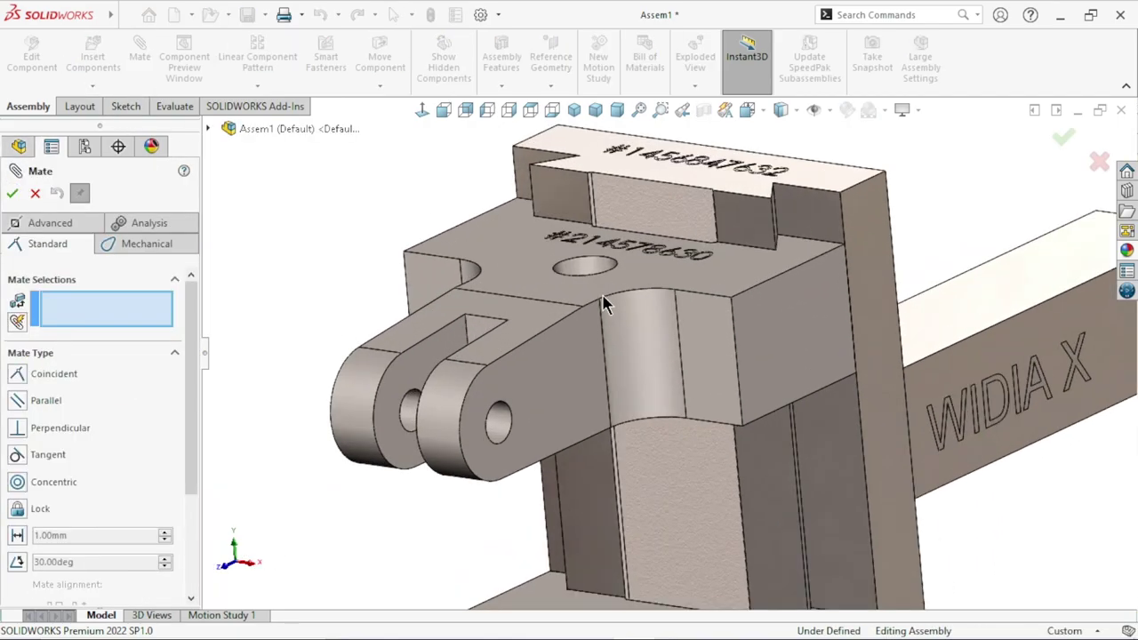
scroll(601, 293, down, 3)
click(584, 263)
scroll(578, 386, up, 5)
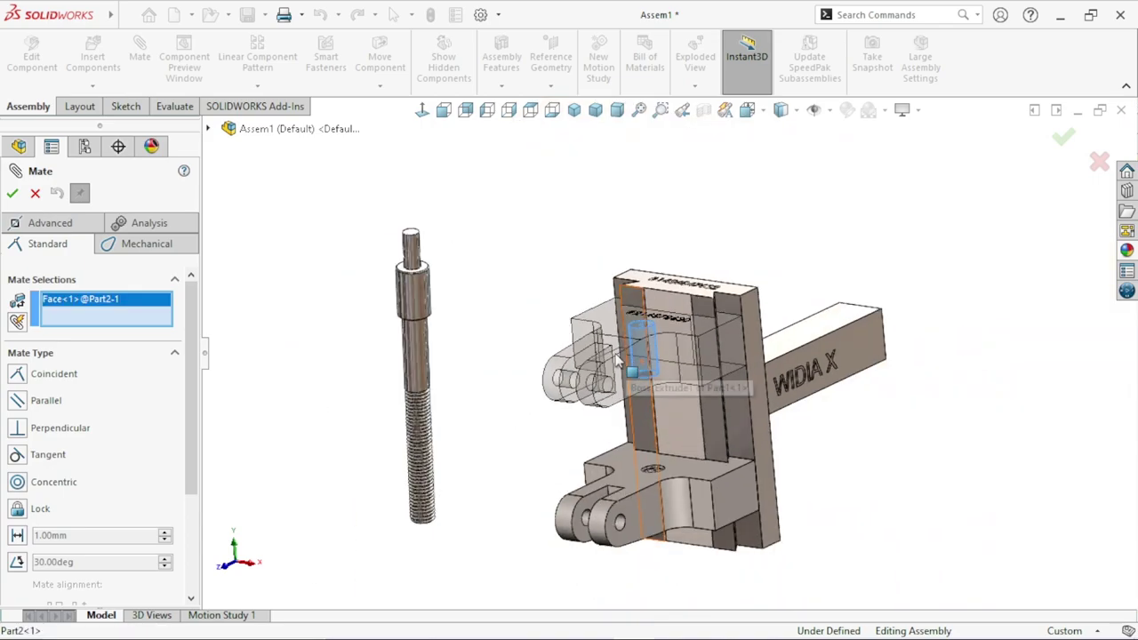
click(422, 298)
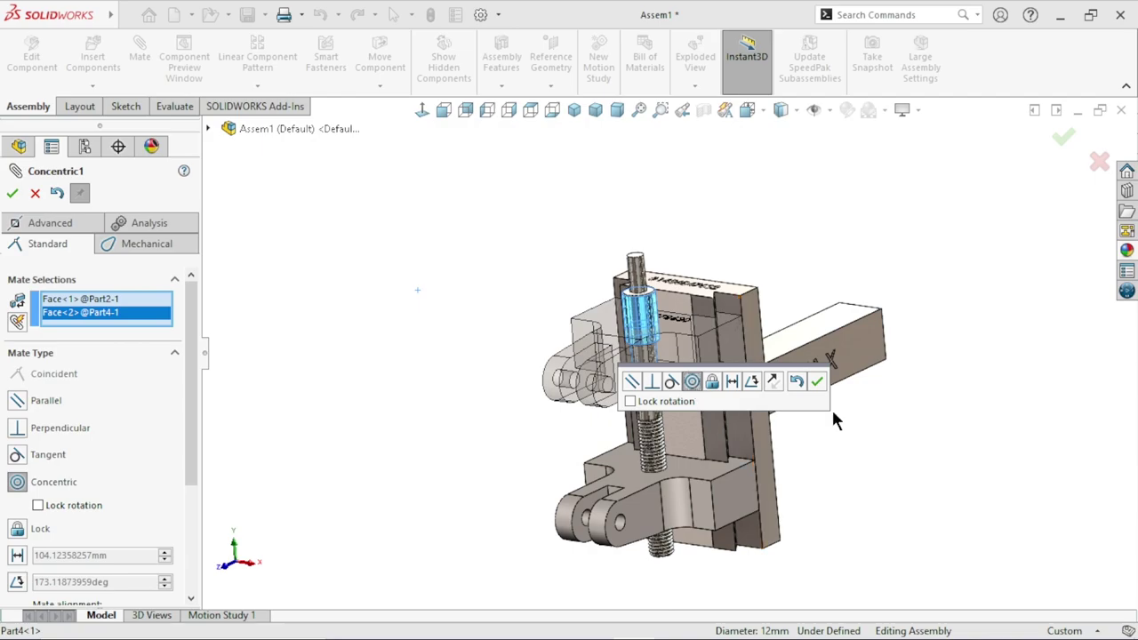
click(817, 384)
- Slide the rod up and seat its collar flush on the upper block's top face with a Coincident mate
scroll(889, 480, up, 2)
scroll(742, 449, down, 2)
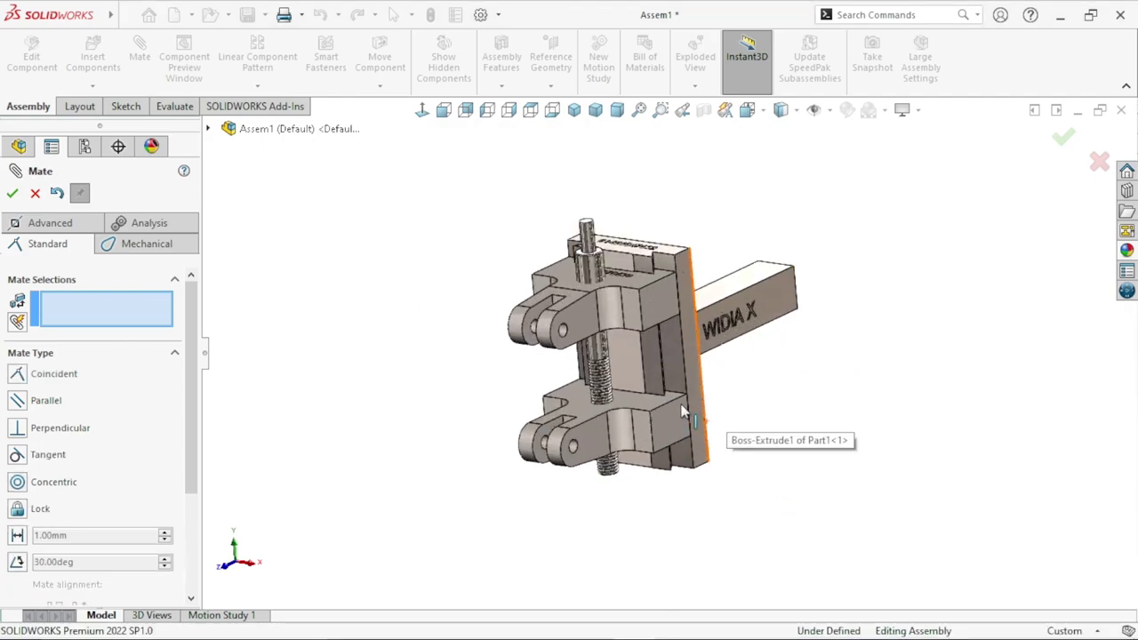
scroll(635, 325, down, 2)
drag(555, 238, 560, 191)
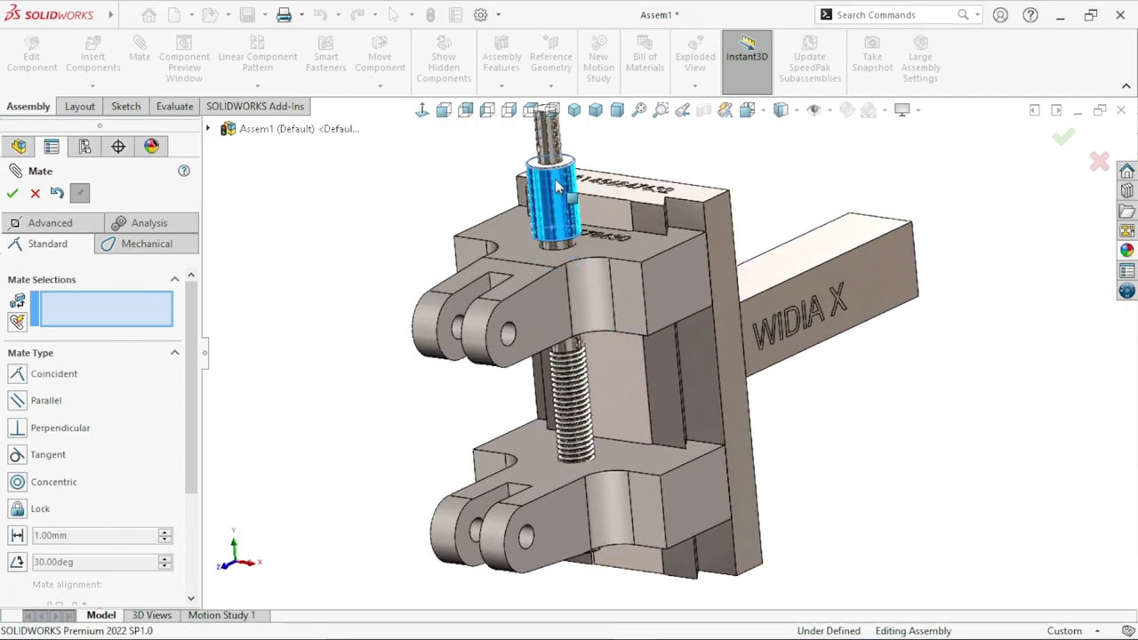
scroll(356, 298, up, 1)
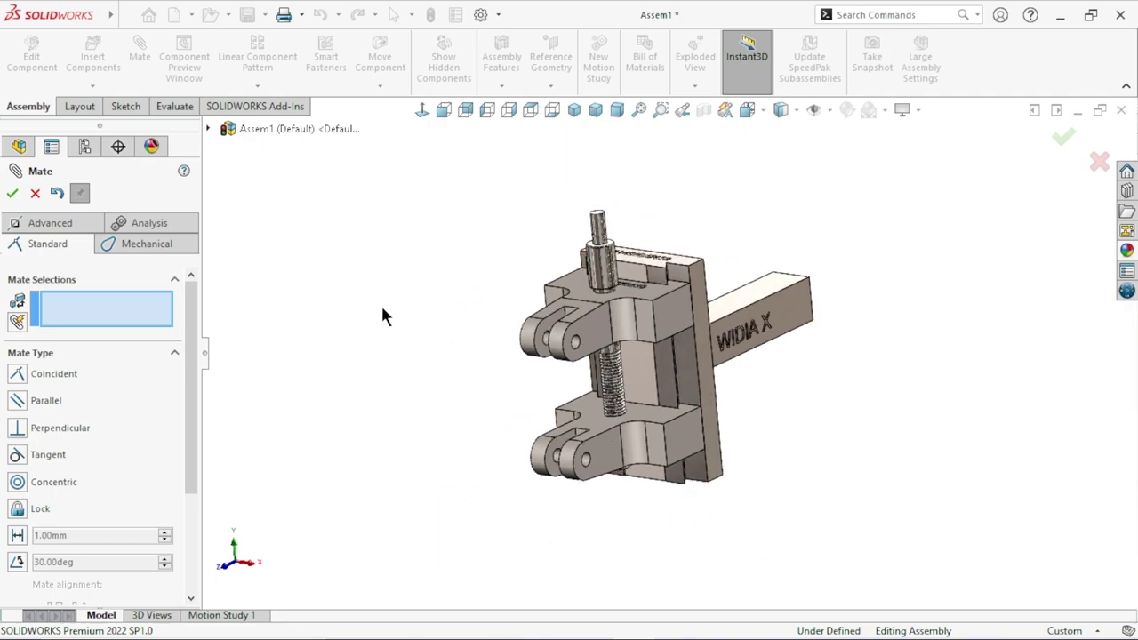
scroll(445, 324, down, 1)
scroll(560, 345, down, 1)
scroll(607, 345, down, 1)
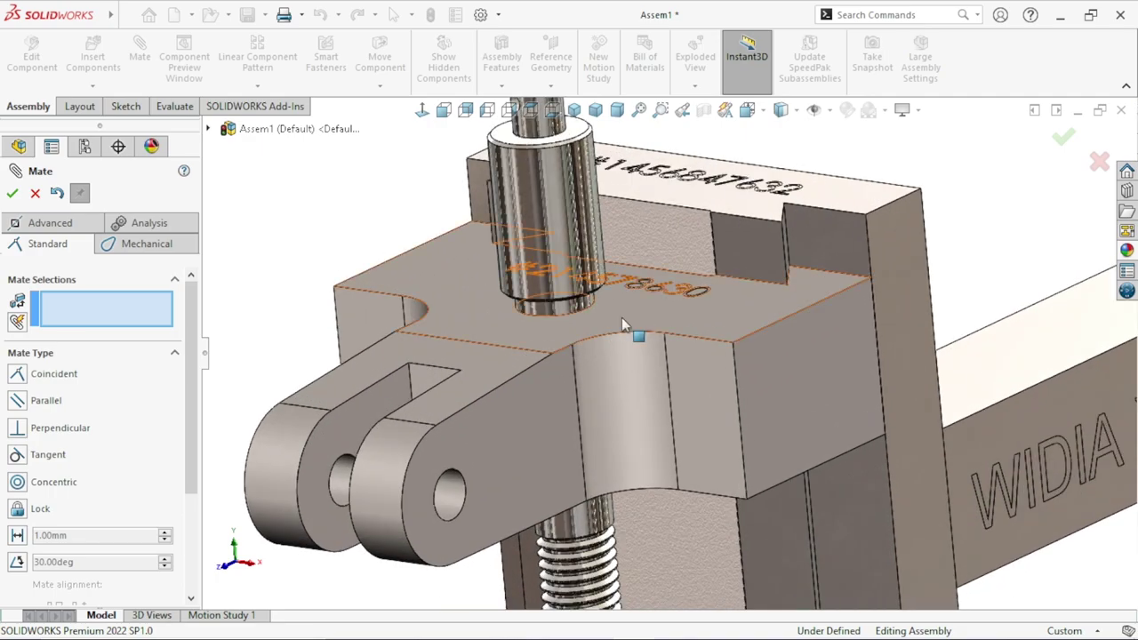
click(623, 324)
middle_drag(581, 394, 587, 329)
scroll(582, 336, down, 2)
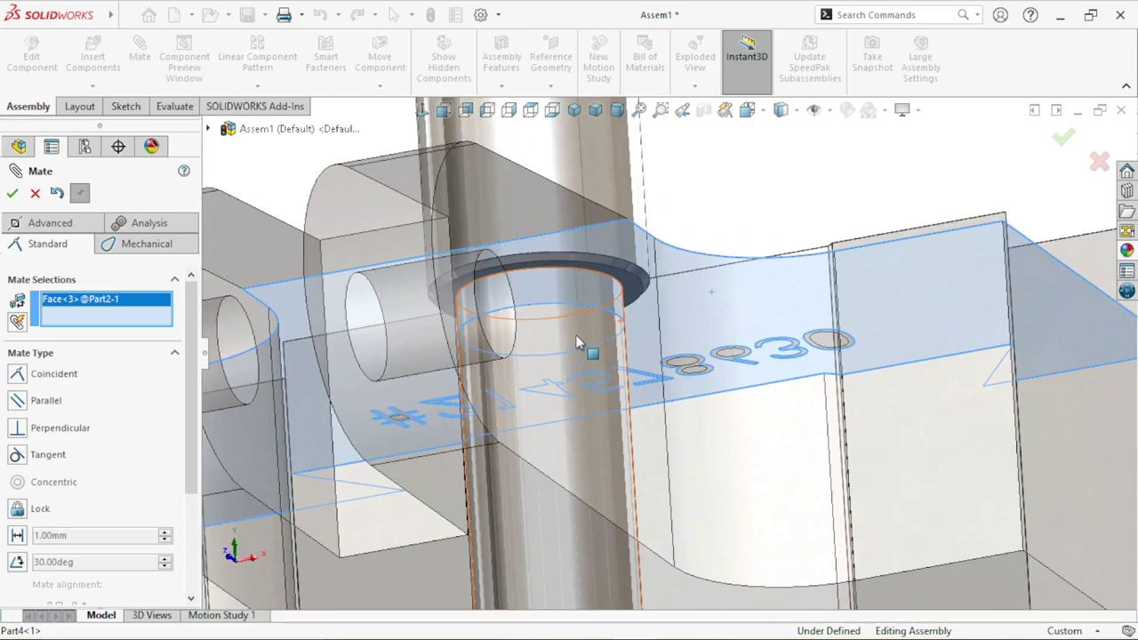
click(623, 286)
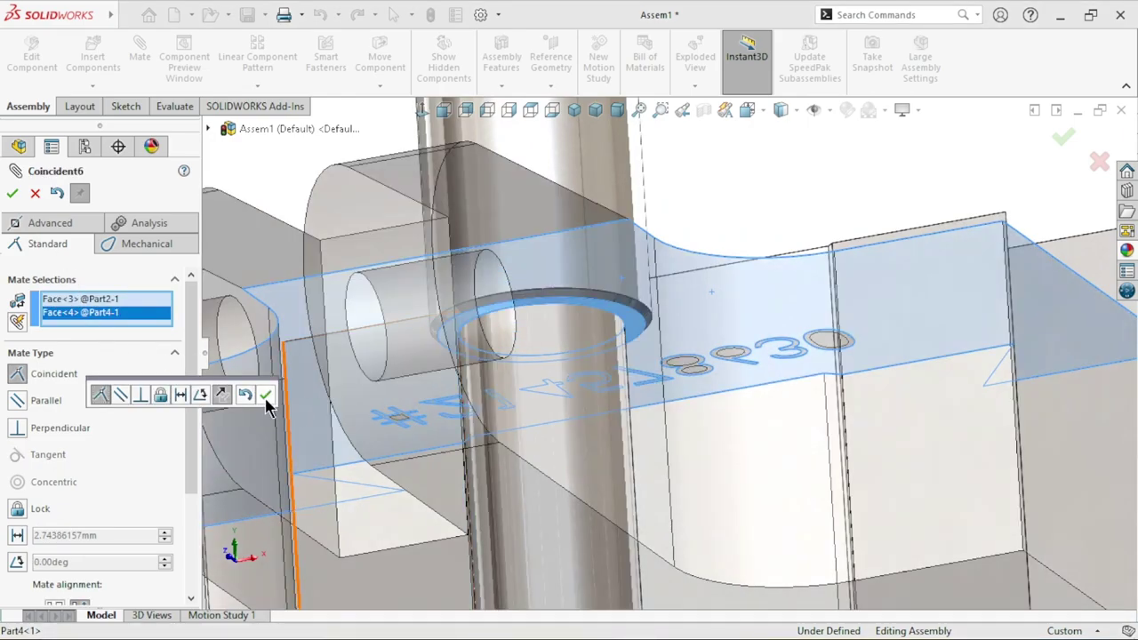
click(267, 401)
- Orbit the vise to a more frontal view and show the Mechanical mate types
scroll(665, 329, up, 3)
scroll(671, 391, up, 3)
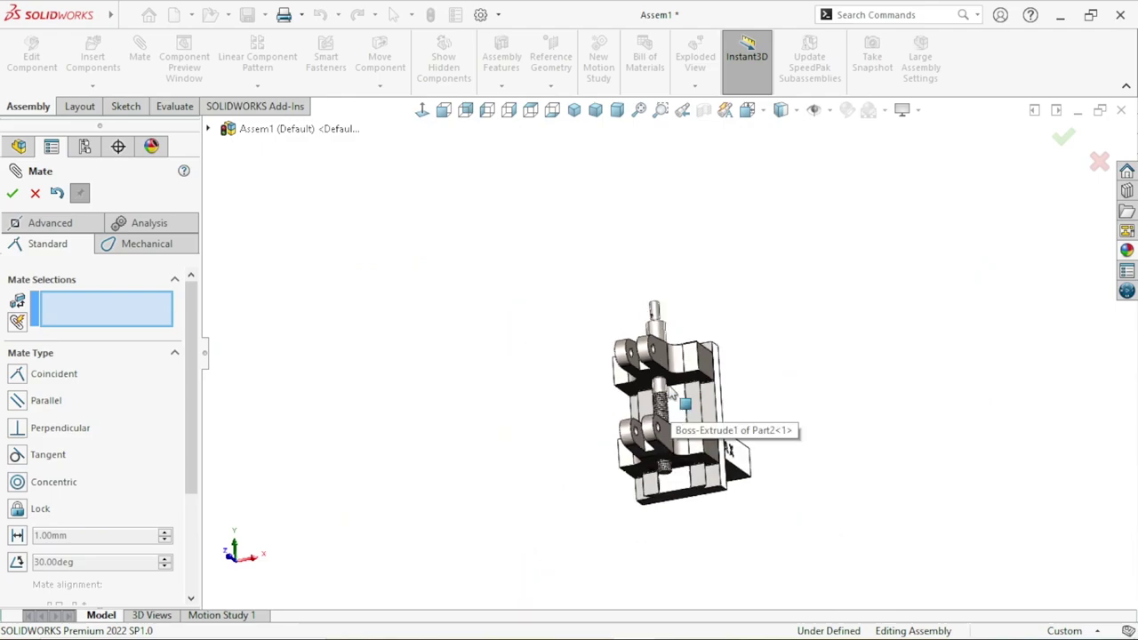
middle_drag(673, 395, 741, 515)
scroll(741, 515, down, 2)
scroll(681, 436, up, 2)
scroll(672, 438, down, 3)
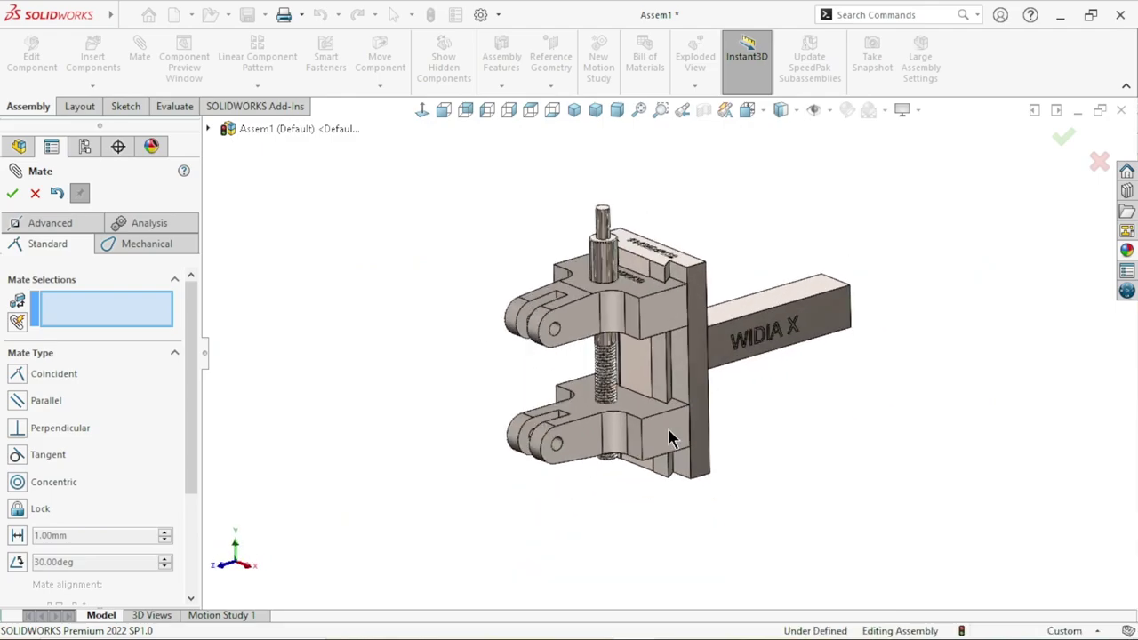
scroll(677, 373, down, 3)
middle_drag(800, 465, 833, 411)
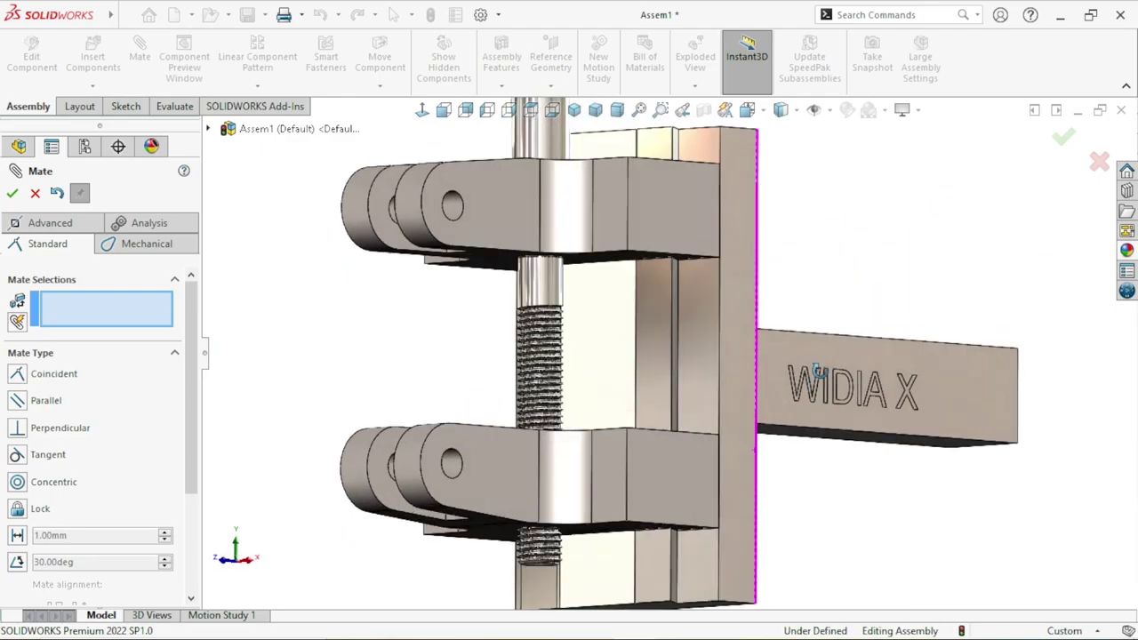
scroll(628, 485, up, 2)
scroll(627, 485, down, 3)
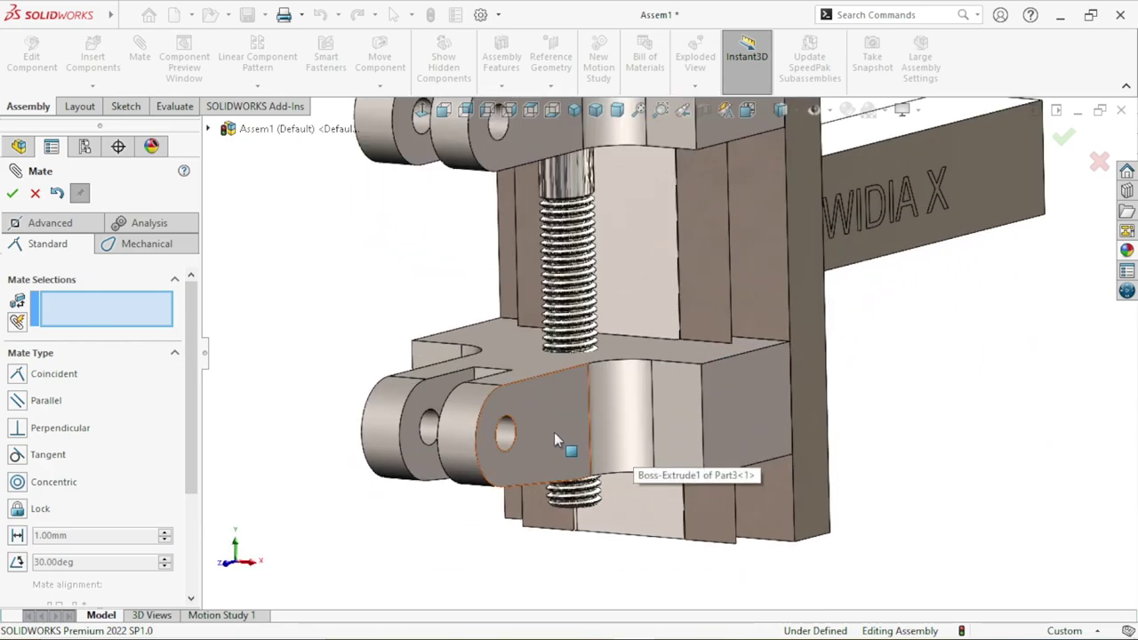
scroll(552, 513, up, 1)
scroll(569, 520, up, 1)
scroll(595, 529, up, 1)
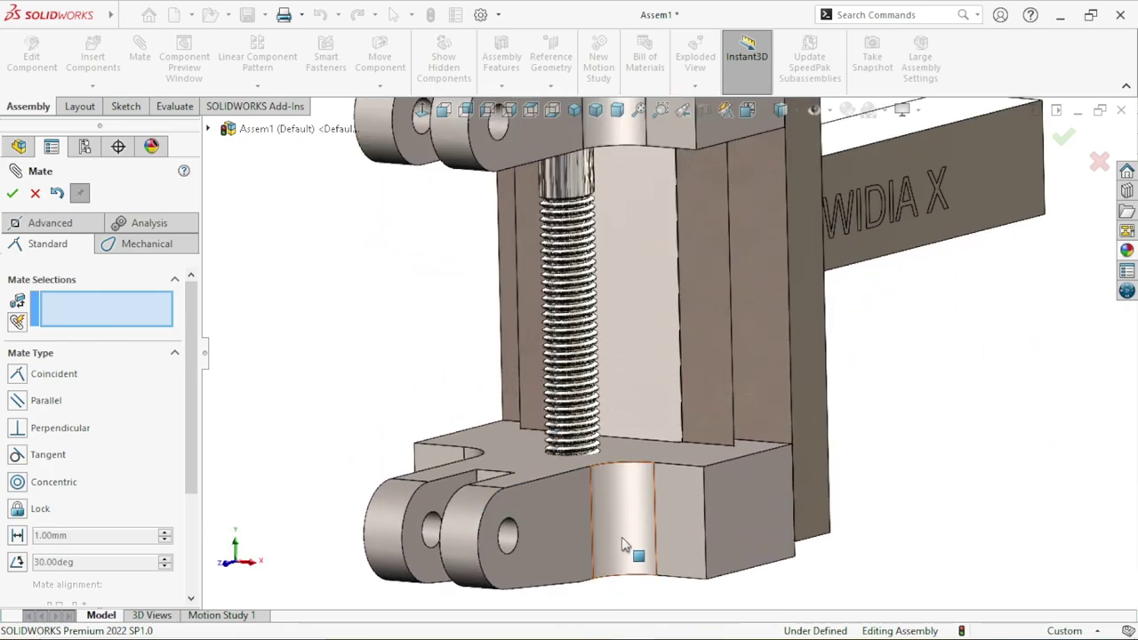
scroll(621, 537, up, 2)
scroll(691, 430, down, 5)
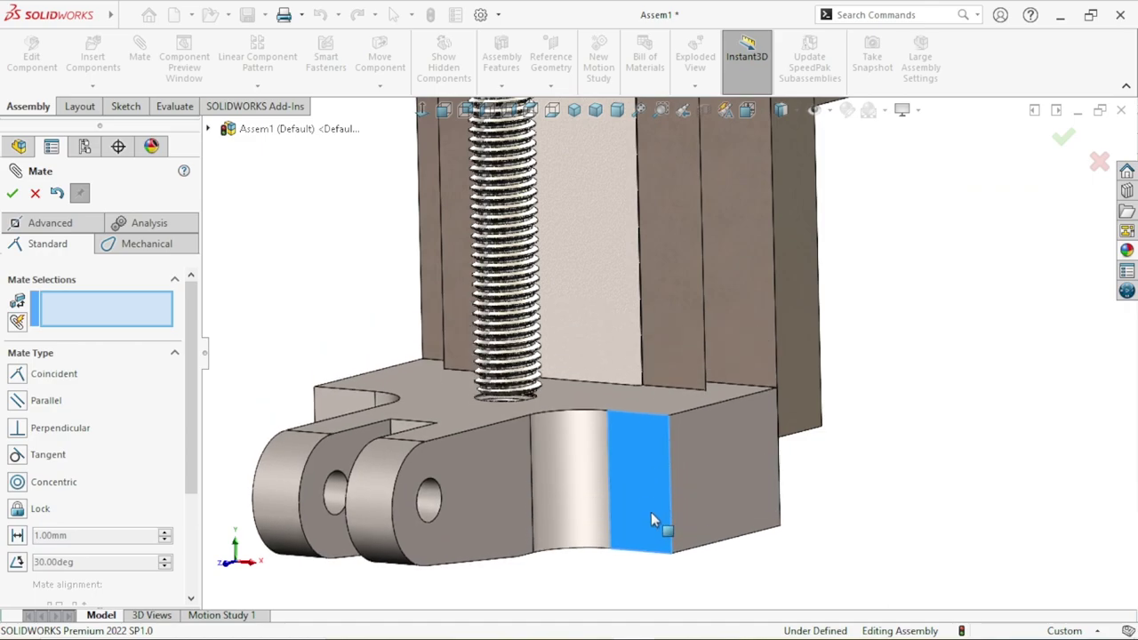
scroll(654, 524, up, 1)
scroll(840, 533, up, 2)
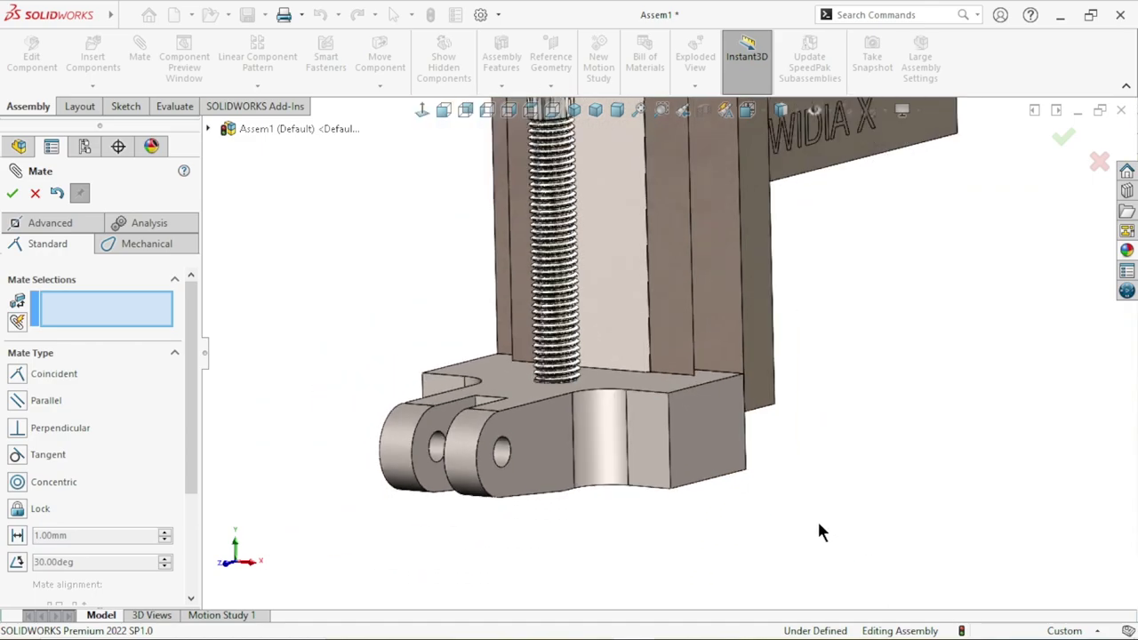
scroll(610, 398, down, 5)
scroll(627, 425, up, 1)
scroll(628, 464, up, 2)
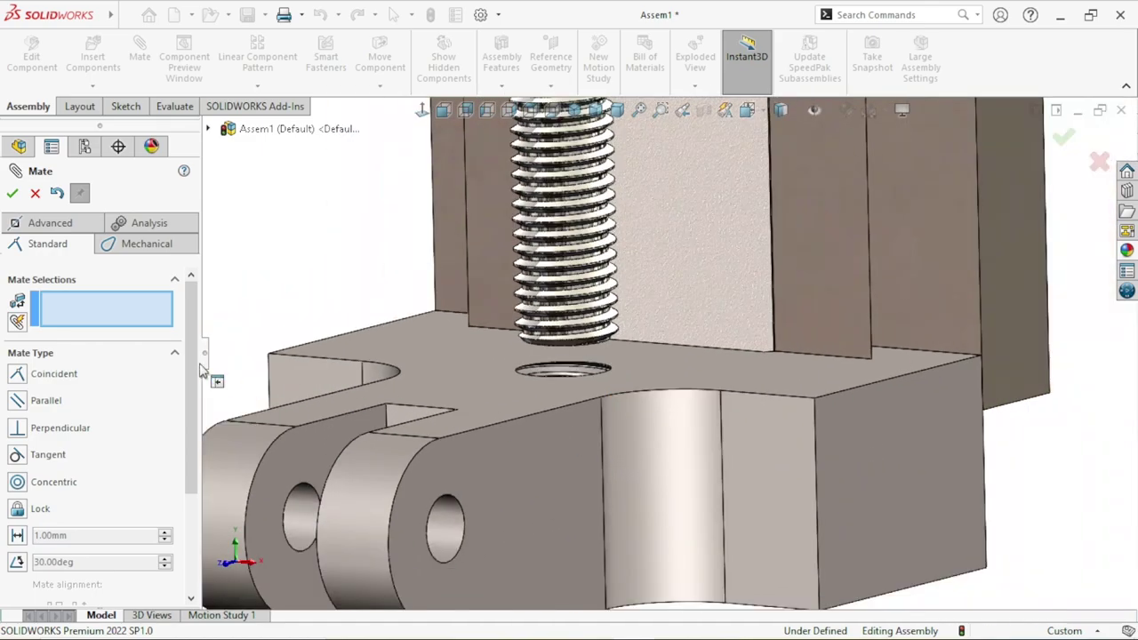
click(147, 248)
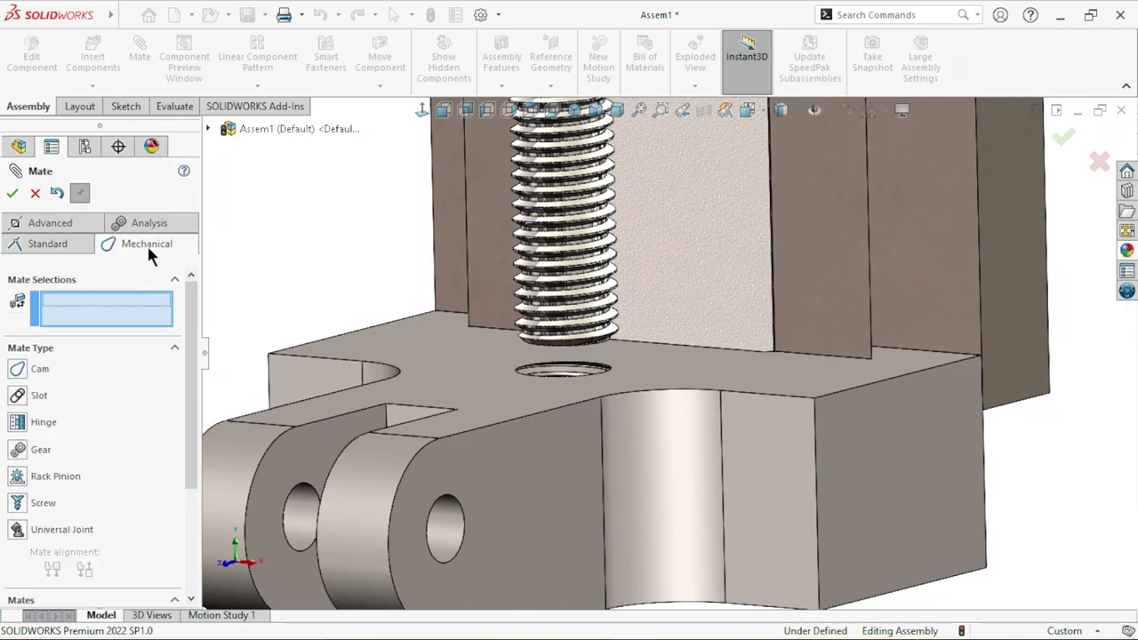
- Choose a Screw mate and select the rod's threaded face and the tapped hole face
click(16, 503)
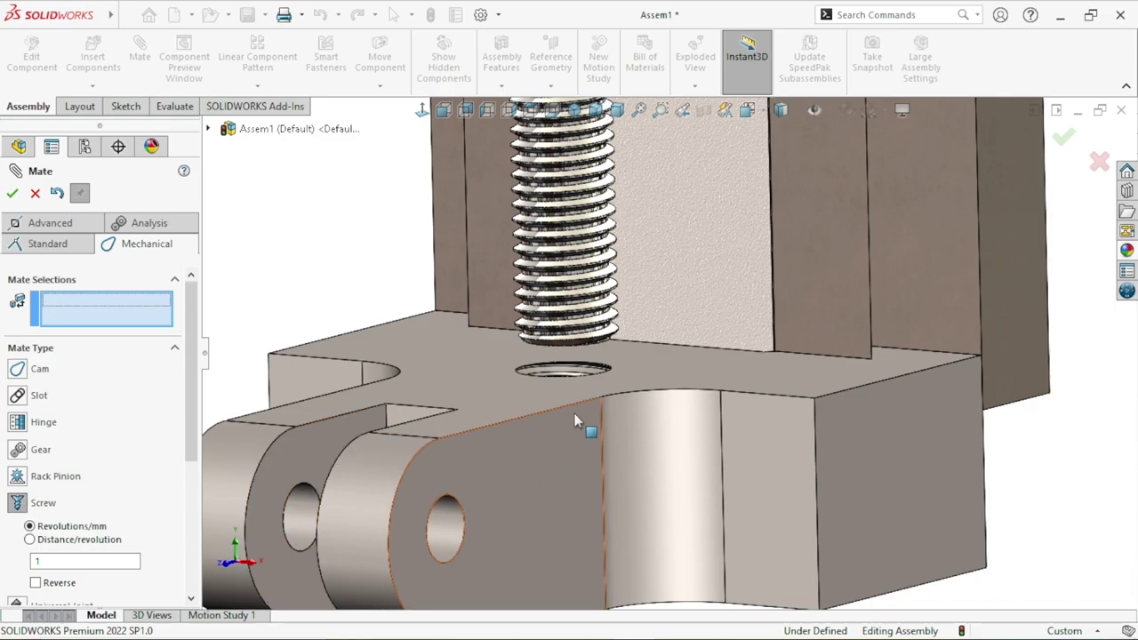
scroll(578, 400, down, 2)
scroll(599, 325, down, 3)
scroll(497, 293, down, 2)
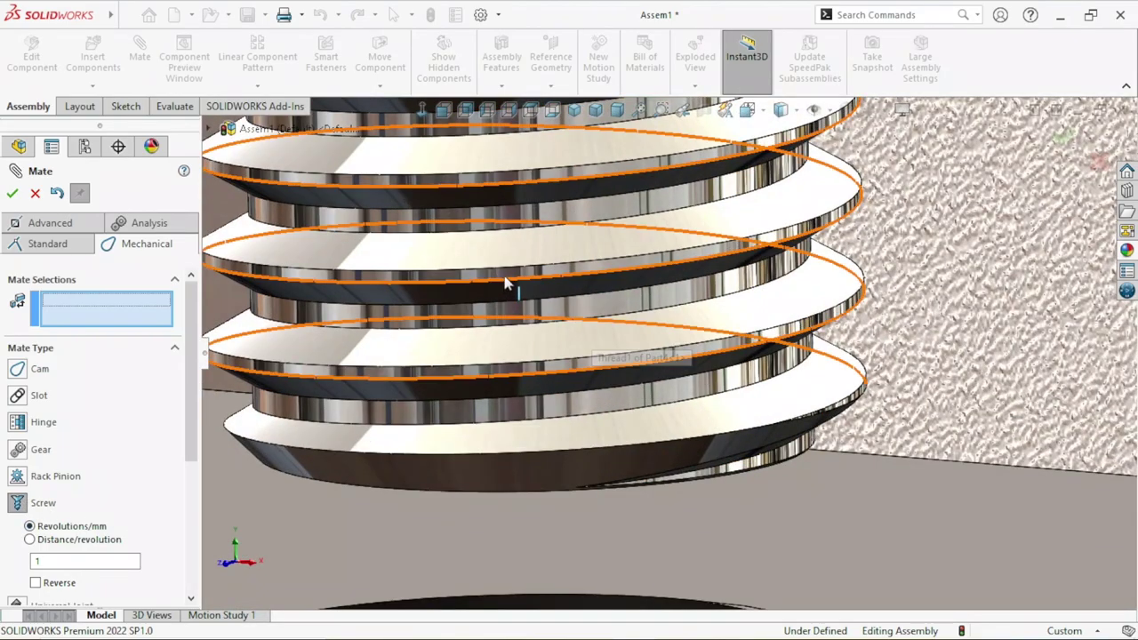
click(503, 281)
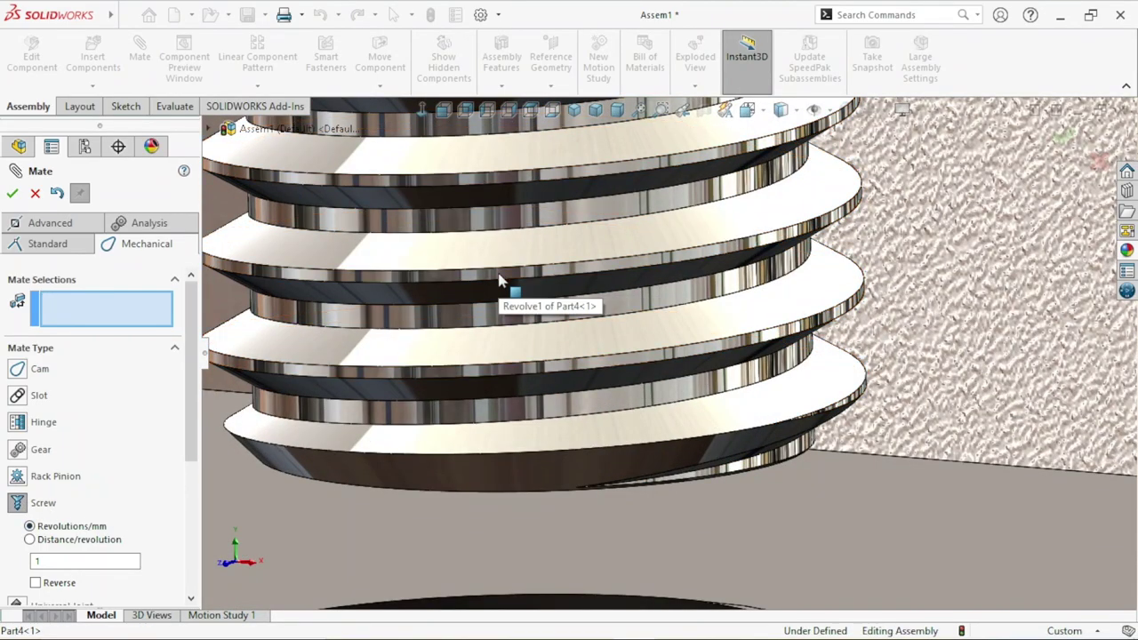
click(498, 281)
scroll(604, 410, up, 3)
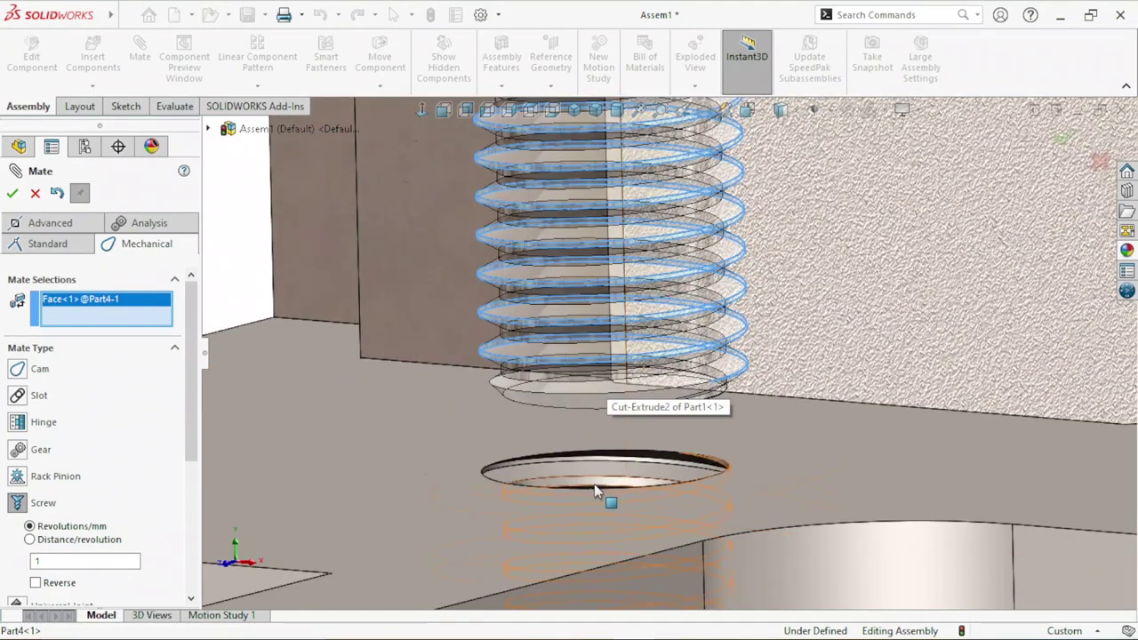
scroll(594, 483, down, 3)
scroll(610, 453, down, 1)
scroll(597, 455, down, 2)
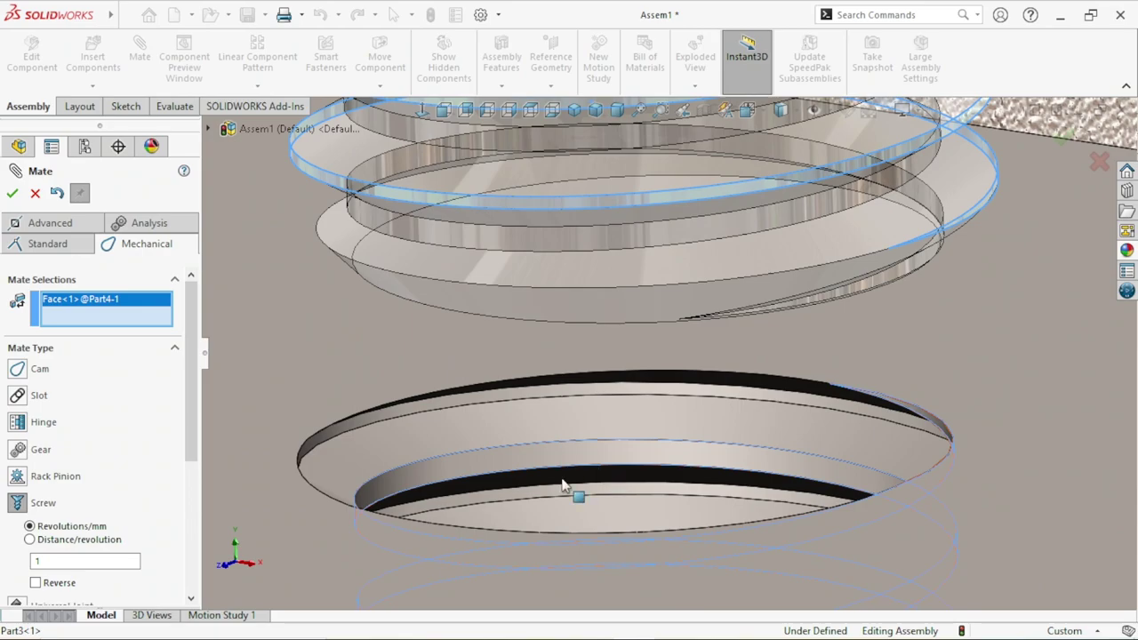
click(565, 495)
- Set the screw mate to 1.5 revolutions/mm, reversed, and apply it
scroll(543, 508, up, 3)
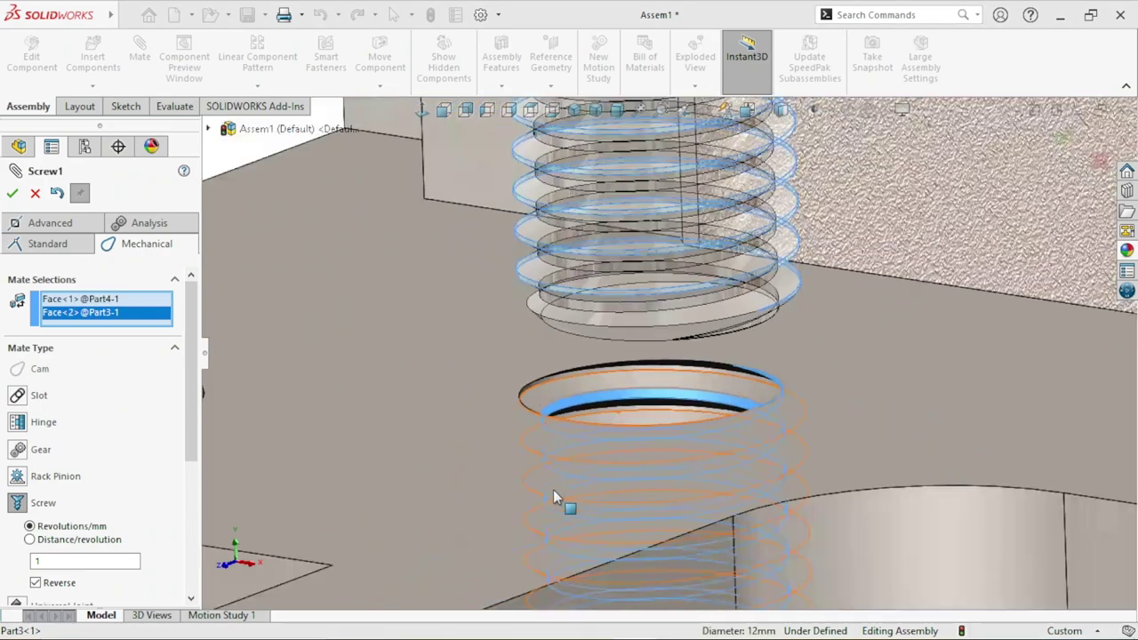
scroll(569, 493, up, 3)
scroll(622, 485, up, 3)
scroll(639, 477, up, 2)
scroll(646, 477, up, 1)
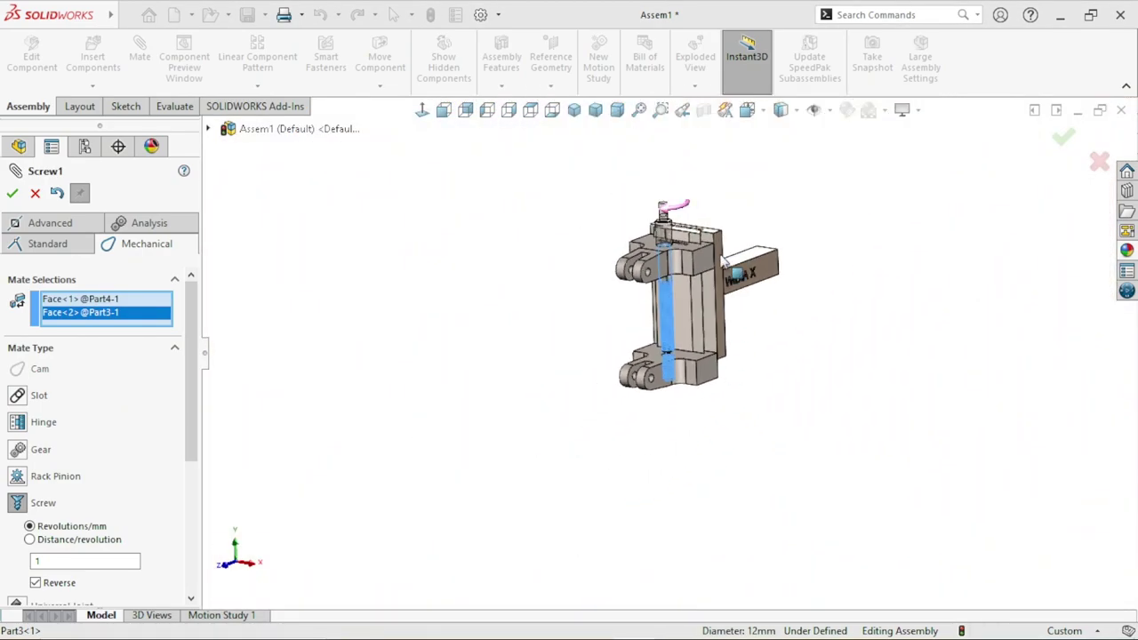
scroll(586, 213, down, 4)
scroll(582, 216, up, 1)
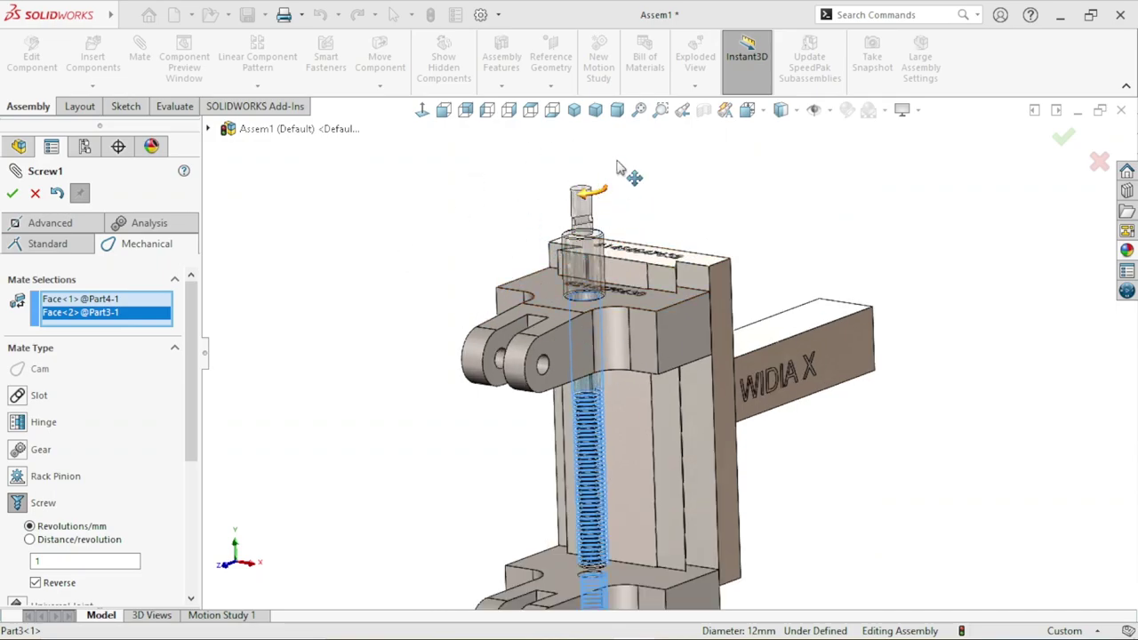
scroll(595, 208, down, 3)
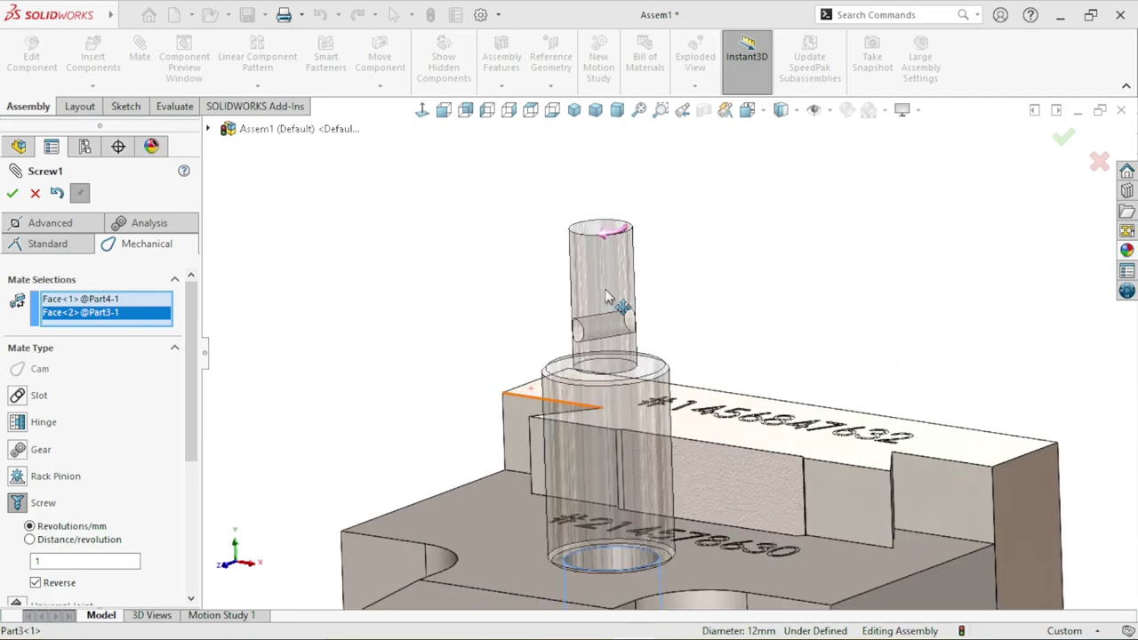
scroll(609, 253, down, 2)
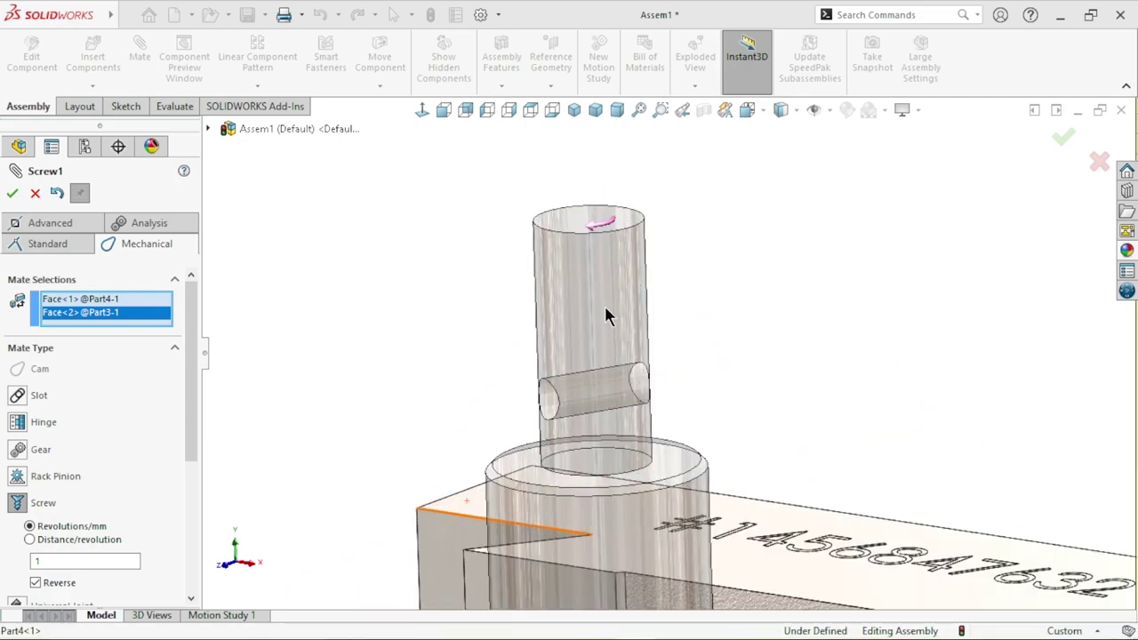
middle_drag(604, 316, 632, 357)
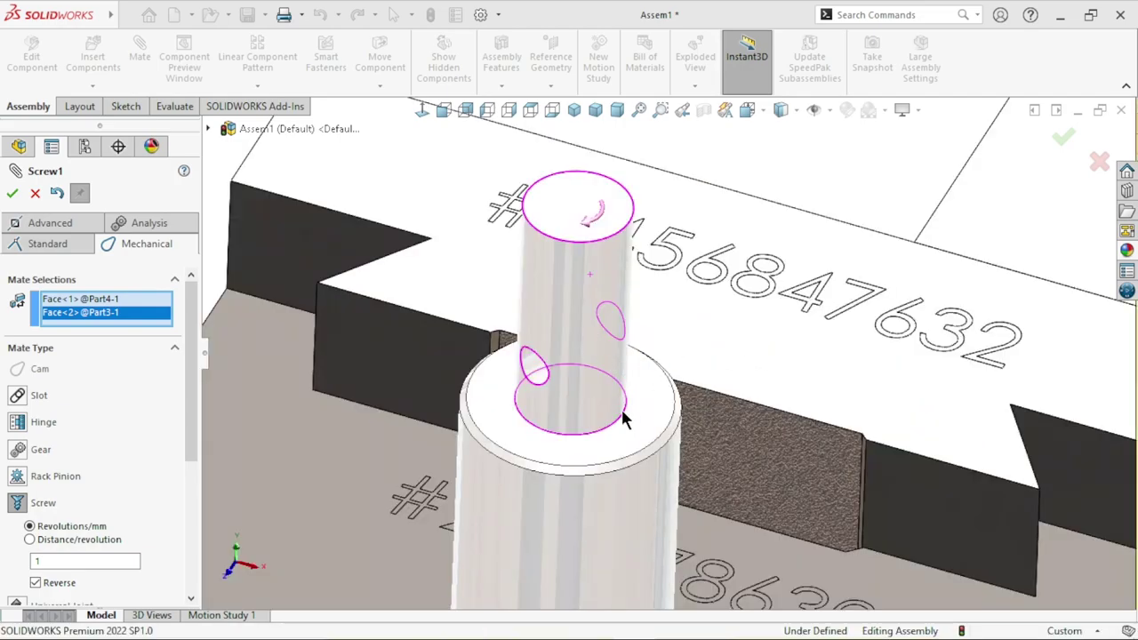
scroll(621, 408, up, 3)
scroll(613, 405, up, 3)
scroll(676, 426, up, 2)
scroll(711, 436, down, 2)
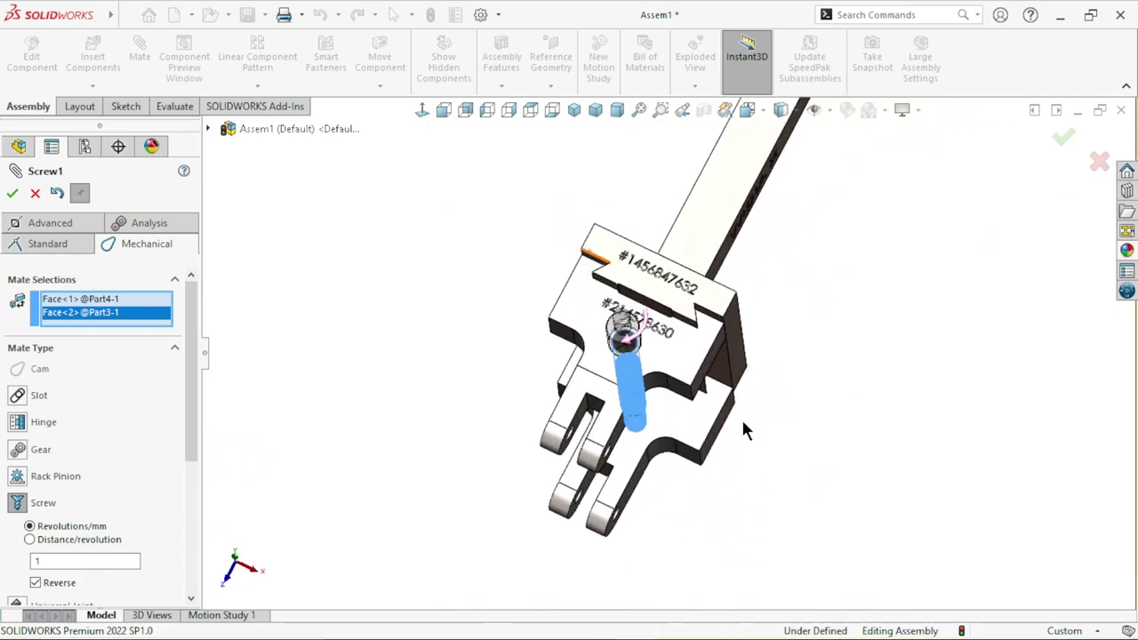
mouse_move(754, 285)
middle_down()
mouse_move(521, 415)
mouse_move(783, 461)
middle_up()
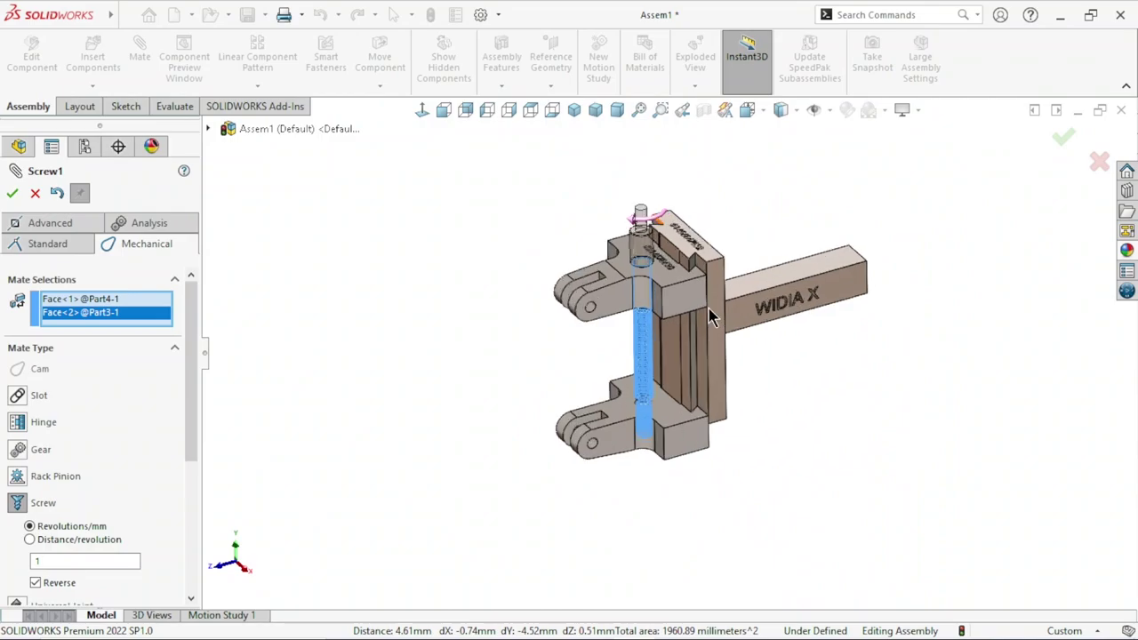
scroll(782, 460, down, 2)
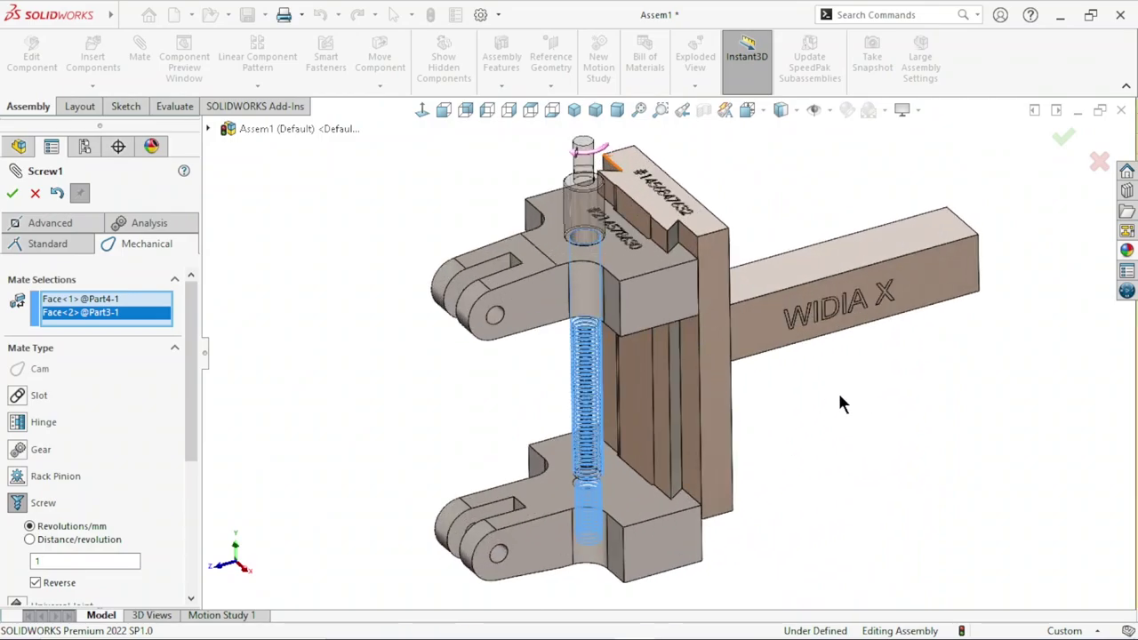
middle_drag(841, 399, 893, 329)
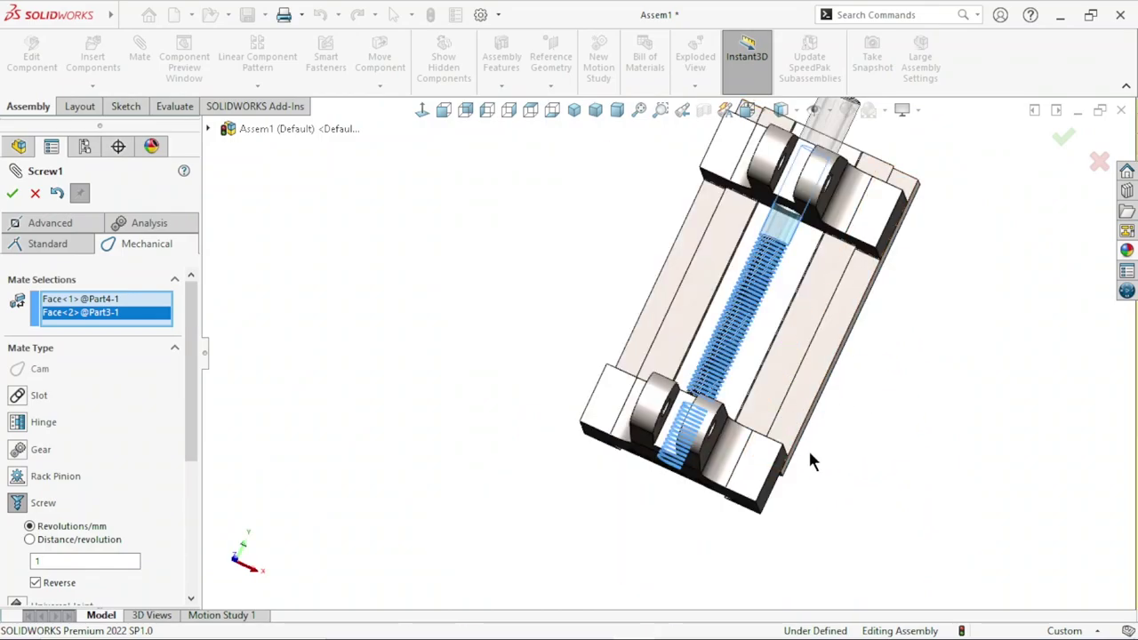
middle_drag(794, 477, 779, 338)
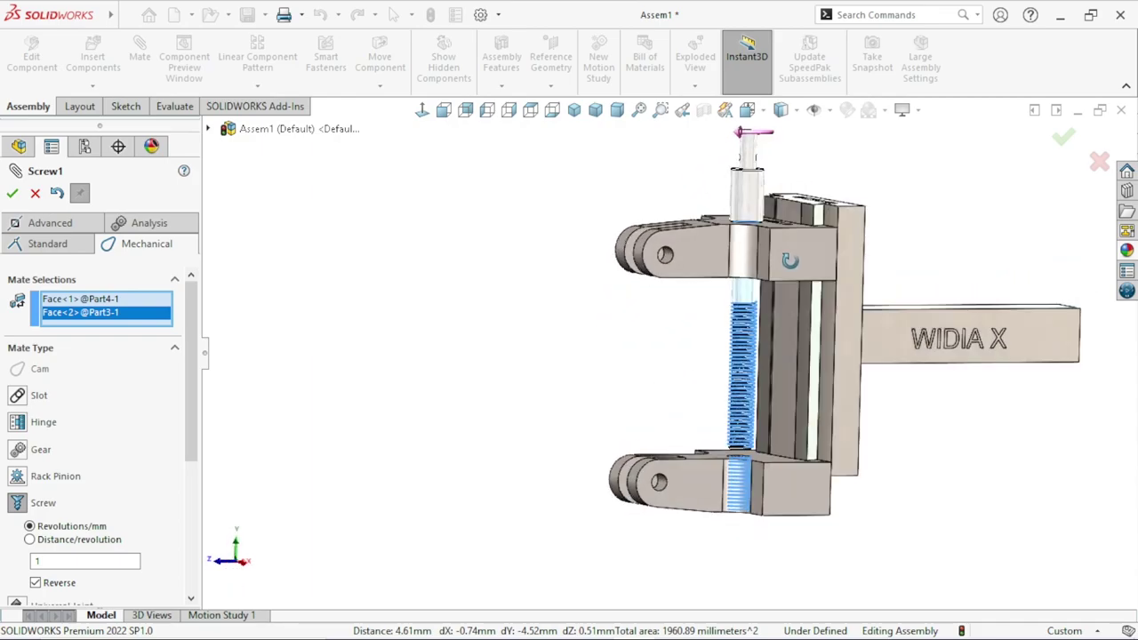
scroll(800, 391, up, 3)
scroll(817, 424, down, 5)
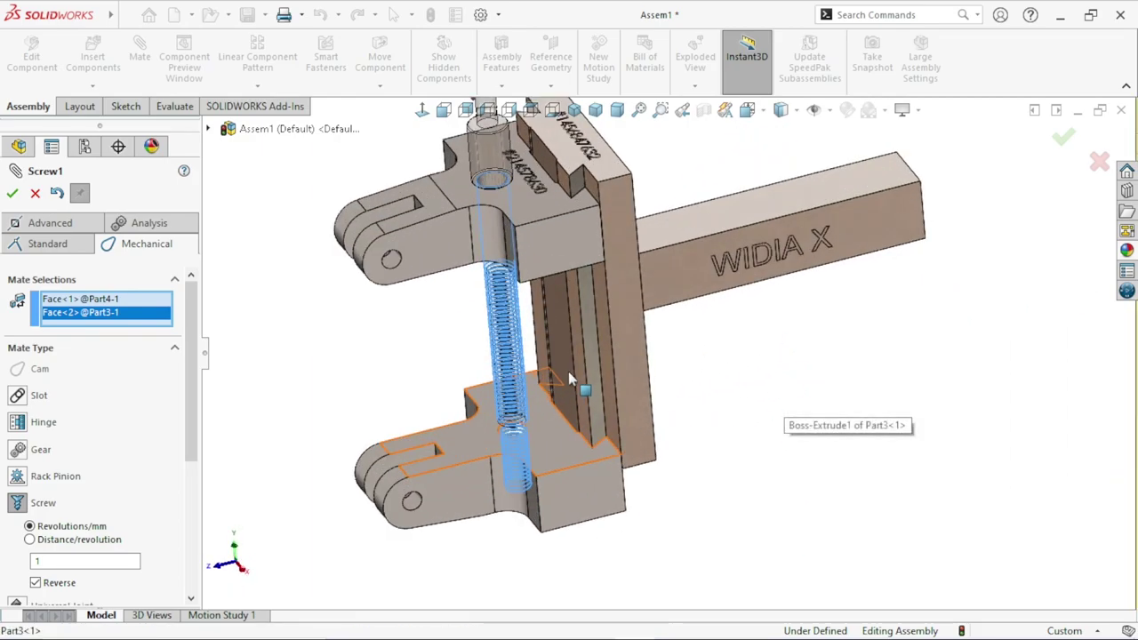
middle_drag(580, 384, 337, 381)
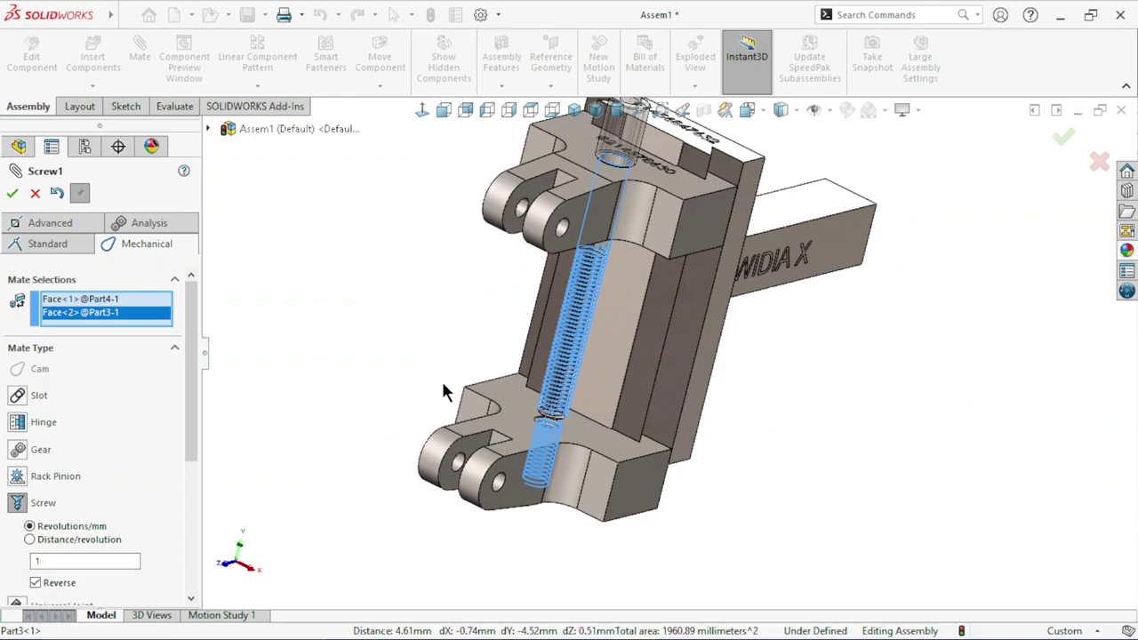
click(64, 560)
text(1.5)
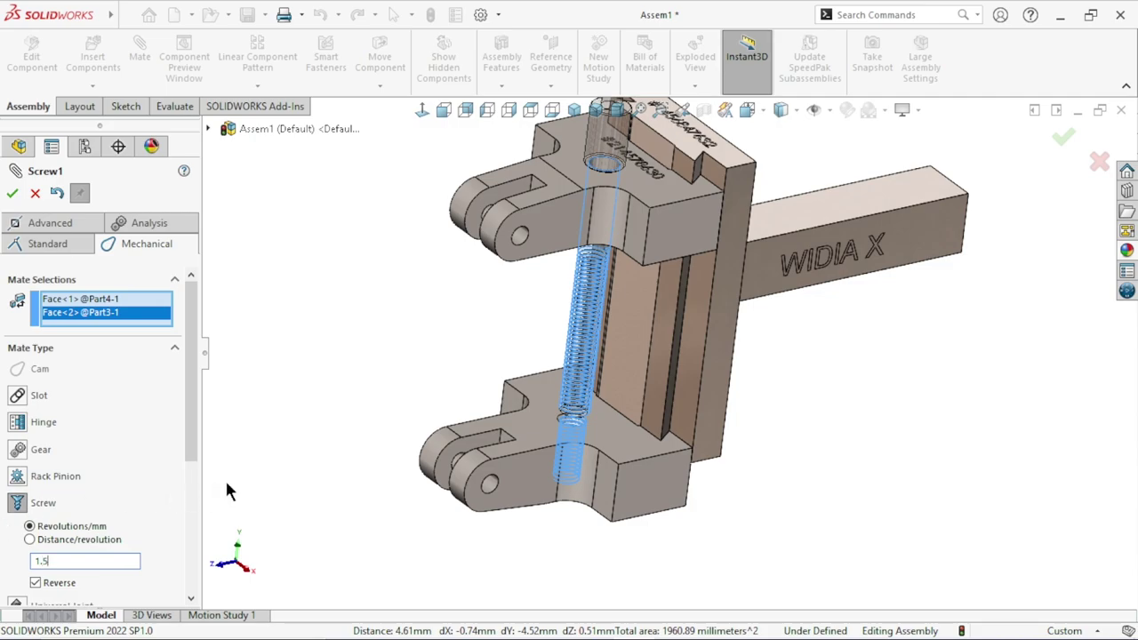
click(12, 194)
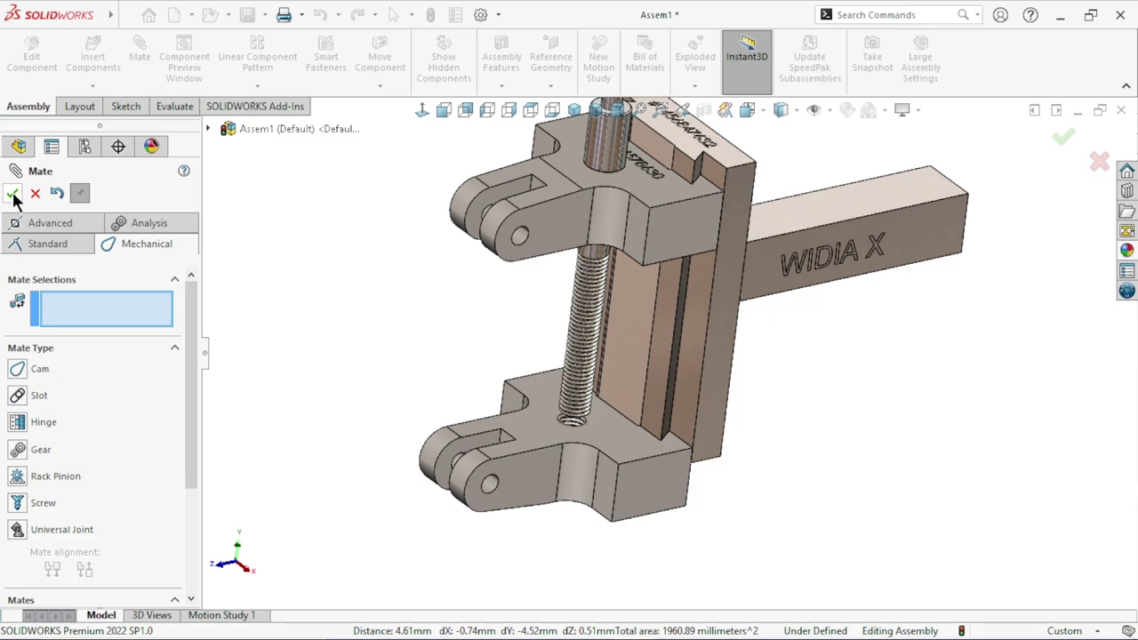
- Close the mate setup and slide the upper and lower blocks along the threaded rod
key(Escape)
scroll(542, 325, up, 3)
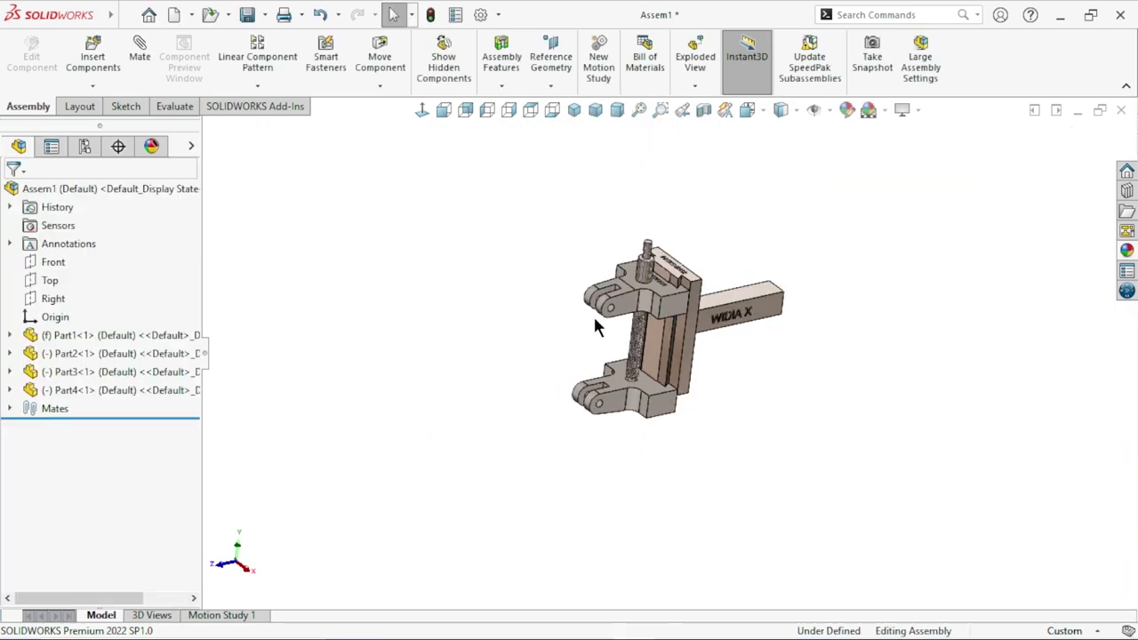
scroll(804, 498, down, 5)
drag(761, 563, 770, 458)
scroll(755, 444, up, 2)
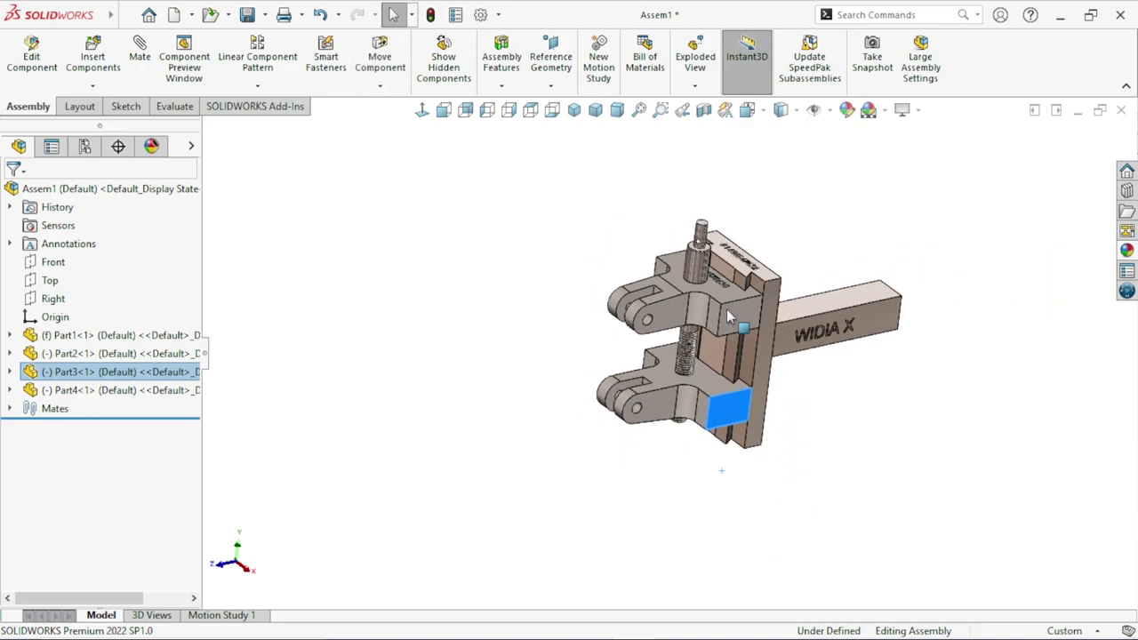
scroll(726, 426, down, 5)
scroll(711, 420, up, 1)
mouse_move(686, 557)
mouse_down()
mouse_move(707, 508)
mouse_move(711, 544)
mouse_up()
click(318, 430)
- Orbit to a front-left view, then start and cancel an unused new mate
scroll(551, 446, up, 3)
scroll(551, 447, down, 2)
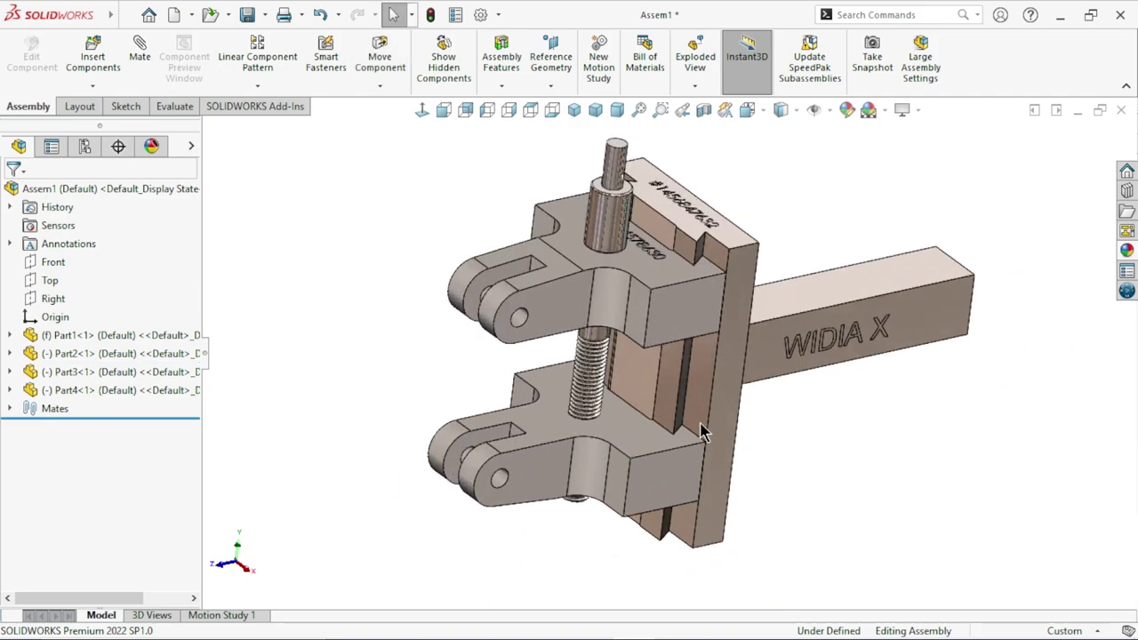
middle_drag(551, 446, 671, 282)
scroll(671, 283, down, 2)
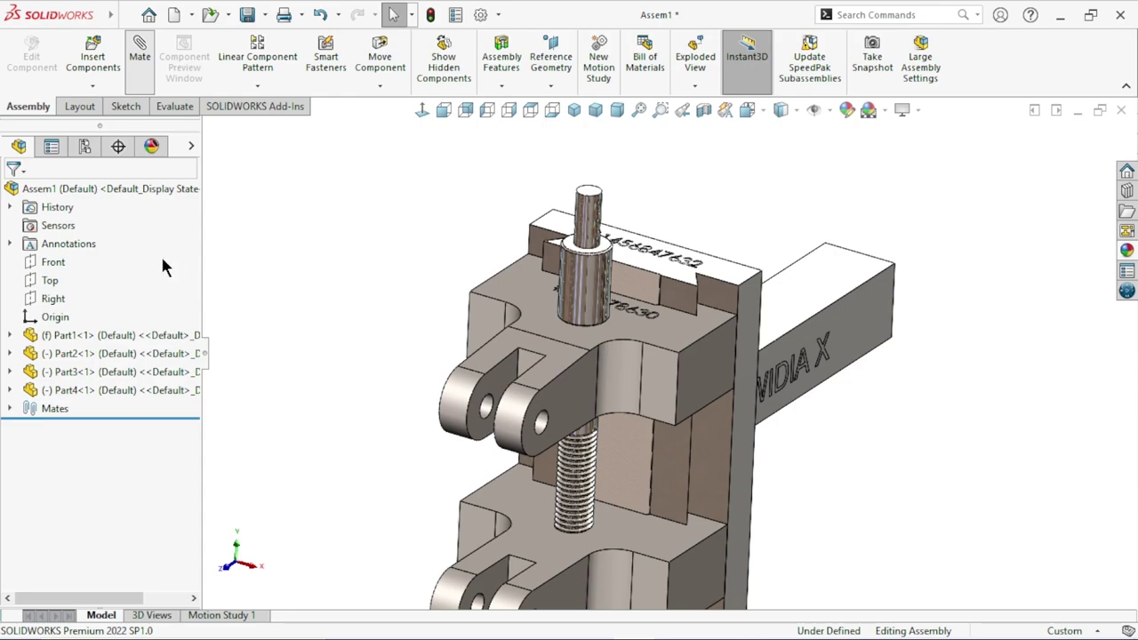
key(m)
click(35, 196)
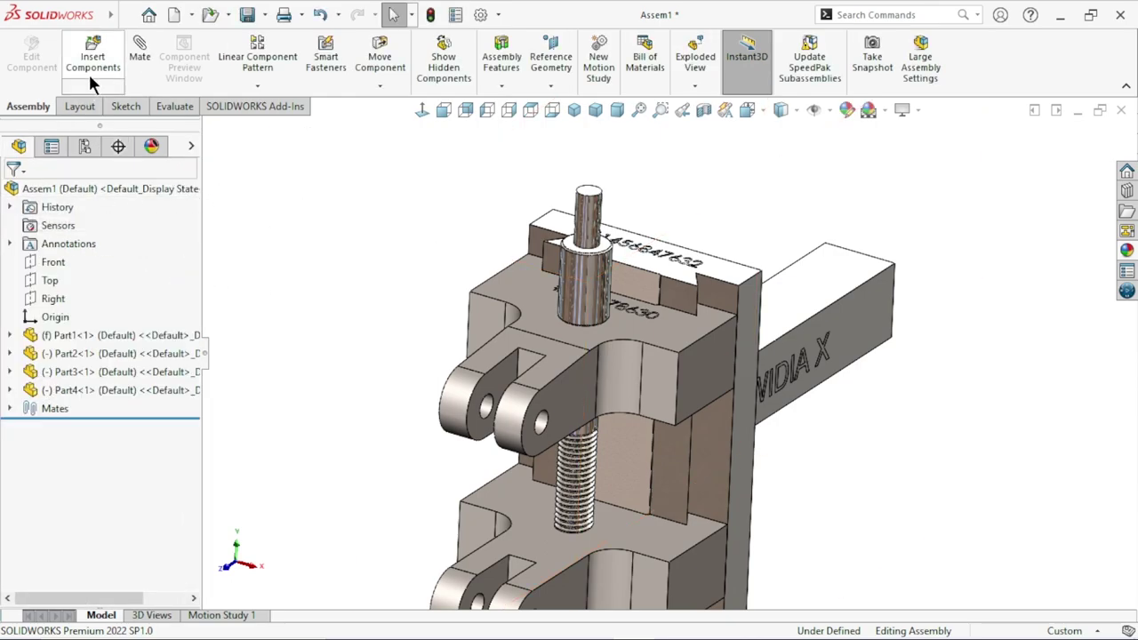
- Insert the star knob Part5 beside the vise, then switch to Rotate Component
click(87, 59)
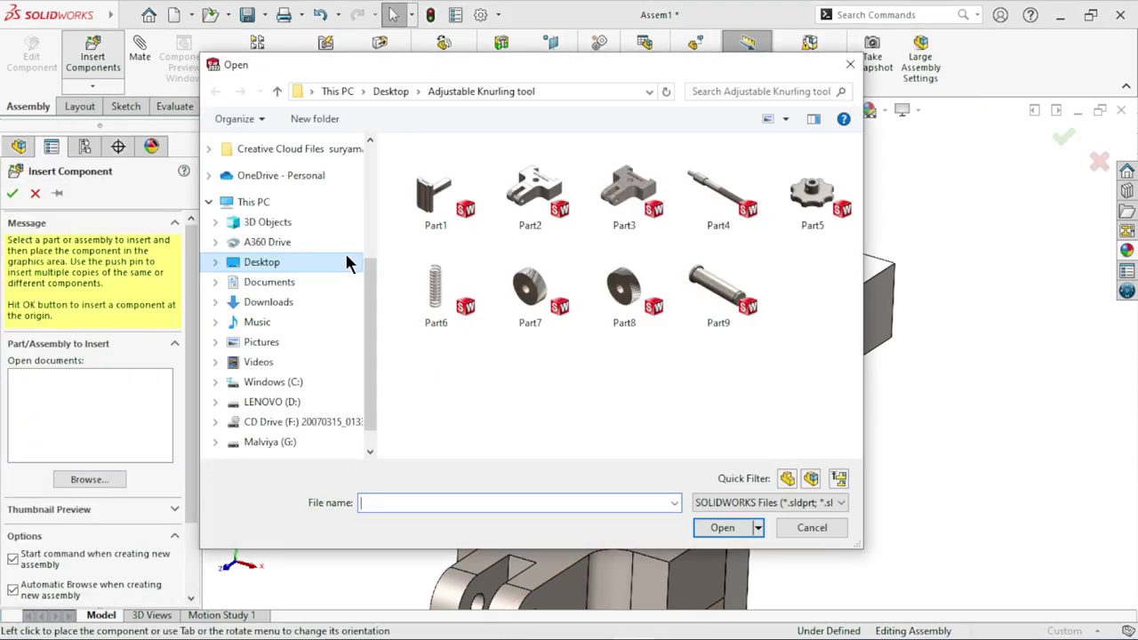
click(835, 206)
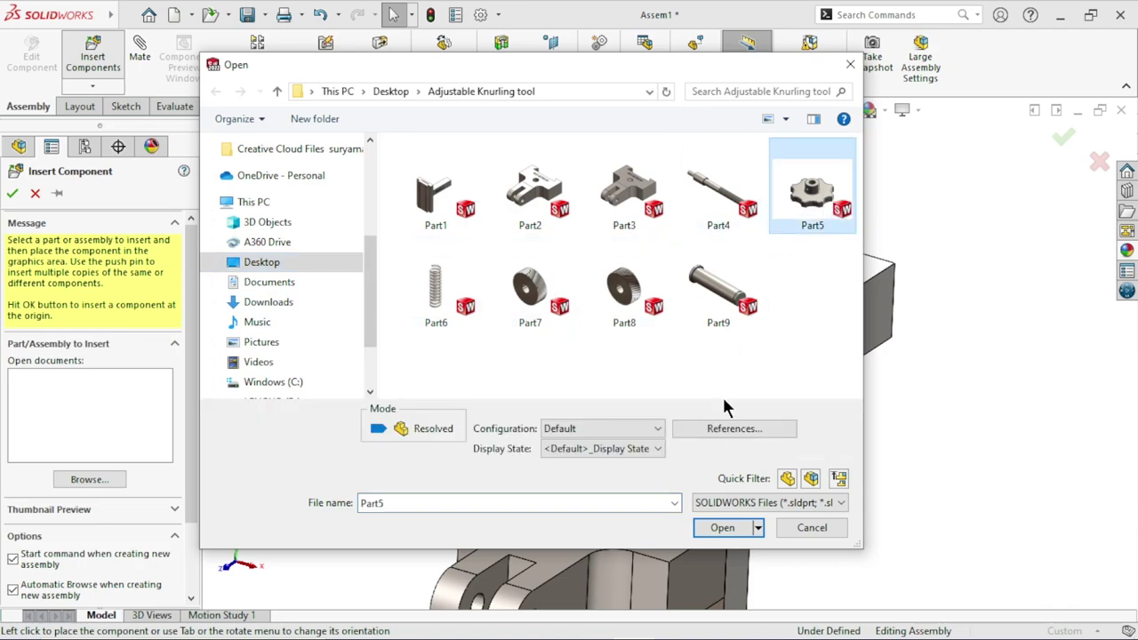
click(709, 532)
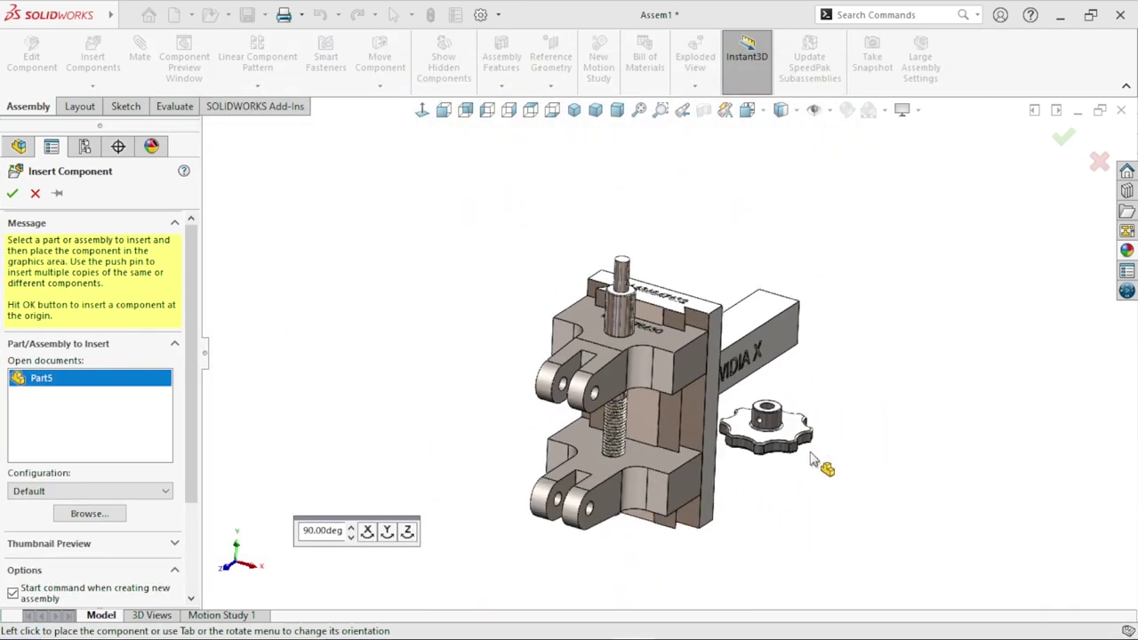
click(508, 293)
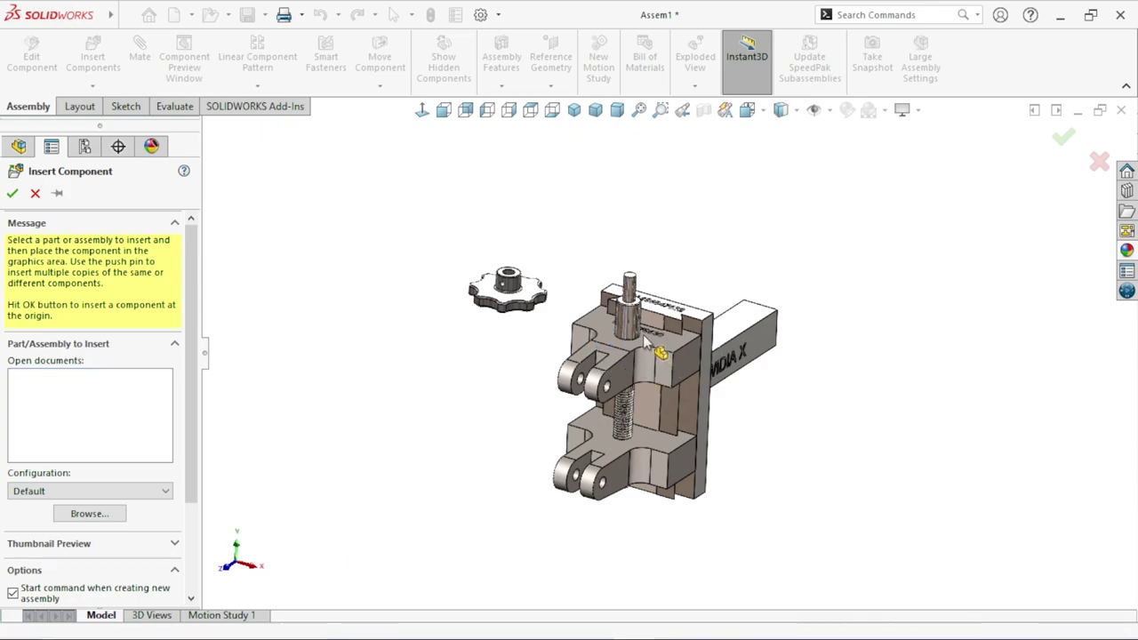
click(380, 85)
click(382, 126)
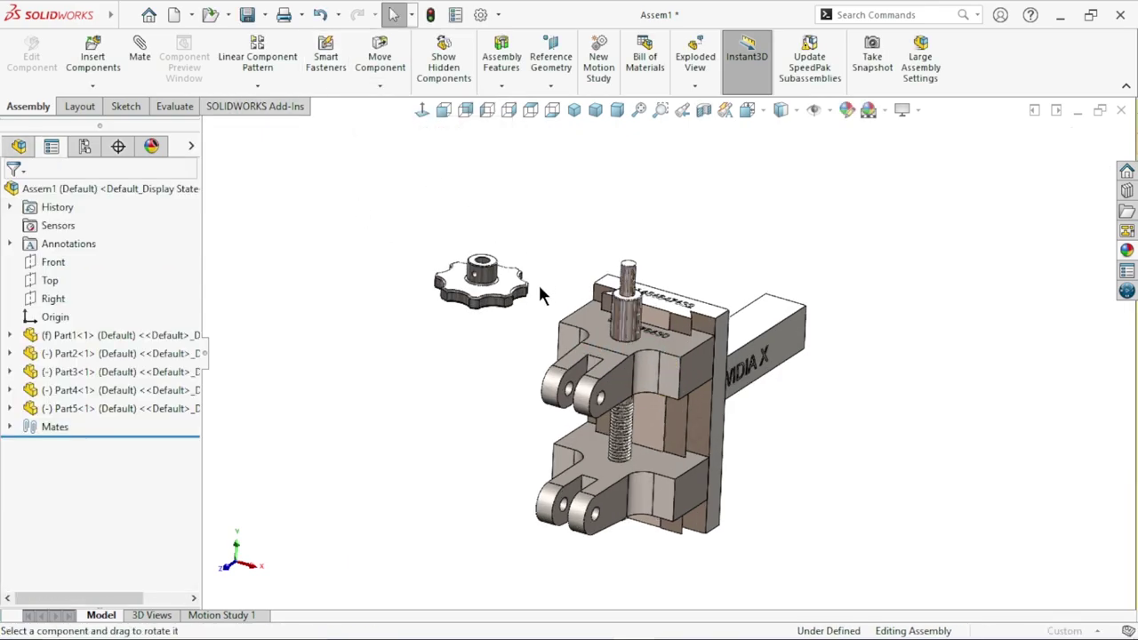
- Turn the knob hub downward and make the hub concentric with the screw shaft
drag(495, 296, 511, 248)
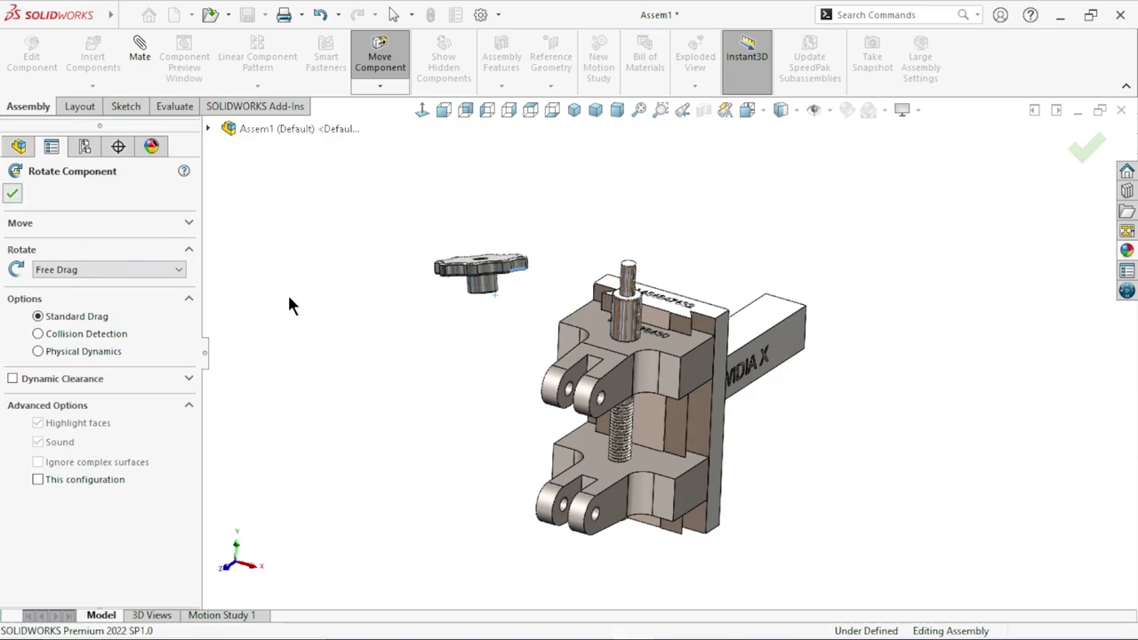
key(Escape)
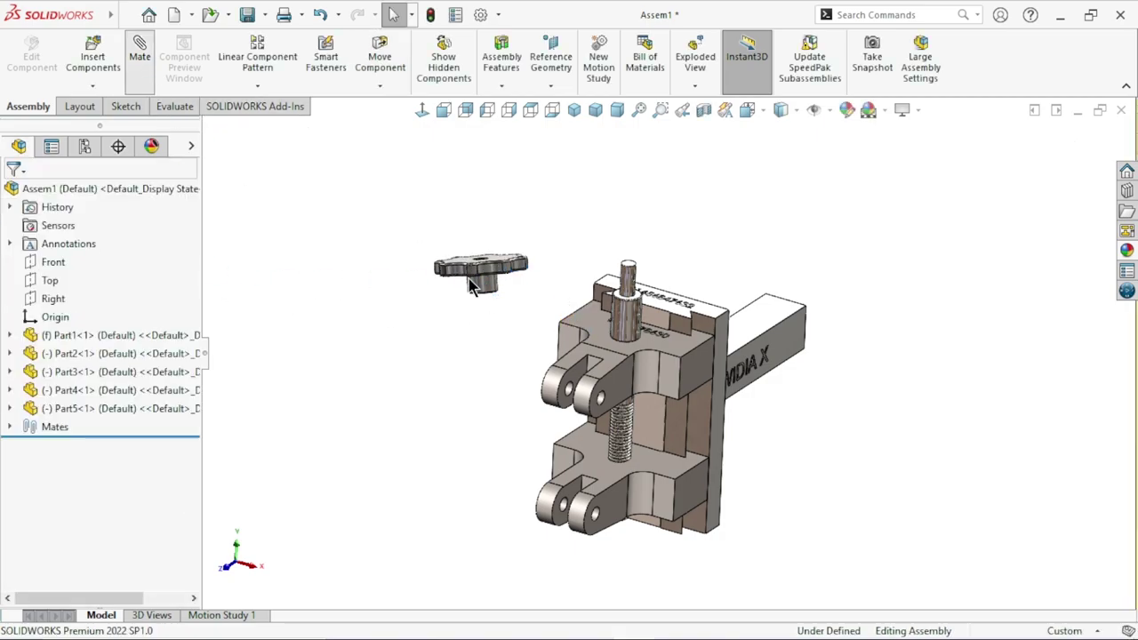
key(m)
scroll(633, 300, down, 5)
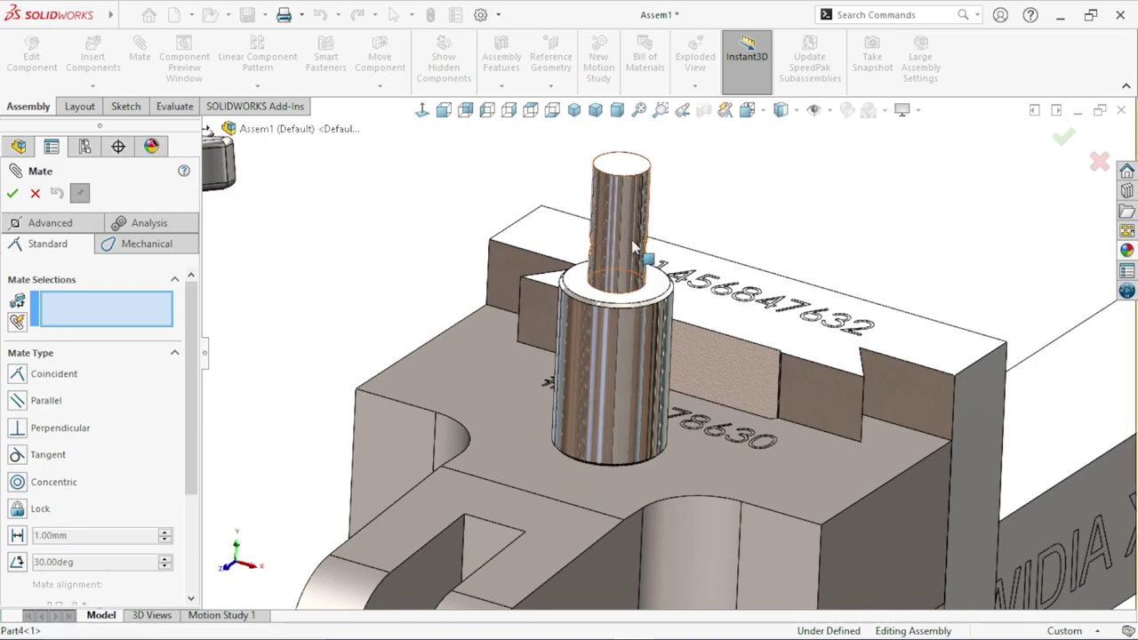
click(633, 248)
scroll(633, 247, up, 5)
scroll(475, 433, down, 3)
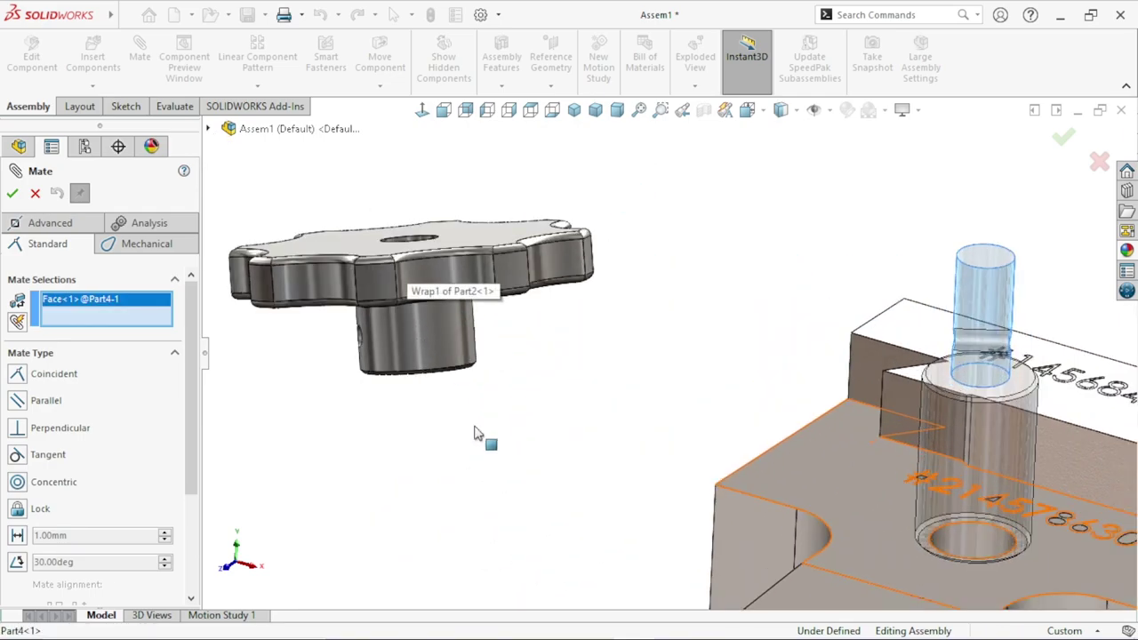
click(429, 346)
scroll(619, 461, up, 3)
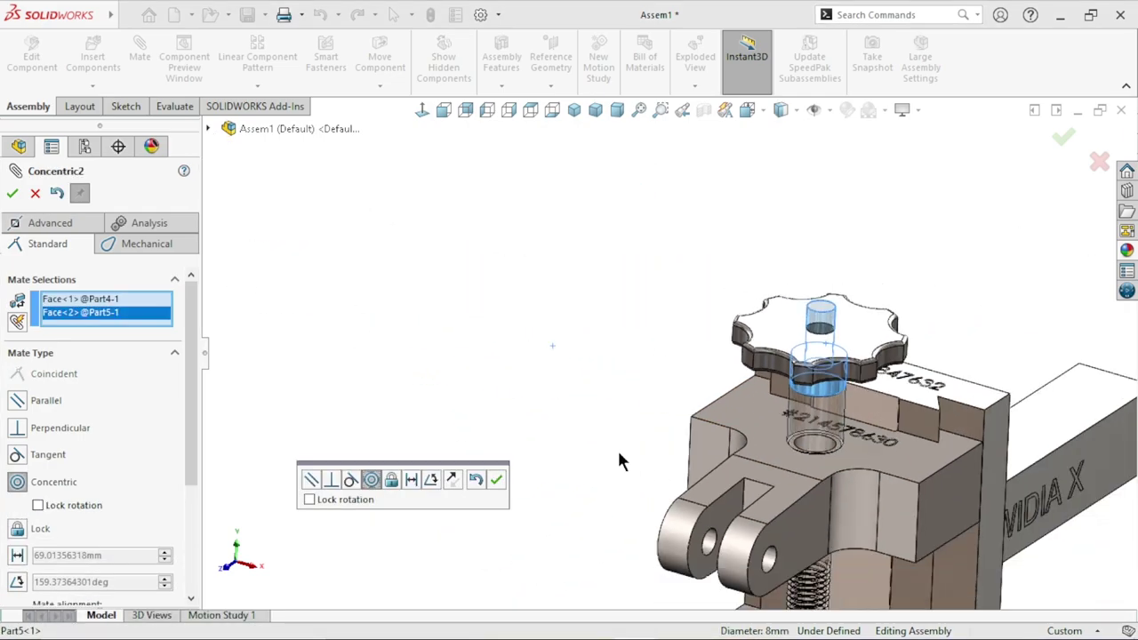
scroll(795, 435, down, 2)
click(495, 480)
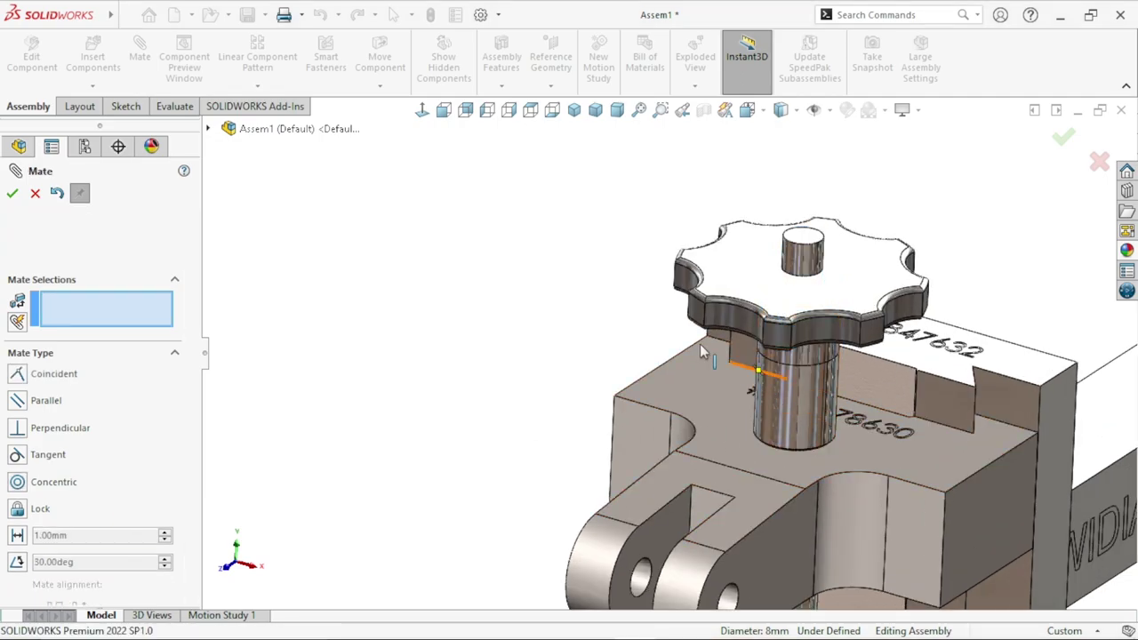
- Seat the knob hub's bottom face on the screw shaft's shoulder with a Coincident mate
scroll(491, 339, up, 2)
scroll(757, 329, up, 1)
scroll(757, 328, down, 1)
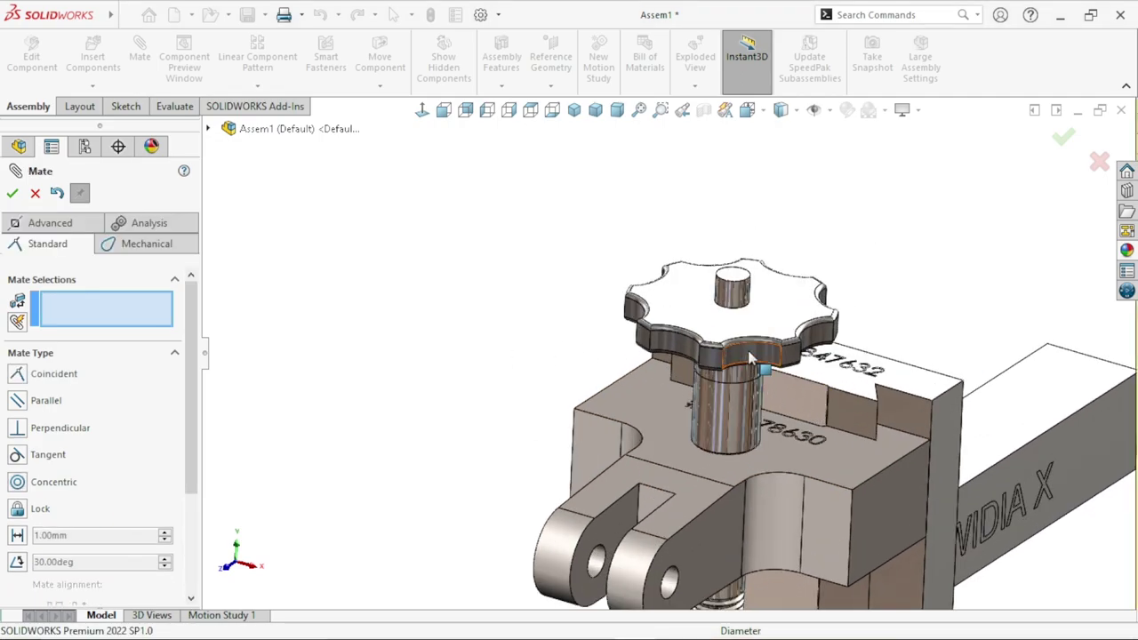
drag(751, 358, 751, 234)
scroll(871, 322, down, 2)
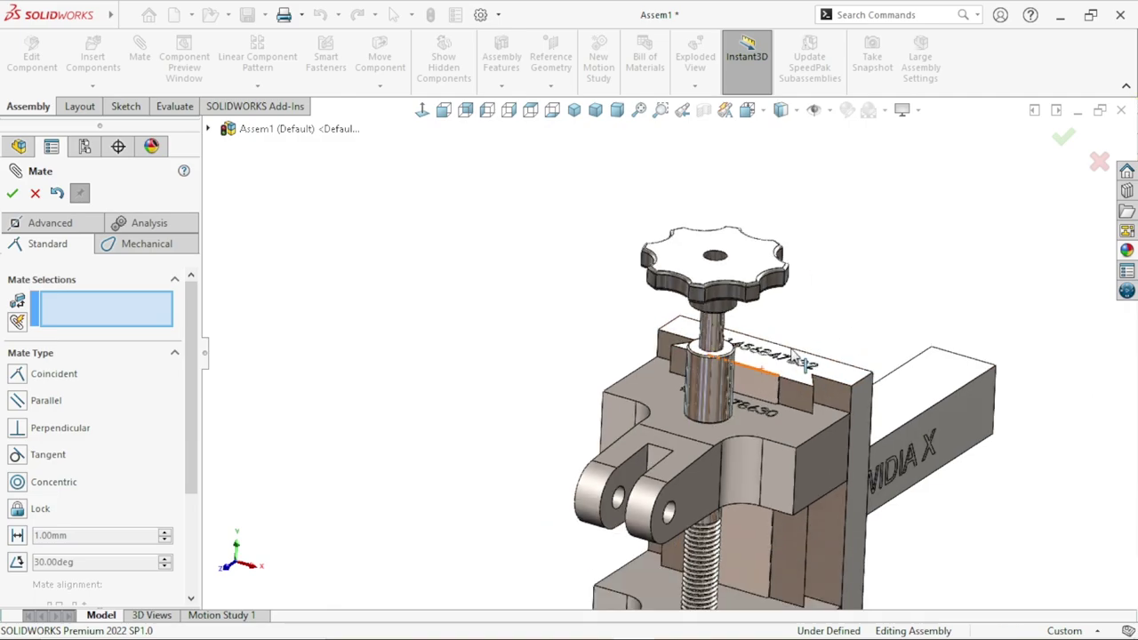
click(671, 356)
mouse_move(675, 364)
middle_down()
mouse_move(685, 373)
mouse_move(681, 227)
middle_up()
scroll(684, 229, down, 5)
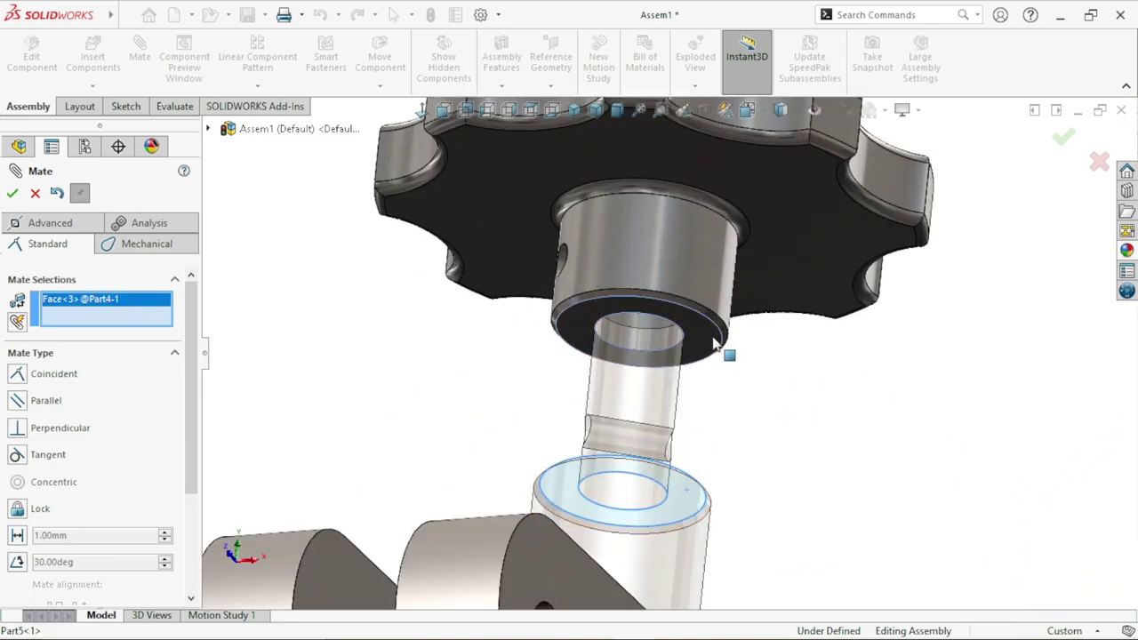
click(715, 344)
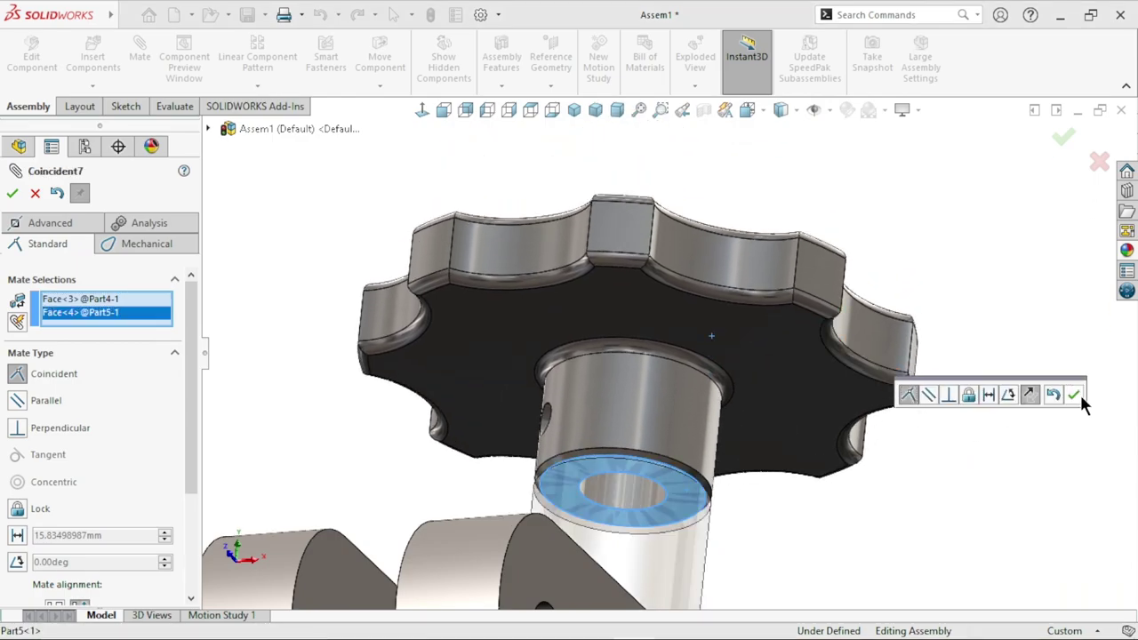
middle_drag(802, 467, 940, 474)
click(1072, 394)
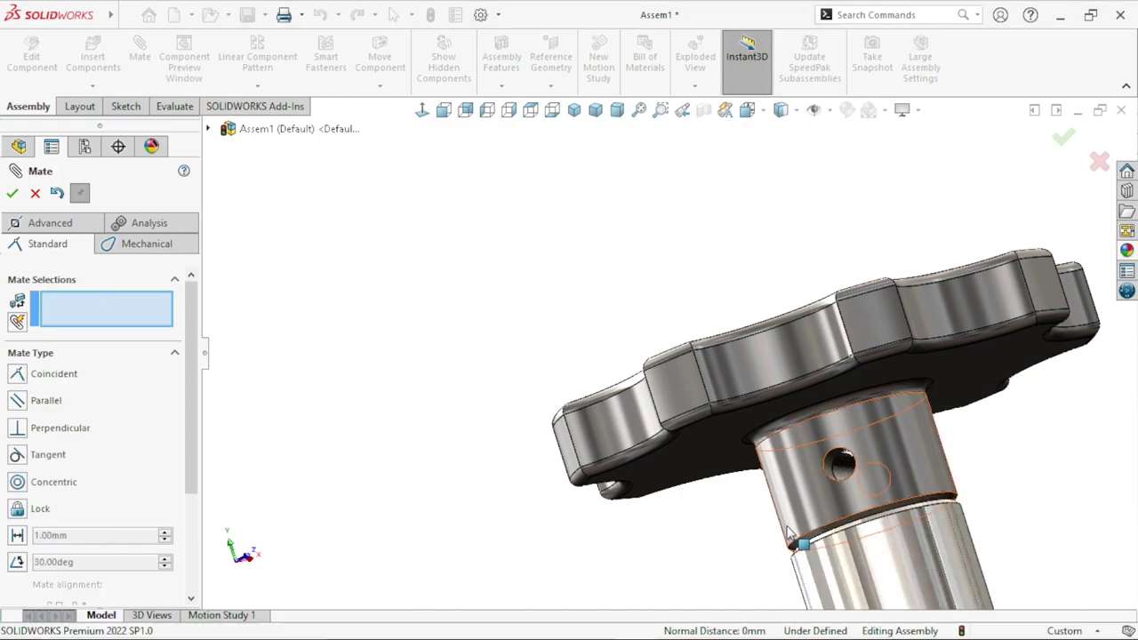
- Align the hub's cross hole concentrically with the shaft's 3 mm hole
scroll(791, 497, up, 2)
scroll(680, 333, down, 5)
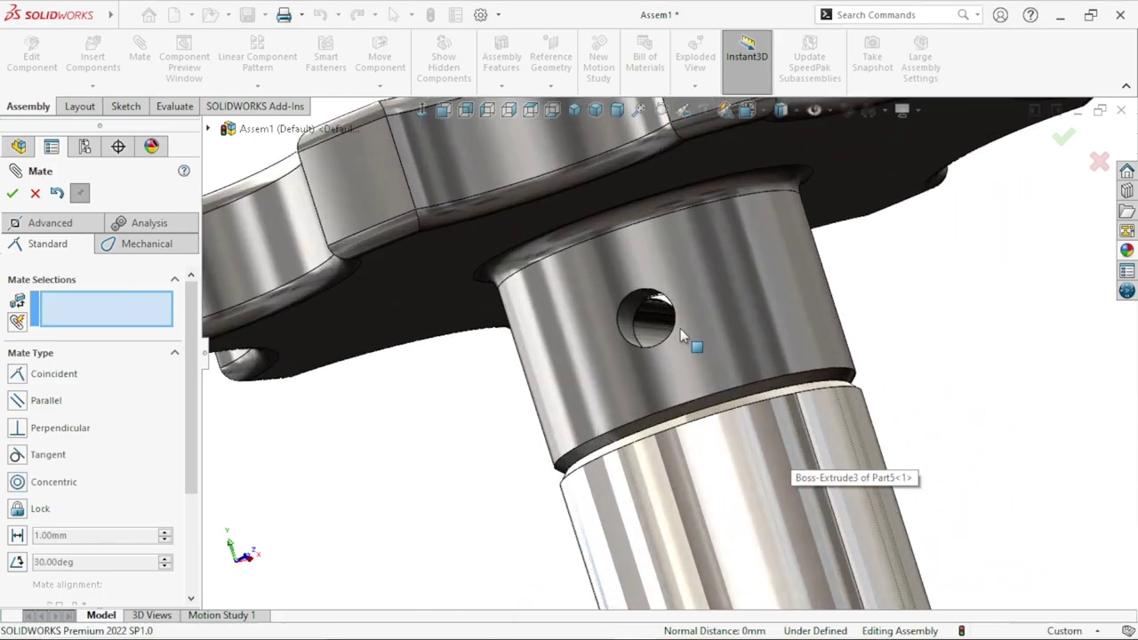
click(628, 321)
click(833, 458)
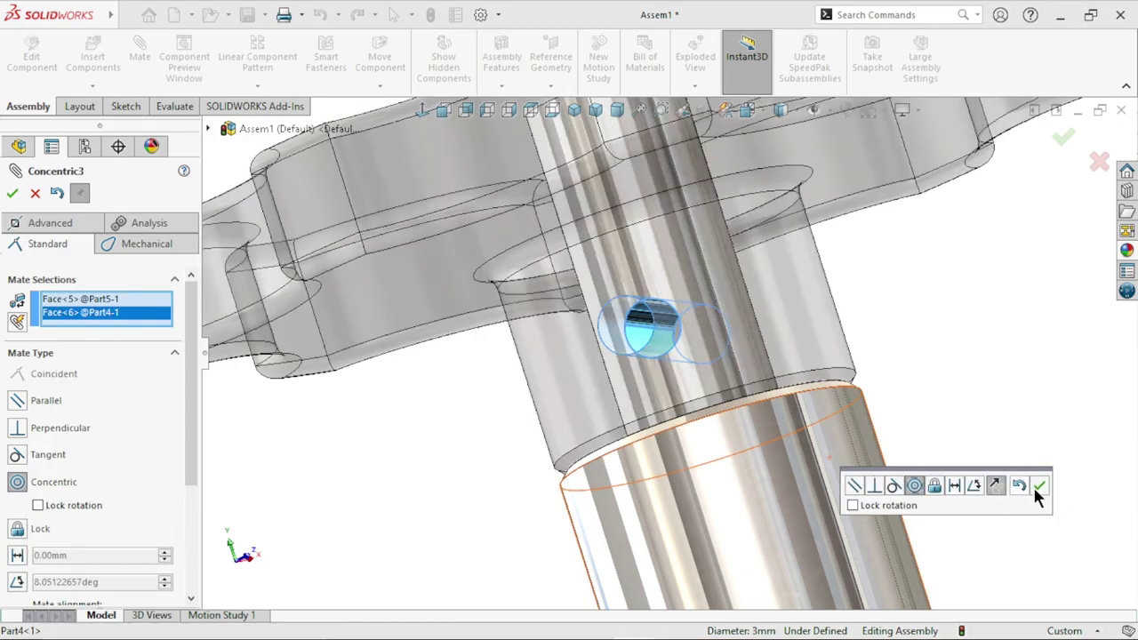
click(1037, 485)
- Check the aligned holes, close Mate, and drag the lower jaw to test its movement
middle_drag(472, 454, 489, 452)
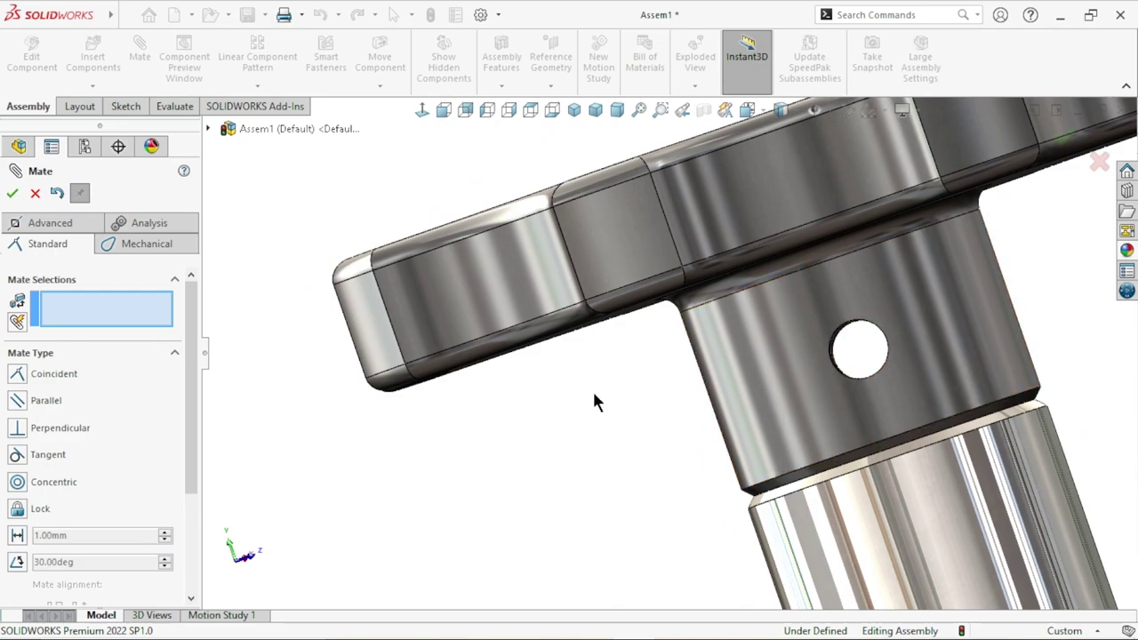
scroll(595, 402, up, 5)
scroll(720, 447, up, 3)
middle_drag(865, 390, 880, 338)
scroll(880, 333, down, 5)
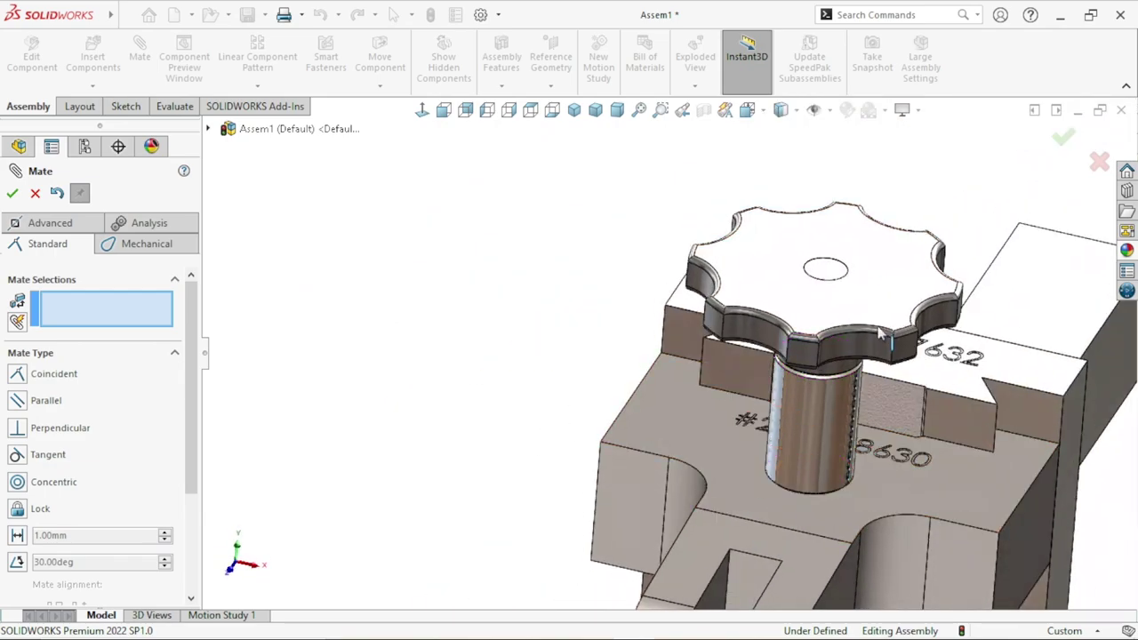
click(18, 220)
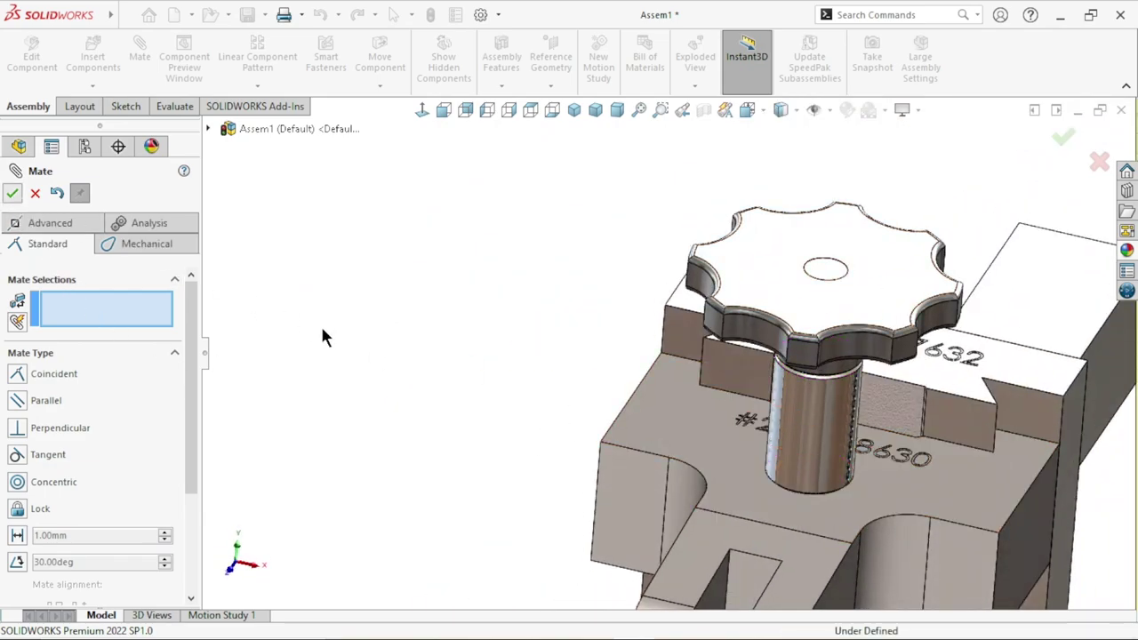
key(Escape)
scroll(439, 406, up, 3)
mouse_move(807, 444)
middle_down()
mouse_move(815, 413)
mouse_move(719, 566)
middle_up()
mouse_move(718, 566)
mouse_down()
mouse_move(722, 456)
mouse_move(737, 533)
mouse_move(749, 500)
mouse_move(741, 475)
mouse_move(743, 533)
mouse_up()
- Insert the knurled wheels Part7 and Part8 and place Part7 beside the vise
click(925, 552)
scroll(749, 477, up, 2)
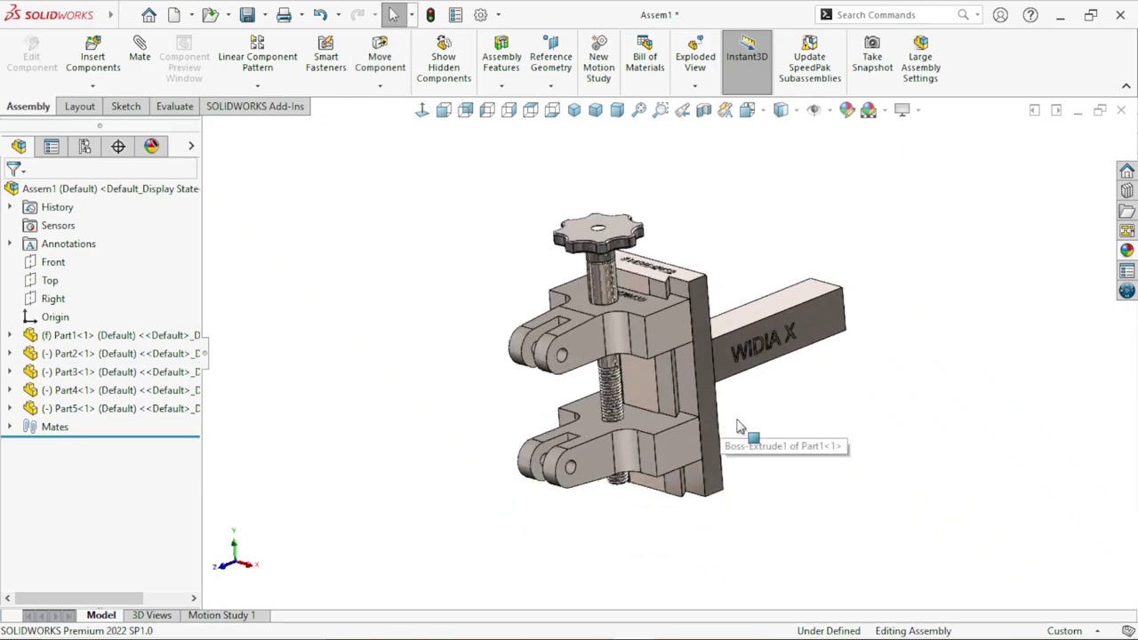
mouse_move(737, 426)
middle_down()
mouse_move(750, 436)
mouse_move(678, 382)
middle_up()
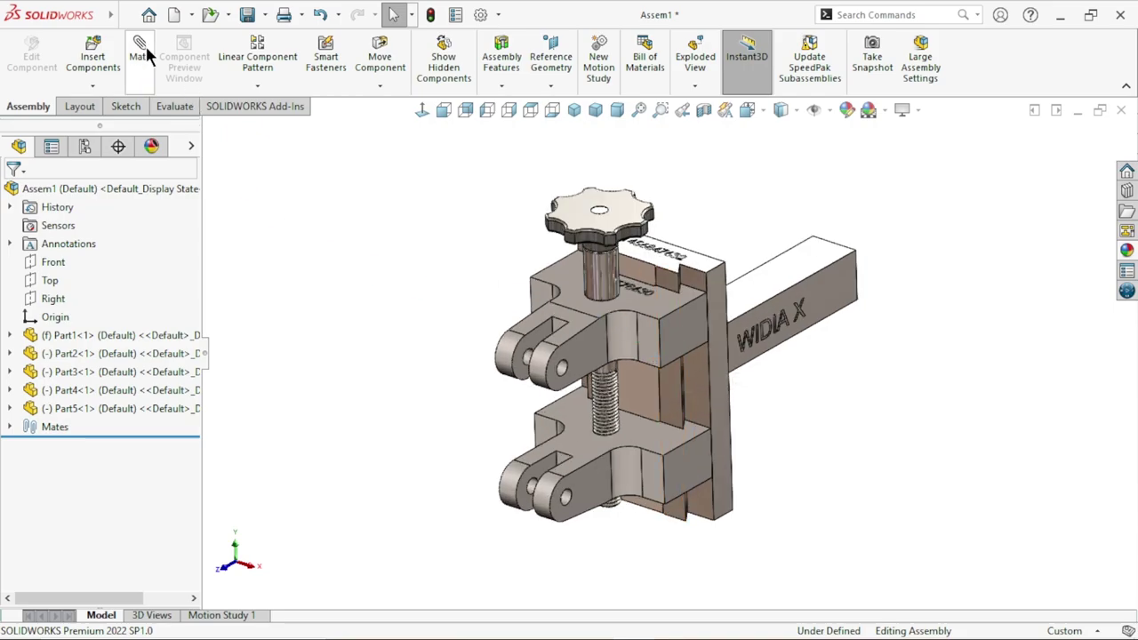
click(92, 58)
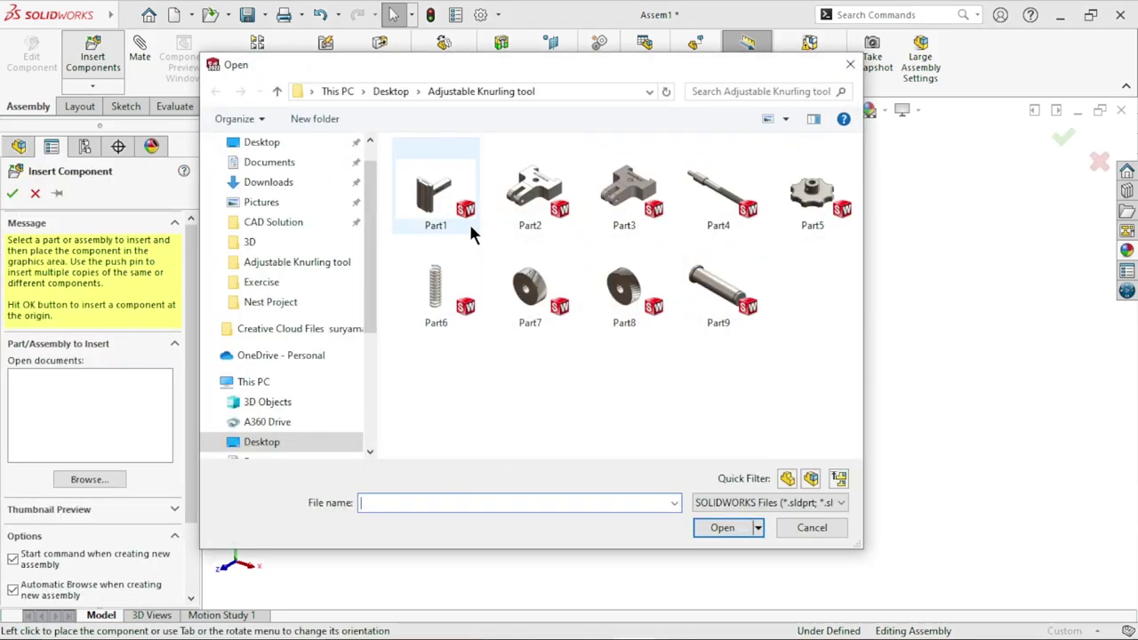
click(530, 288)
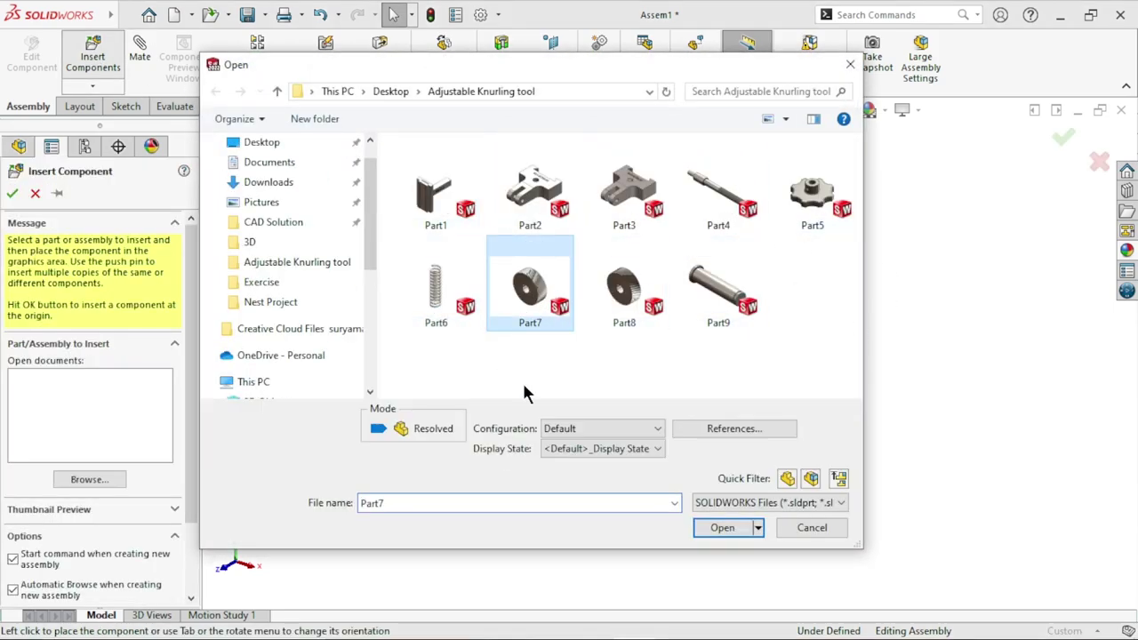
click(622, 311)
click(720, 529)
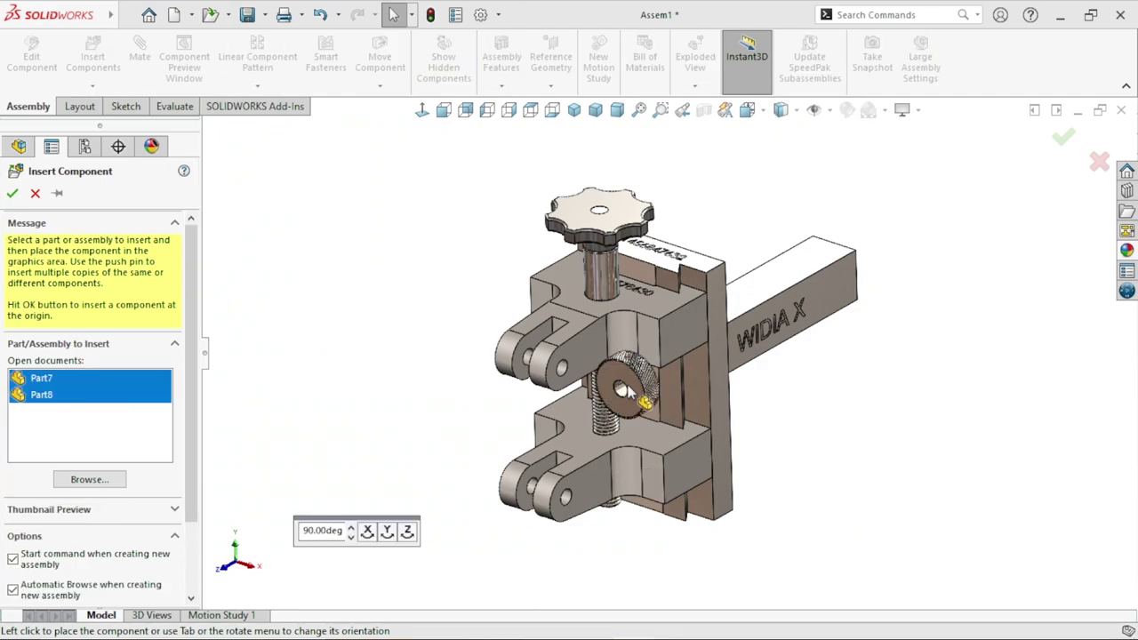
click(394, 303)
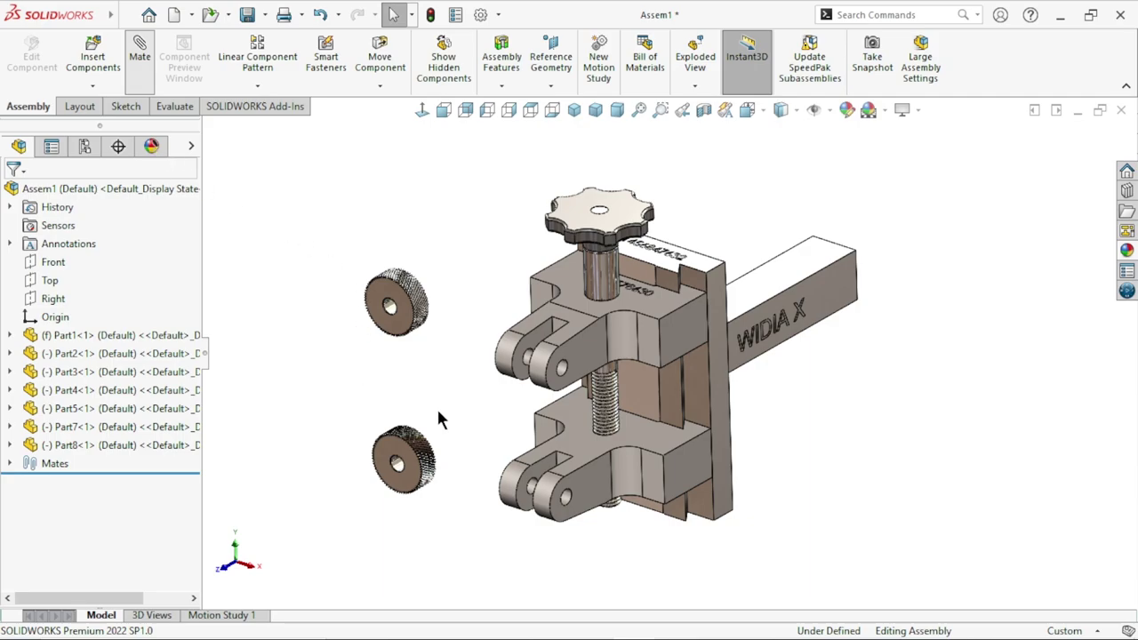
- Make Part7's bore concentric with the upper clevis hole on Part2
key(m)
scroll(556, 382, down, 3)
scroll(542, 320, down, 3)
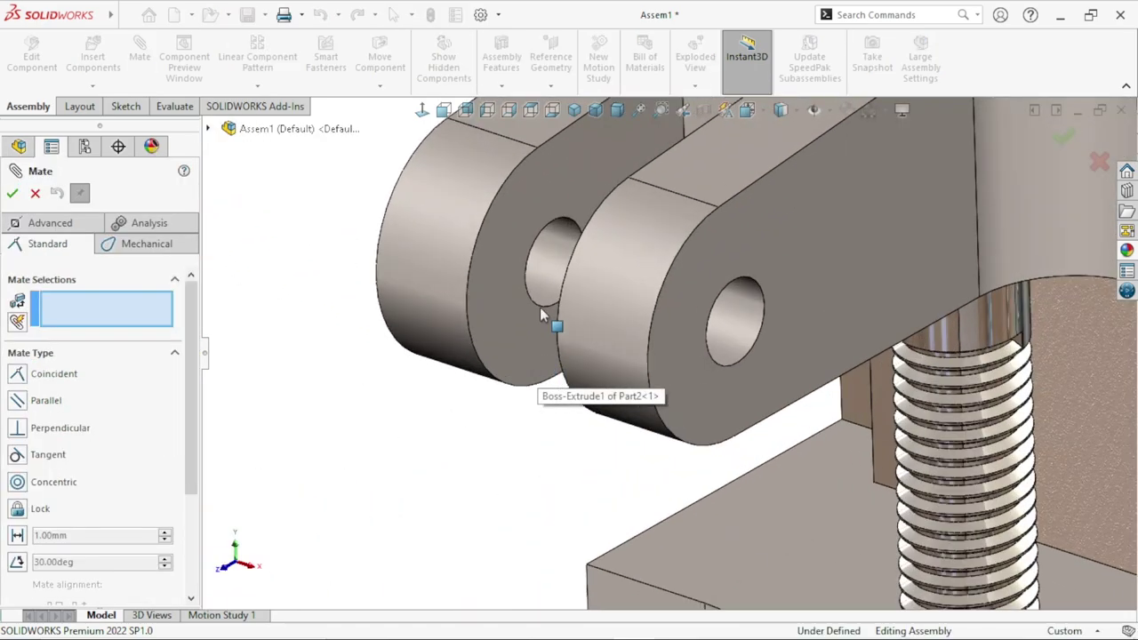
click(562, 262)
scroll(434, 427, up, 5)
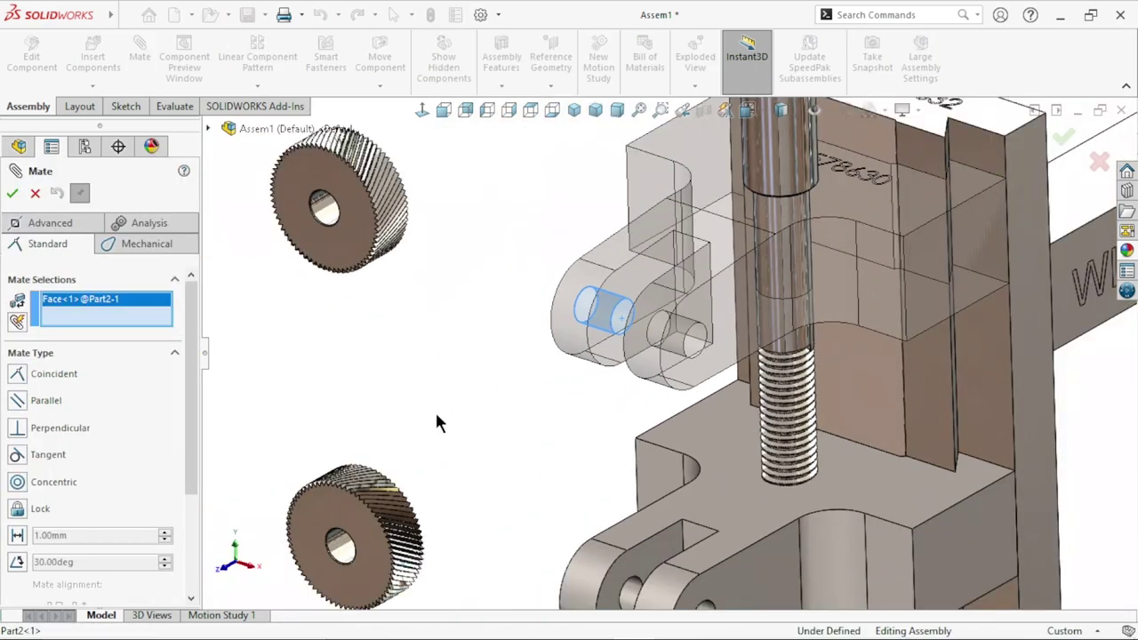
click(339, 242)
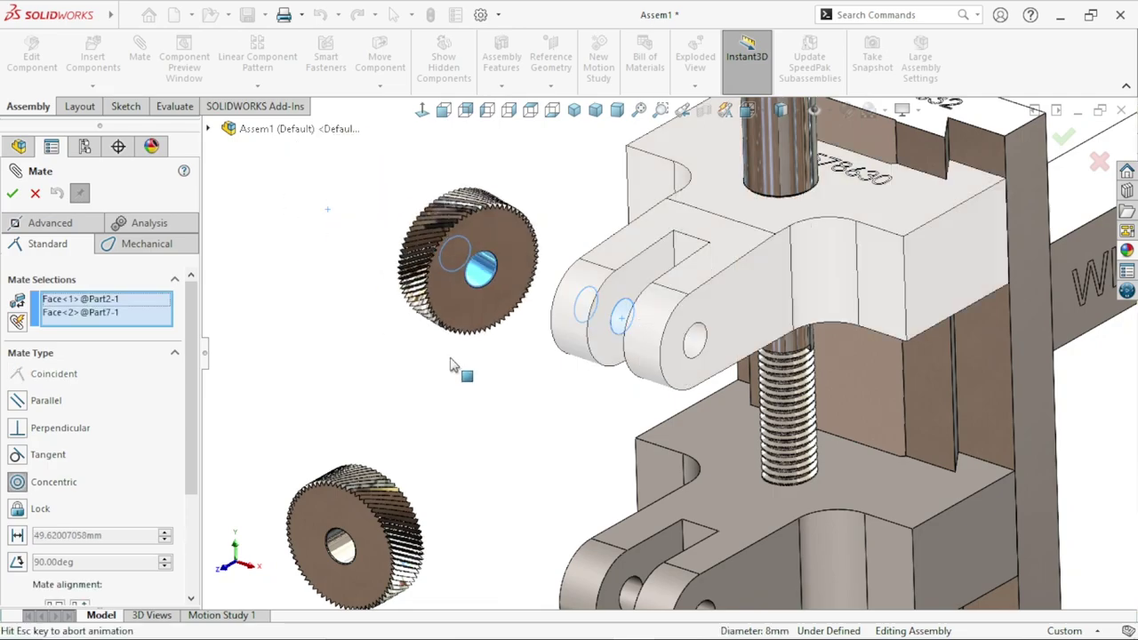
click(428, 384)
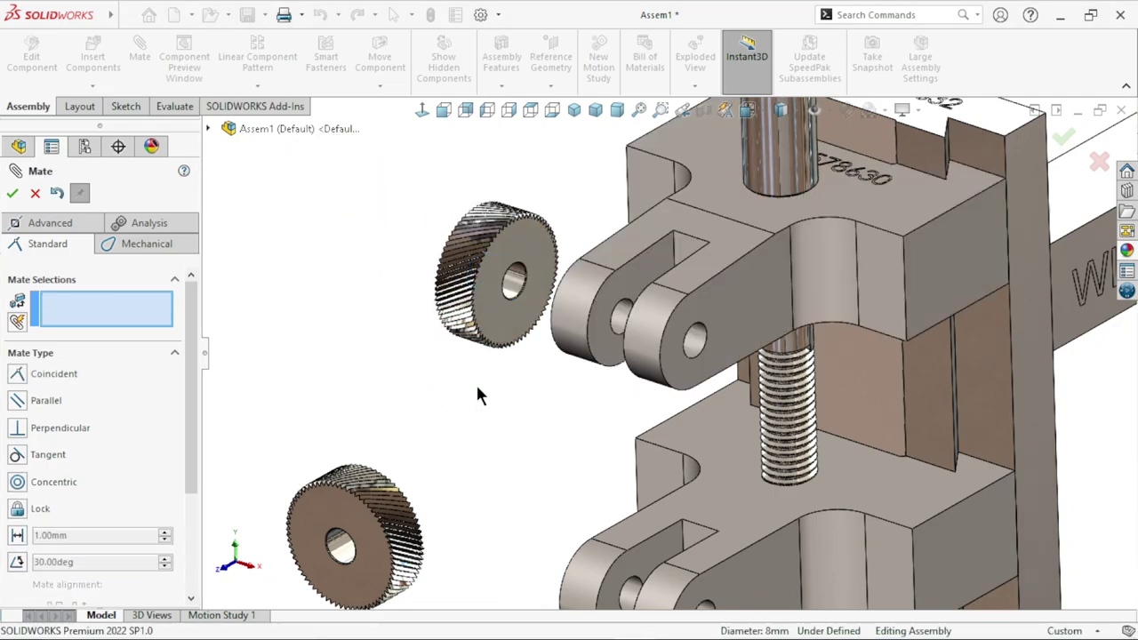
- Make Part8's bore concentric with the lower clevis hole on Part3
scroll(521, 480, up, 5)
scroll(677, 502, down, 3)
scroll(737, 453, down, 3)
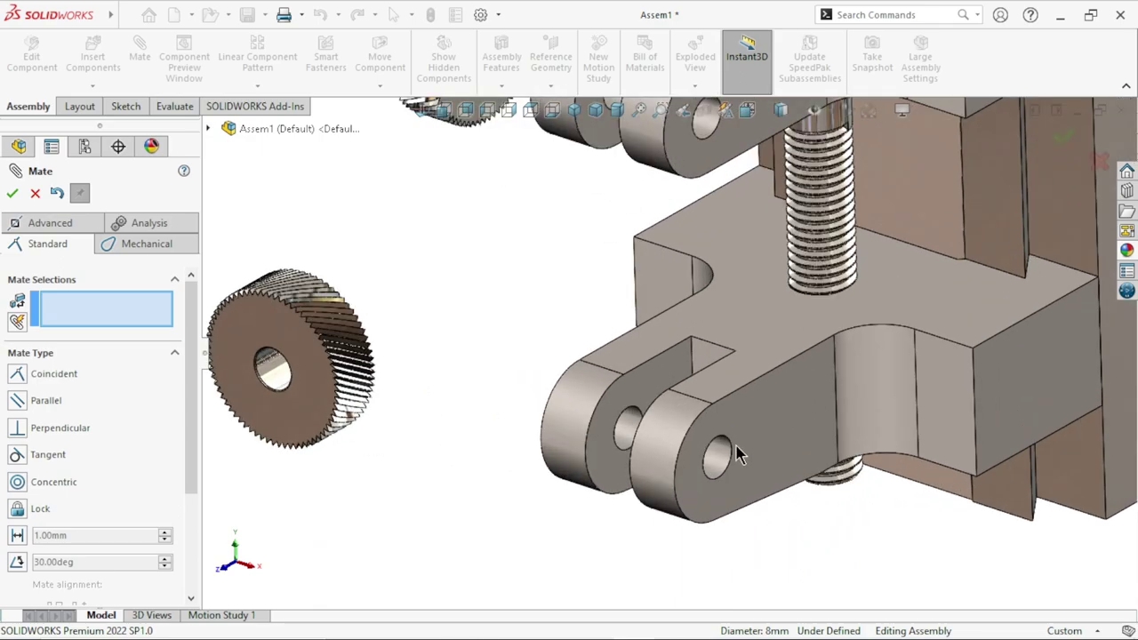
click(626, 435)
click(267, 380)
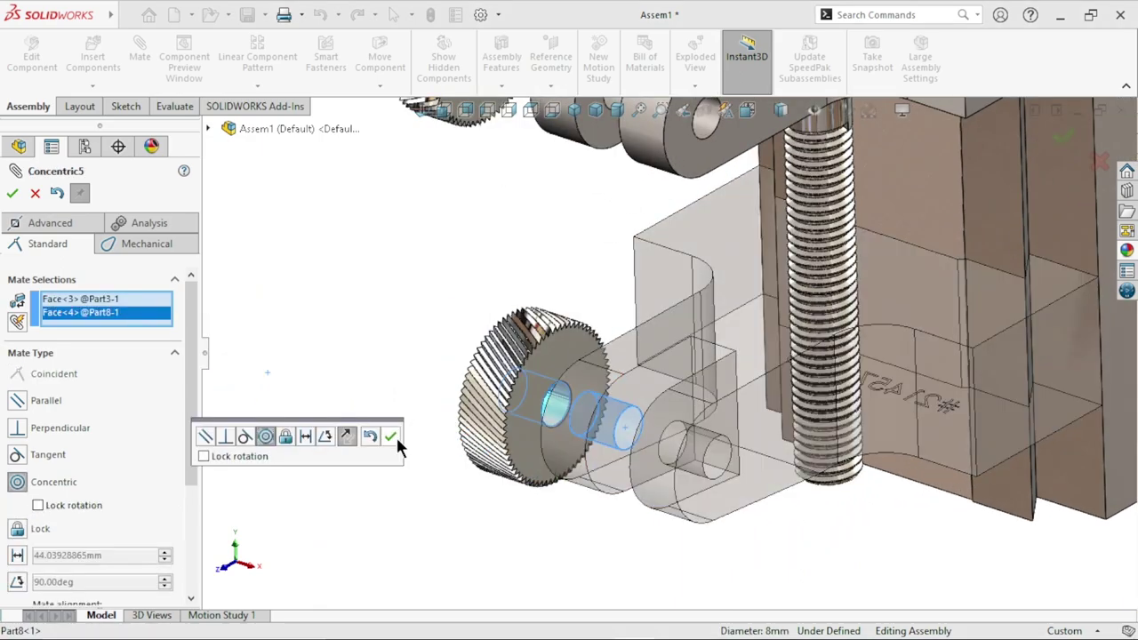
click(390, 436)
scroll(475, 444, up, 3)
scroll(668, 275, down, 2)
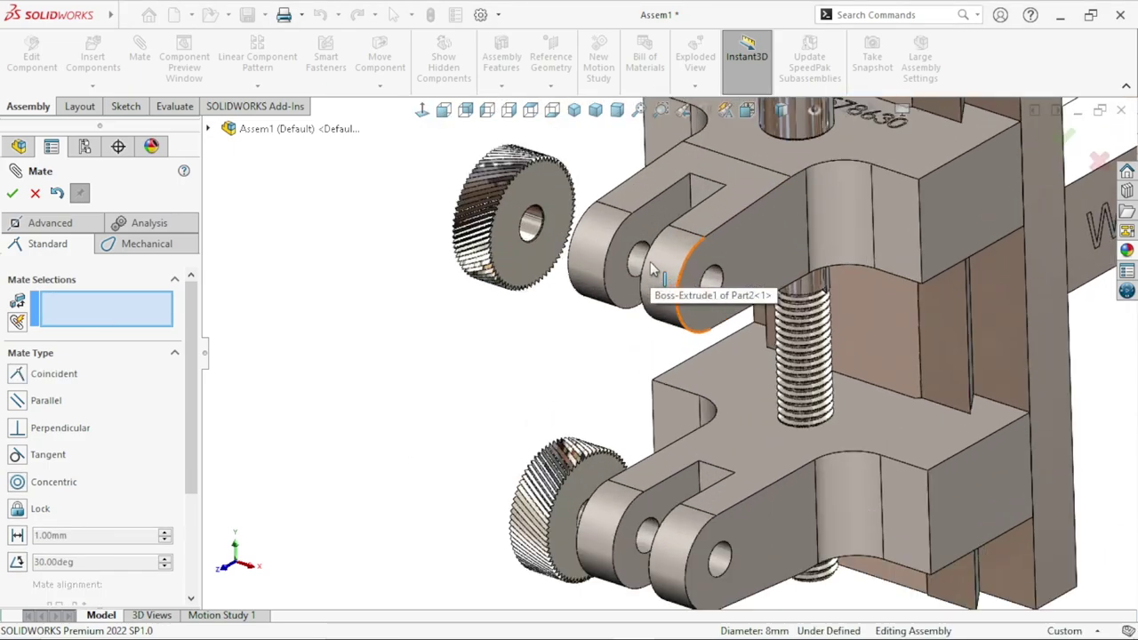
scroll(604, 304, down, 2)
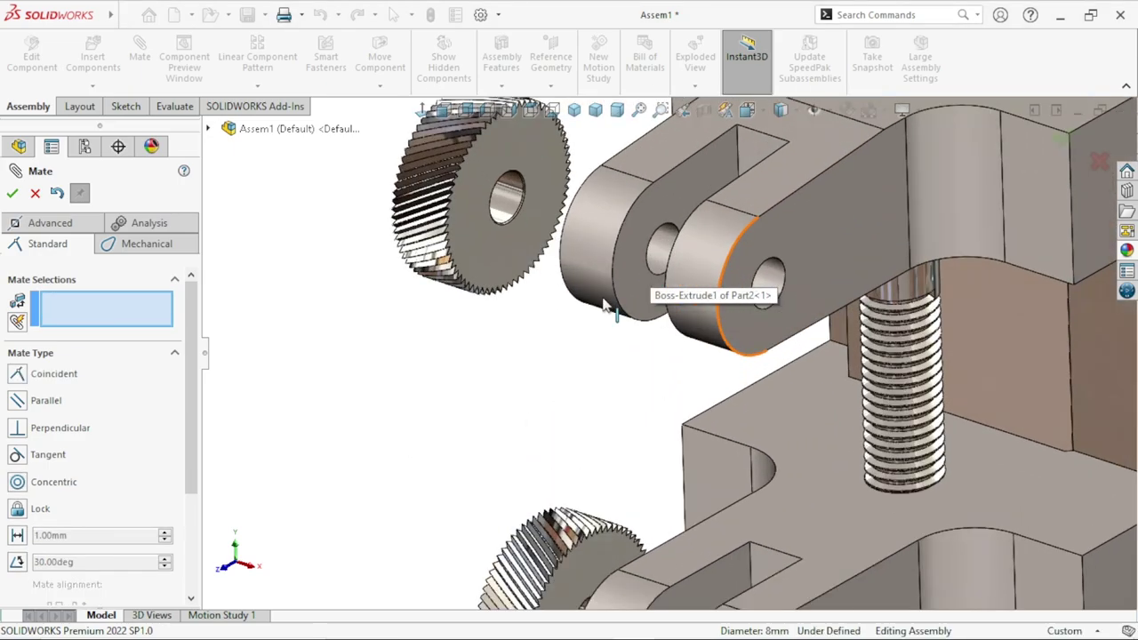
- Try a Width mate using the lower wheel's two side faces and an inner clevis face
click(55, 224)
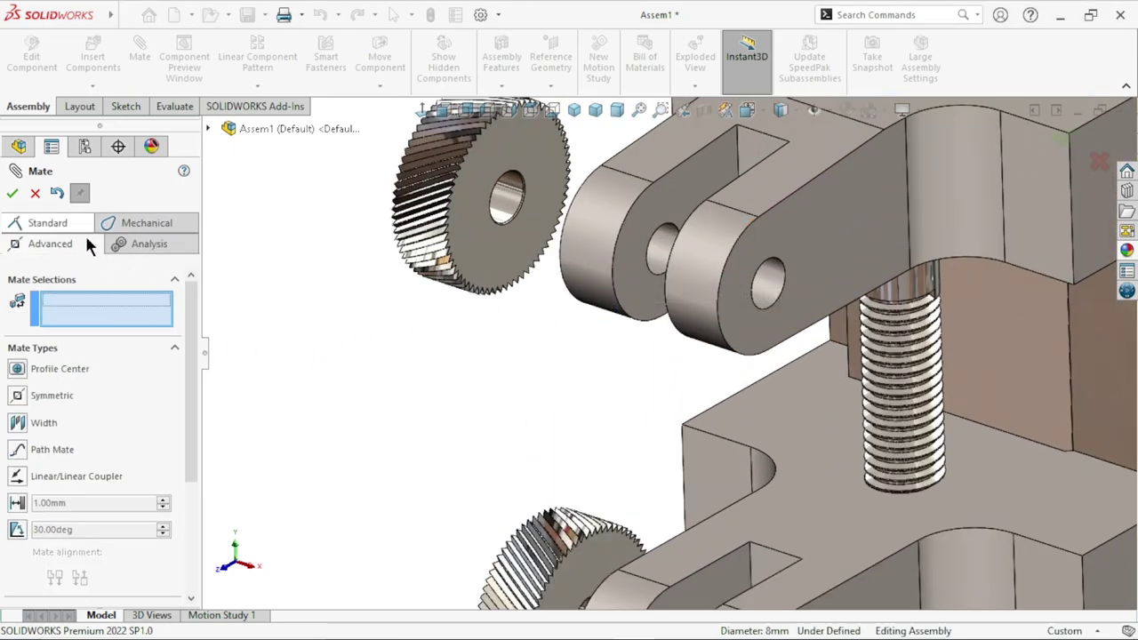
click(23, 425)
click(514, 265)
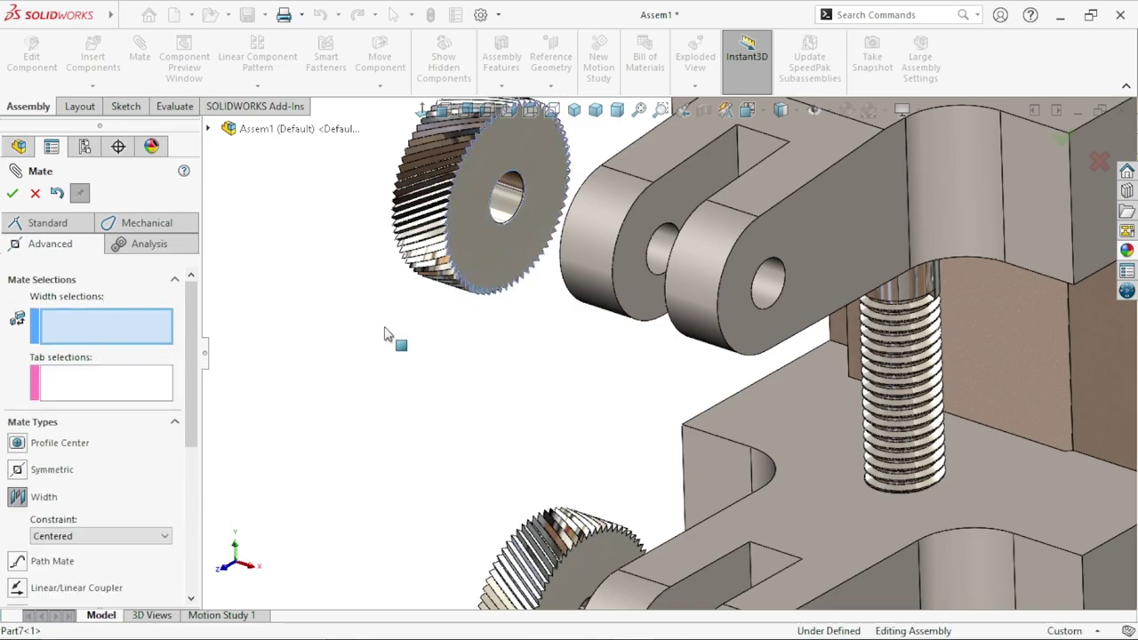
middle_drag(371, 338, 409, 240)
click(409, 238)
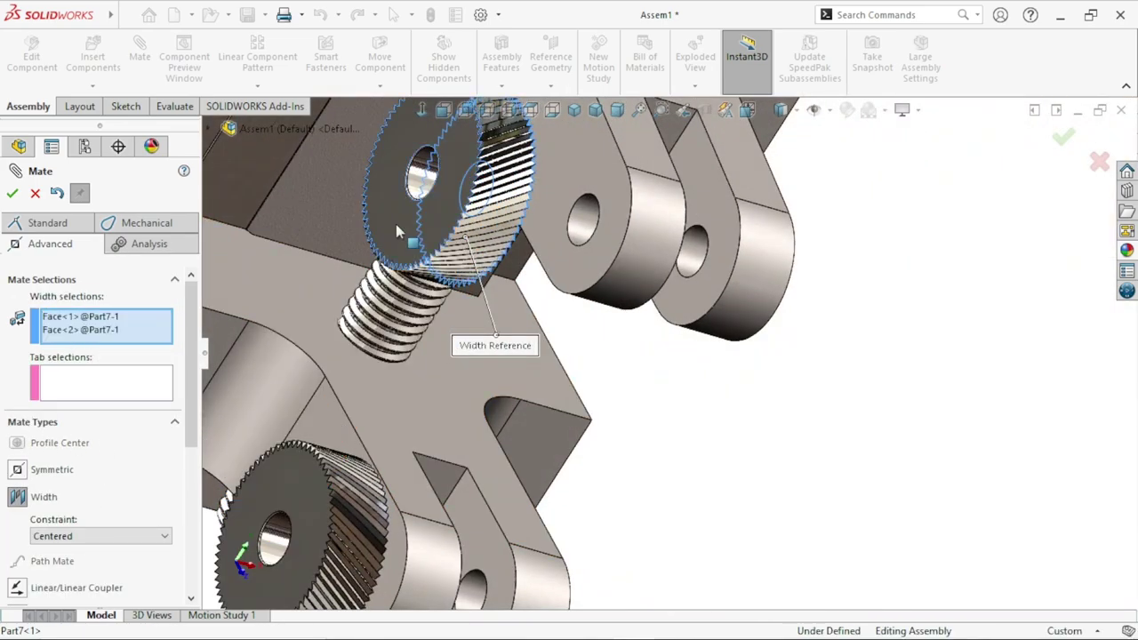
middle_drag(795, 377, 558, 334)
mouse_move(496, 424)
middle_down()
mouse_move(514, 408)
mouse_move(727, 337)
middle_up()
scroll(708, 320, down, 3)
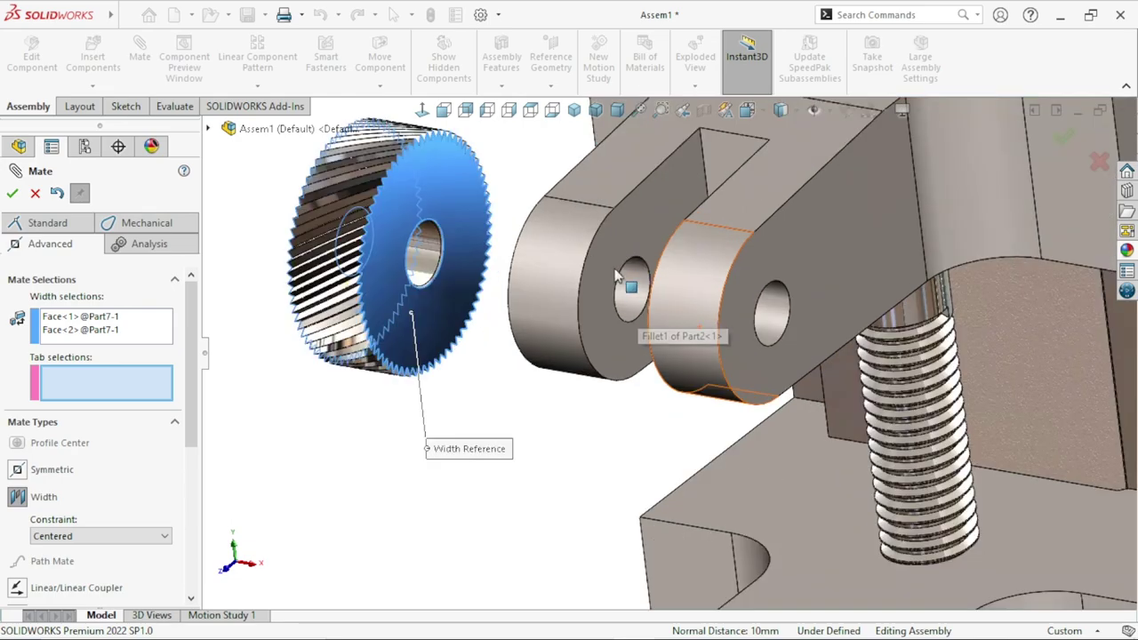
click(591, 297)
middle_drag(502, 354, 561, 372)
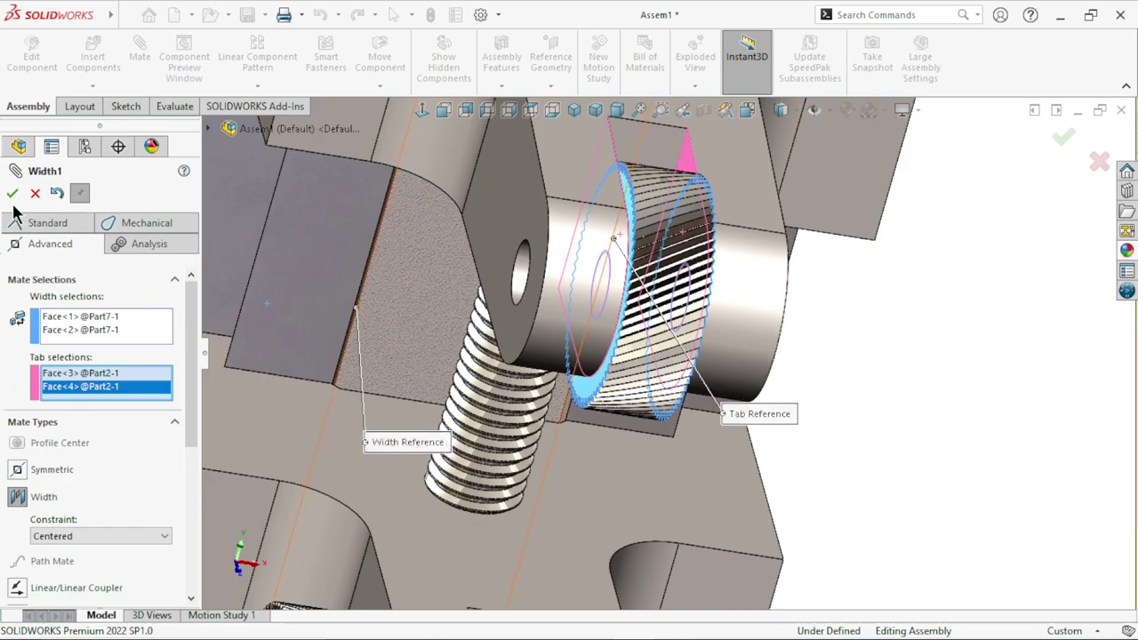
key(Return)
key(f)
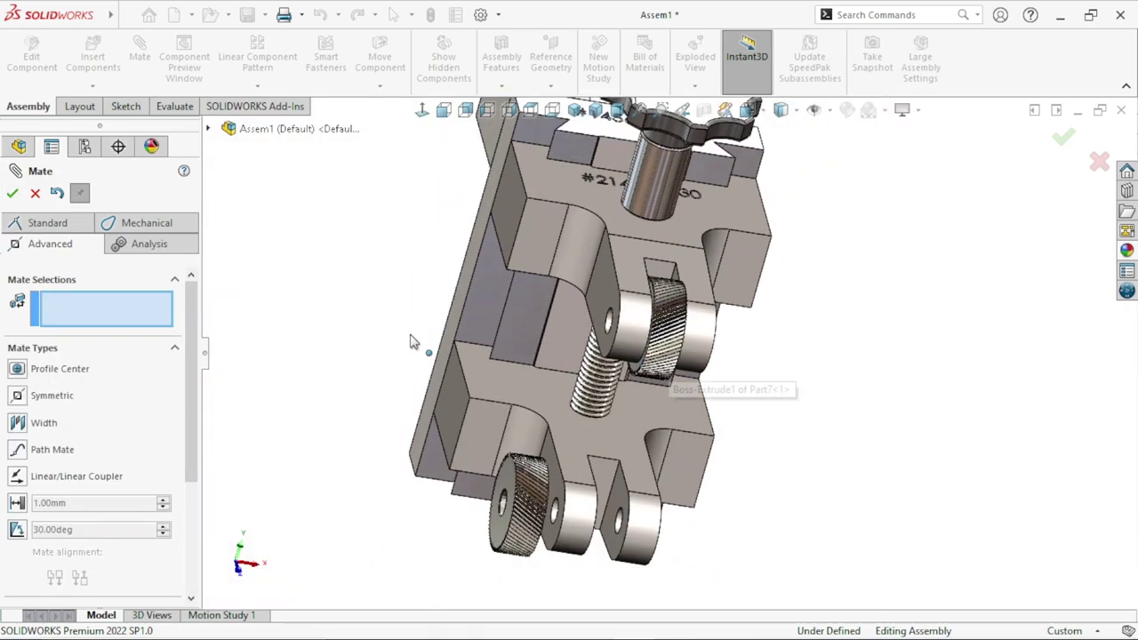
- Create the centered Width mate between Part8's two side faces and both inner lug faces
click(41, 221)
click(54, 223)
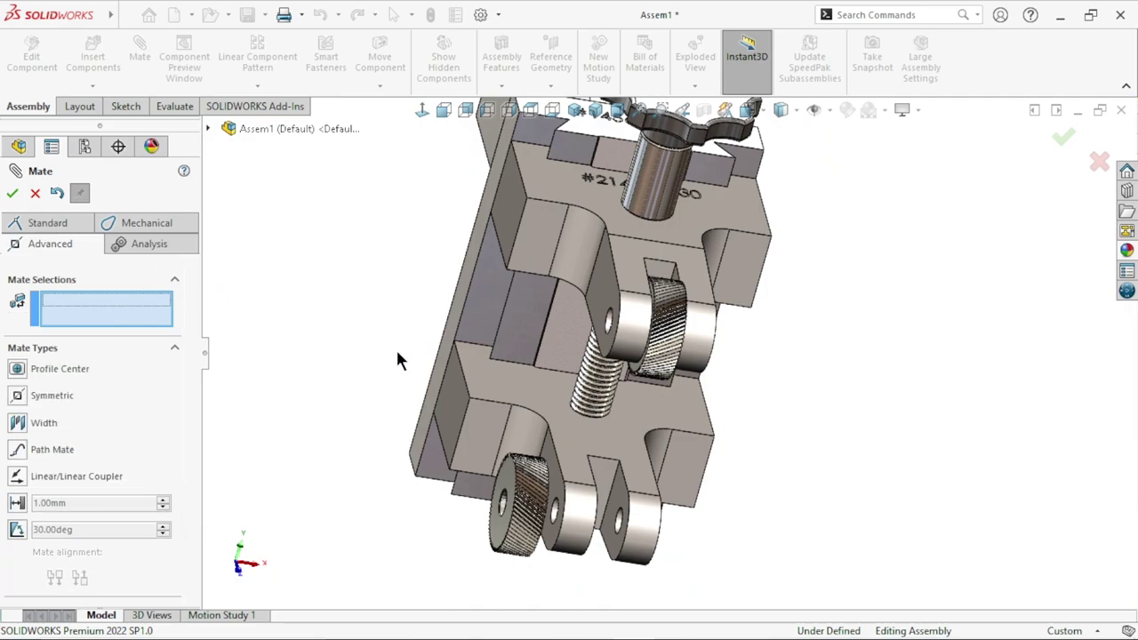
click(18, 424)
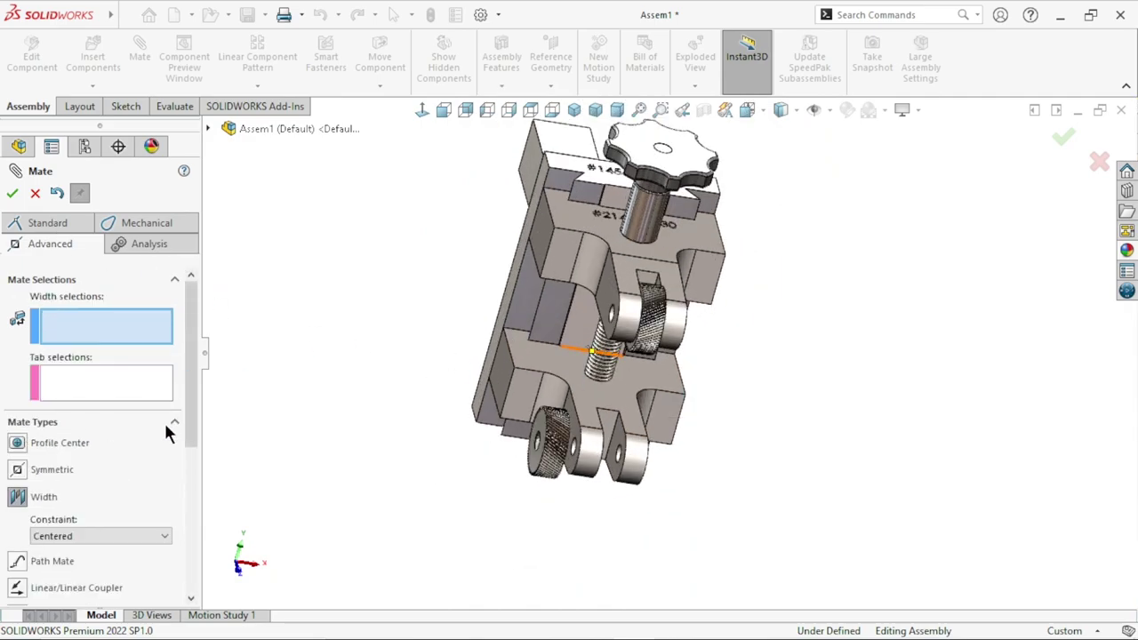
scroll(661, 407, down, 3)
scroll(660, 407, down, 3)
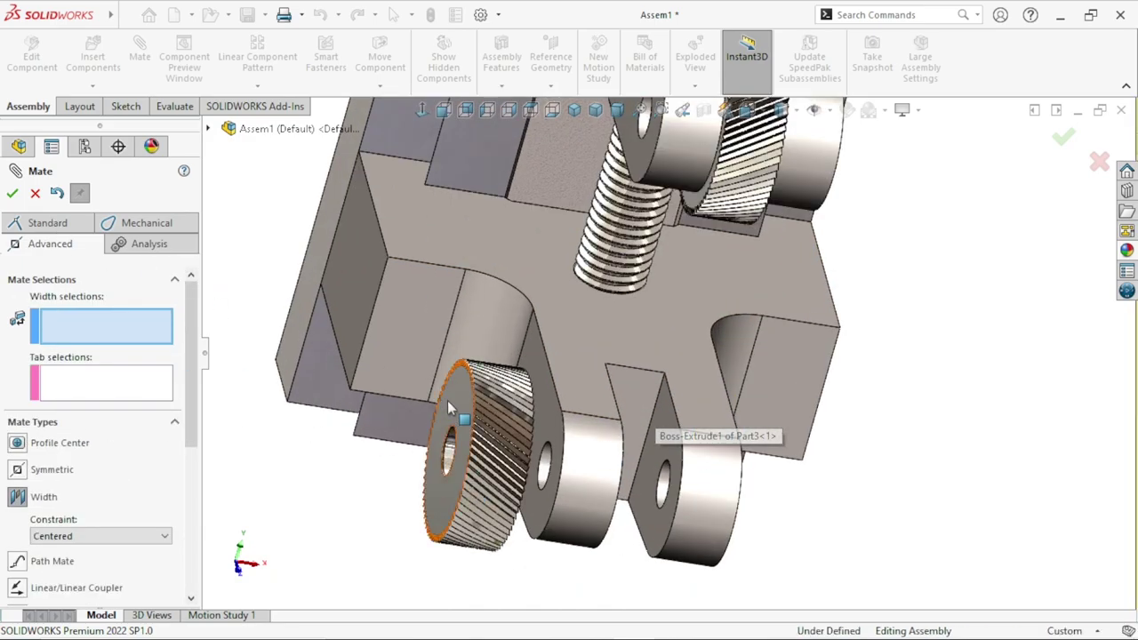
click(447, 400)
middle_drag(539, 495, 583, 456)
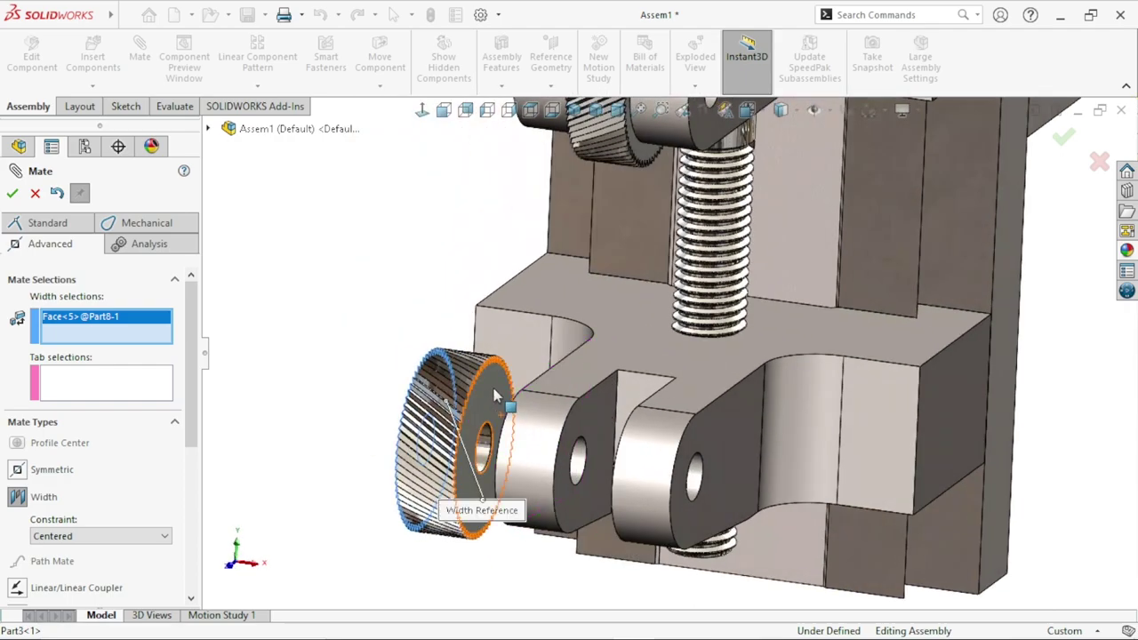
click(584, 456)
click(614, 420)
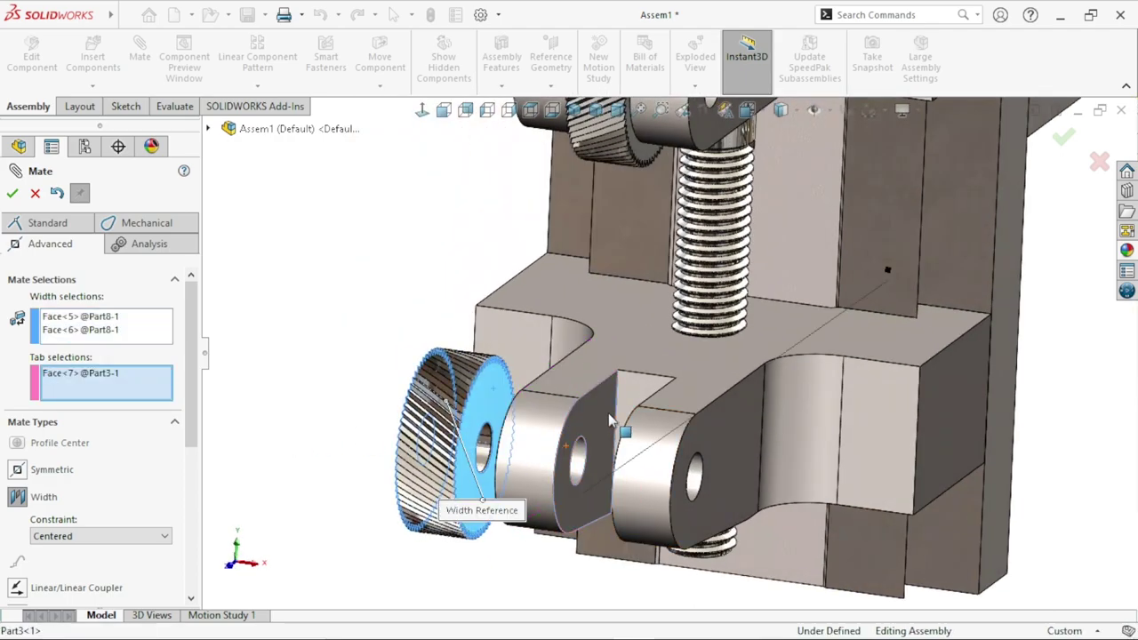
middle_drag(613, 419, 567, 416)
click(567, 418)
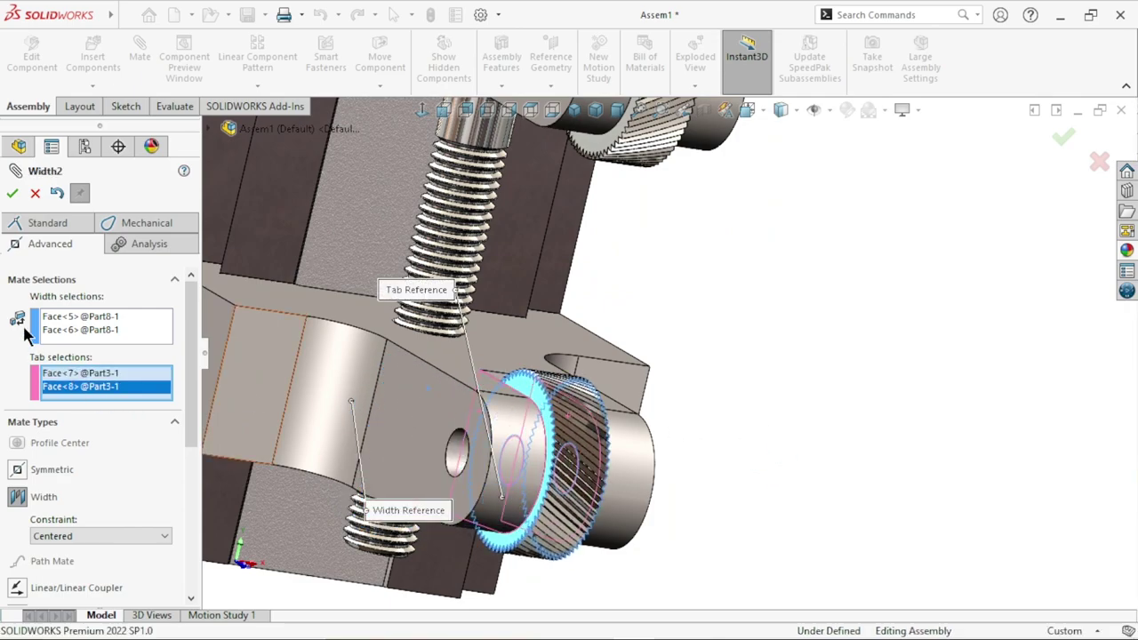
click(12, 194)
- Close the Mate tool and switch to the isometric view
scroll(775, 376, up, 5)
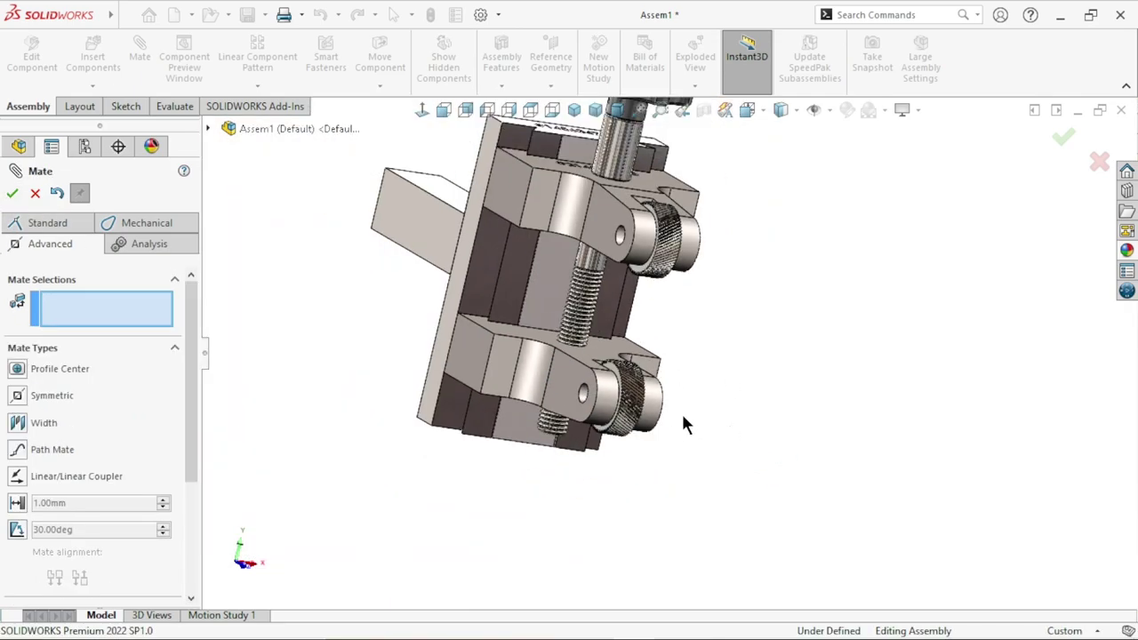
scroll(681, 410, down, 3)
click(35, 194)
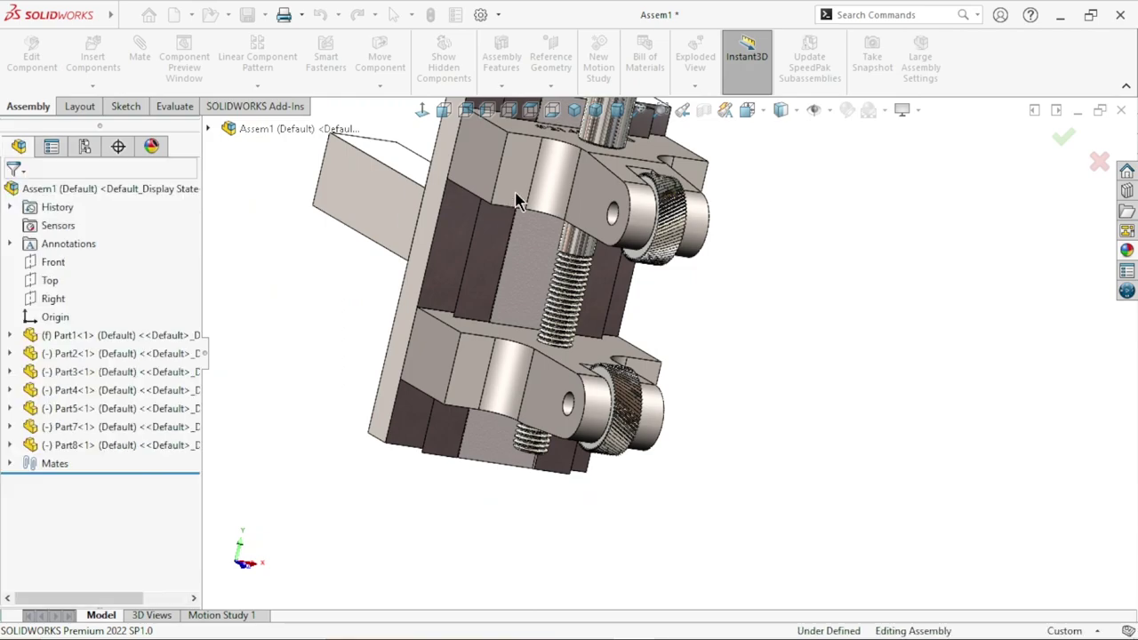
click(573, 109)
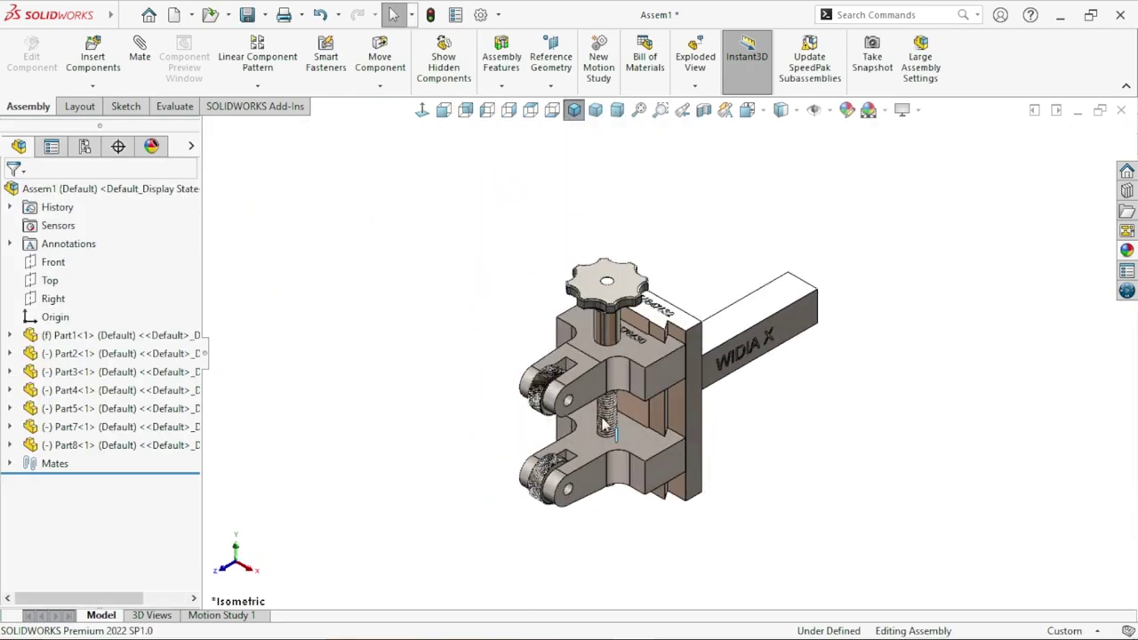
scroll(599, 431, down, 2)
scroll(586, 441, down, 2)
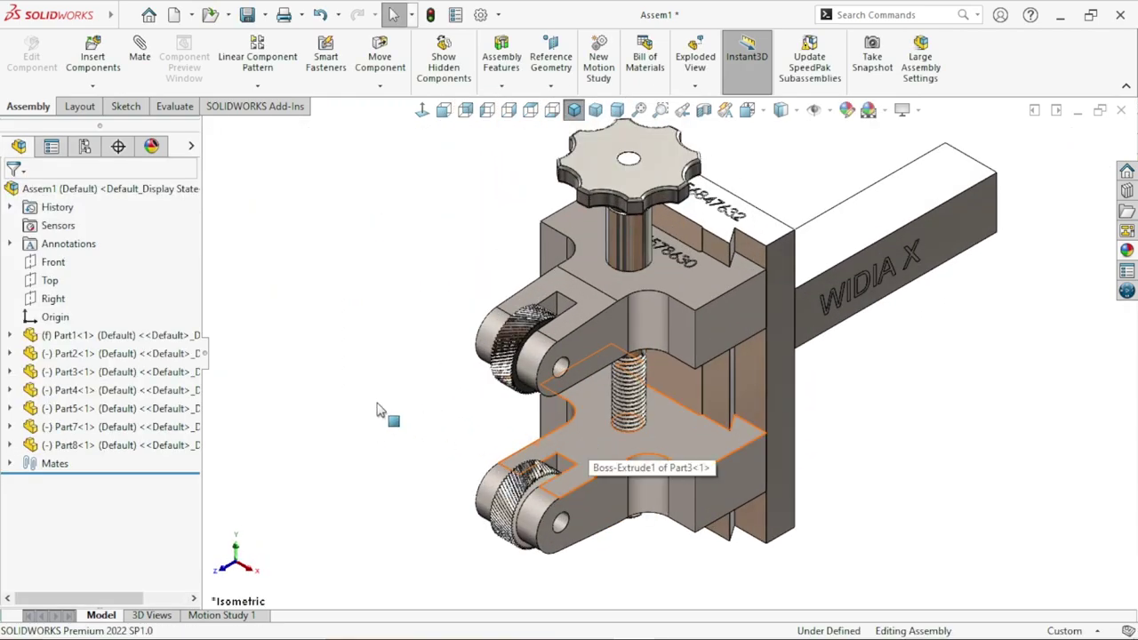
- Insert Part9 and place it loose beside the upper knurled wheel
click(94, 62)
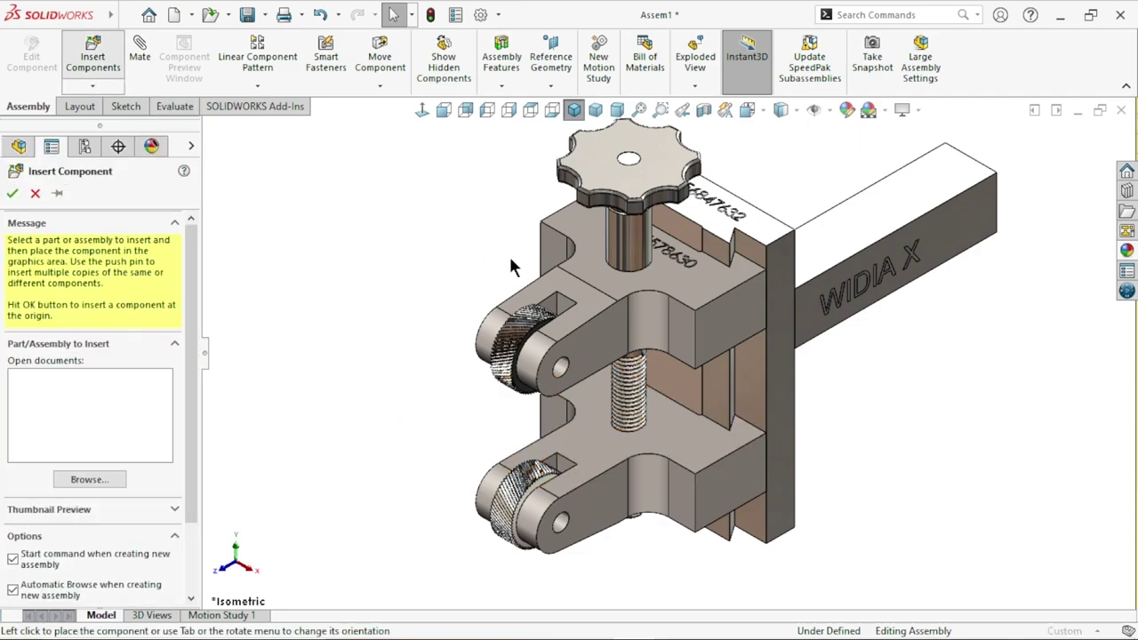
click(718, 284)
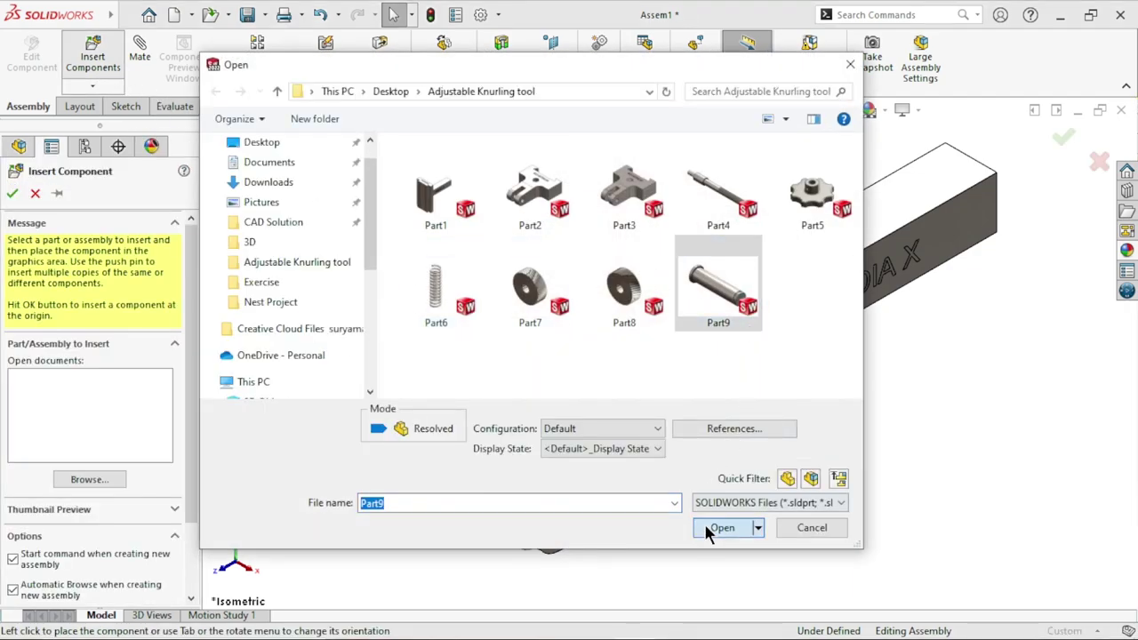
click(706, 526)
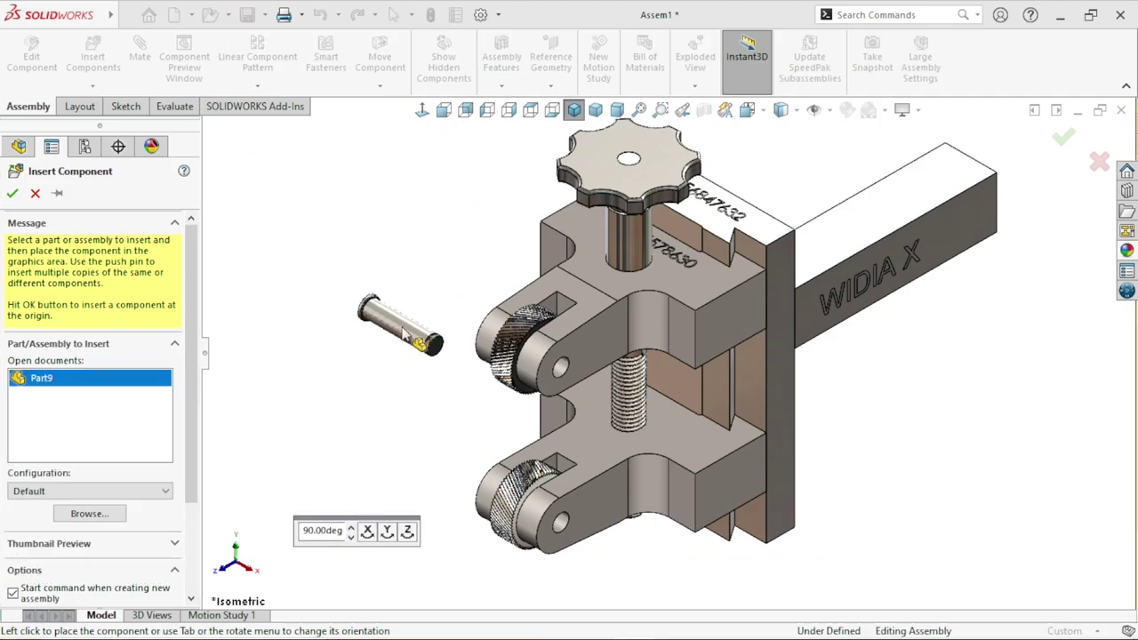
click(404, 334)
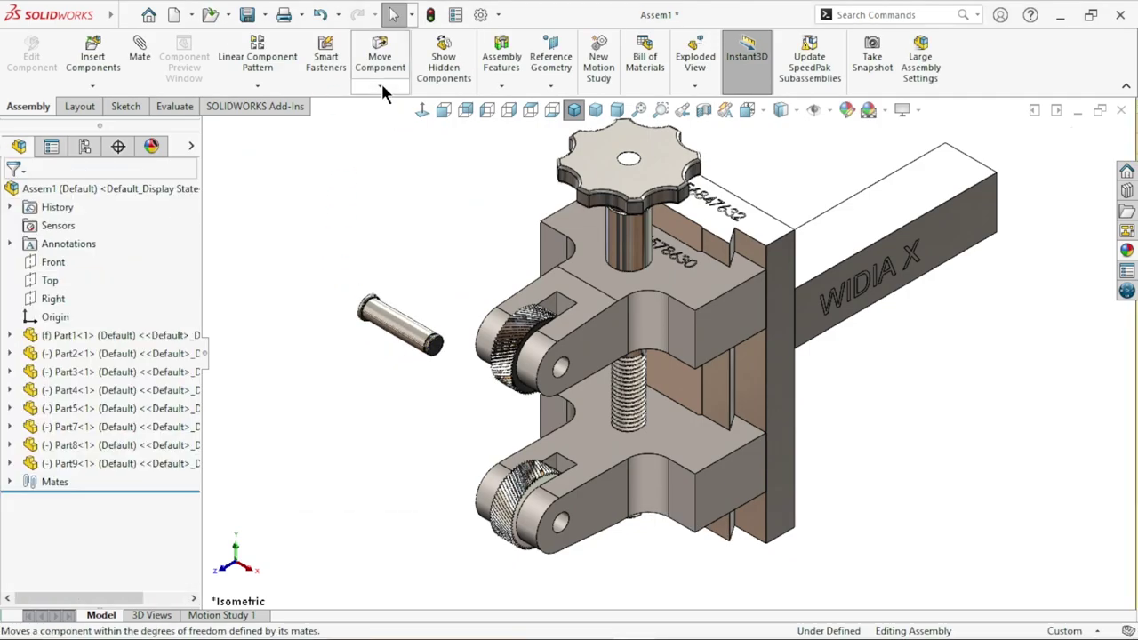
- Rotate pin Part9<1> so its axis points toward the upper clevis hole
click(380, 87)
click(406, 126)
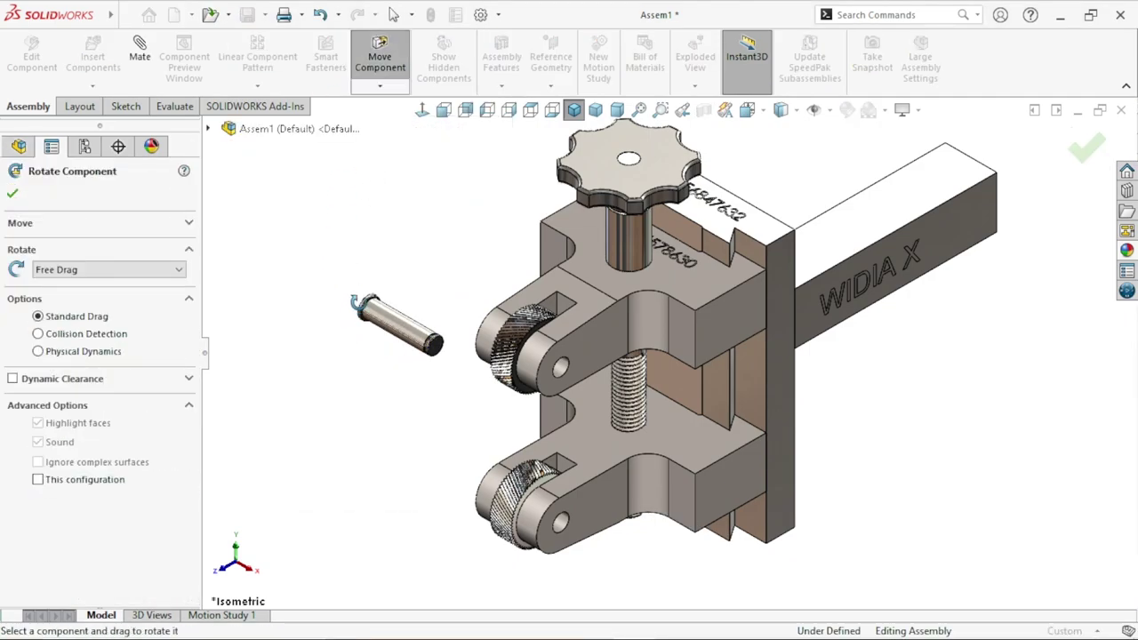
drag(355, 304, 608, 633)
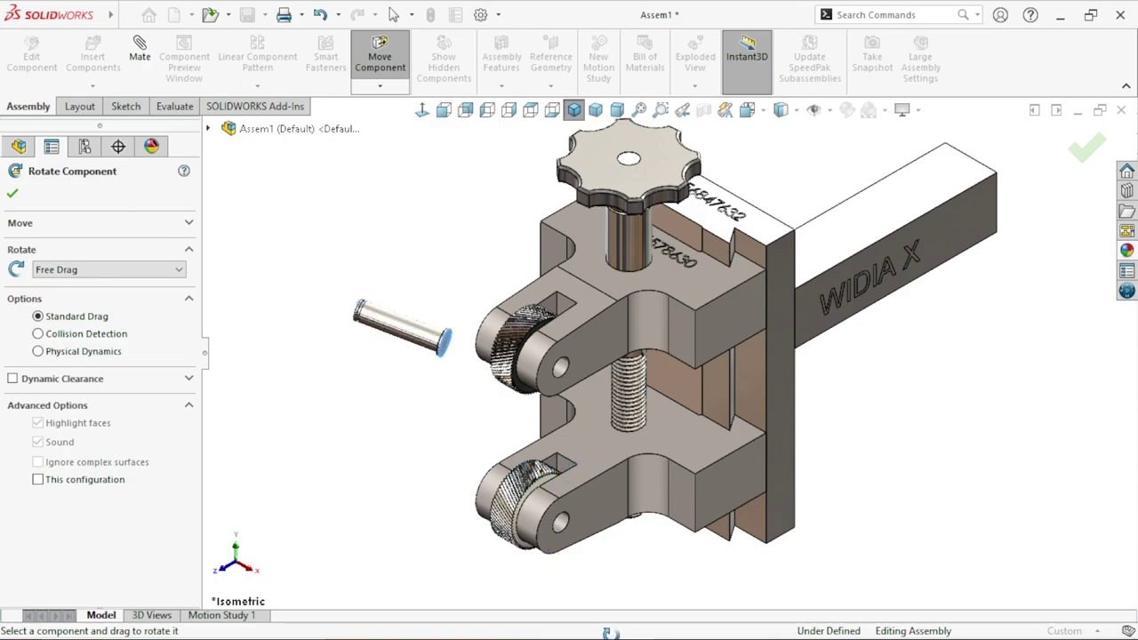
key(Escape)
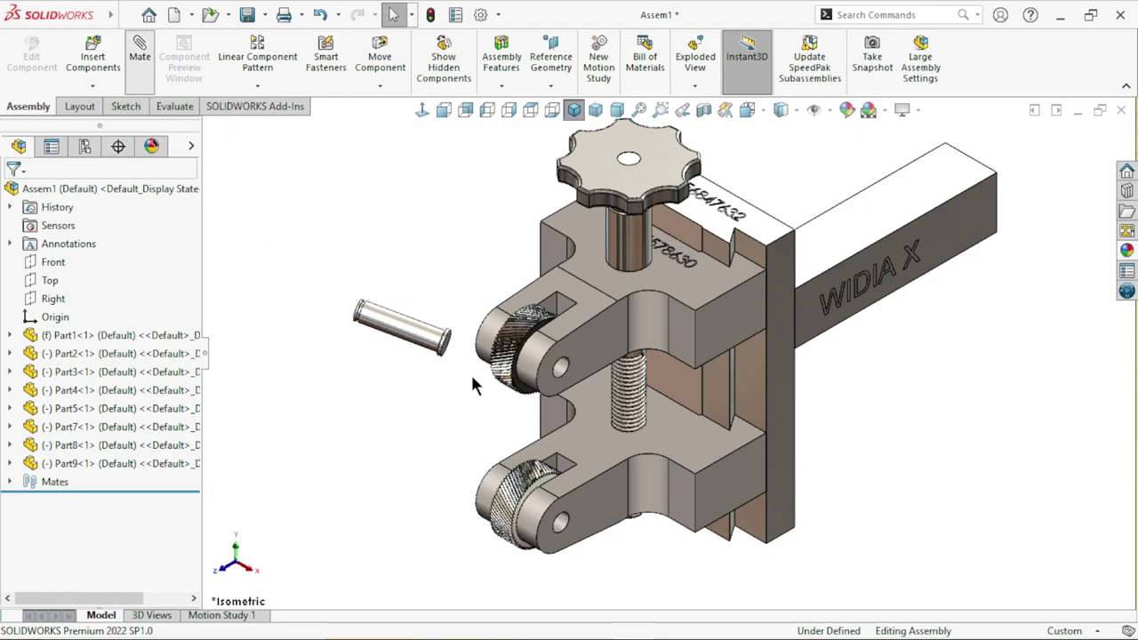
- Make the pin concentric with the upper clevis hole
key(m)
scroll(566, 374, down, 3)
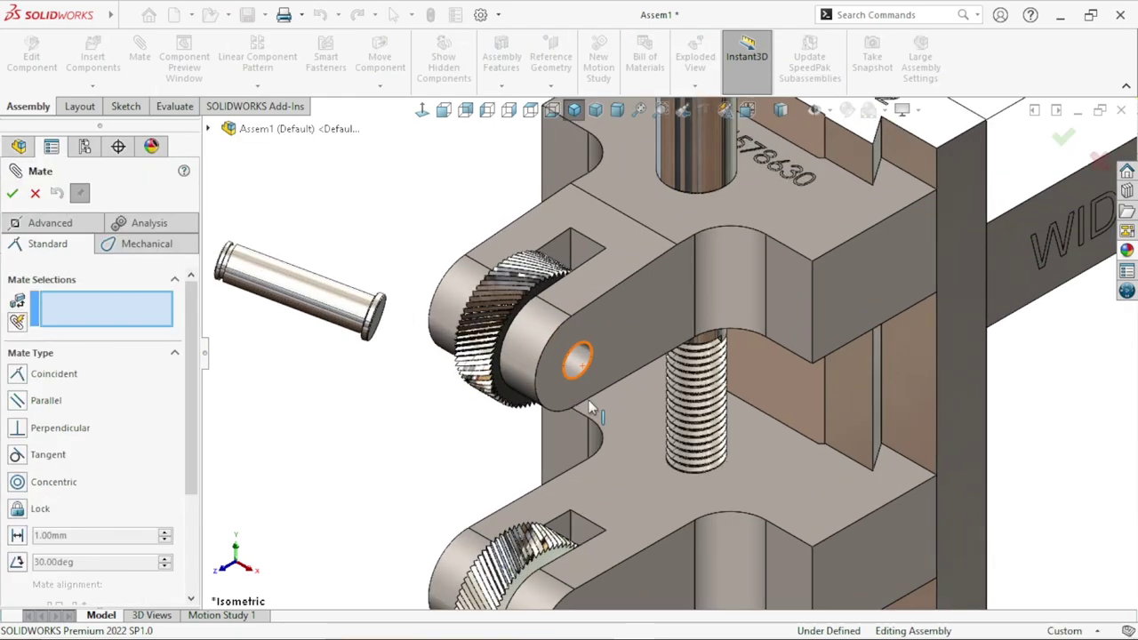
click(551, 375)
click(291, 309)
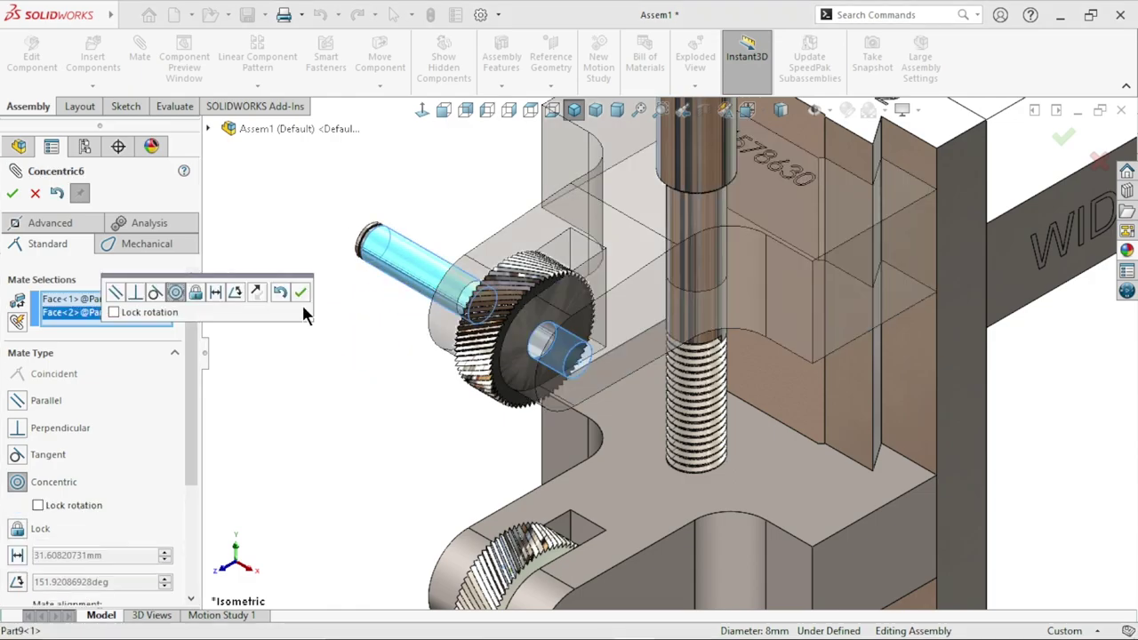
click(303, 296)
drag(416, 256, 650, 425)
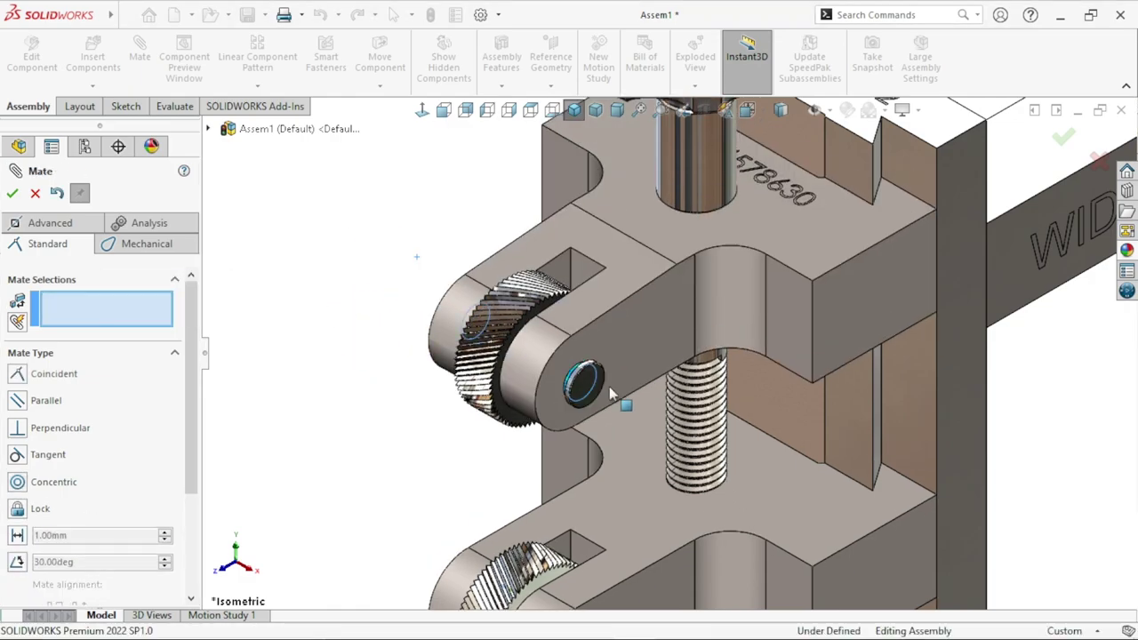
- Seat the pin head's underside against the lug face with a Coincident mate
click(598, 354)
mouse_move(598, 354)
middle_down()
mouse_move(657, 464)
mouse_move(902, 416)
middle_up()
scroll(902, 416, down, 5)
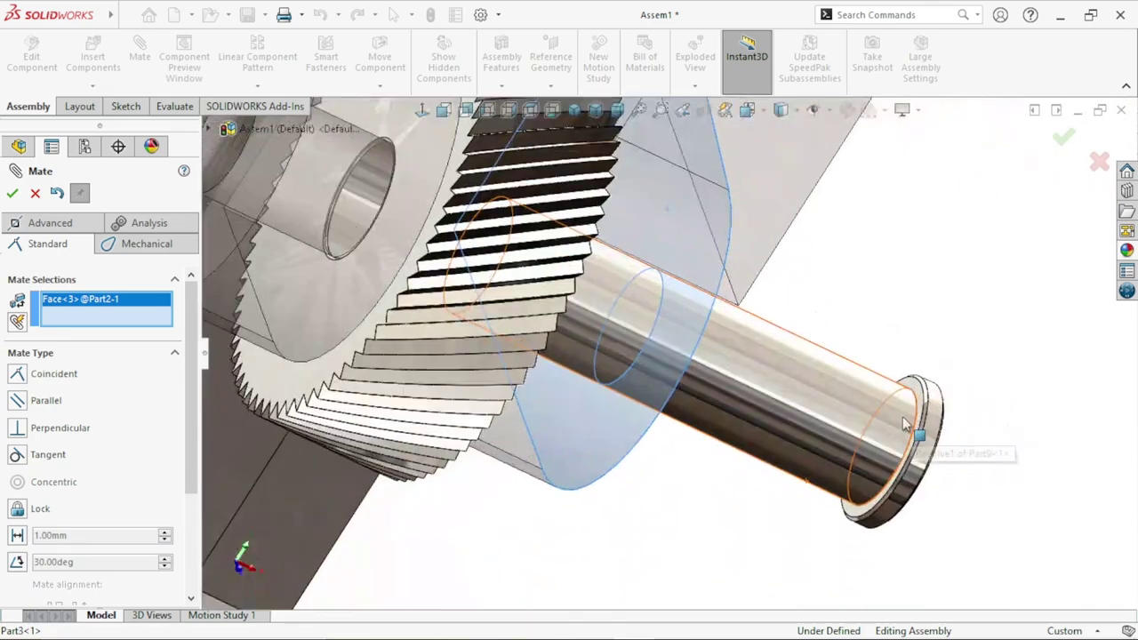
scroll(900, 374, down, 3)
click(901, 376)
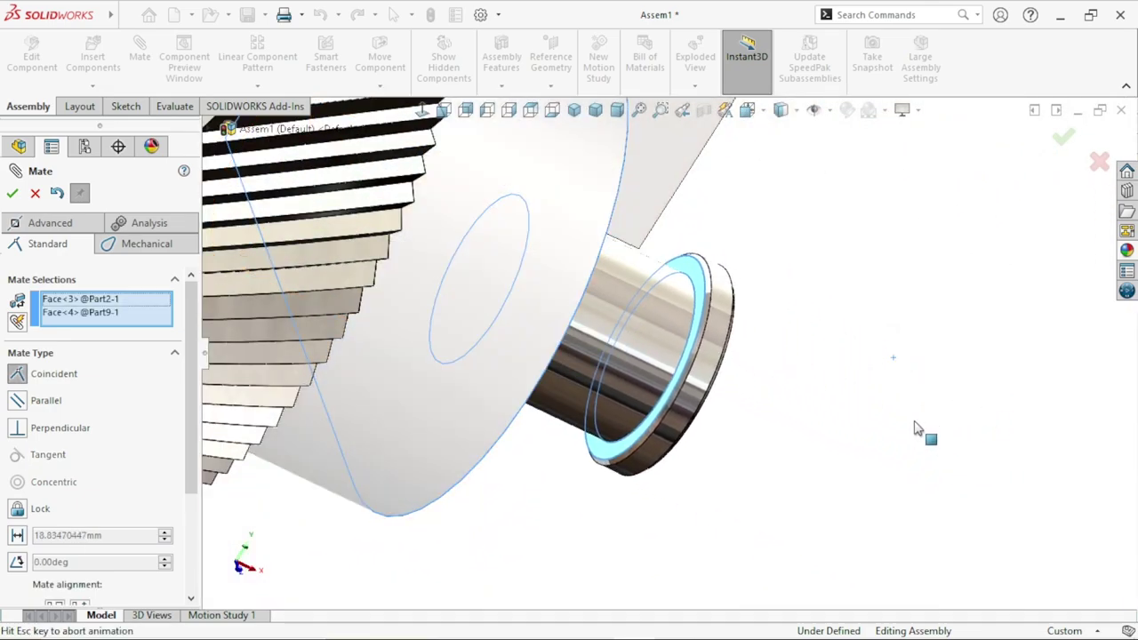
click(957, 451)
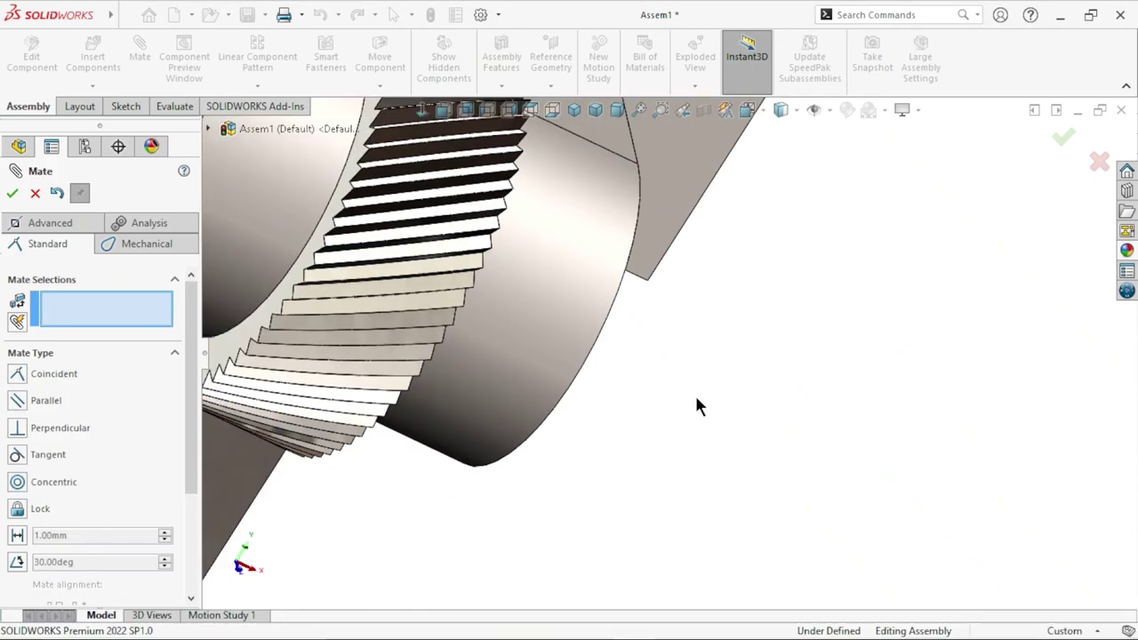
scroll(695, 393, up, 3)
scroll(640, 373, down, 3)
scroll(657, 382, down, 3)
scroll(627, 395, up, 1)
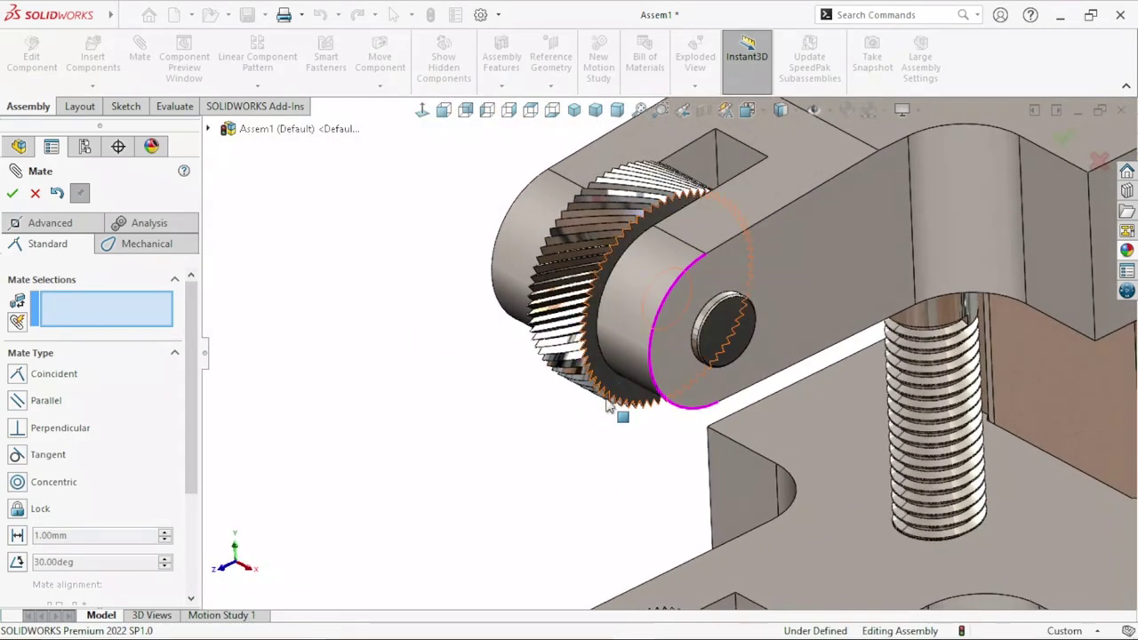
scroll(623, 414, up, 3)
scroll(680, 391, down, 4)
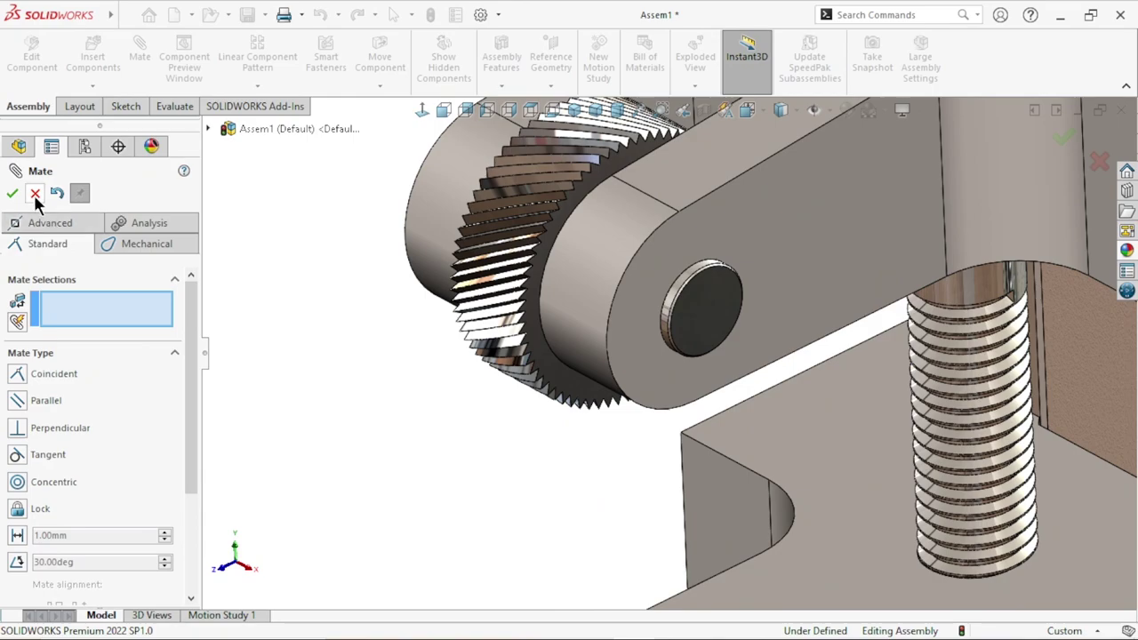
- Spin the upper knurled wheel to check it turns on the pin
key(Escape)
click(564, 229)
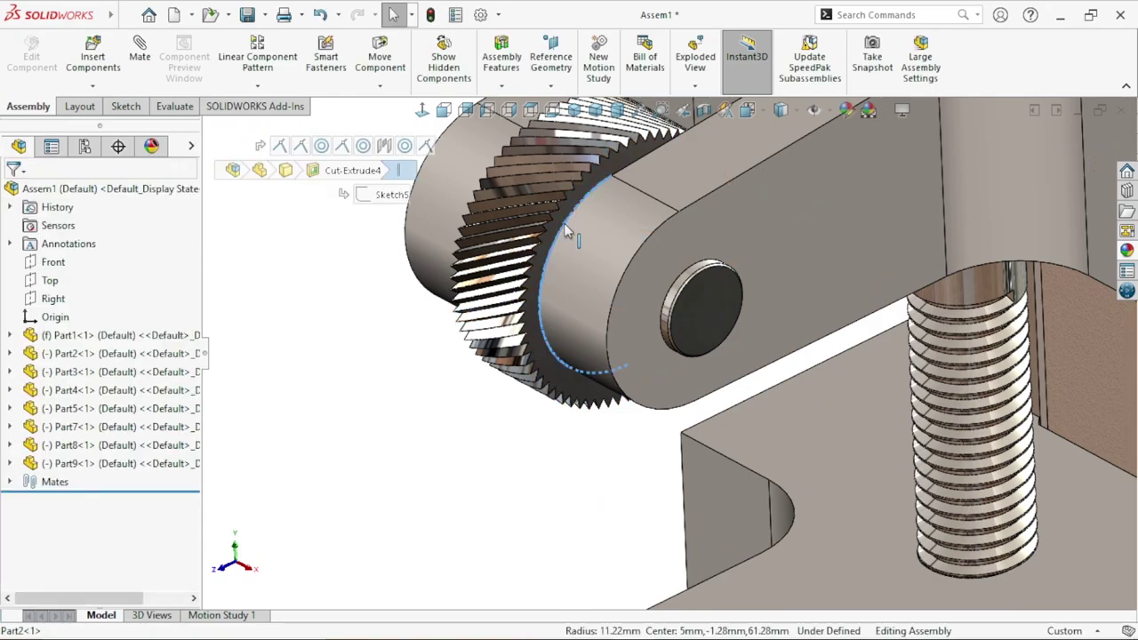
click(320, 362)
mouse_move(573, 211)
mouse_down()
mouse_move(553, 258)
mouse_move(468, 198)
mouse_move(457, 287)
mouse_up()
- Fit the whole clamp in an isometric view and open the Insert Components dropdown
key(Escape)
key(f)
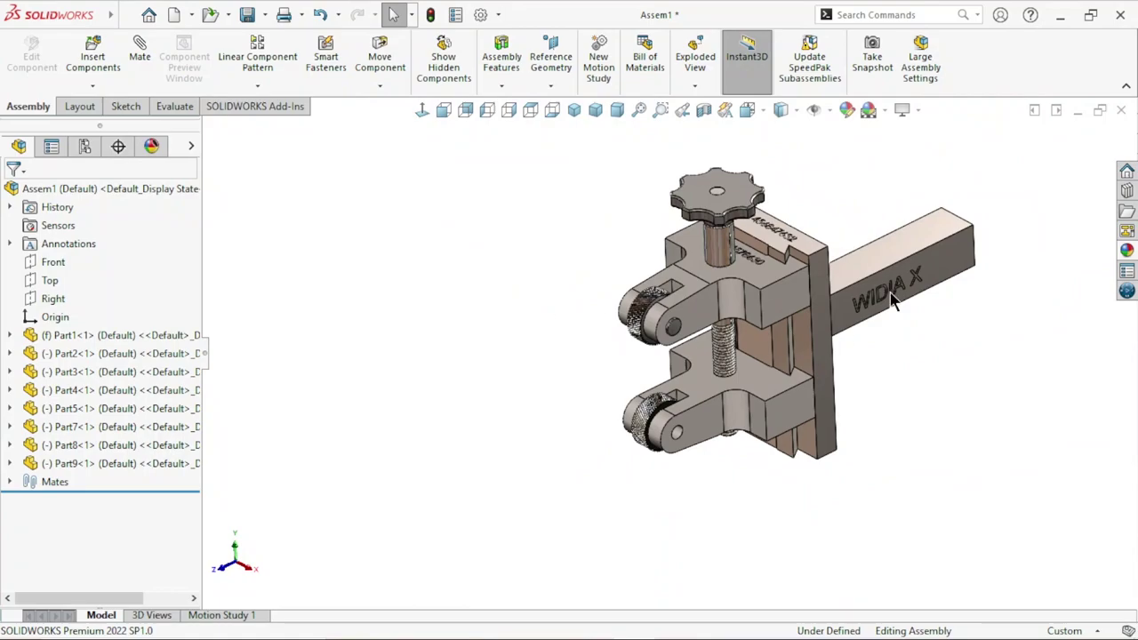
click(585, 108)
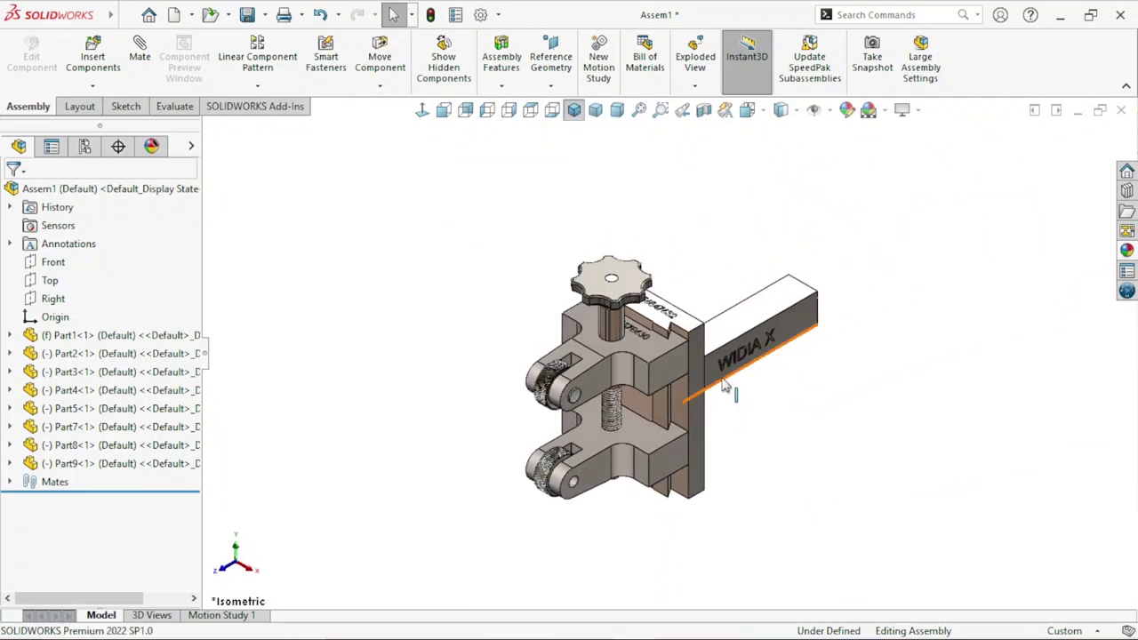
scroll(709, 393, down, 2)
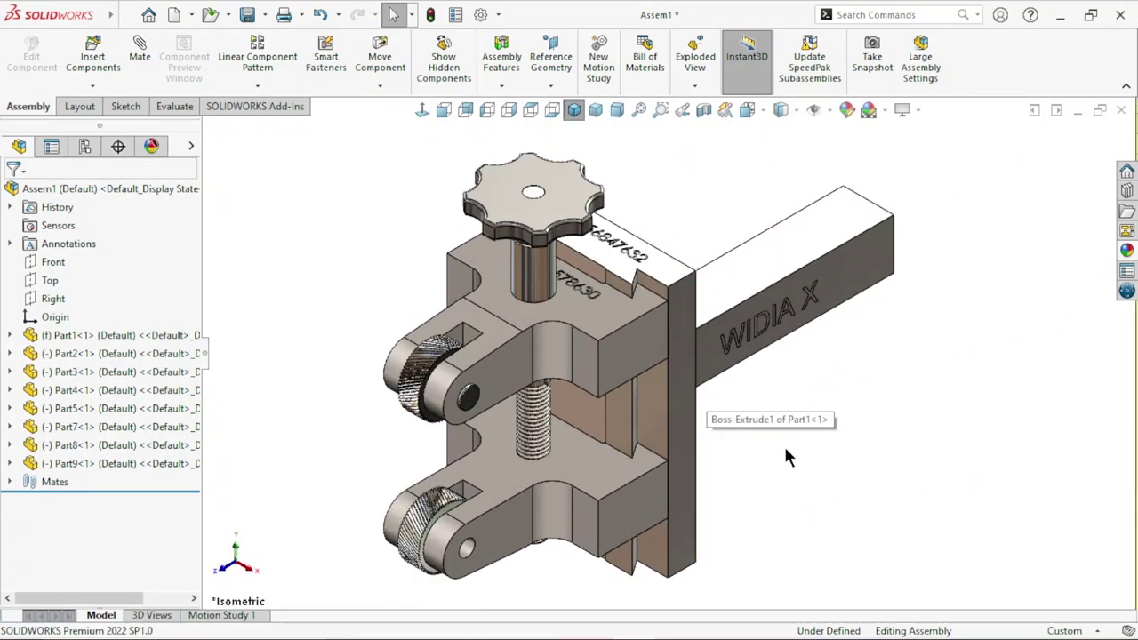
click(103, 87)
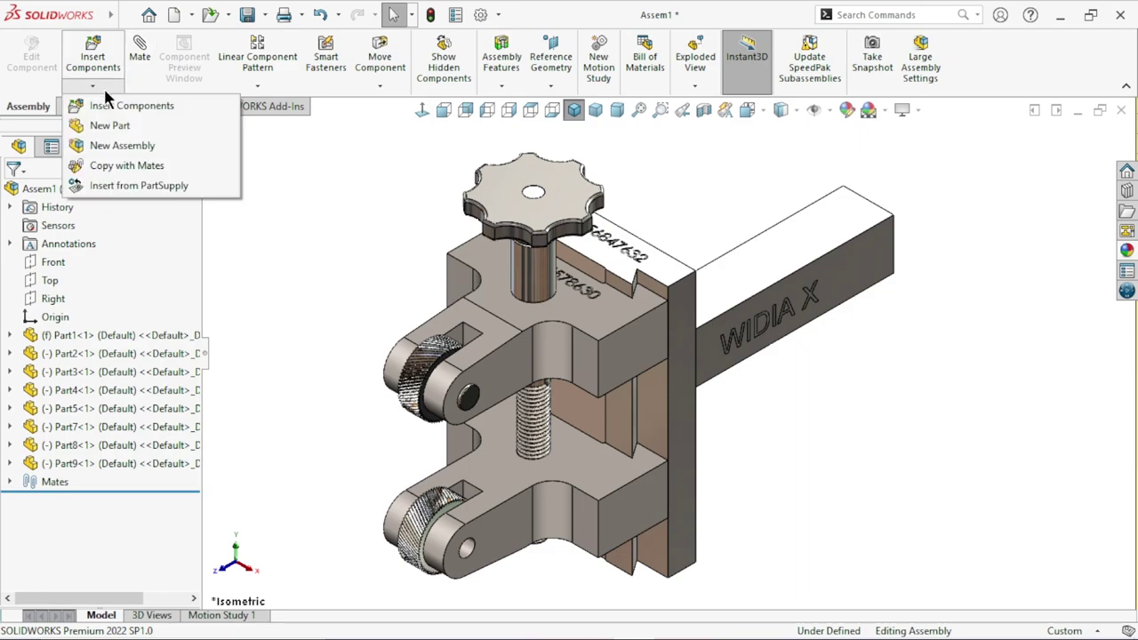
- Copy the pin with its mates, using the lower arm's hole and arm face as references
click(138, 166)
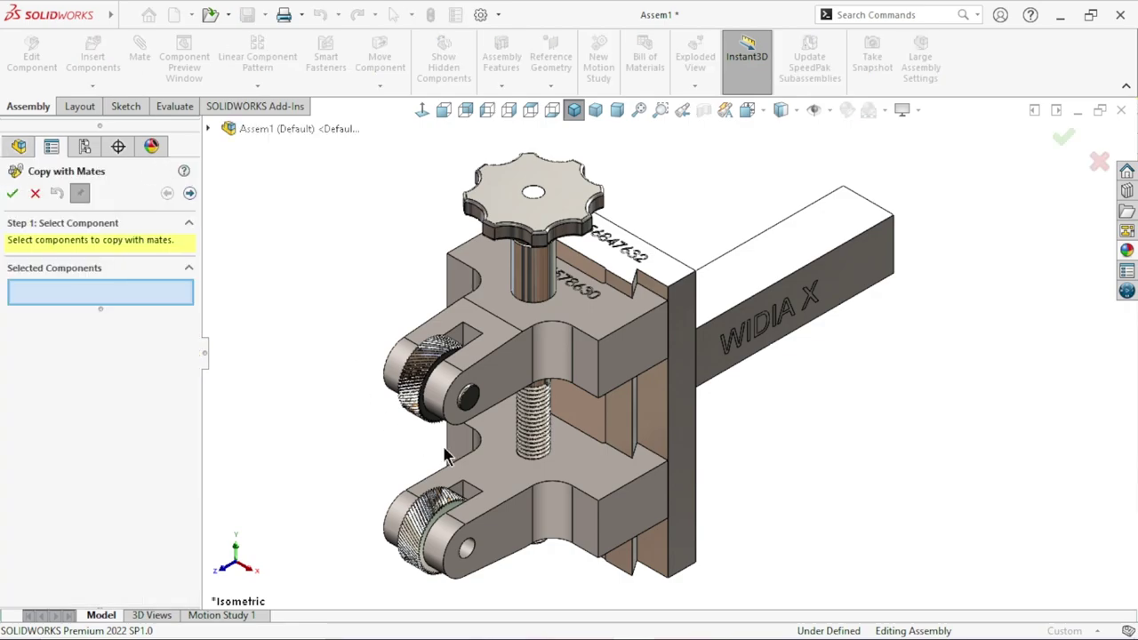
click(476, 406)
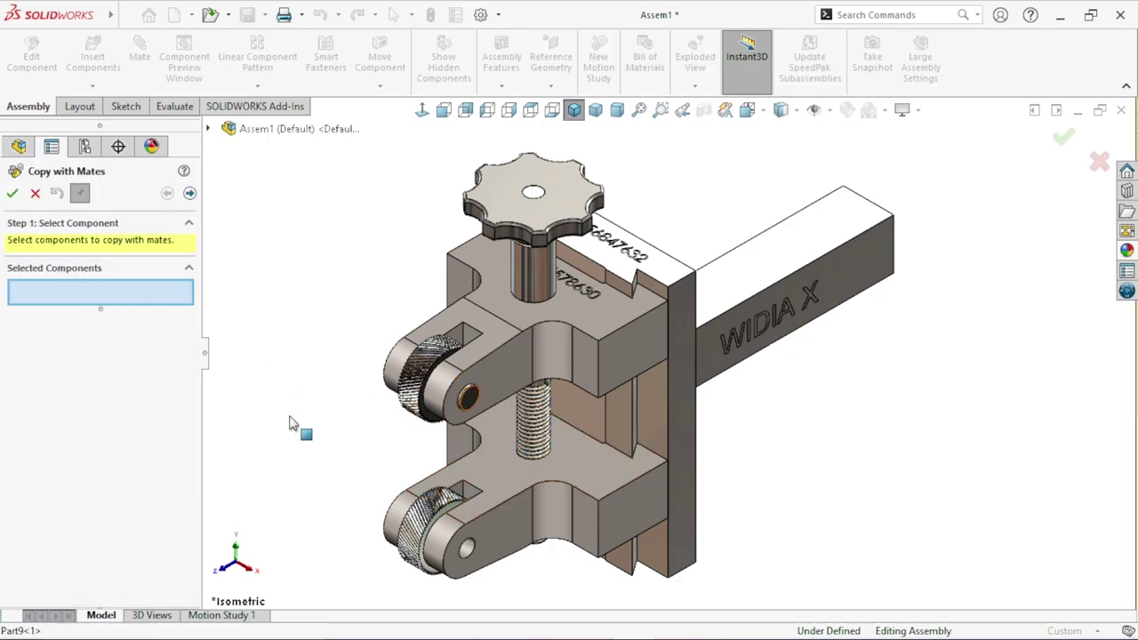
click(189, 192)
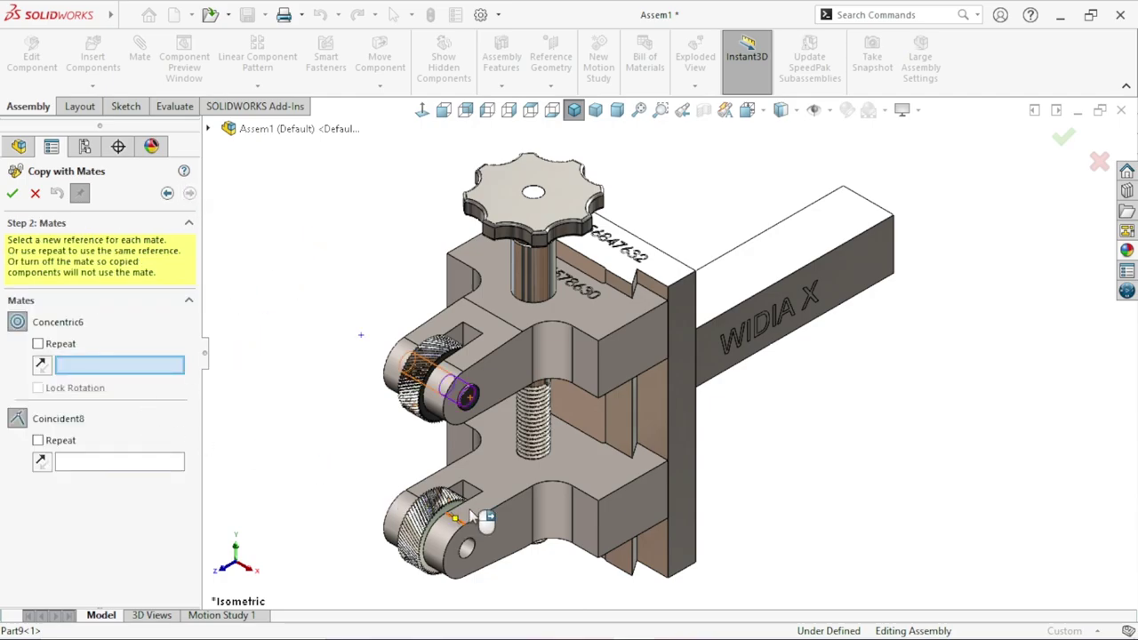
scroll(471, 520, up, 1)
scroll(602, 452, down, 1)
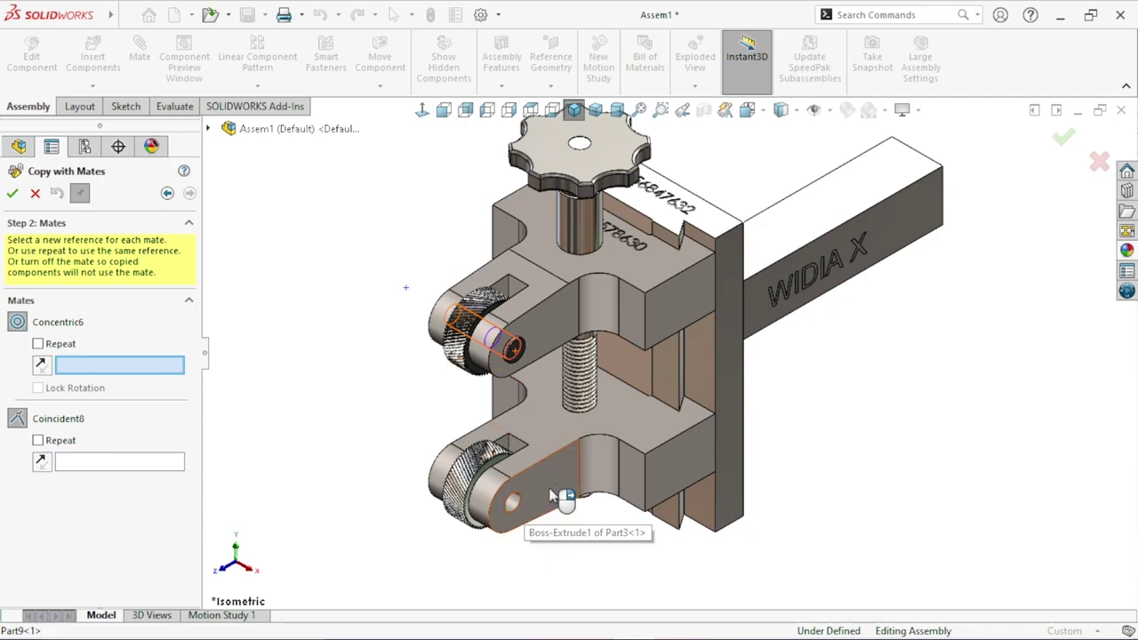
scroll(553, 495, down, 1)
scroll(602, 451, down, 1)
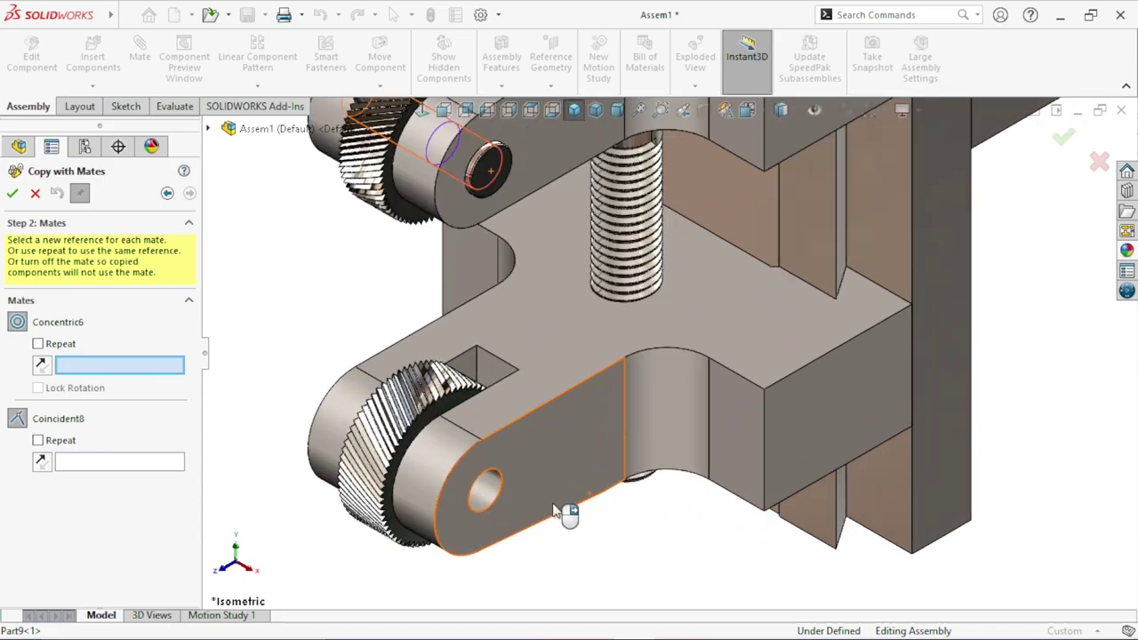
scroll(563, 513, down, 1)
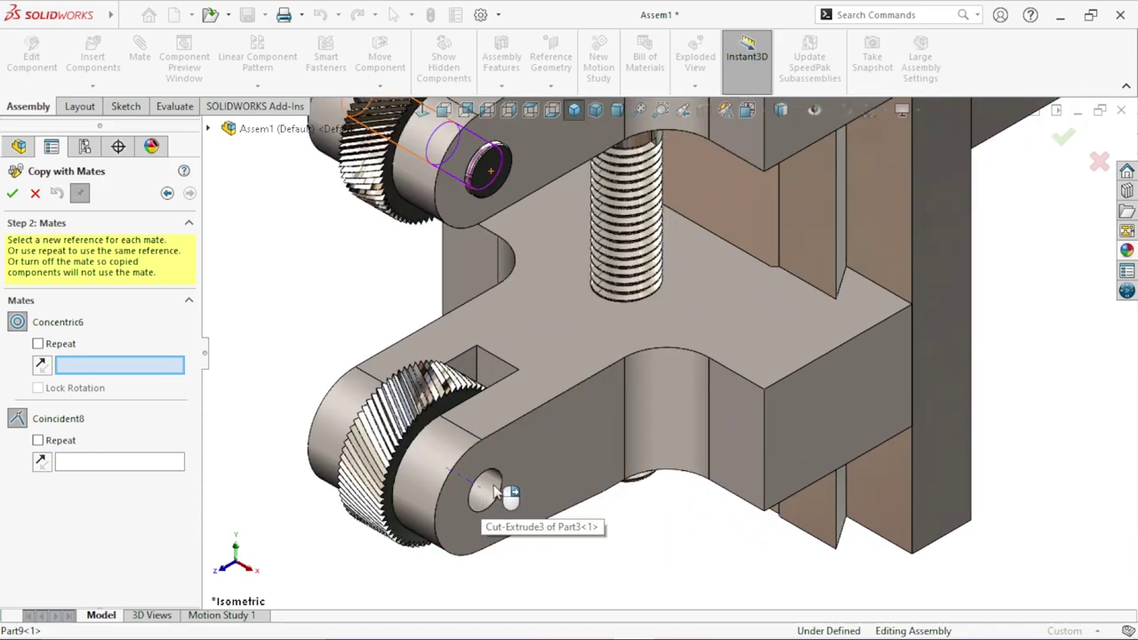
click(489, 491)
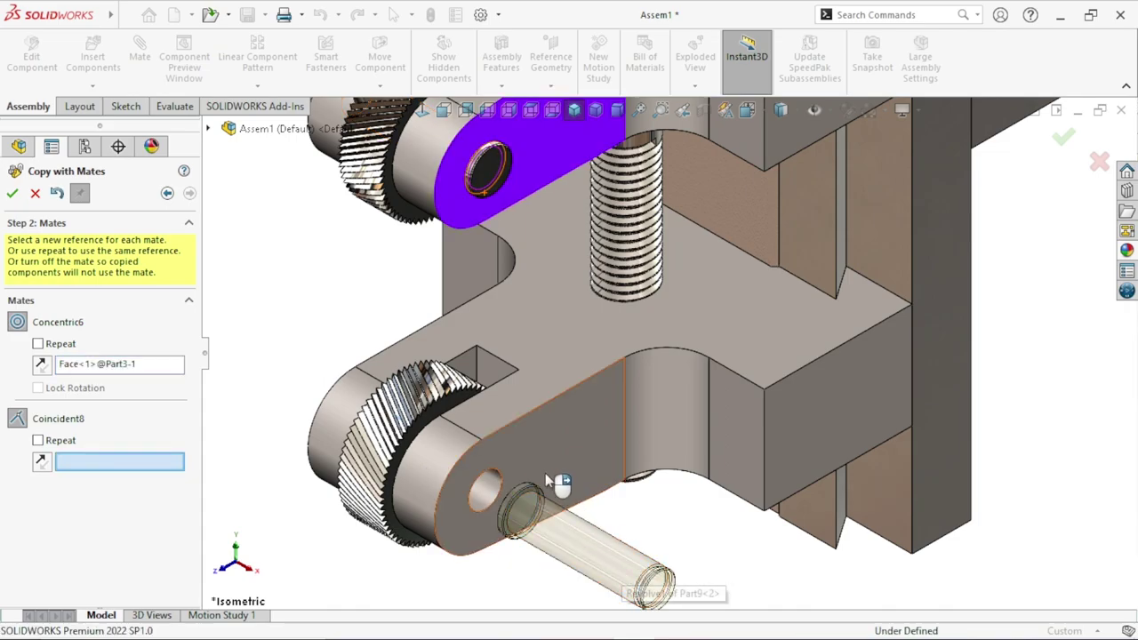
click(499, 453)
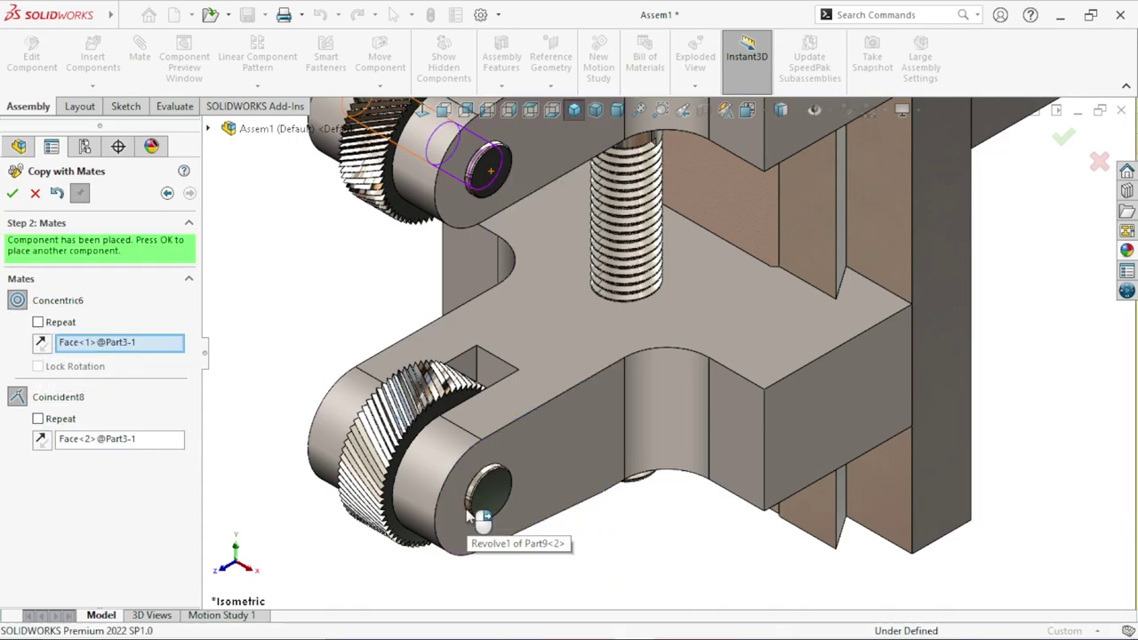
click(11, 192)
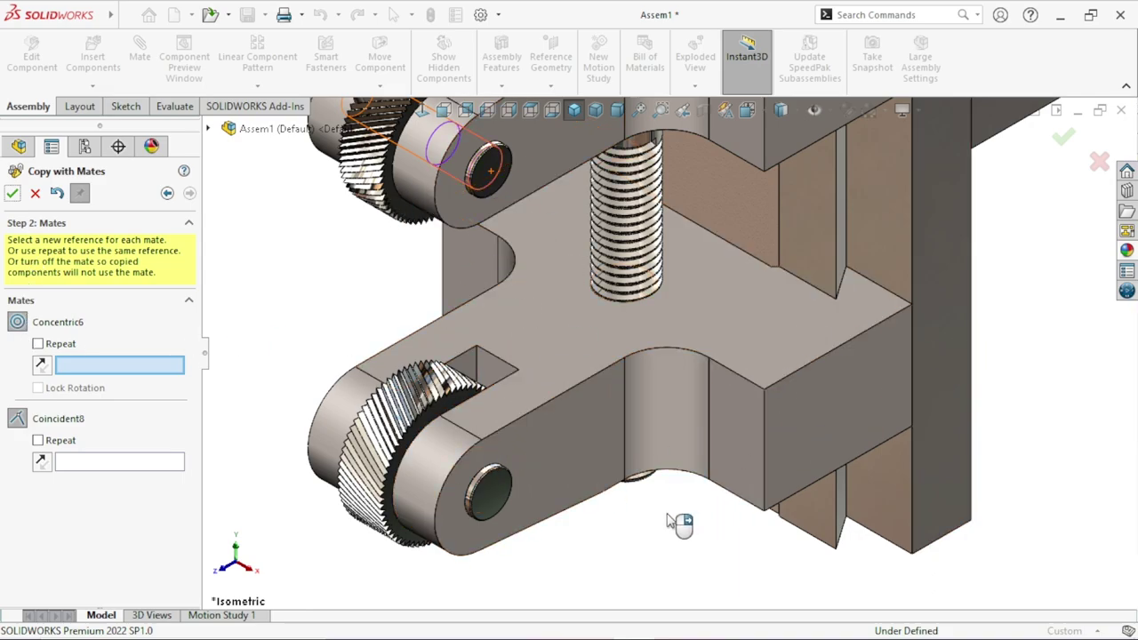
- Finish the copy, fit the assembly in view, and show the Design Library
scroll(671, 523, up, 3)
scroll(699, 451, up, 2)
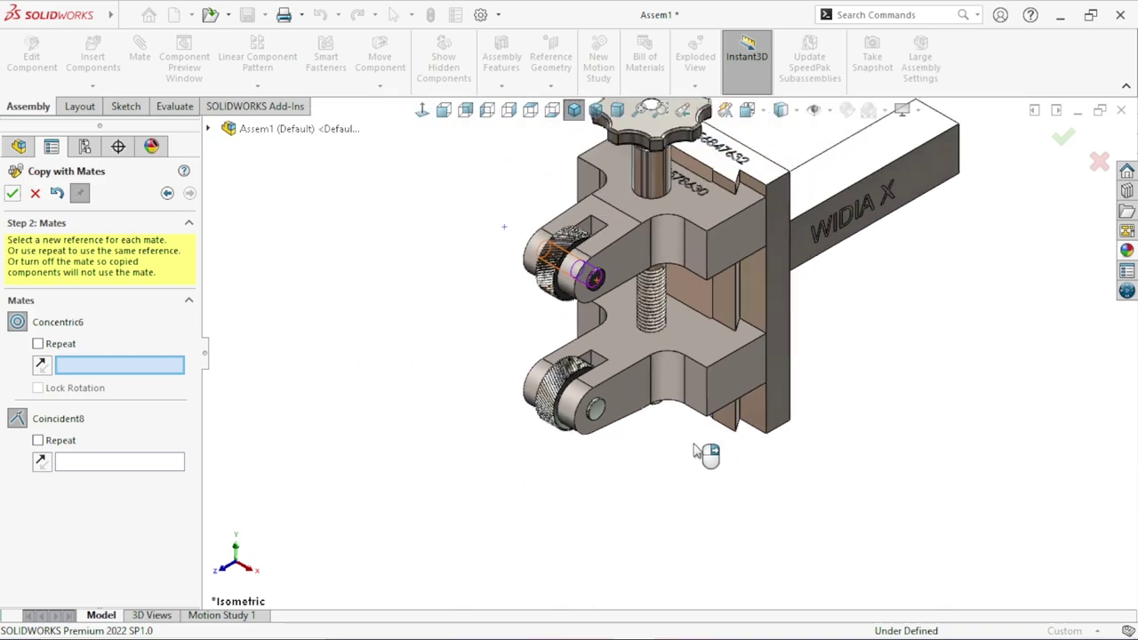
scroll(736, 308, down, 2)
scroll(839, 357, up, 2)
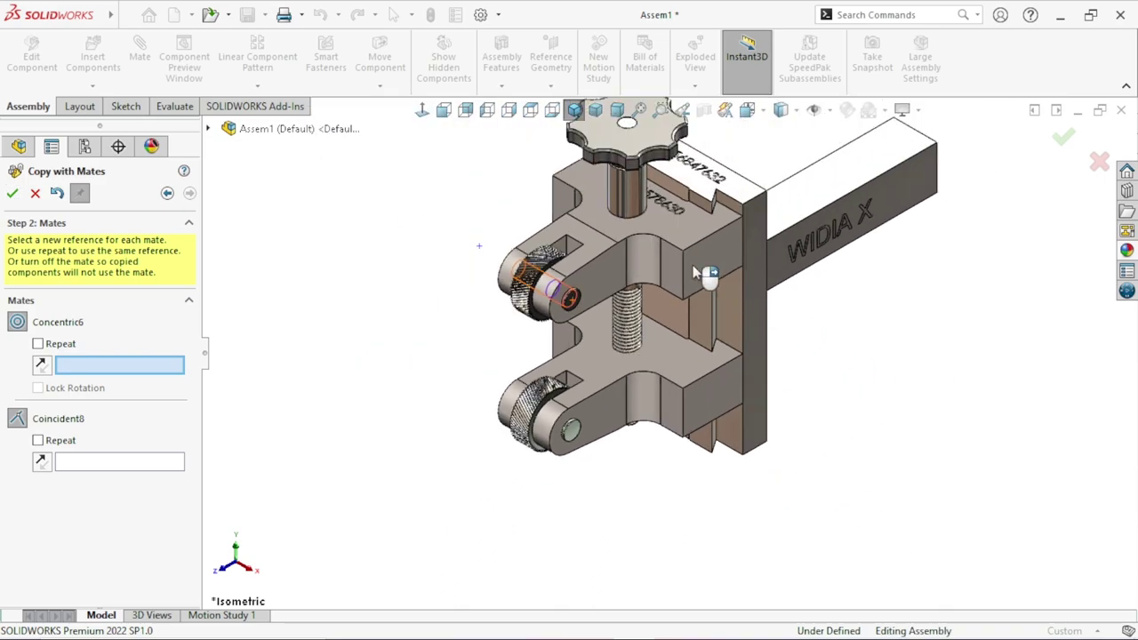
scroll(703, 279, down, 1)
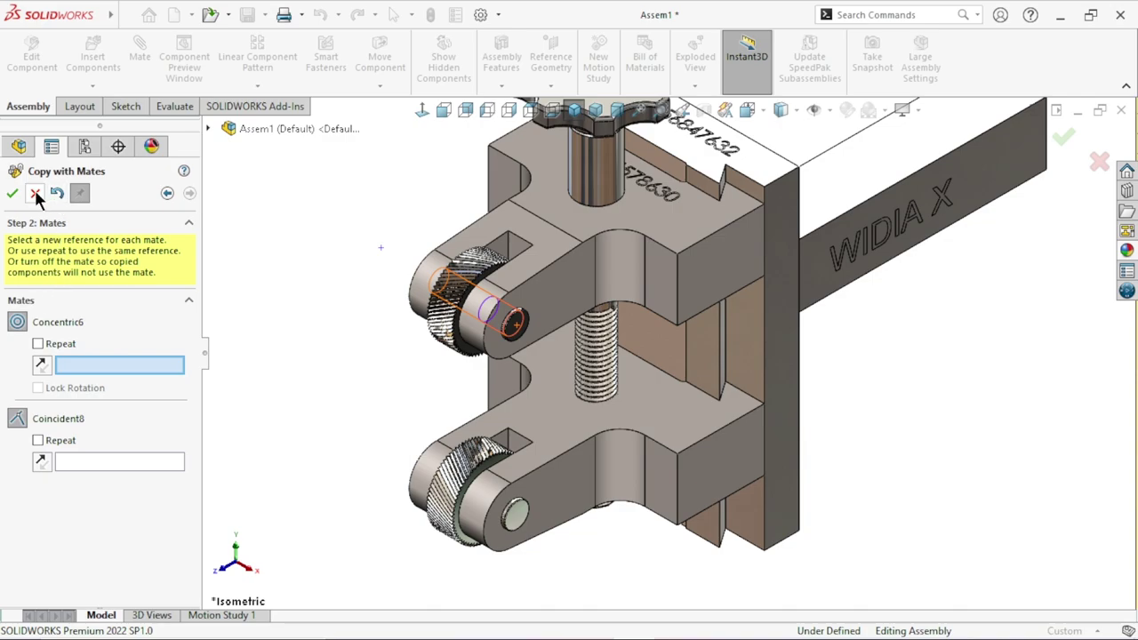
key(Return)
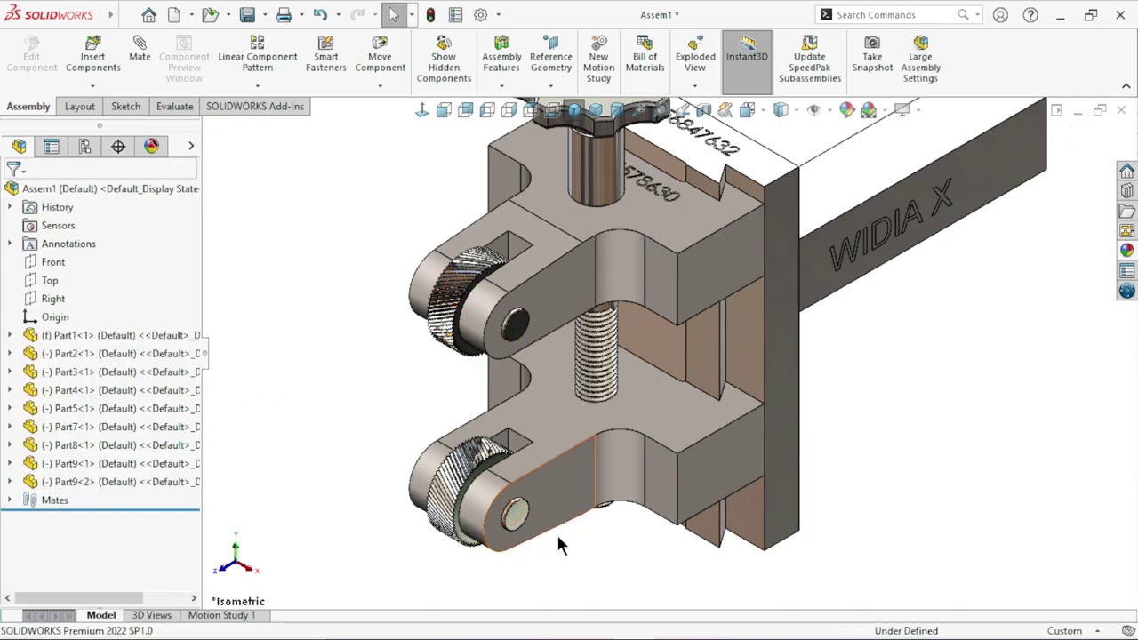
key(ctrl+7)
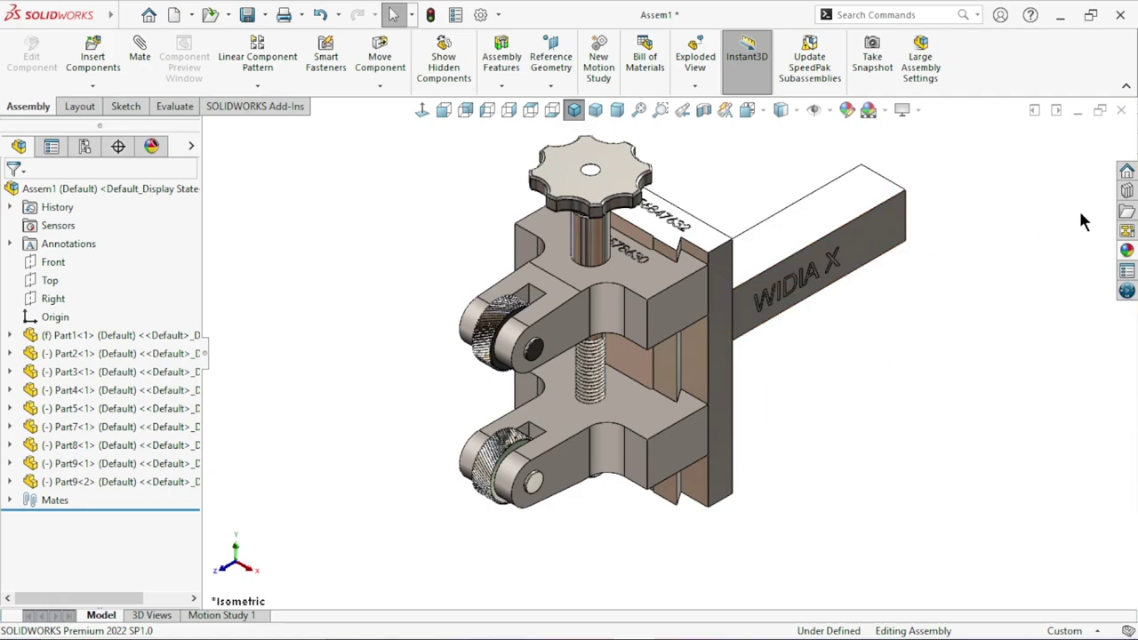
click(1127, 192)
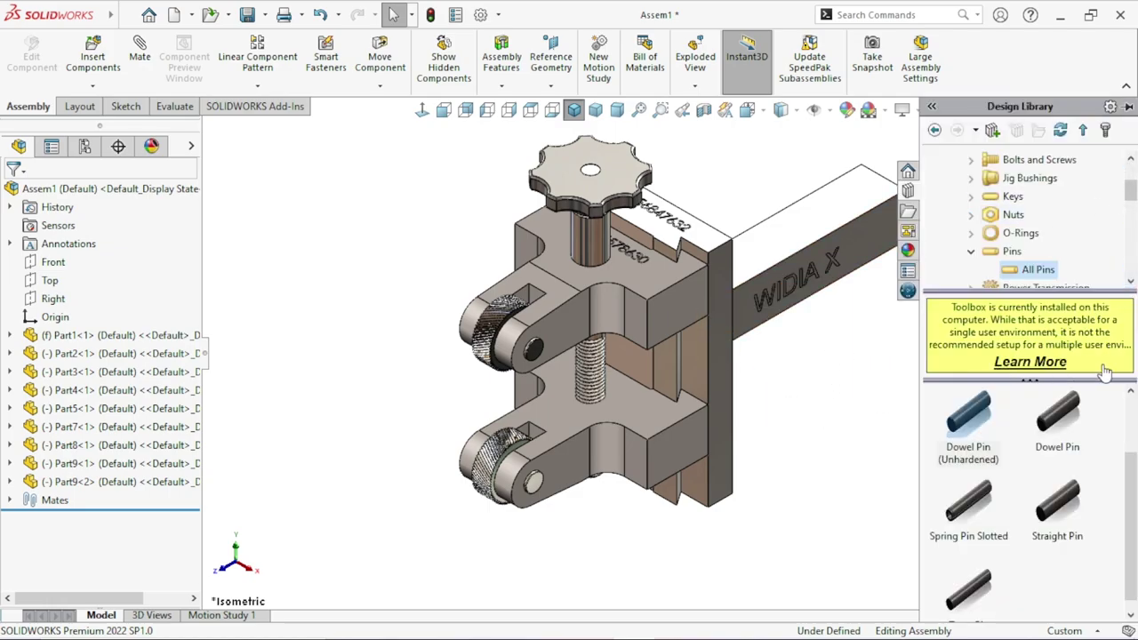
- Browse Toolbox to ANSI Inch > Pins > All Pins and drag Dowel Pin (Unhardened) into the assembly
click(941, 130)
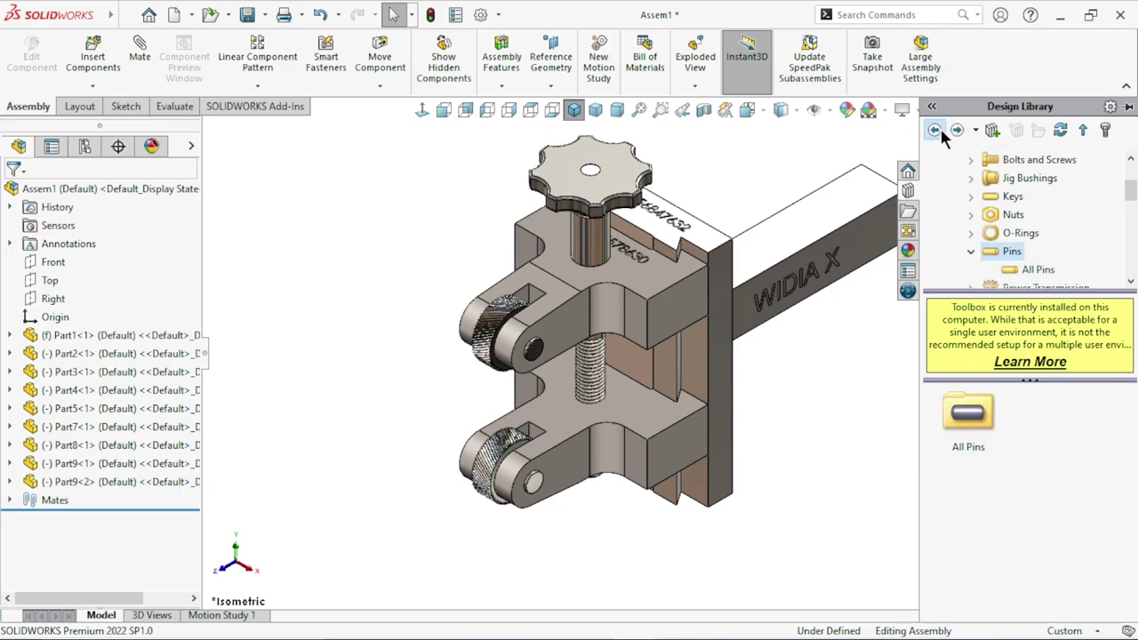
click(935, 131)
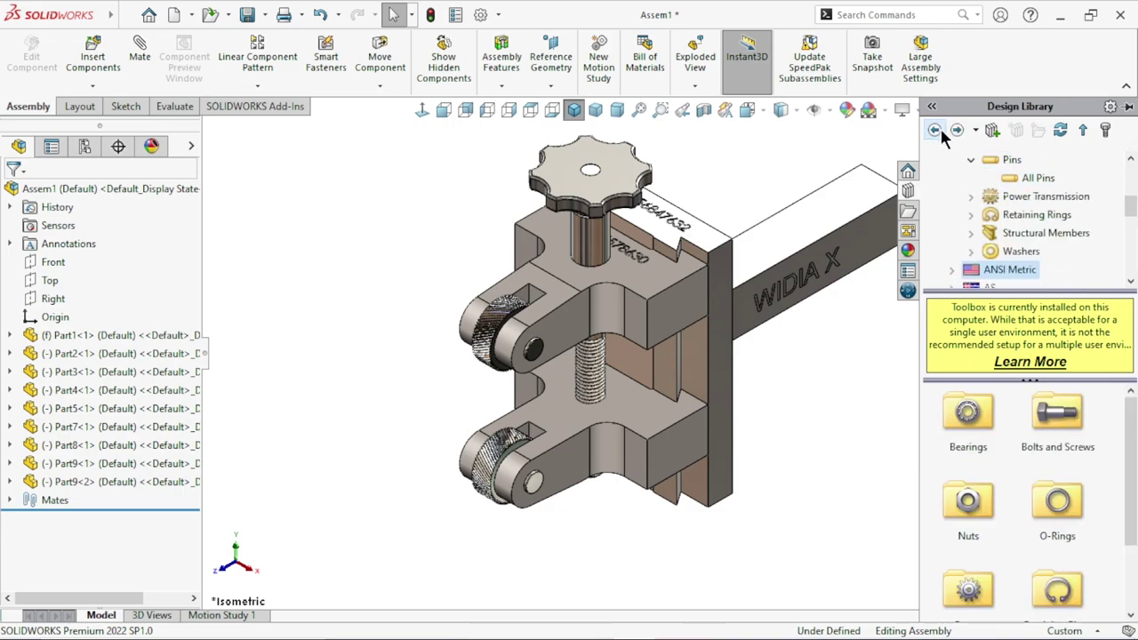
scroll(995, 218, up, 5)
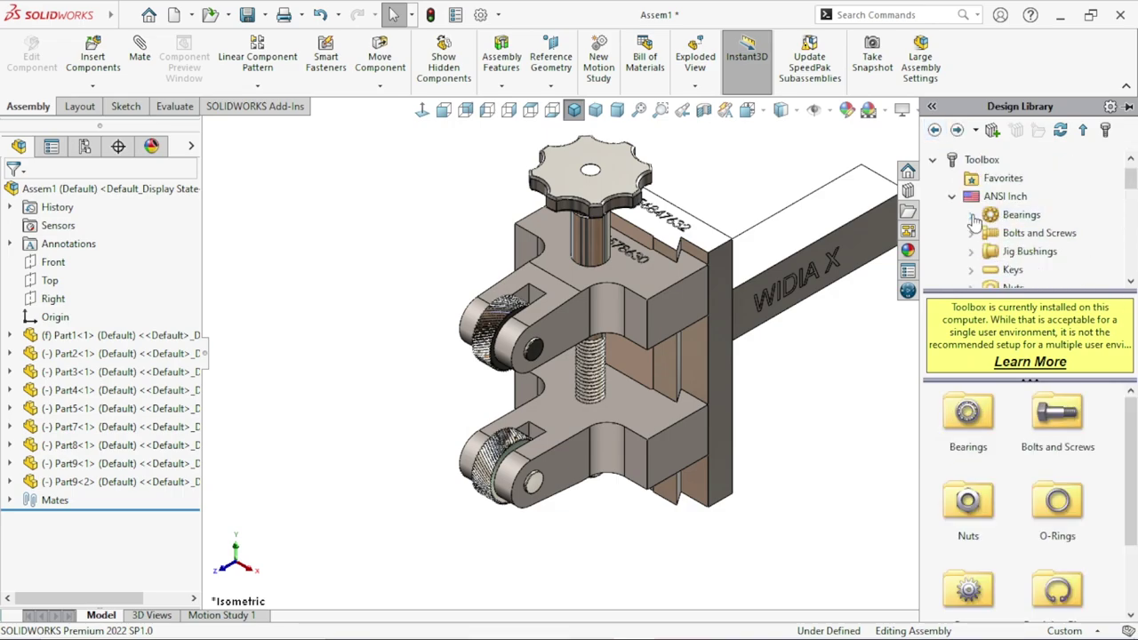
click(950, 197)
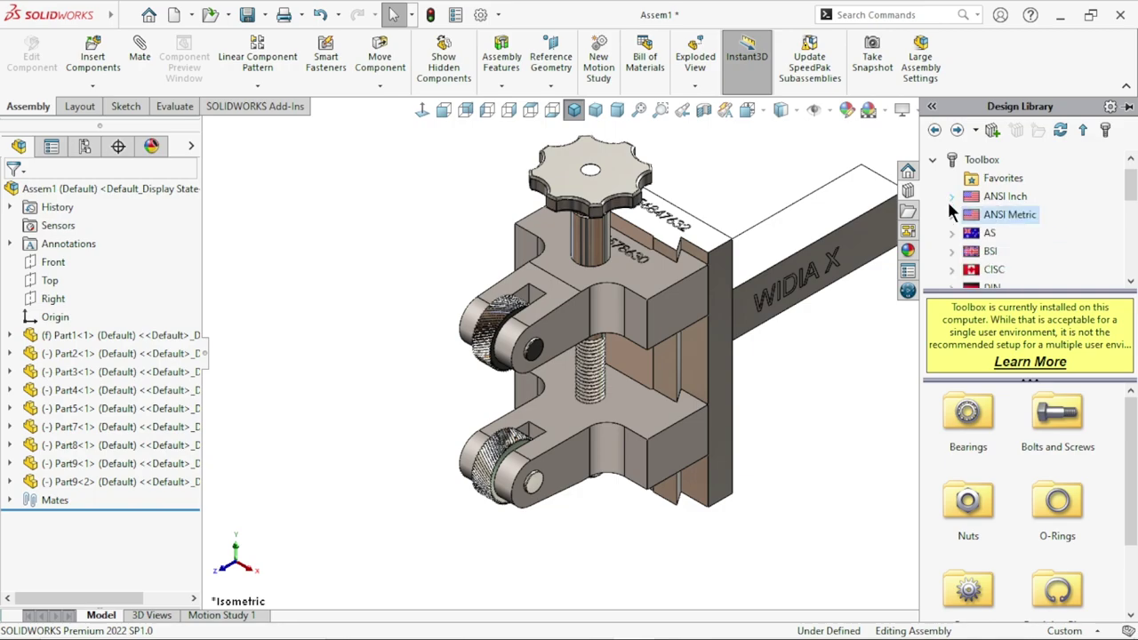
double_click(1006, 197)
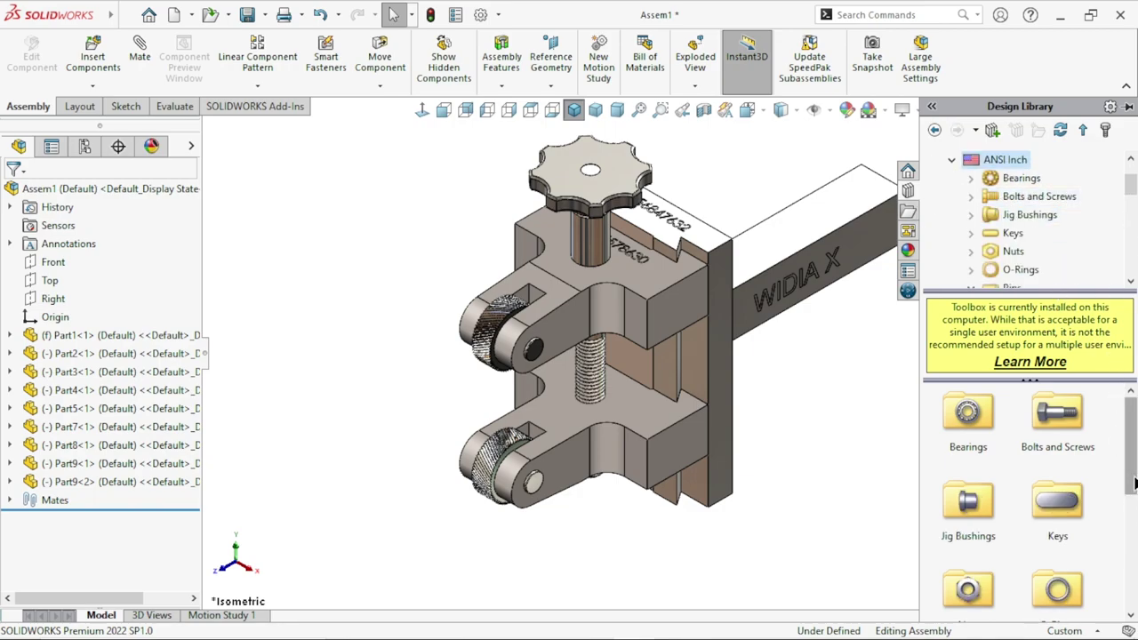
scroll(1049, 498, down, 4)
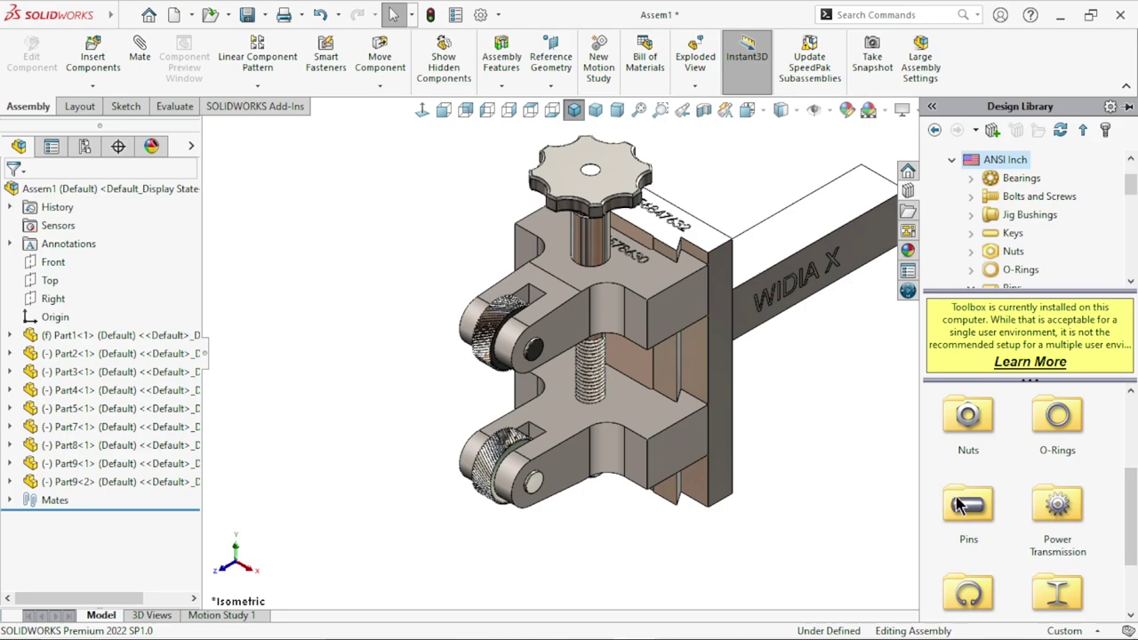
double_click(956, 499)
double_click(968, 411)
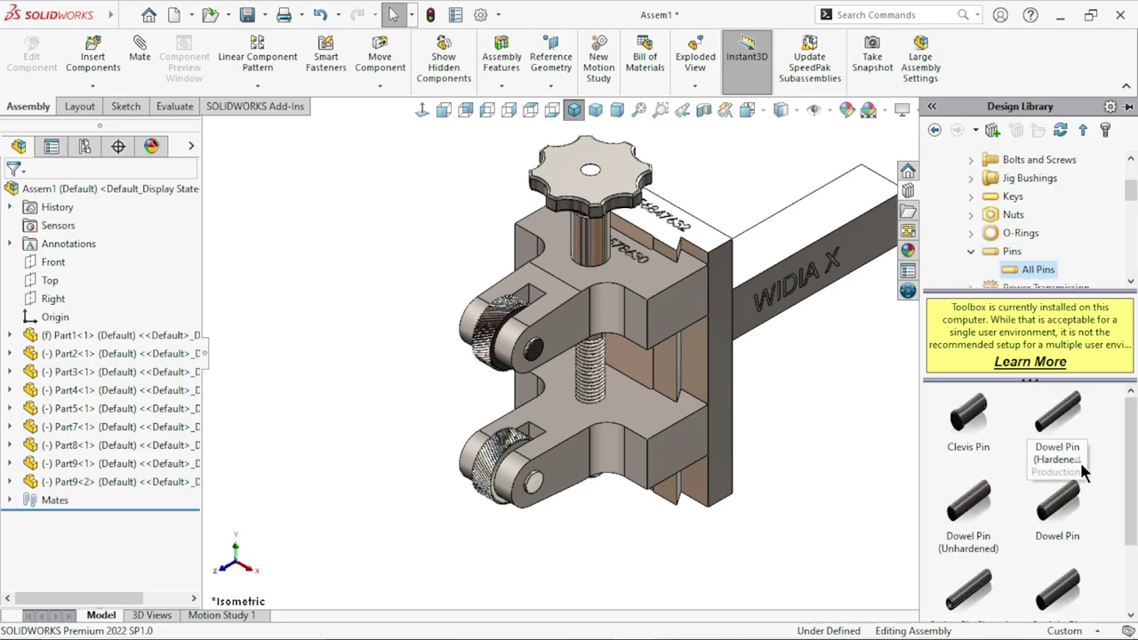
drag(1131, 472, 1132, 511)
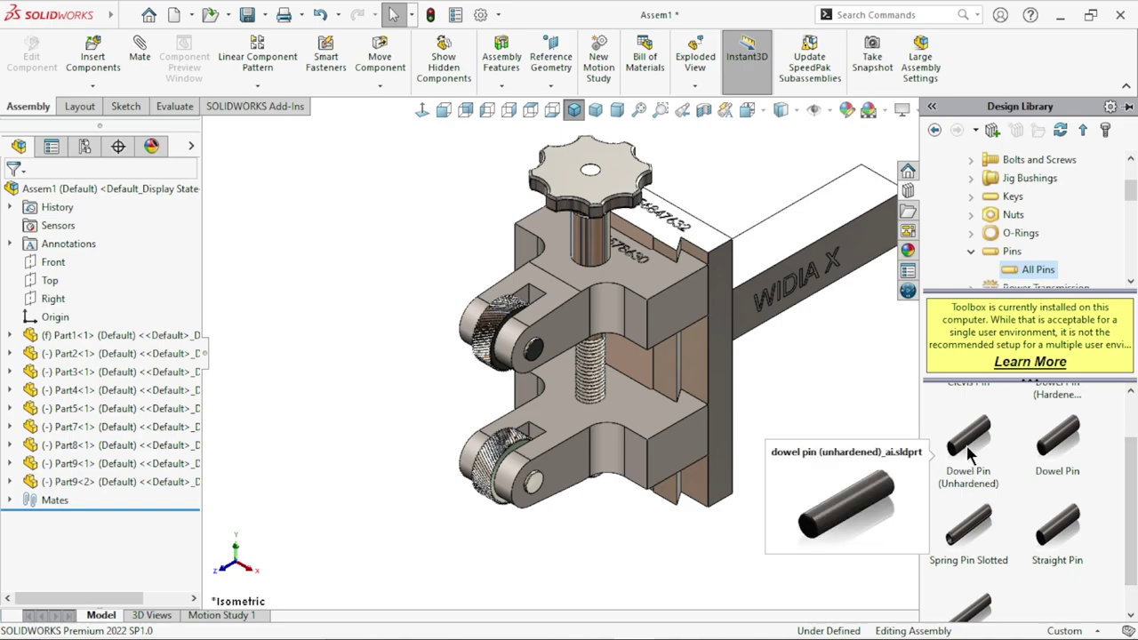
drag(964, 455, 346, 264)
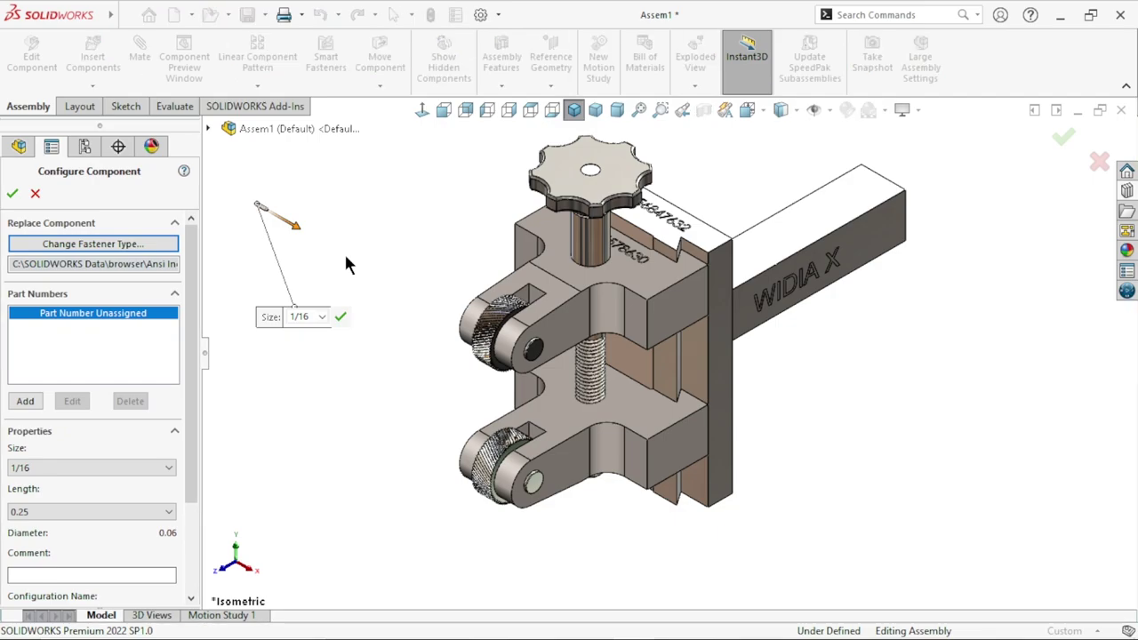
- Size the unhardened dowel pin to 1/8 by 0.625 and place a single copy
click(112, 463)
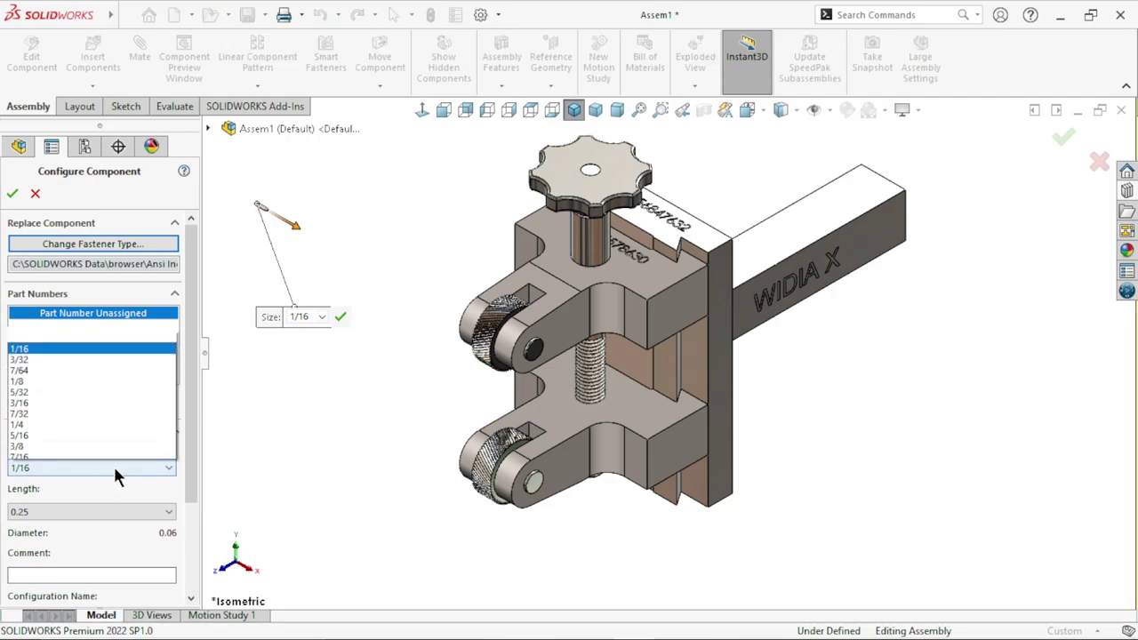
click(35, 322)
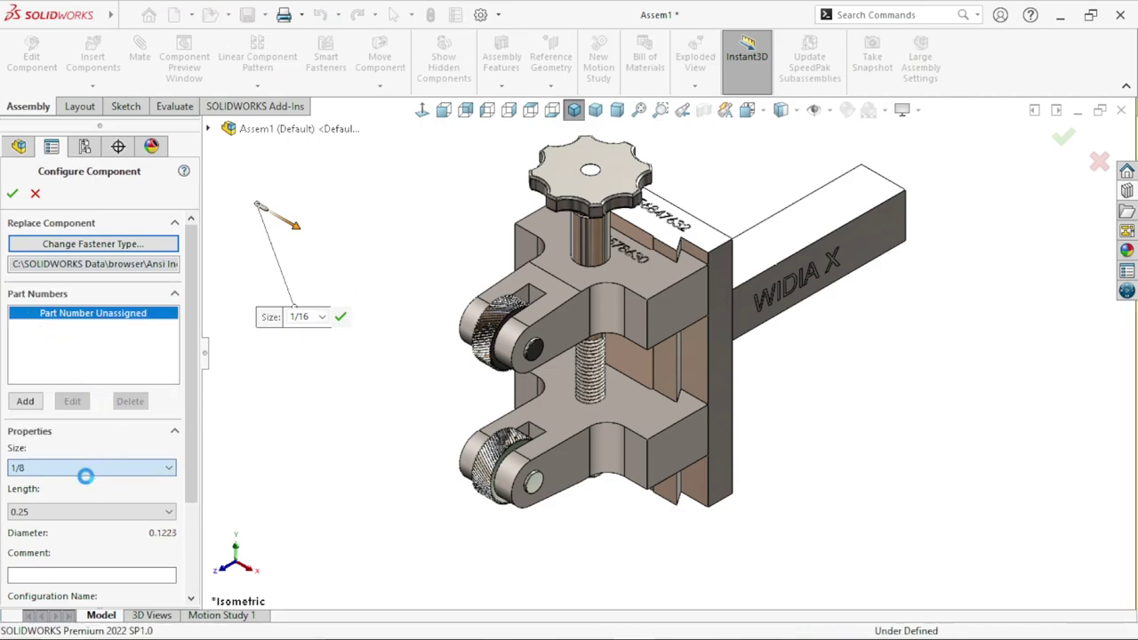
click(96, 512)
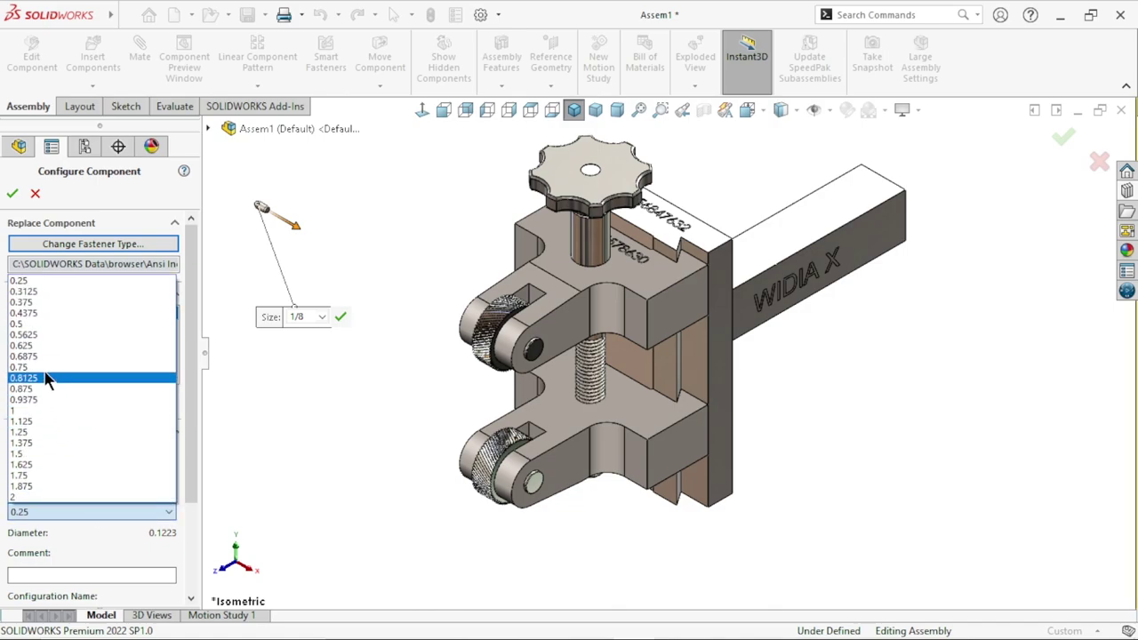
click(34, 345)
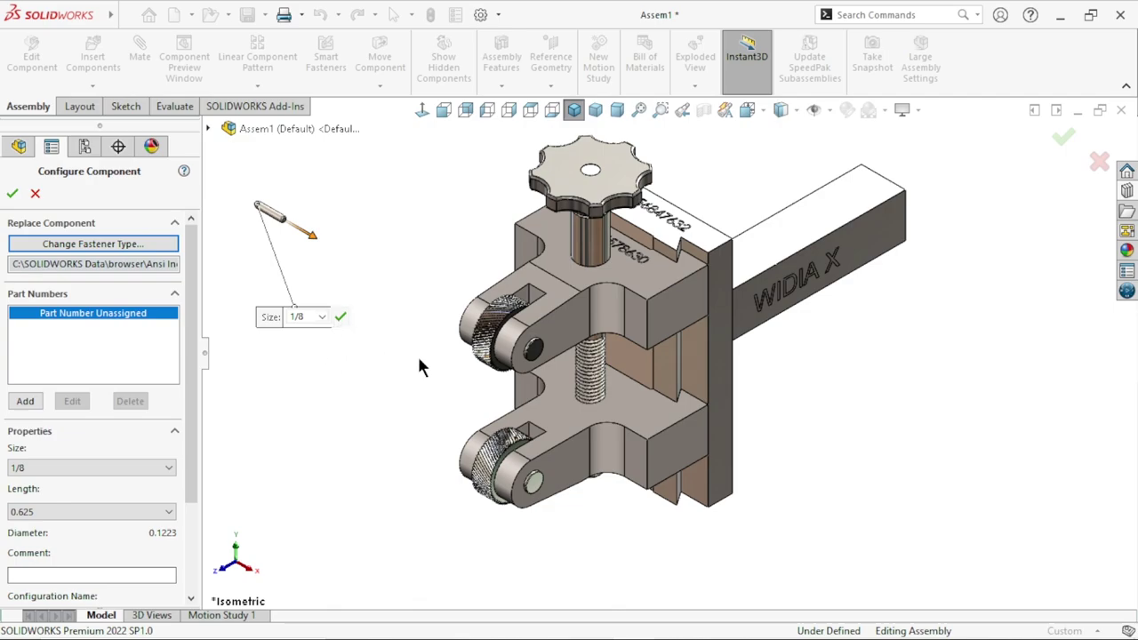
click(12, 194)
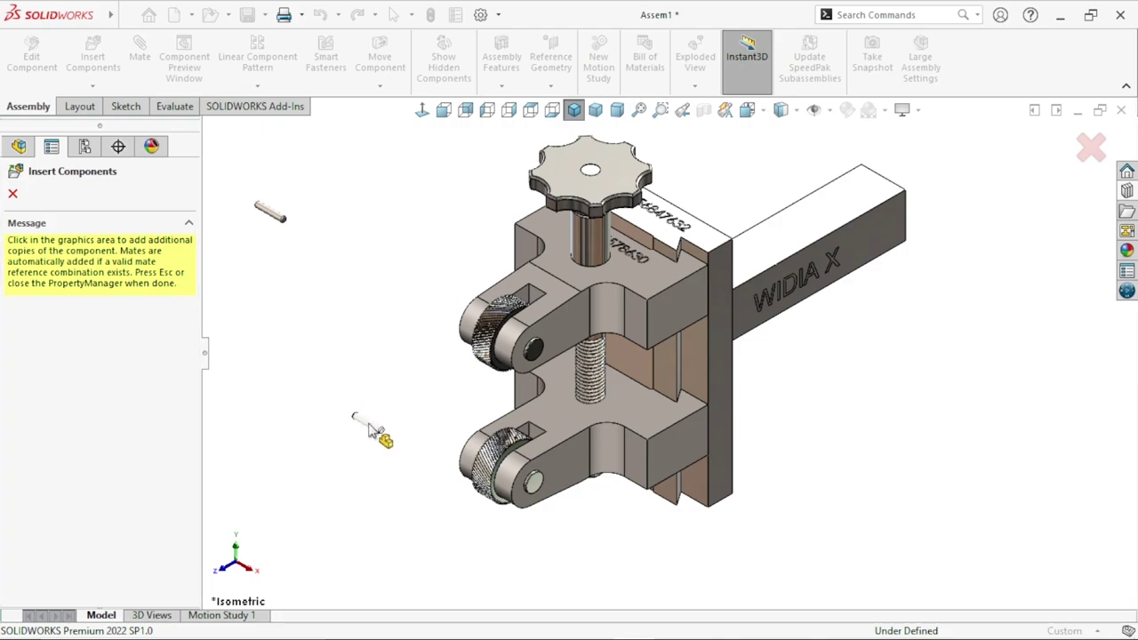
key(Escape)
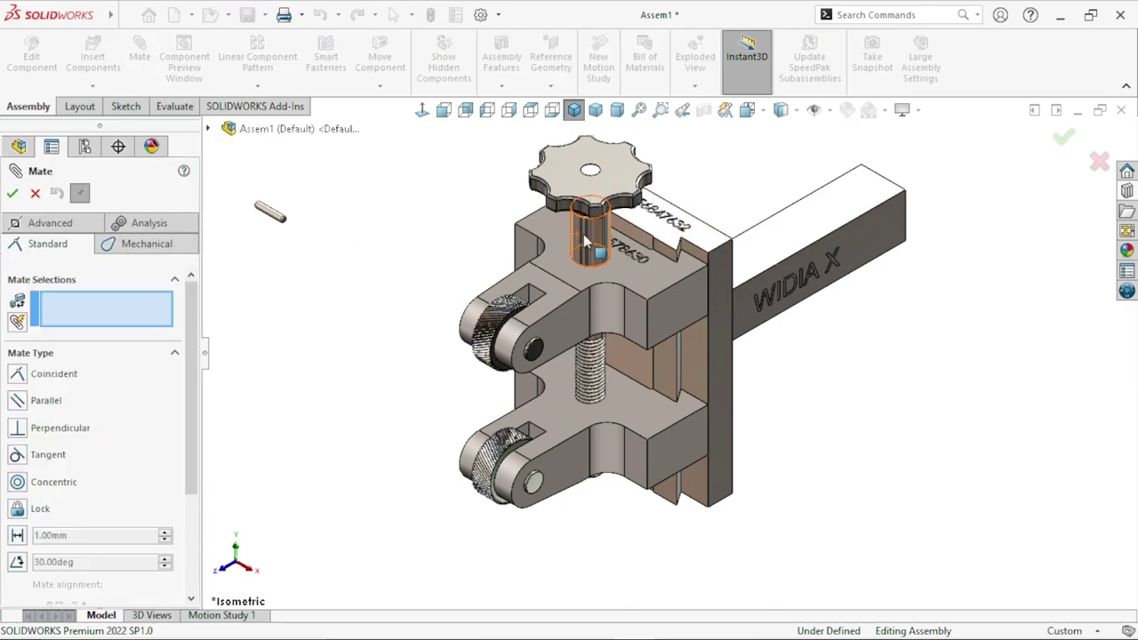
- Select Part4's 3 mm cross hole and the dowel pin's face for a Concentric mate
scroll(586, 241, down, 5)
middle_drag(609, 256, 571, 252)
scroll(642, 212, down, 3)
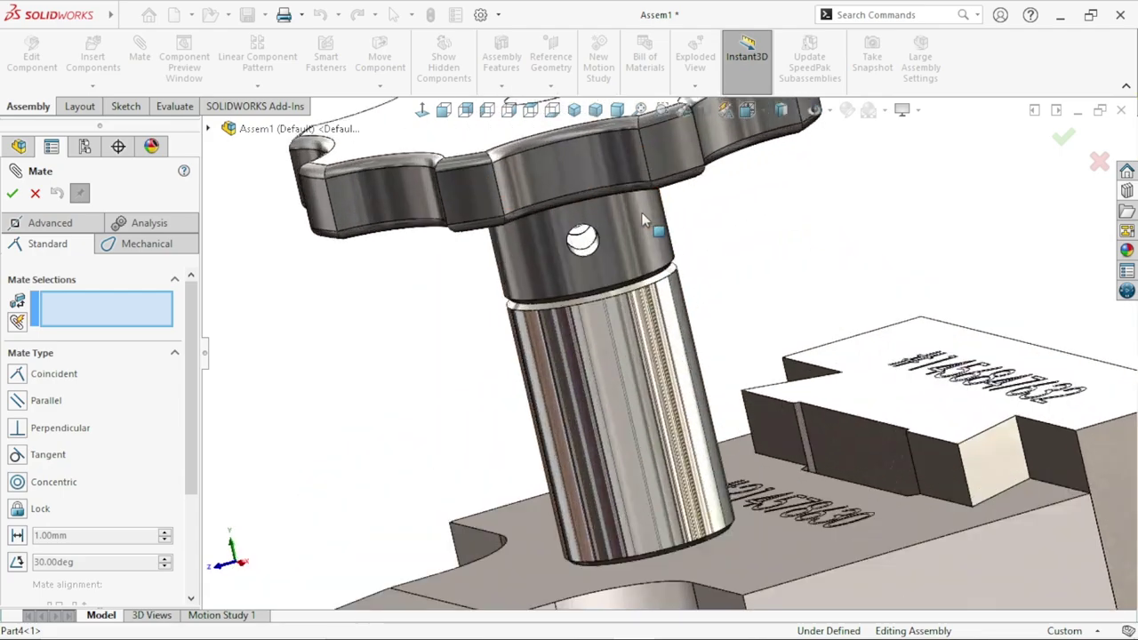
scroll(641, 212, down, 3)
click(541, 300)
scroll(444, 360, up, 2)
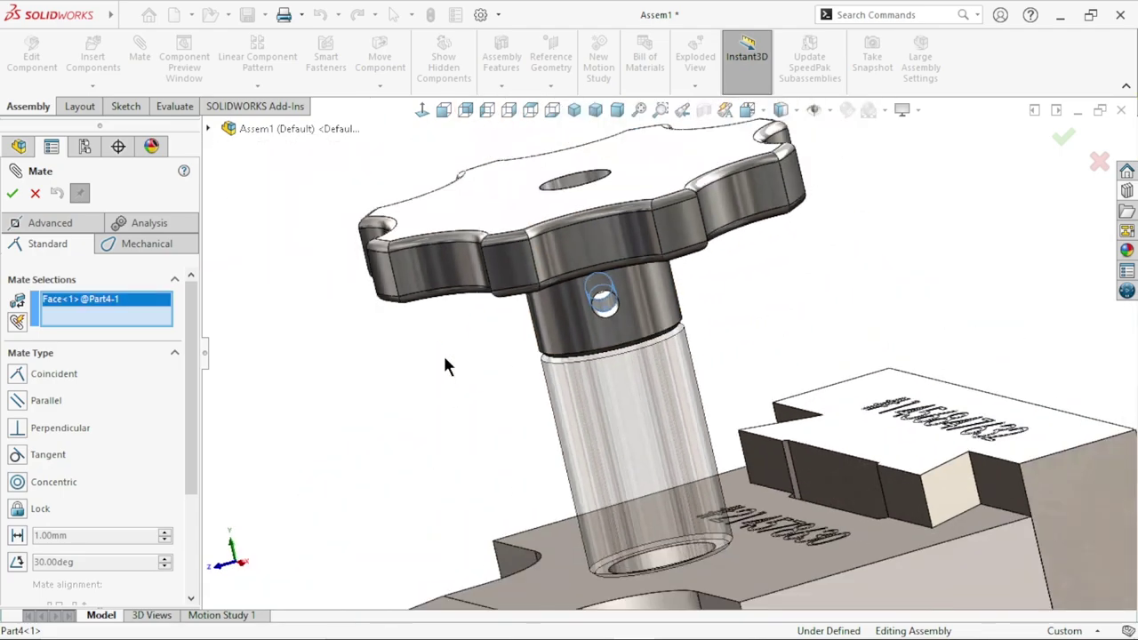
scroll(376, 325, up, 2)
scroll(376, 330, up, 3)
scroll(386, 542, down, 2)
scroll(386, 542, down, 3)
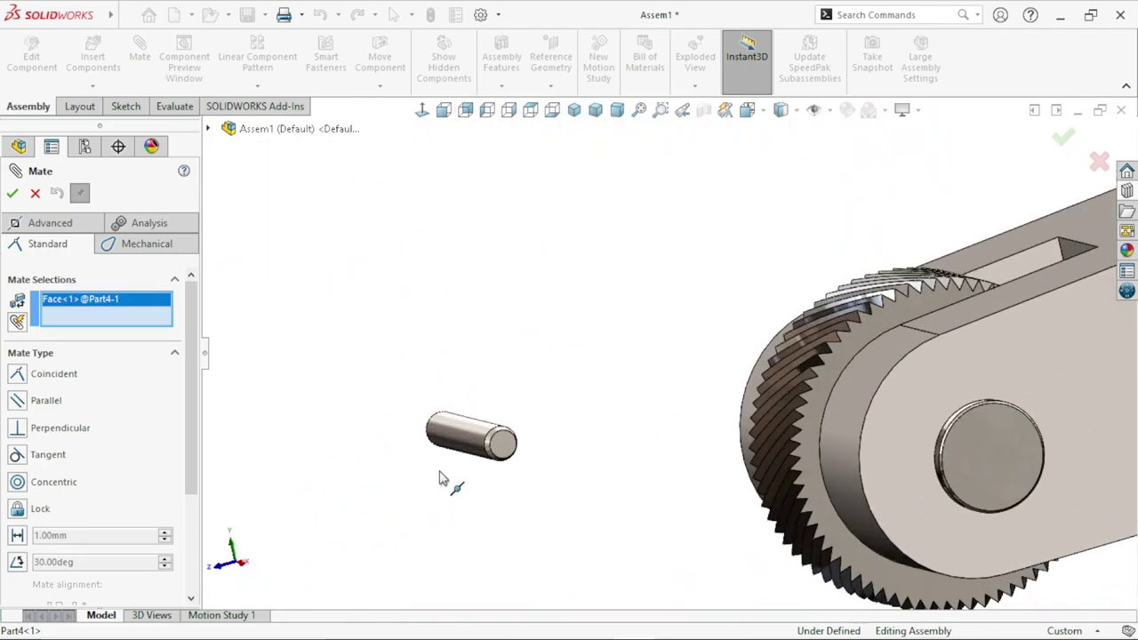
click(463, 447)
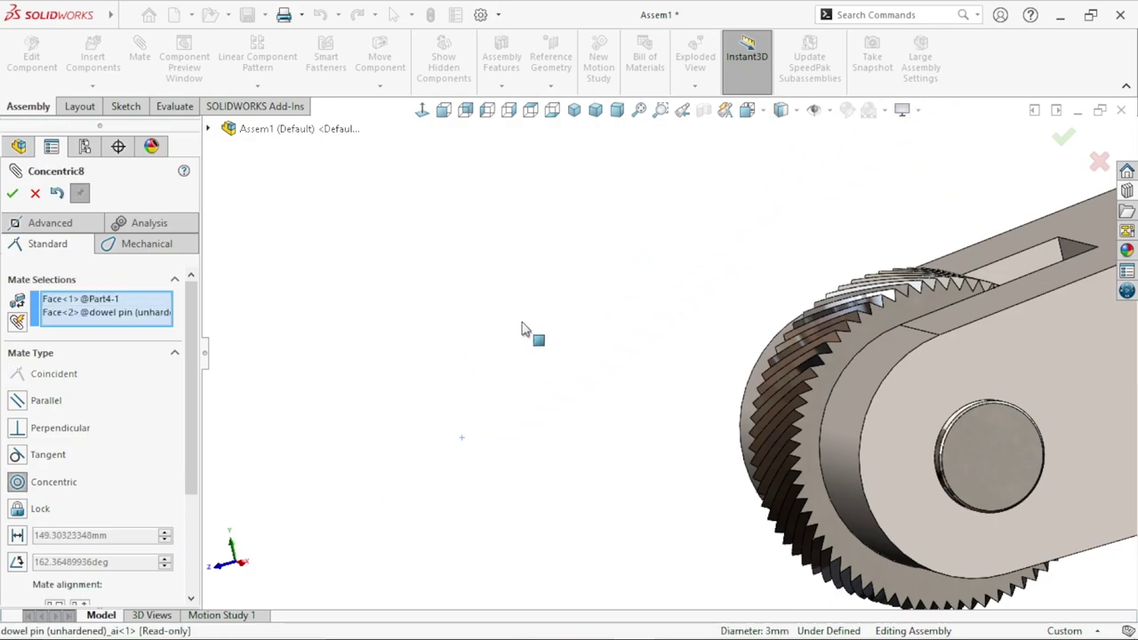
- Accept the Concentric mate and bring up the advanced mate types
scroll(528, 327, up, 3)
scroll(529, 329, up, 1)
scroll(622, 315, down, 3)
scroll(636, 309, down, 2)
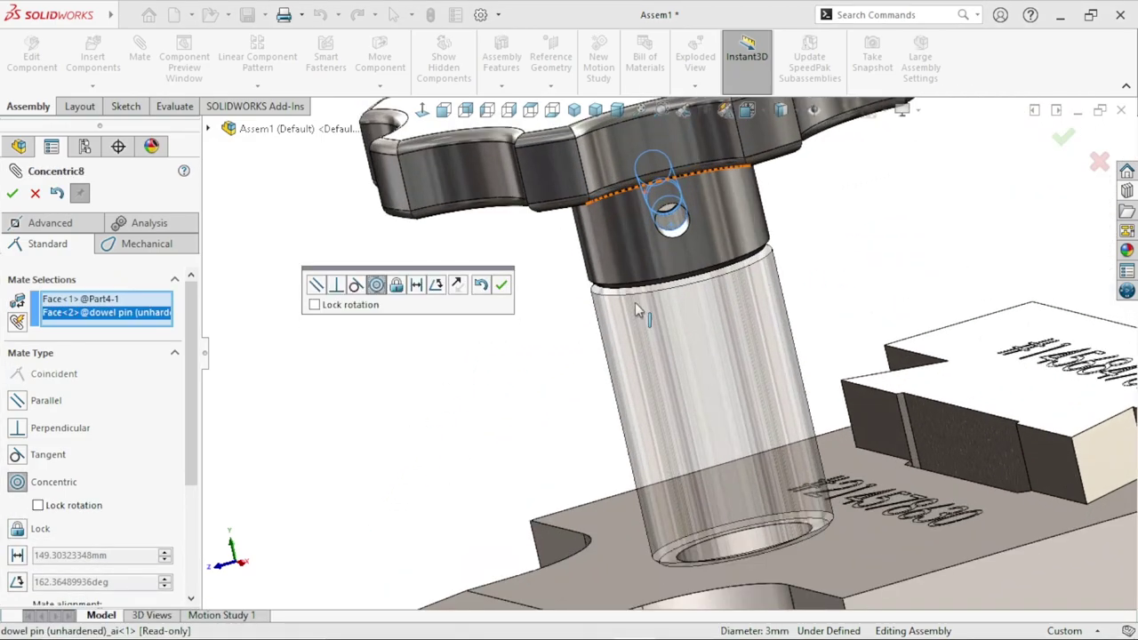
click(499, 287)
mouse_move(477, 330)
middle_down()
mouse_move(754, 258)
mouse_move(520, 309)
mouse_move(271, 318)
middle_up()
click(70, 227)
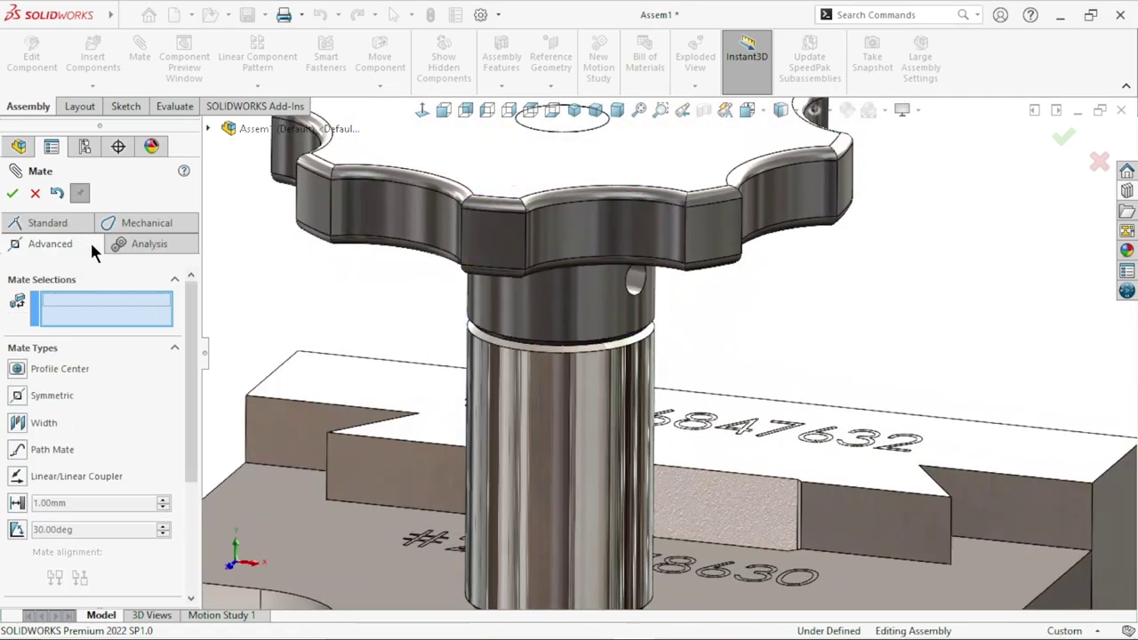
- Start a Width mate and pull the dowel pin out beside the knob hub for a clear view
click(20, 432)
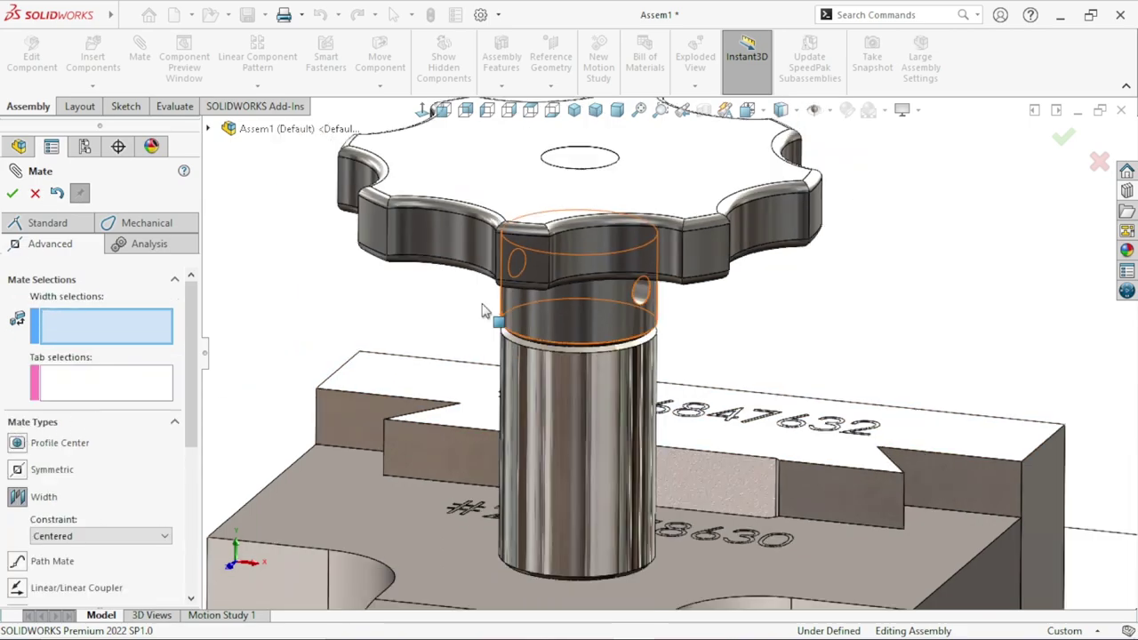
middle_drag(482, 312, 610, 297)
scroll(551, 349, down, 2)
middle_drag(550, 348, 560, 334)
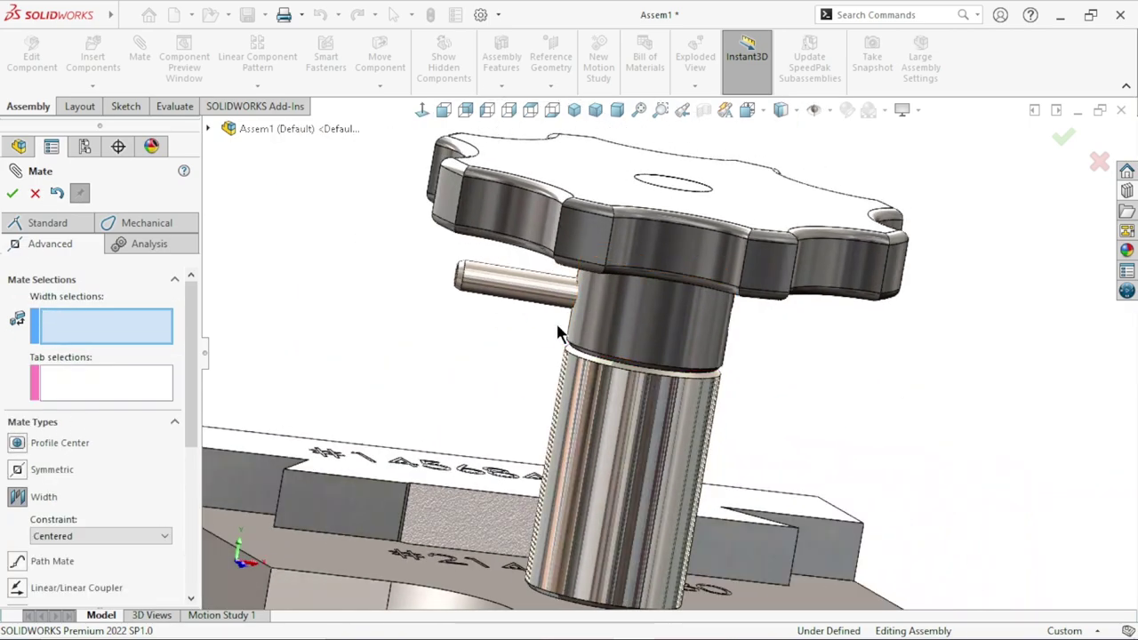
drag(416, 297, 376, 297)
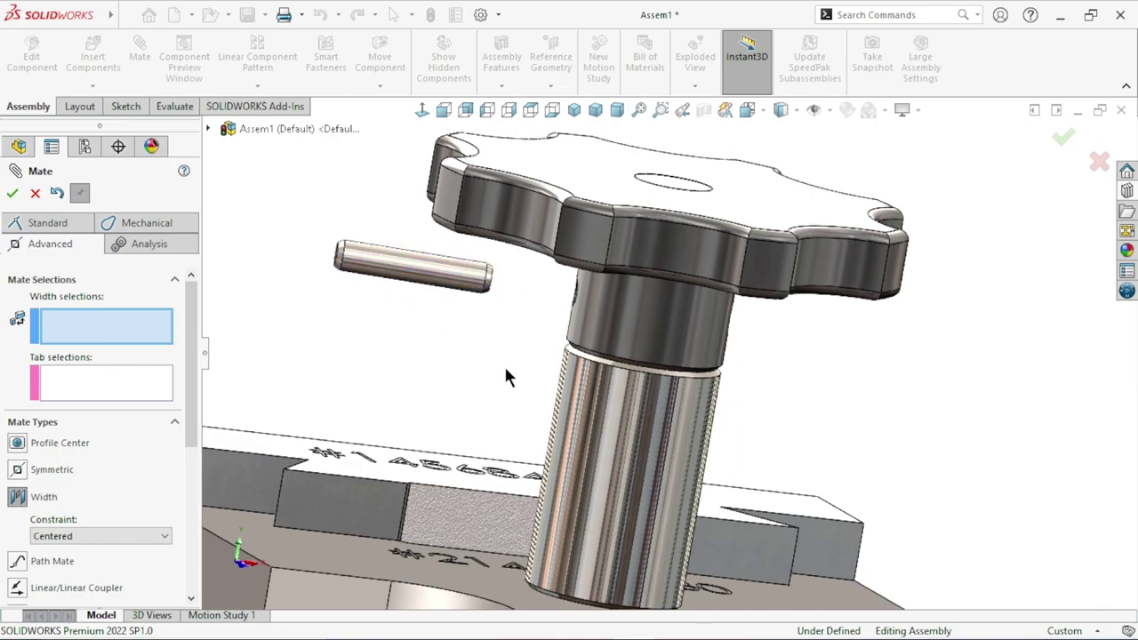
mouse_move(495, 368)
middle_down()
mouse_move(459, 380)
mouse_move(397, 312)
mouse_move(446, 335)
mouse_move(450, 308)
middle_up()
scroll(456, 265, up, 3)
scroll(590, 262, down, 5)
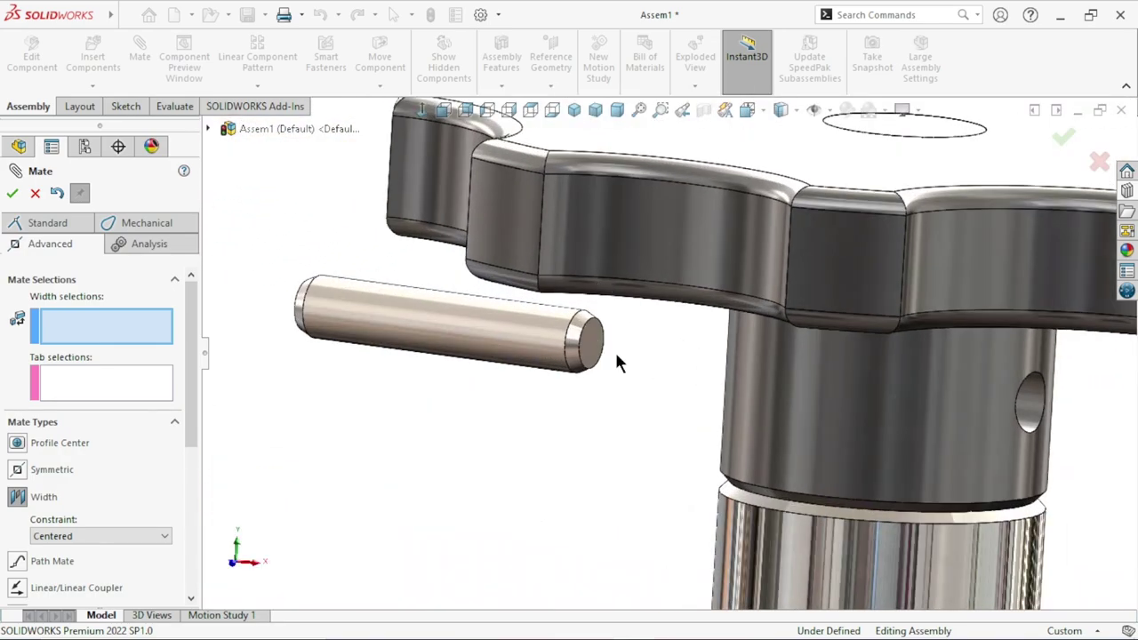
- Center the pin with both end faces as width references and the hub cylinder as tab, then close Mate
click(588, 341)
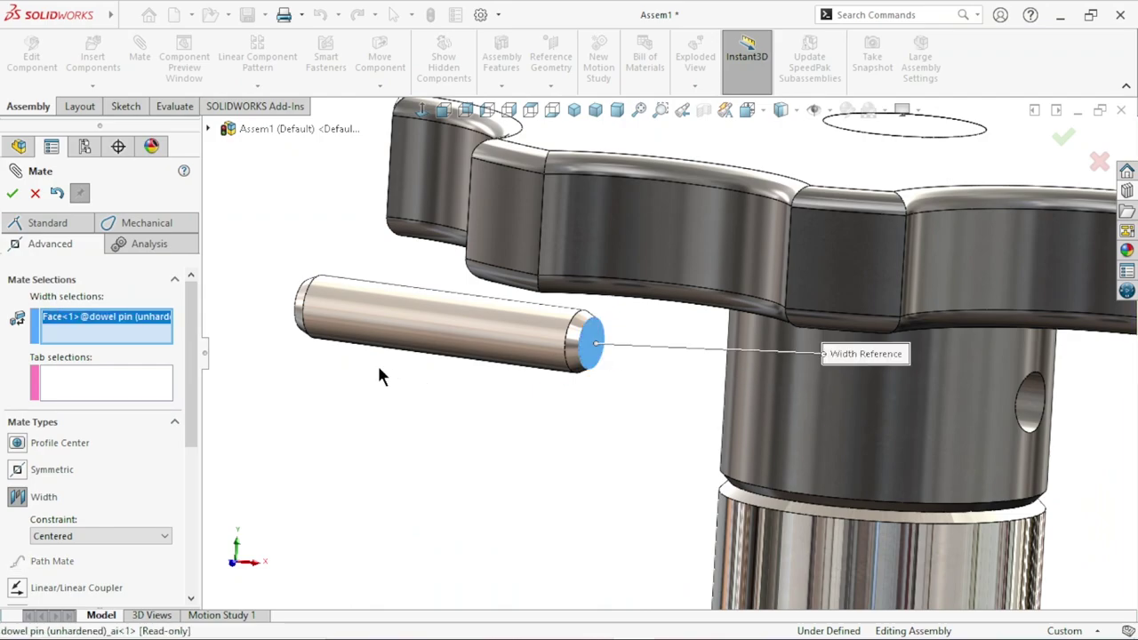
mouse_move(379, 373)
middle_down()
mouse_move(394, 353)
mouse_move(462, 369)
middle_up()
click(317, 308)
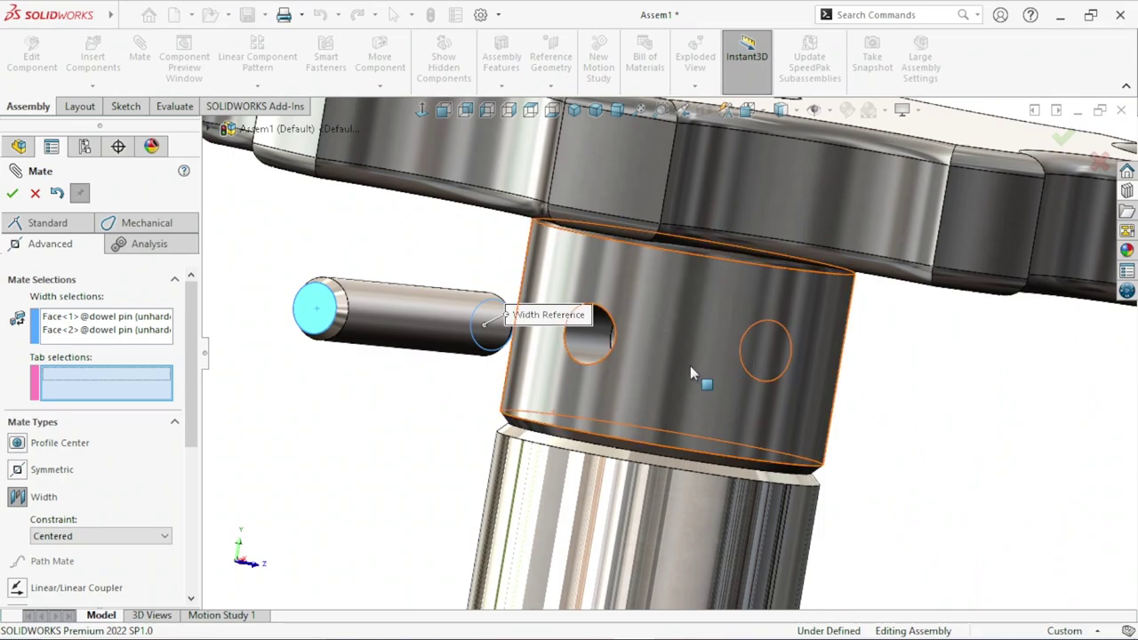
click(800, 395)
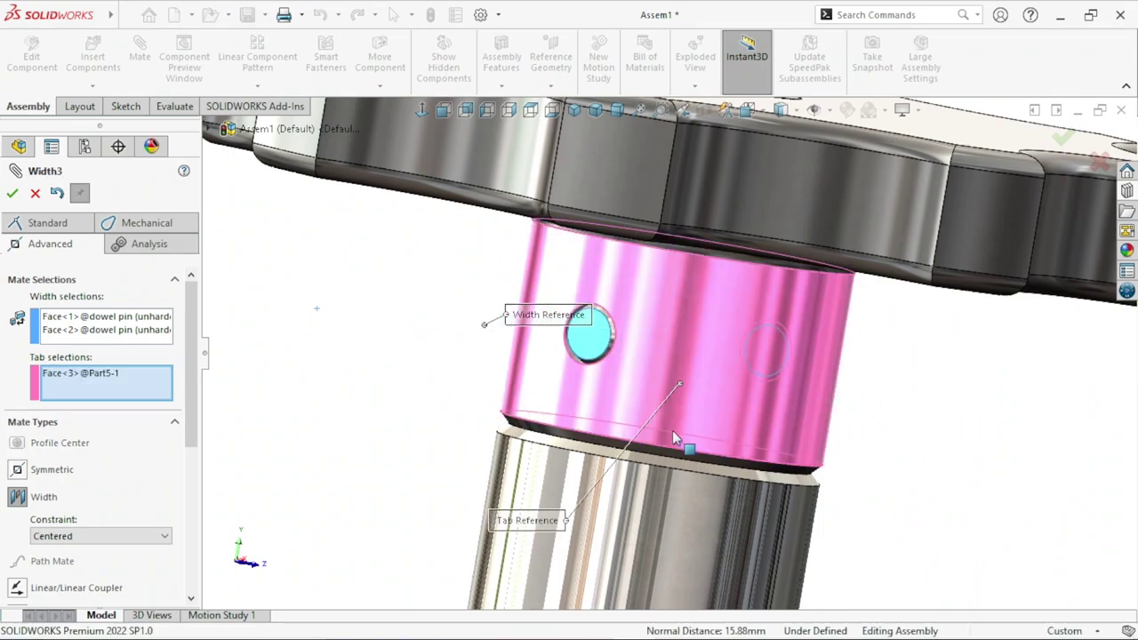
click(13, 193)
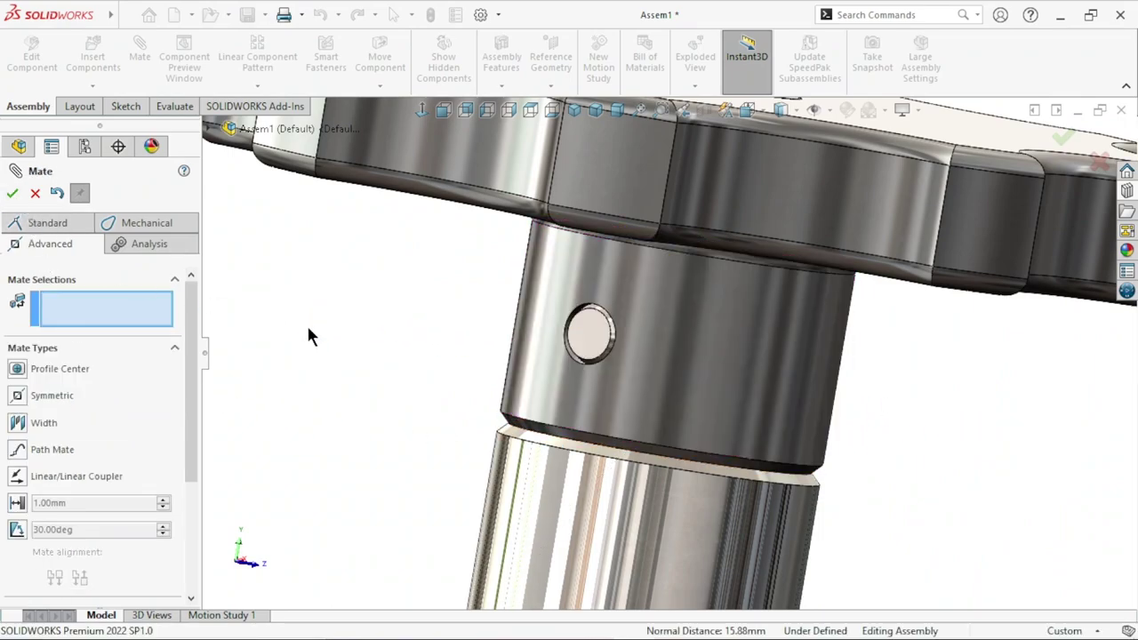
click(35, 195)
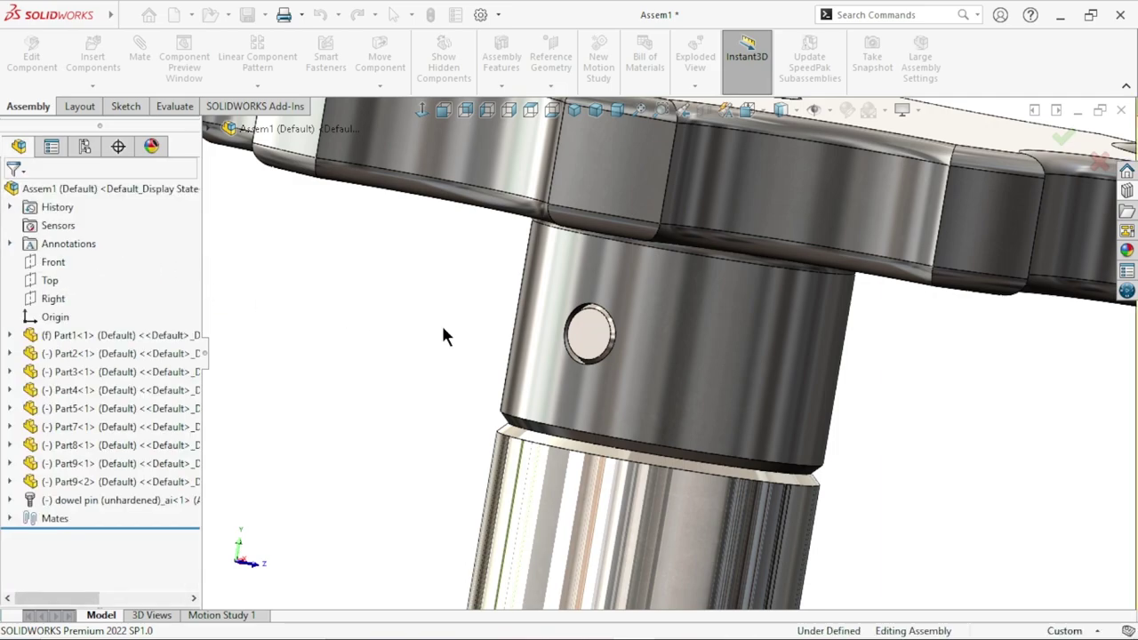
- Zoom out to show the whole clamp in isometric orientation
scroll(622, 343, up, 3)
scroll(782, 391, down, 2)
scroll(765, 421, up, 2)
scroll(574, 399, up, 2)
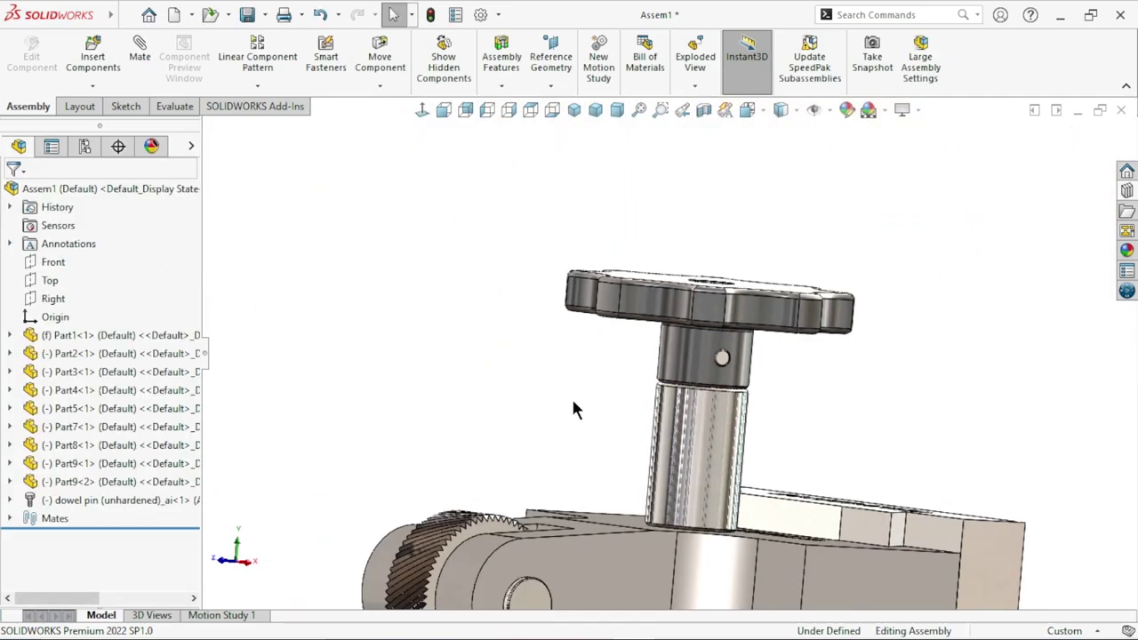
scroll(626, 387, up, 2)
scroll(675, 480, up, 2)
key(ctrl+7)
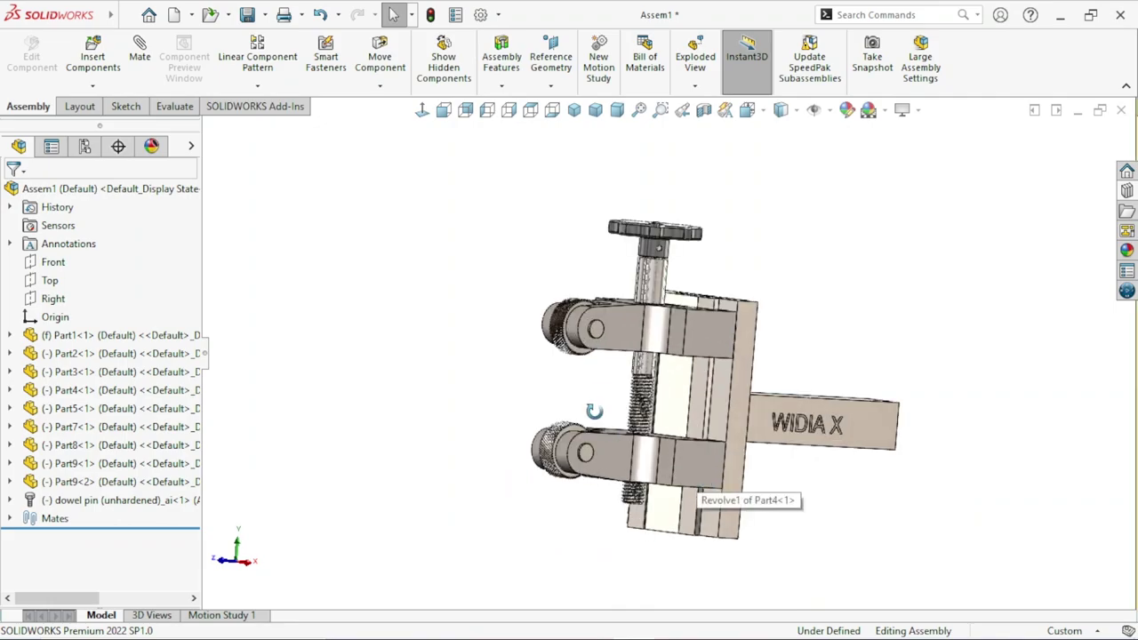
scroll(703, 444, down, 3)
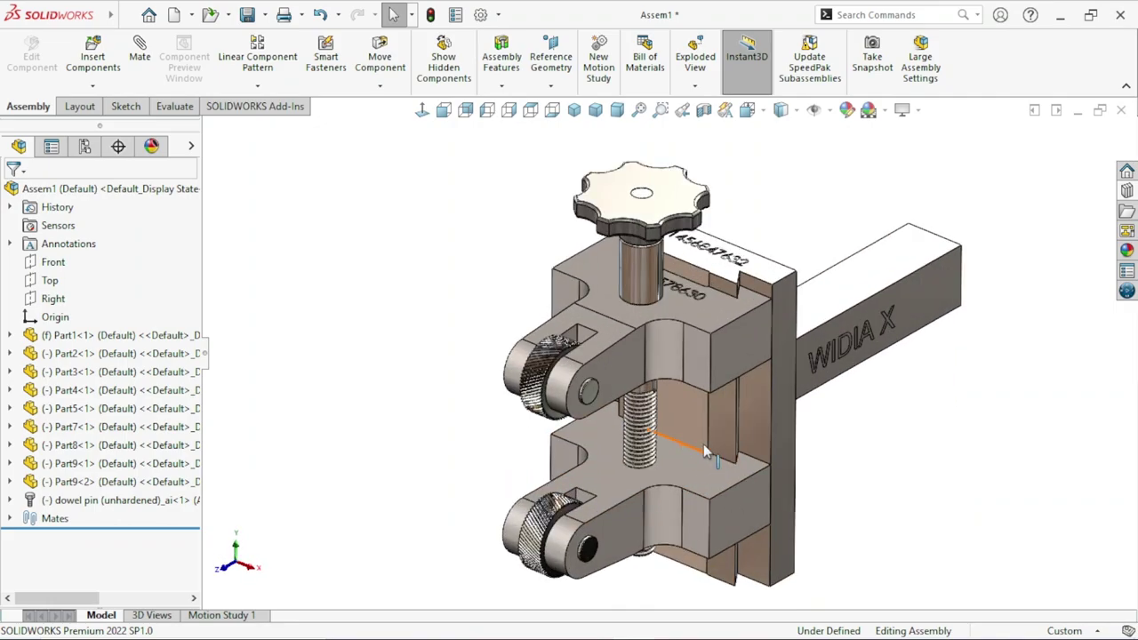
- Drag a Basic 3AM1 ring from Toolbox ANSI Metric > Retaining Rings > External into the assembly
click(1123, 190)
scroll(1022, 222, up, 3)
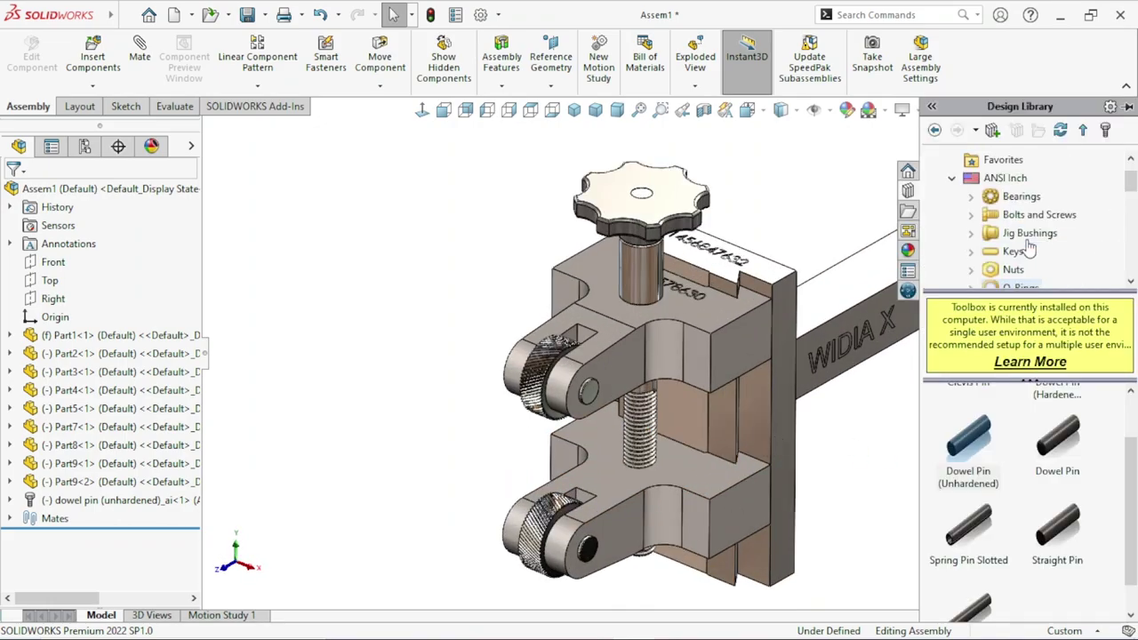
scroll(978, 222, up, 2)
click(951, 213)
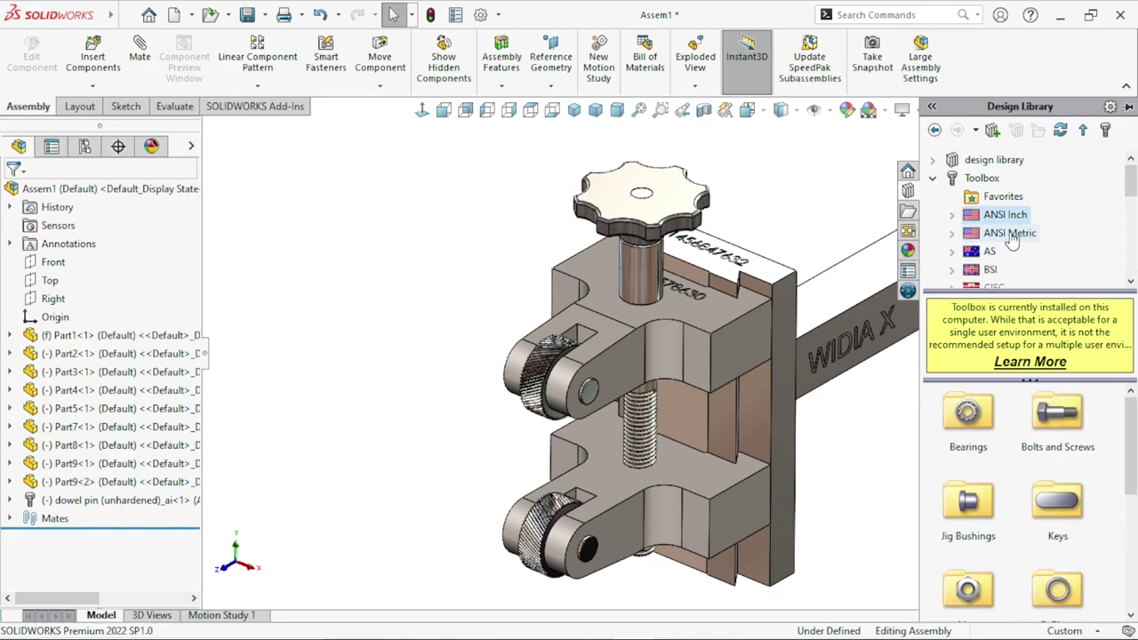
click(953, 233)
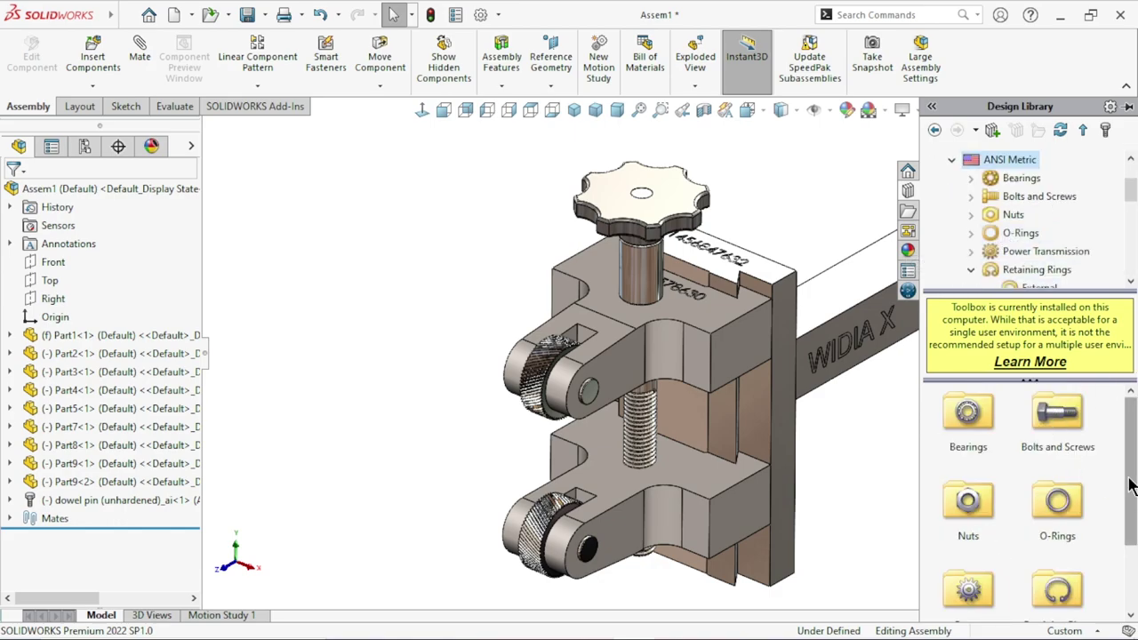
scroll(1131, 480, down, 2)
double_click(1056, 490)
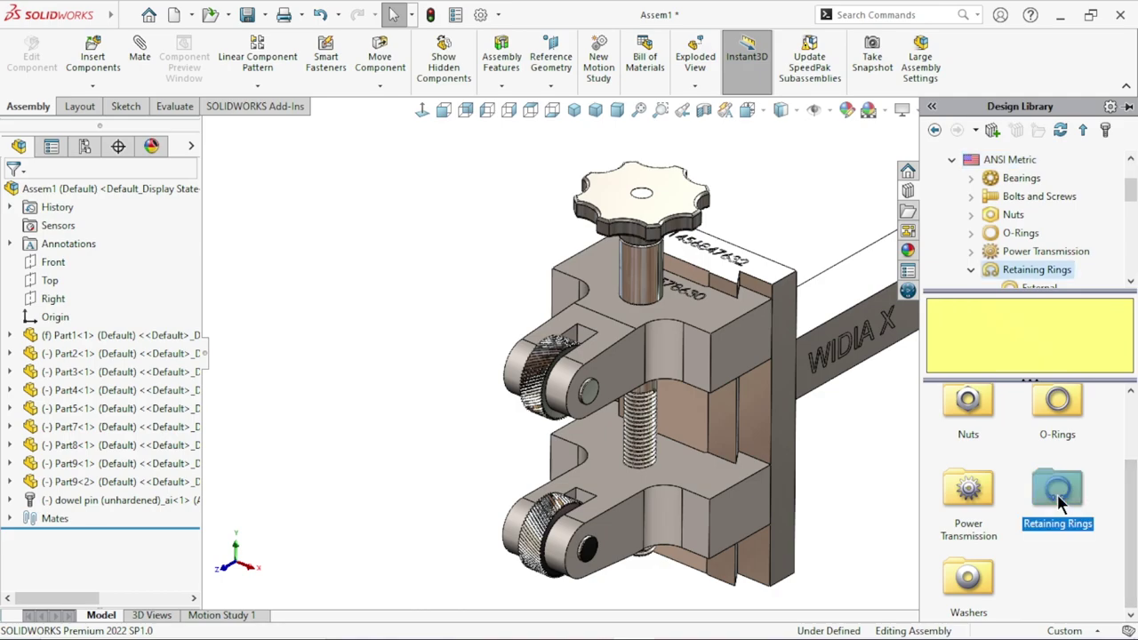
double_click(957, 428)
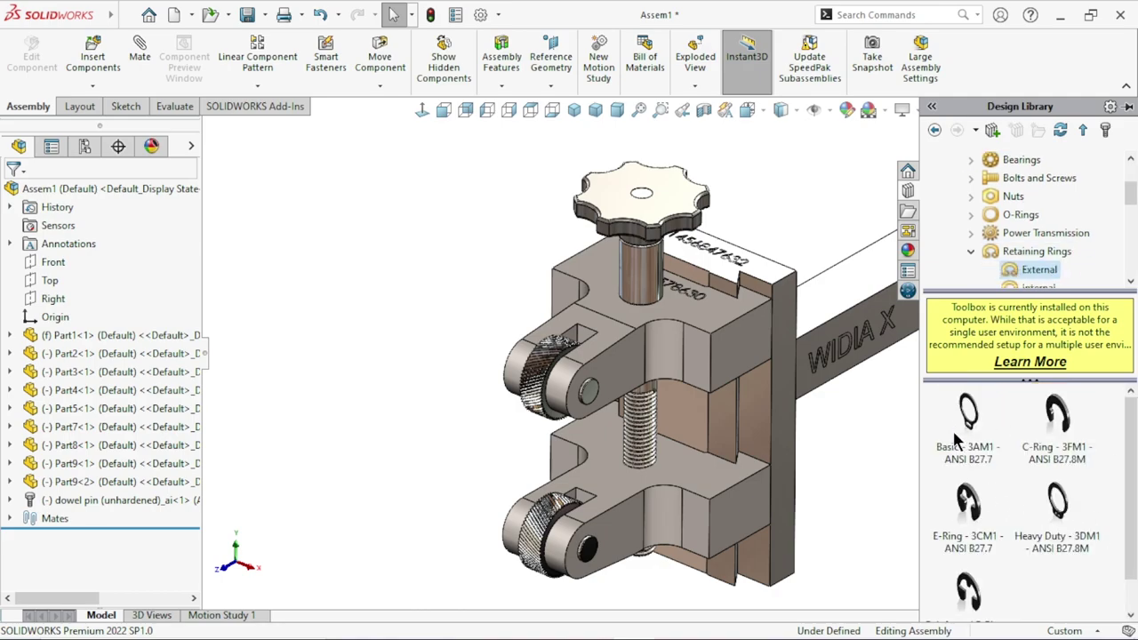
drag(981, 456, 387, 386)
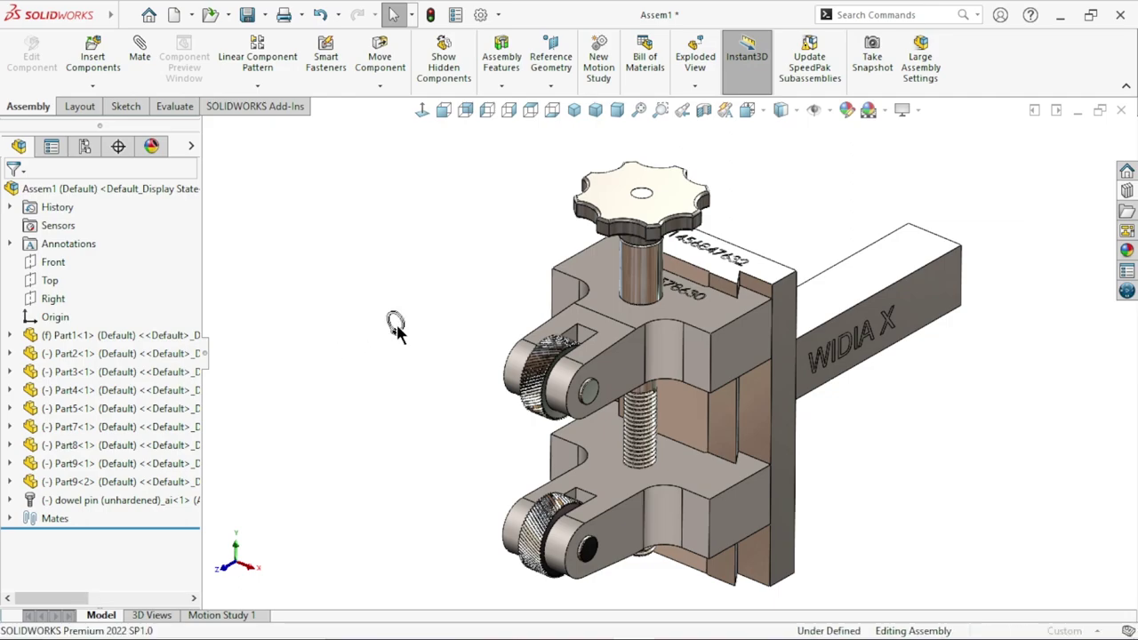
- Drop the retaining ring left of the clamp, keeping Shaft Diameter at 7 after browsing sizes
click(396, 324)
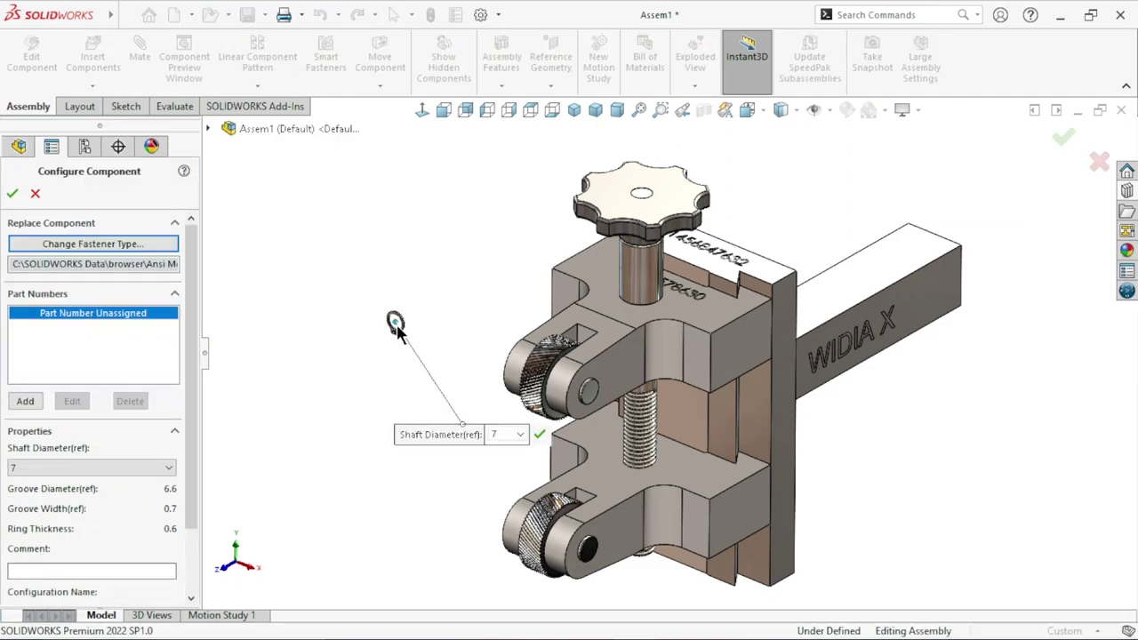
click(168, 467)
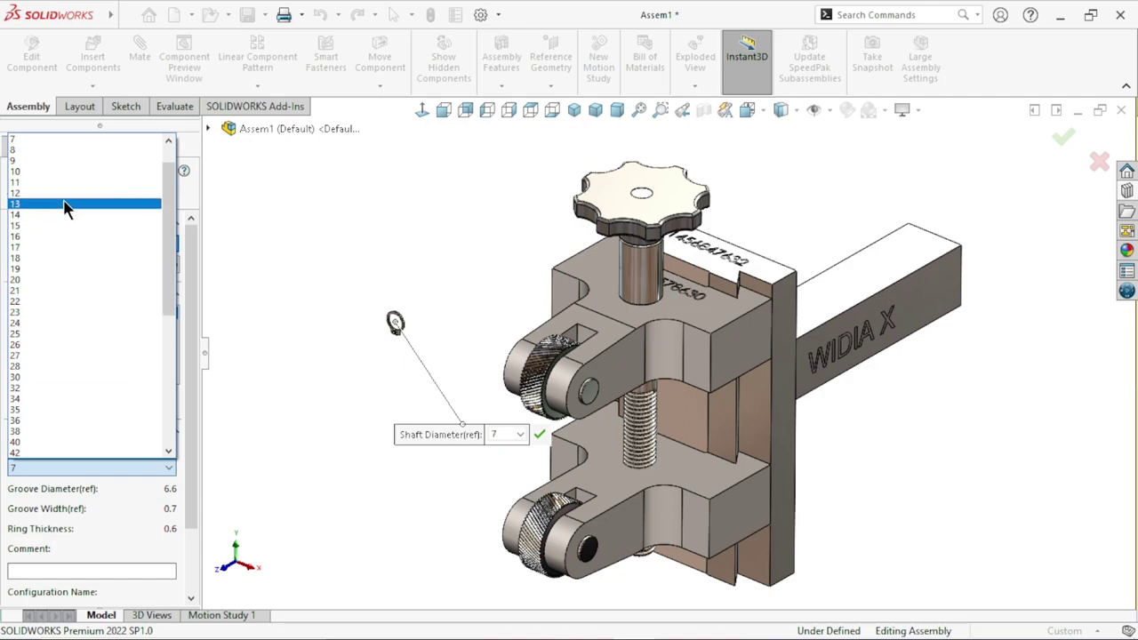
click(34, 151)
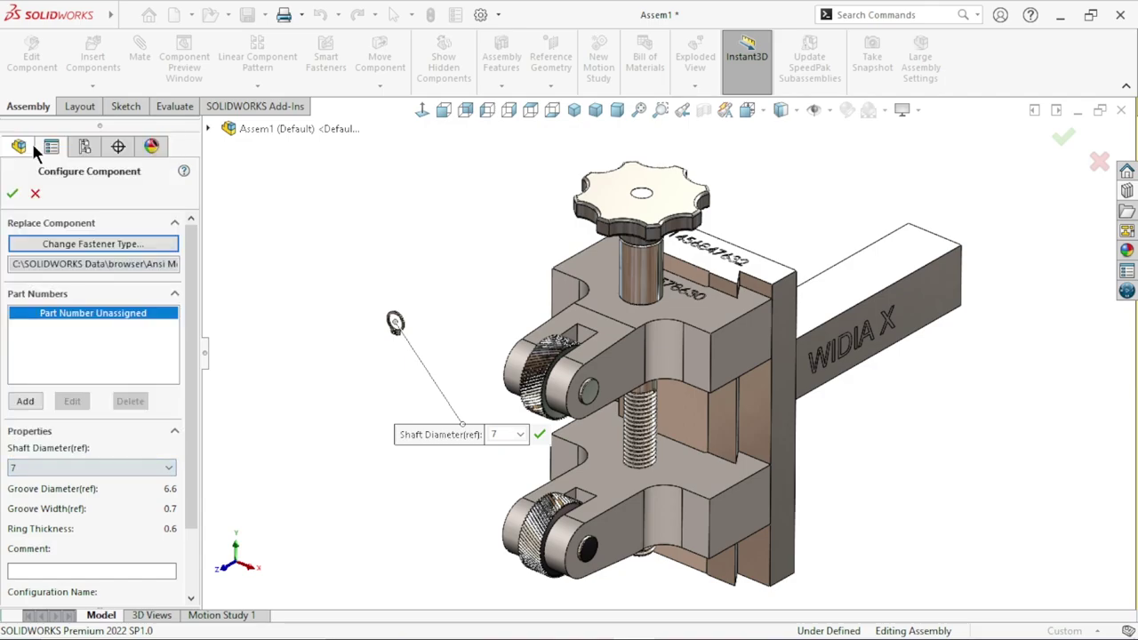
click(168, 468)
mouse_move(164, 293)
mouse_down()
mouse_move(167, 377)
mouse_move(190, 223)
mouse_up()
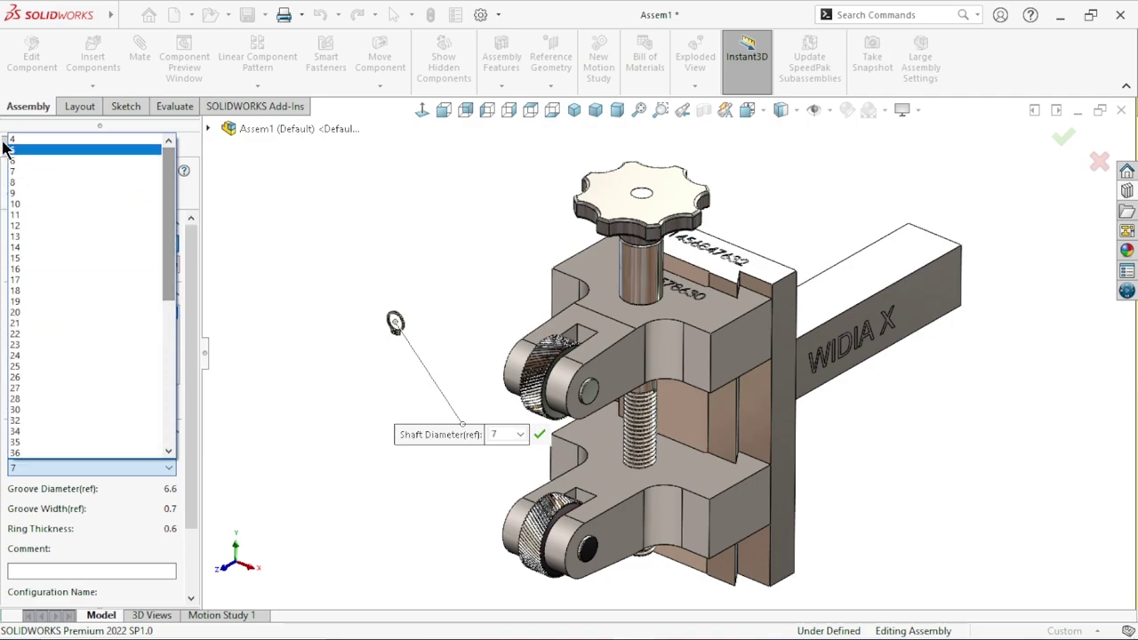
click(30, 171)
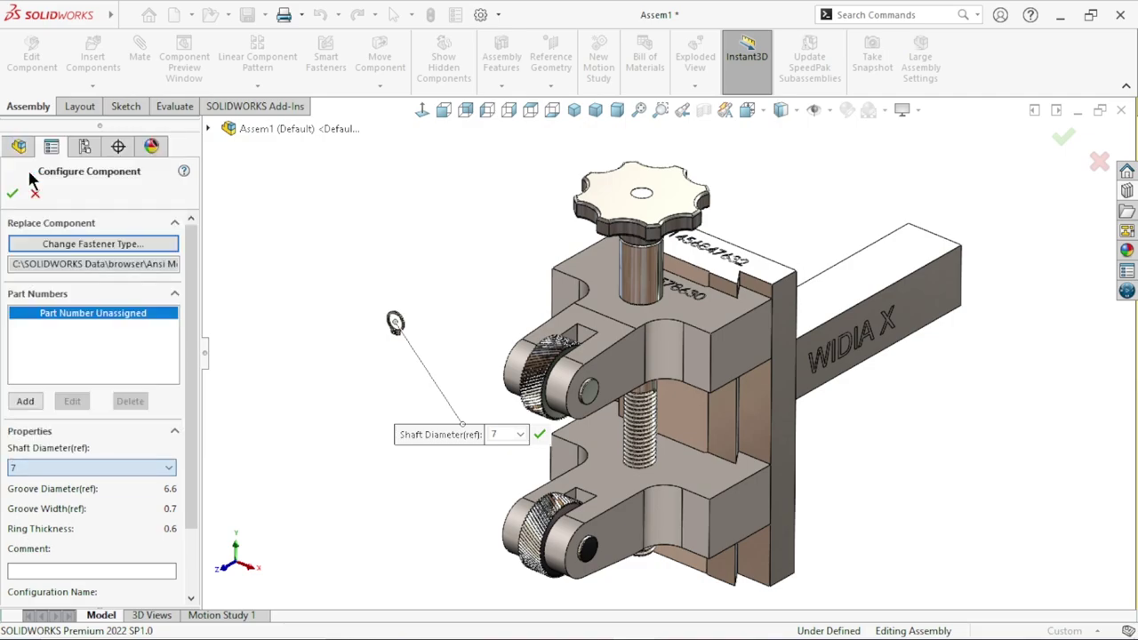
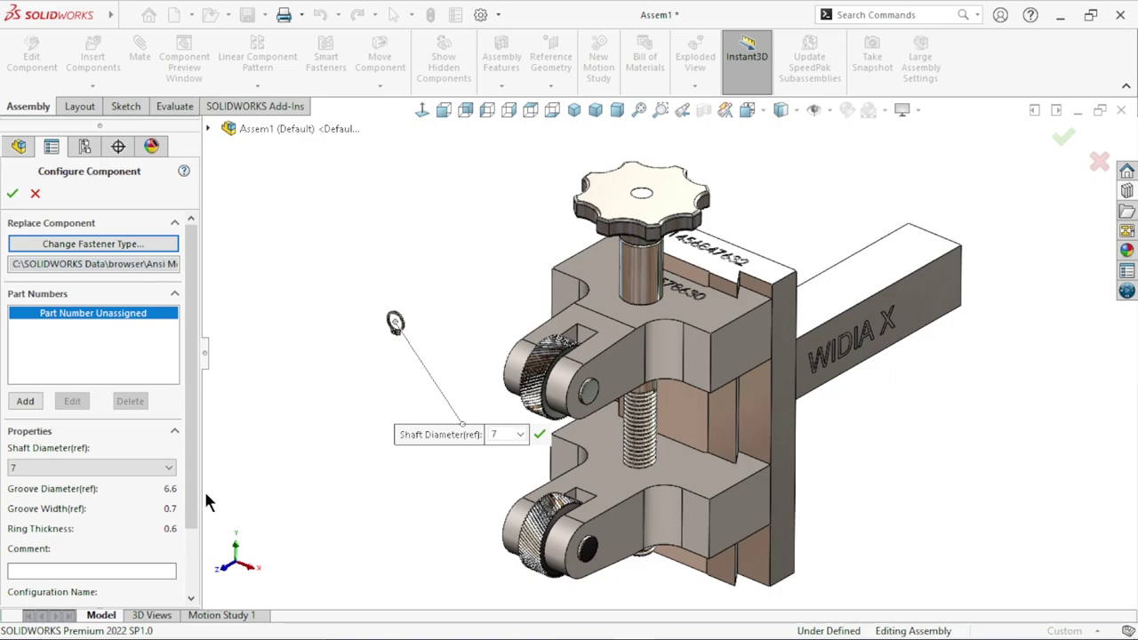
- Confirm the 7 mm-shaft retaining ring and place a second copy beside the clamp
click(12, 194)
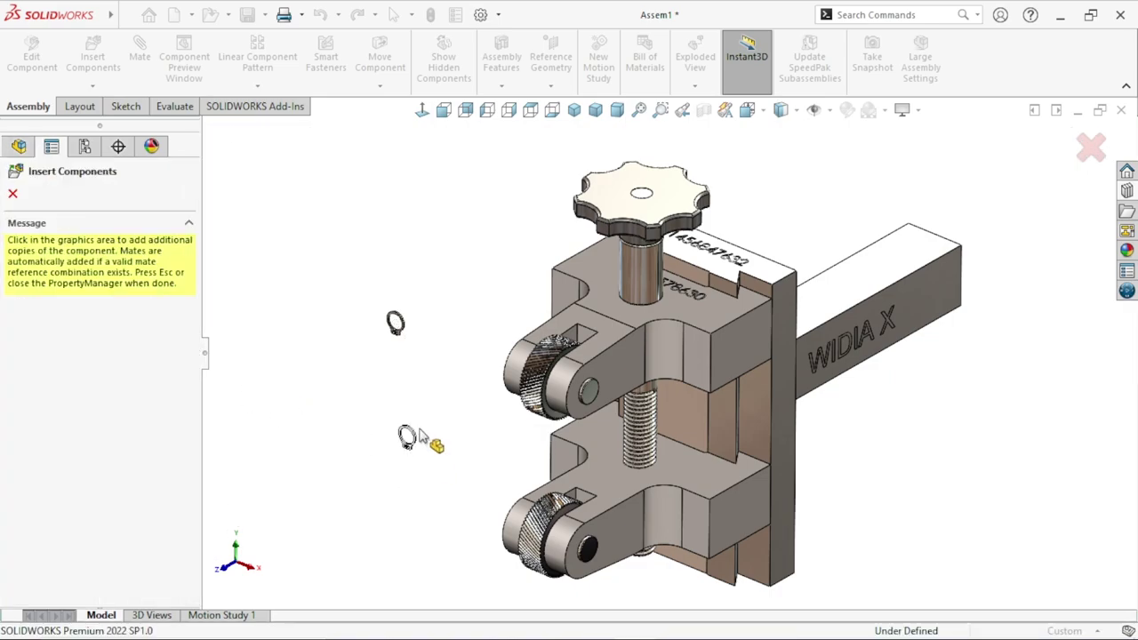
click(402, 434)
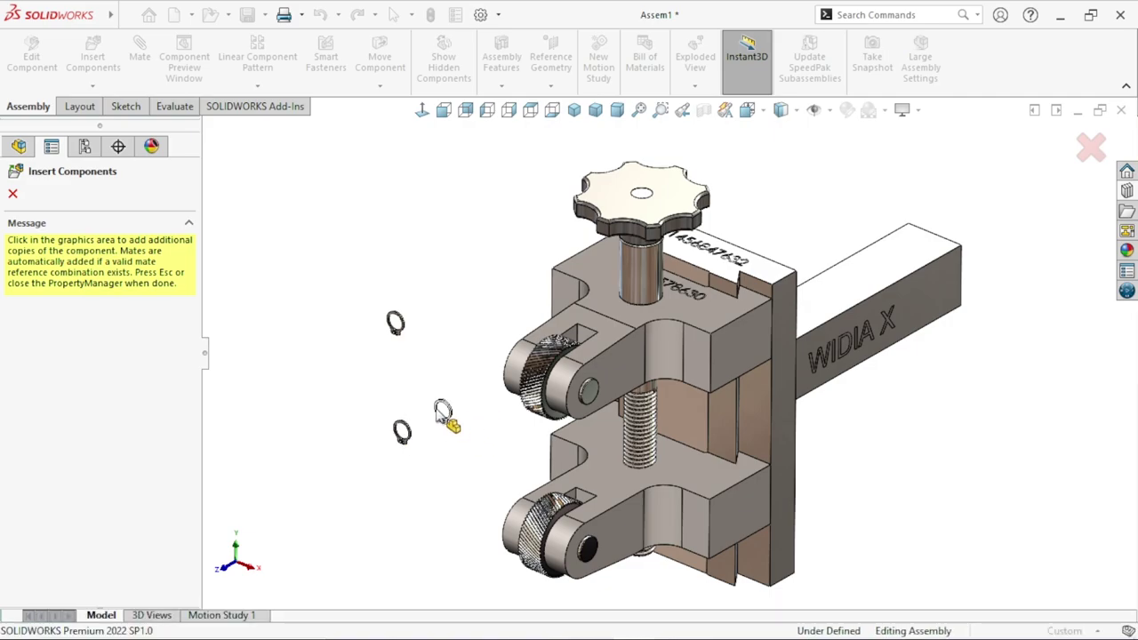
key(Escape)
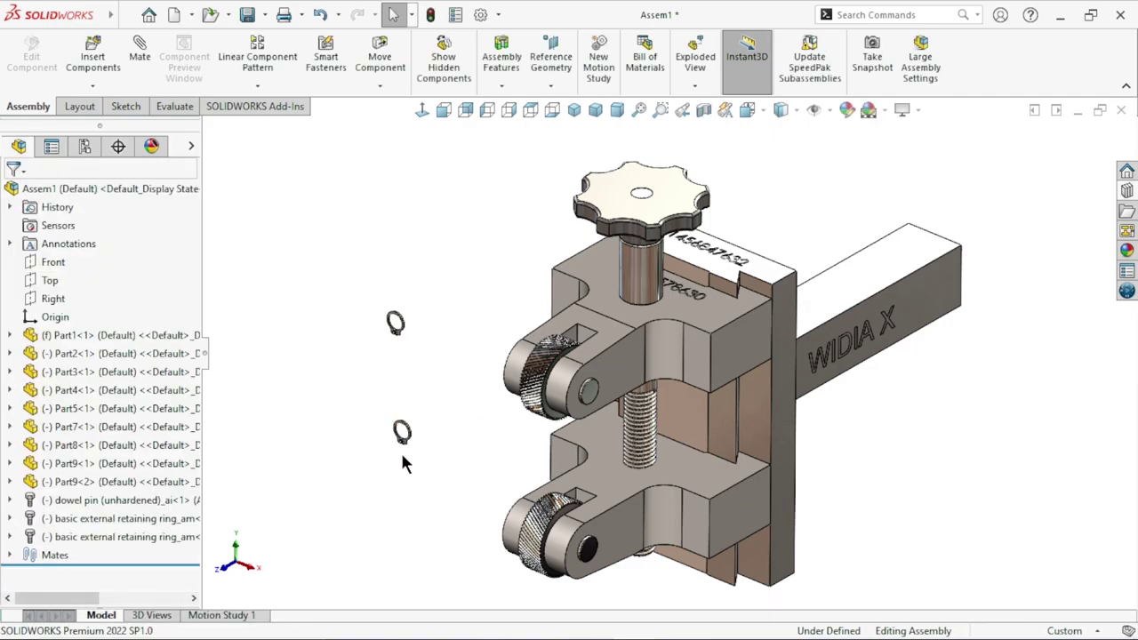
middle_drag(446, 451, 640, 391)
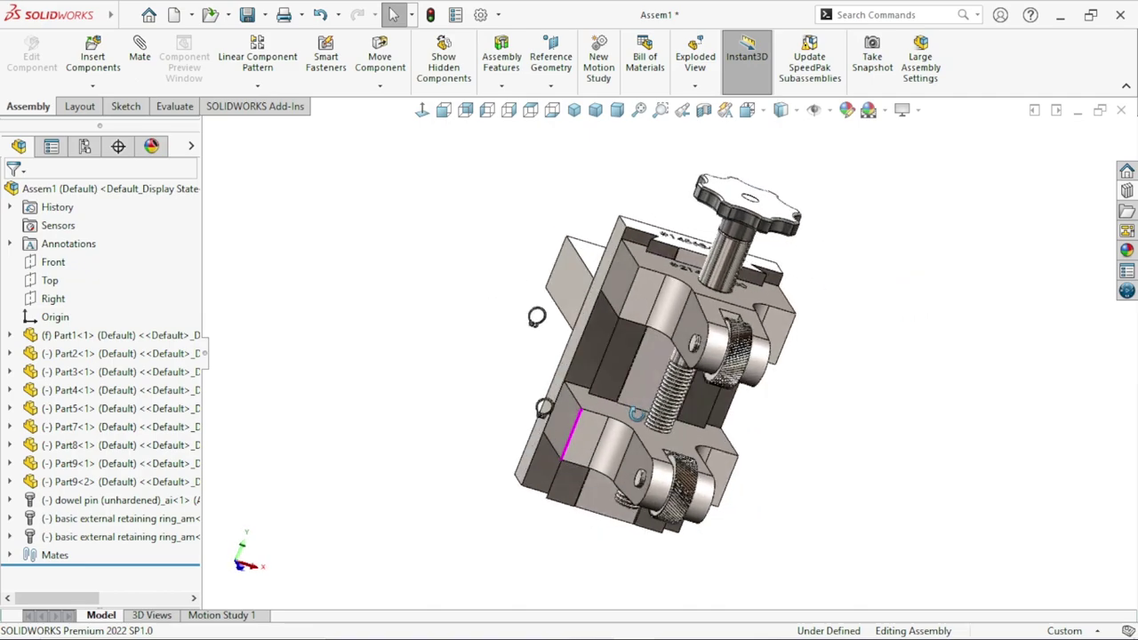
scroll(644, 387, down, 4)
scroll(648, 382, down, 3)
scroll(648, 380, up, 4)
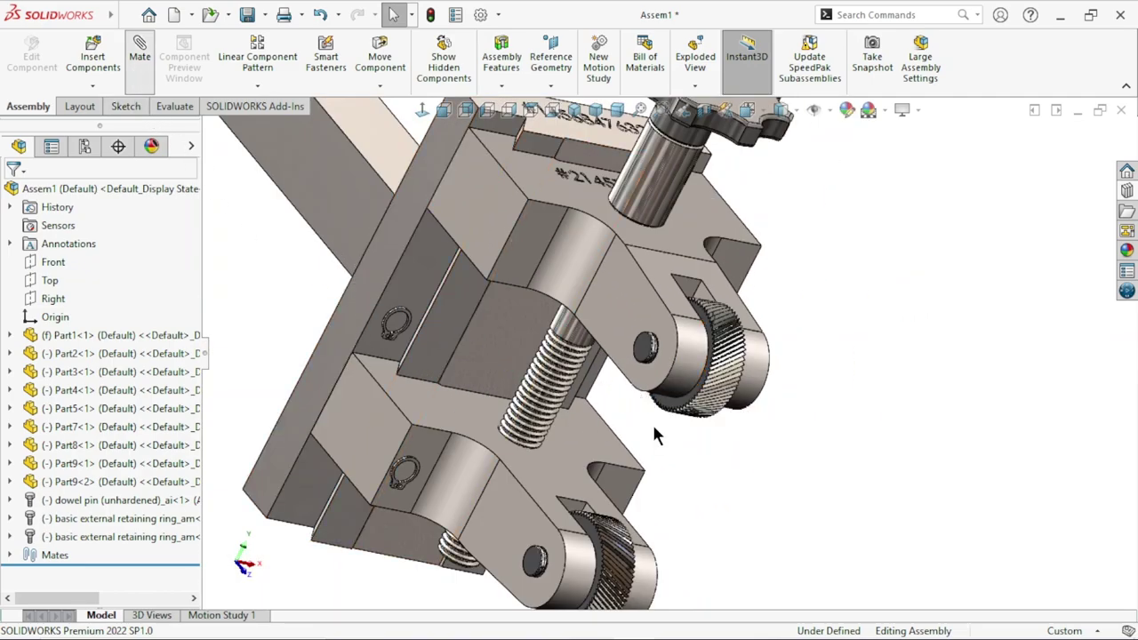
- Make the ring's inner face concentric with the roller pin's groove face
scroll(642, 414, down, 3)
scroll(682, 306, down, 3)
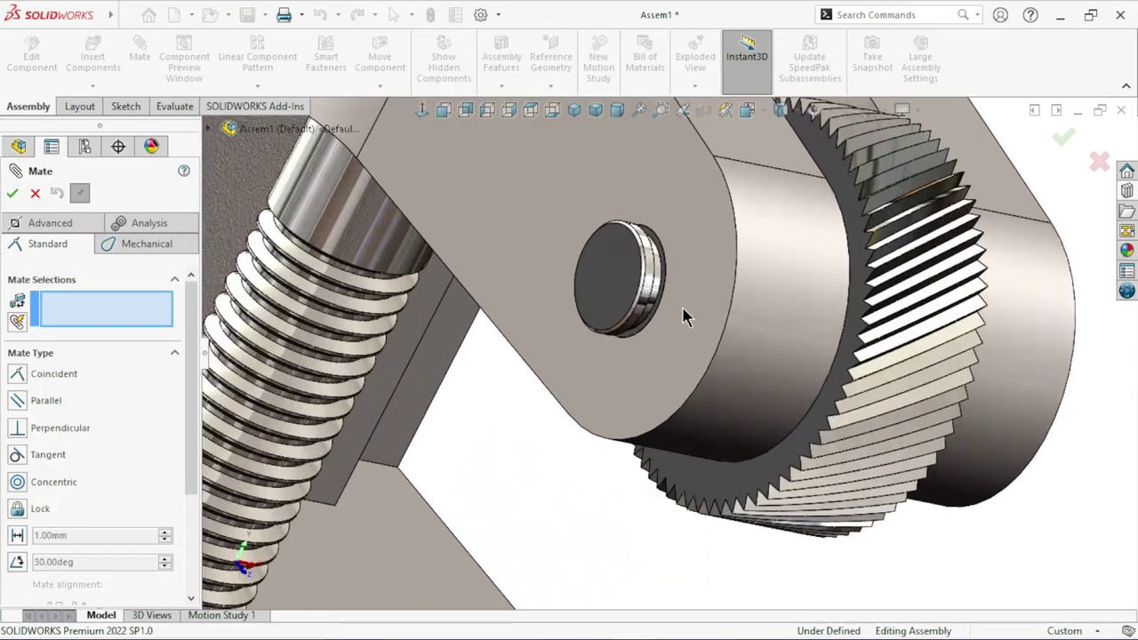
scroll(657, 285, down, 3)
click(634, 271)
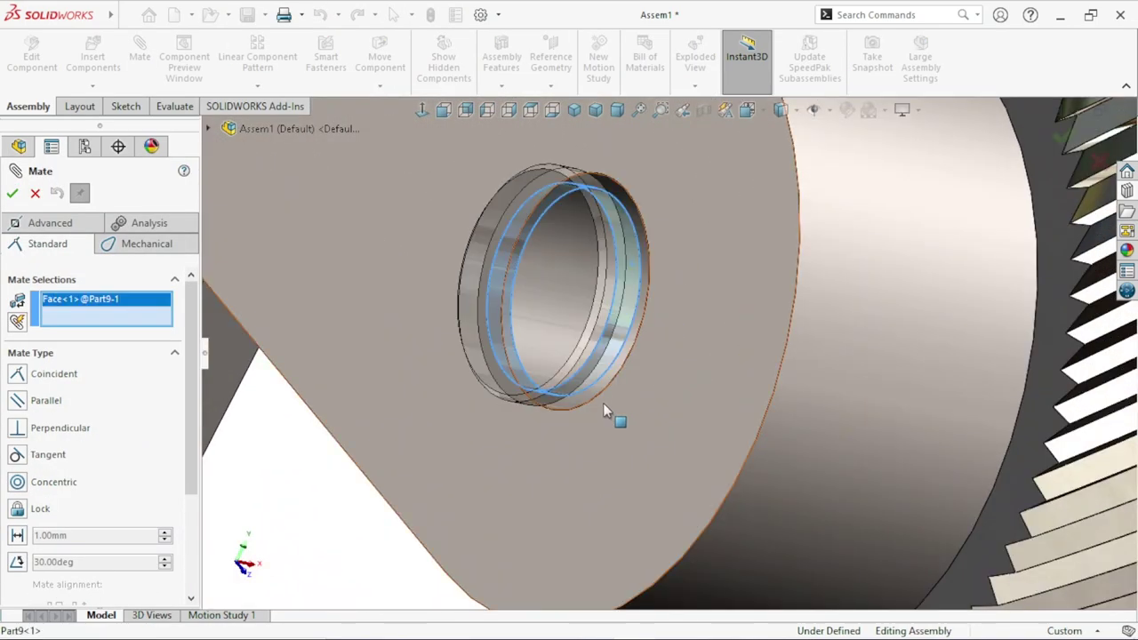
scroll(610, 414, up, 3)
scroll(584, 419, up, 2)
scroll(456, 345, up, 2)
scroll(456, 345, down, 3)
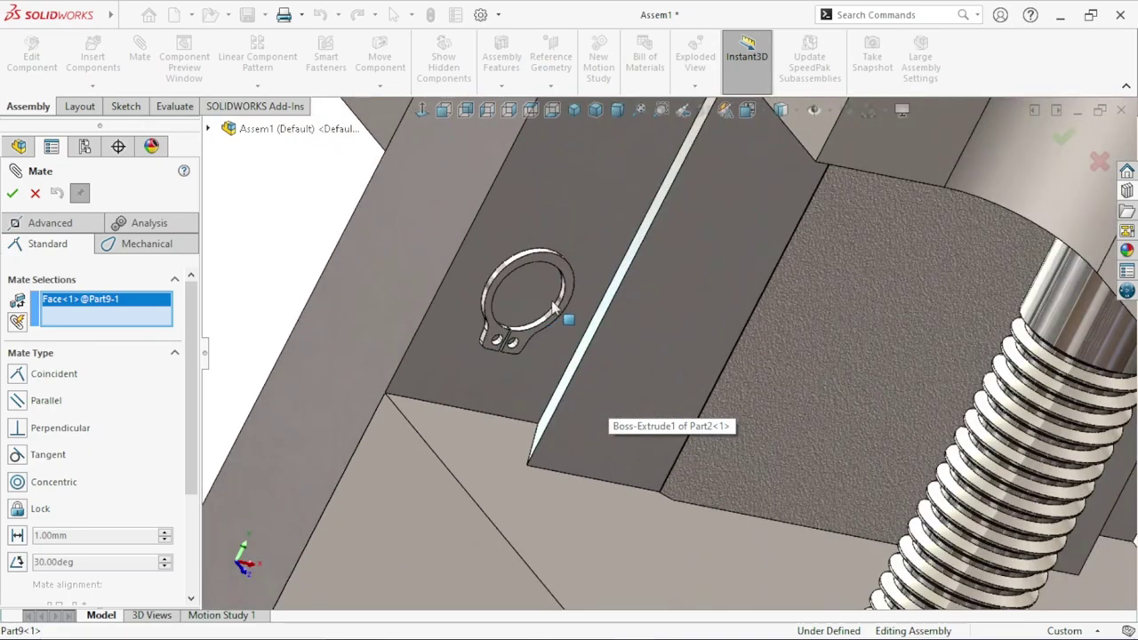
scroll(564, 315, down, 3)
click(546, 373)
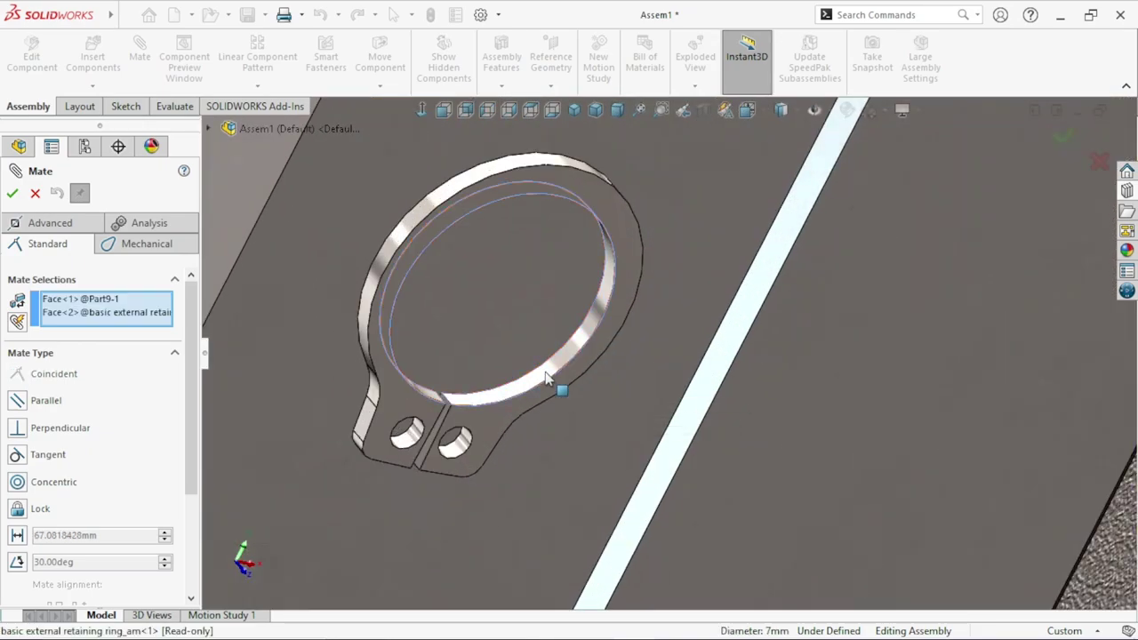
scroll(487, 417, up, 2)
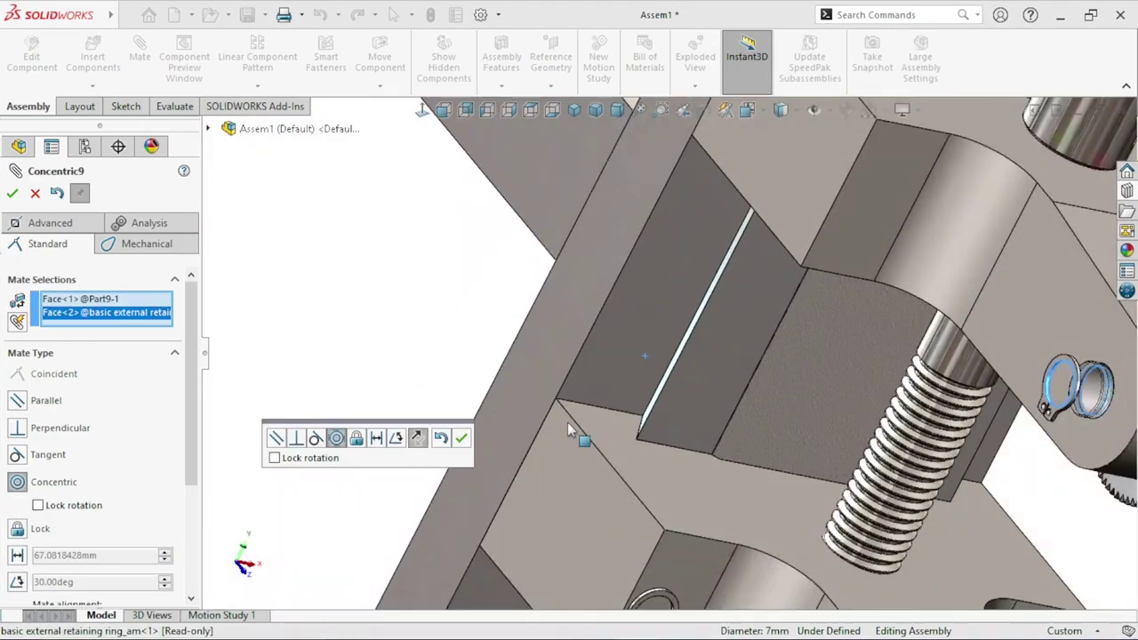
scroll(567, 422, up, 2)
scroll(847, 399, down, 3)
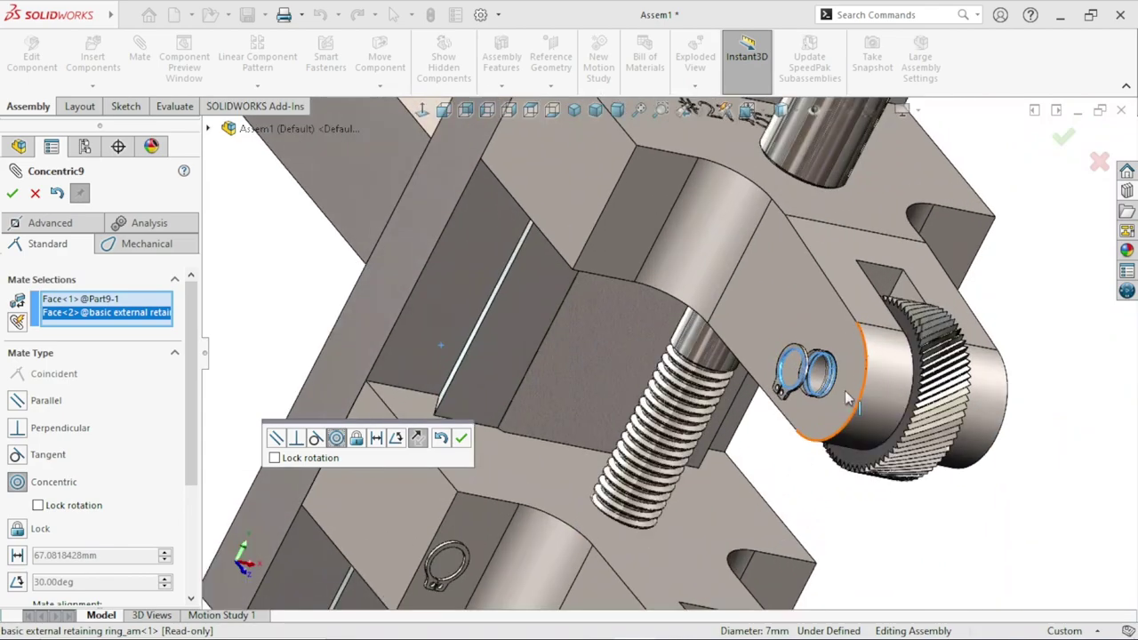
click(459, 439)
- Seat the ring's flat face coincident with the pin groove's side face
scroll(842, 429, down, 2)
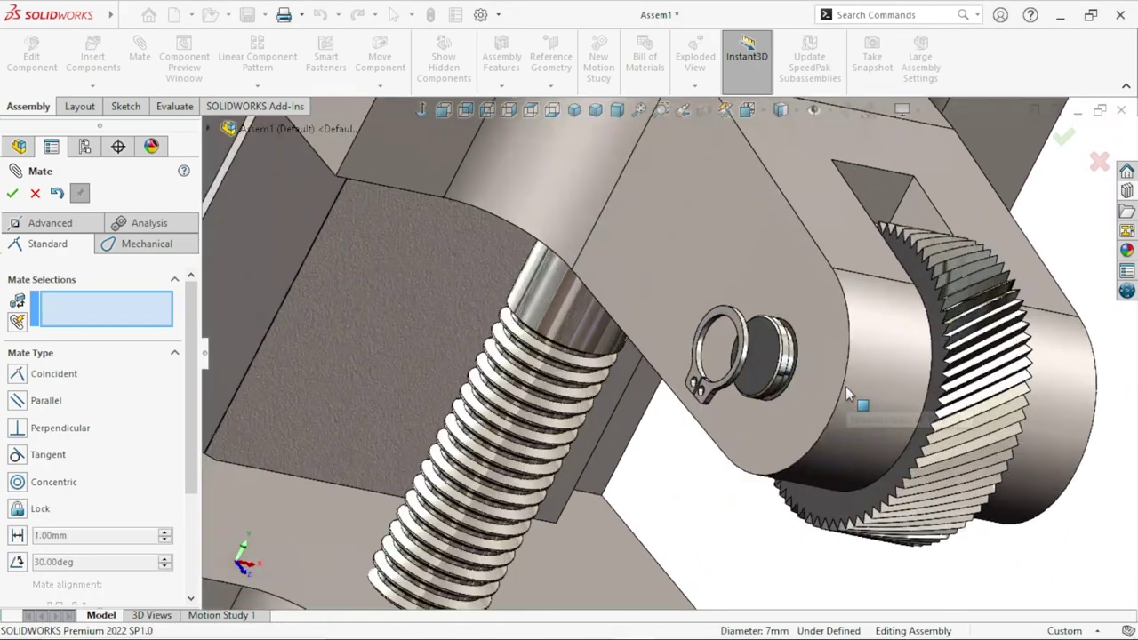
scroll(776, 341, down, 2)
scroll(741, 336, down, 2)
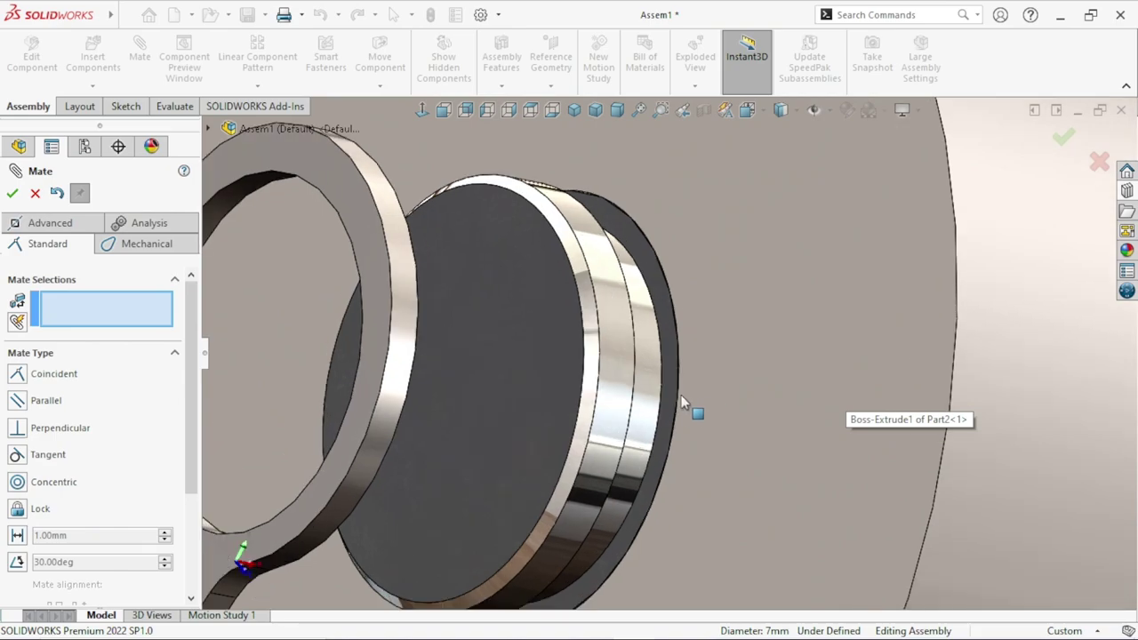
mouse_move(752, 435)
middle_down()
mouse_move(687, 402)
mouse_move(688, 386)
mouse_move(740, 357)
middle_up()
scroll(746, 320, down, 2)
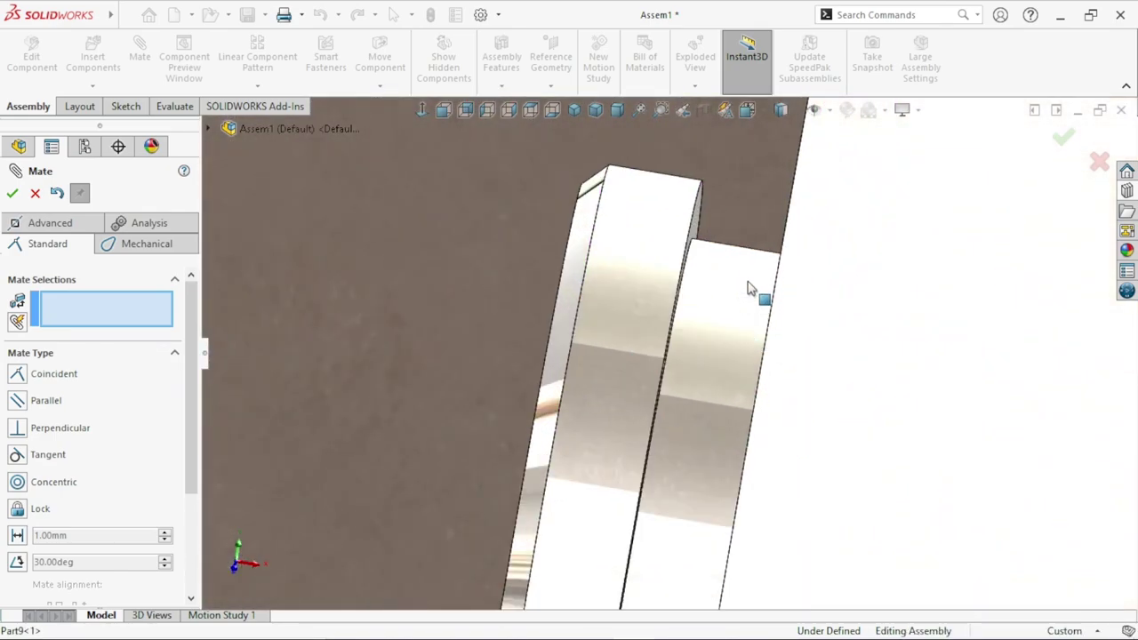
scroll(734, 267, down, 2)
click(656, 222)
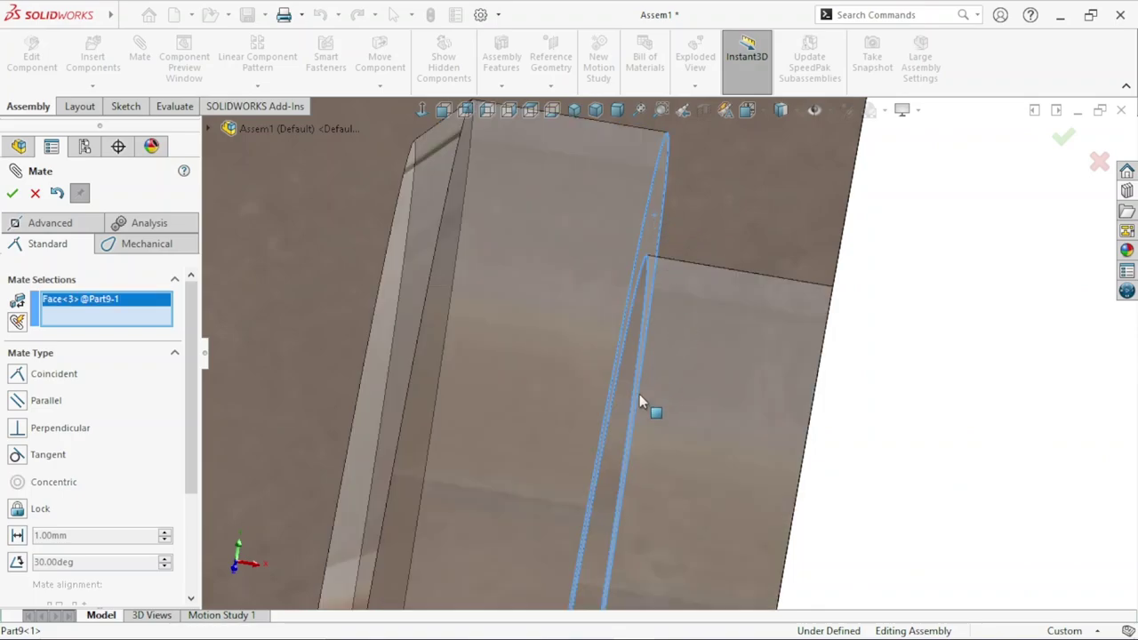
scroll(622, 404, up, 2)
scroll(569, 409, up, 2)
scroll(497, 395, down, 2)
scroll(485, 393, down, 2)
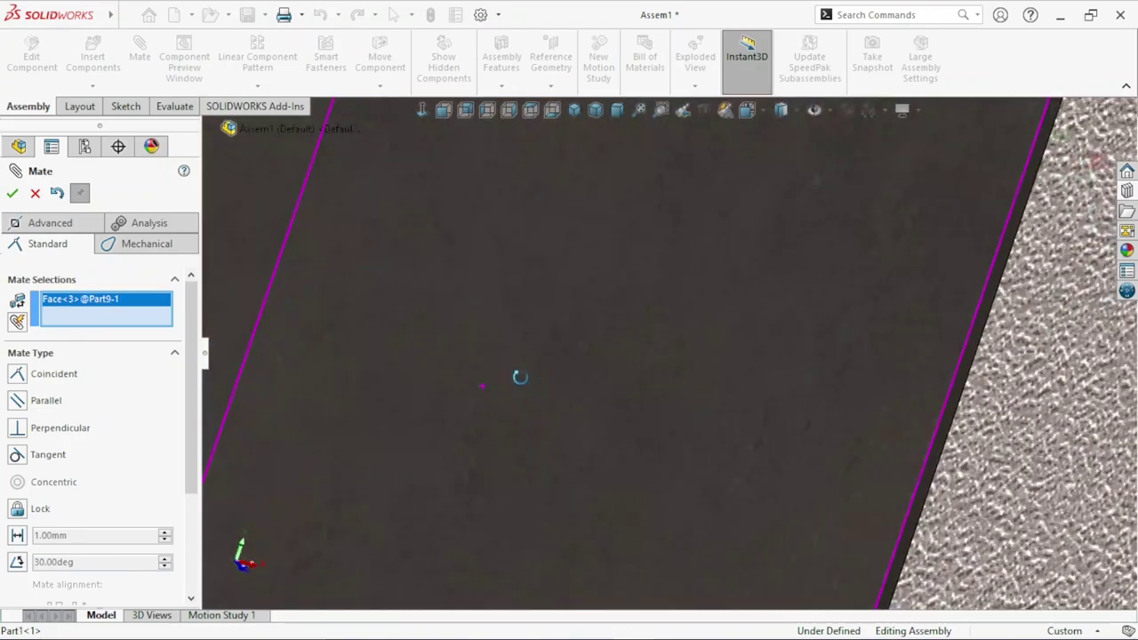
scroll(521, 376, up, 2)
scroll(516, 386, up, 3)
scroll(800, 338, down, 3)
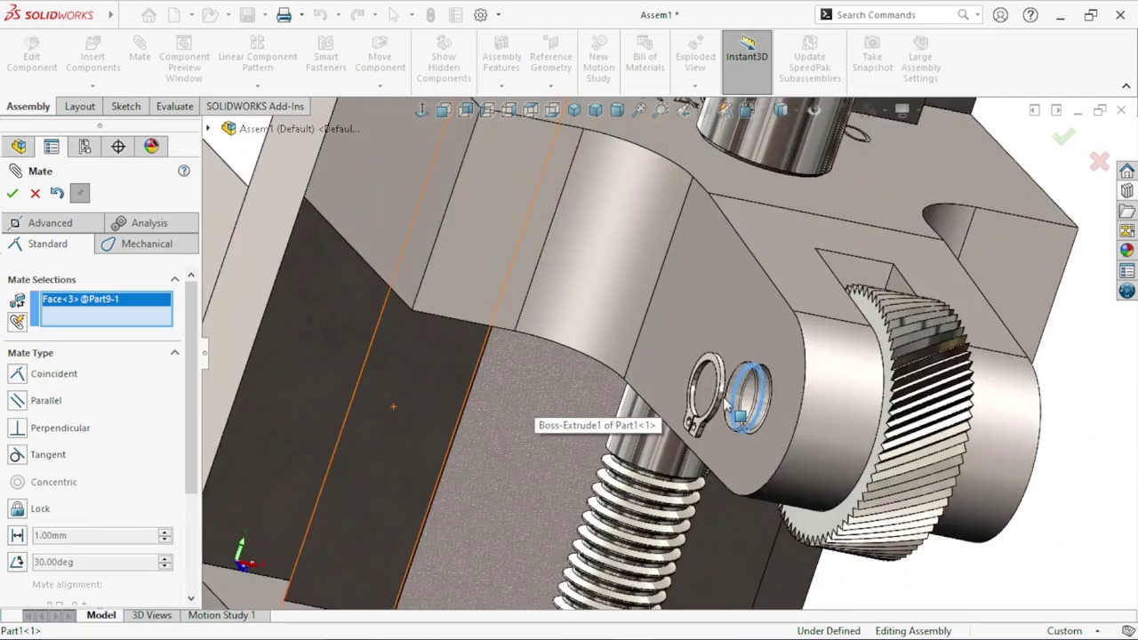
scroll(711, 373, down, 3)
click(668, 280)
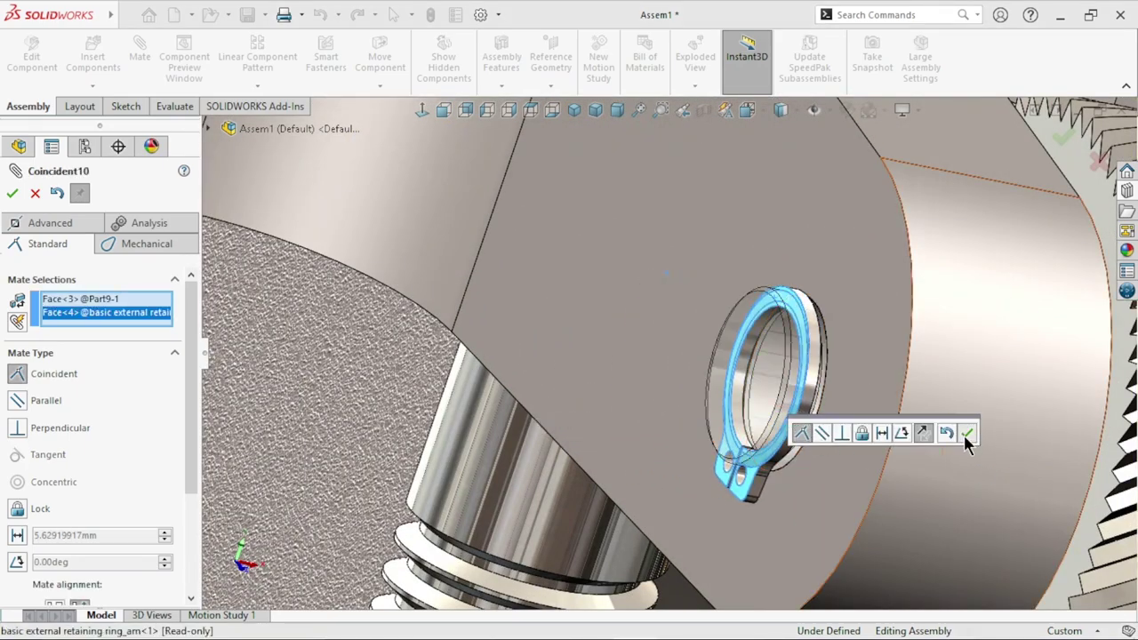
click(967, 433)
- Make the second ring concentric with the other pin's groove face
scroll(788, 417, up, 2)
scroll(728, 418, down, 2)
mouse_move(729, 418)
middle_down()
mouse_move(692, 396)
mouse_move(743, 423)
mouse_move(769, 358)
mouse_move(688, 541)
mouse_move(698, 490)
mouse_move(685, 504)
mouse_move(723, 450)
mouse_move(691, 472)
middle_up()
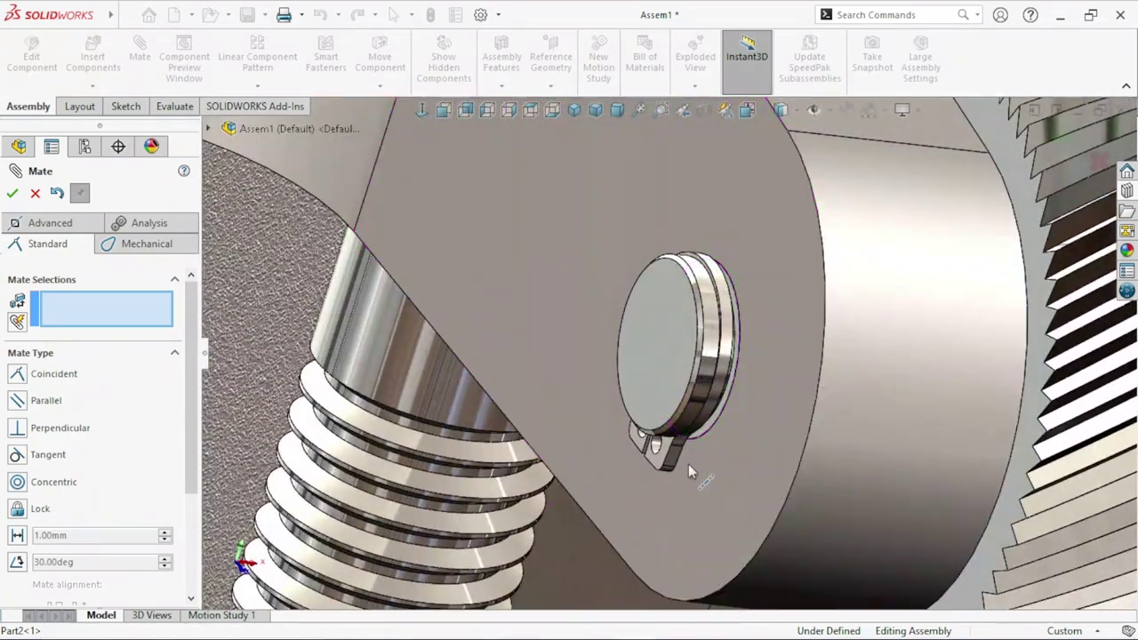
key(f)
scroll(681, 503, down, 3)
scroll(695, 447, down, 3)
scroll(635, 436, down, 3)
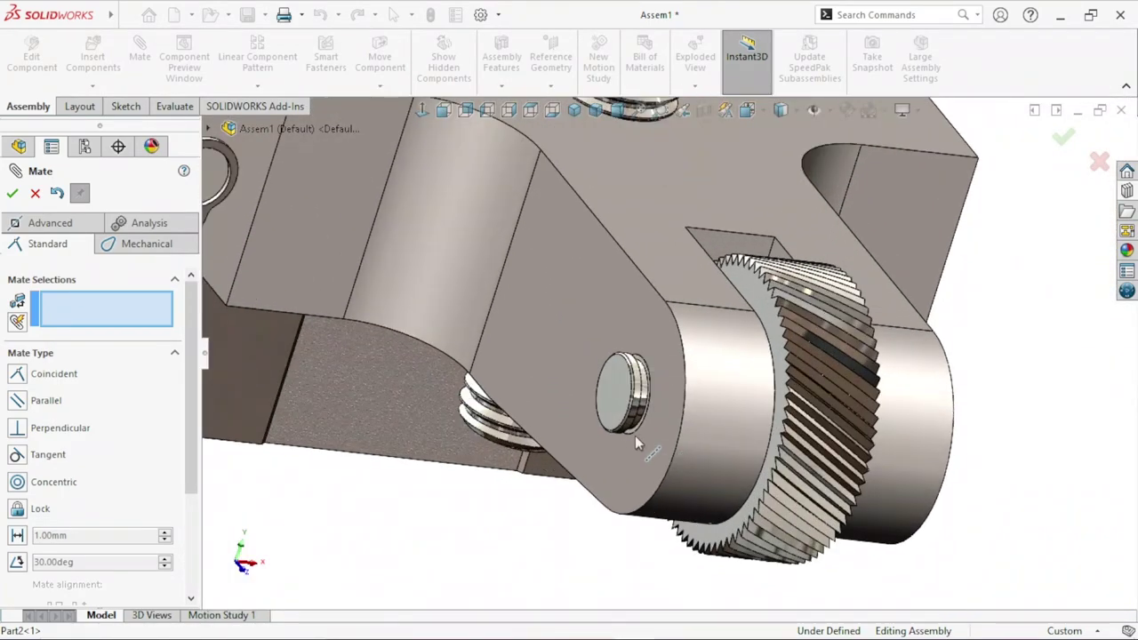
scroll(634, 435, down, 2)
scroll(665, 406, down, 2)
click(673, 378)
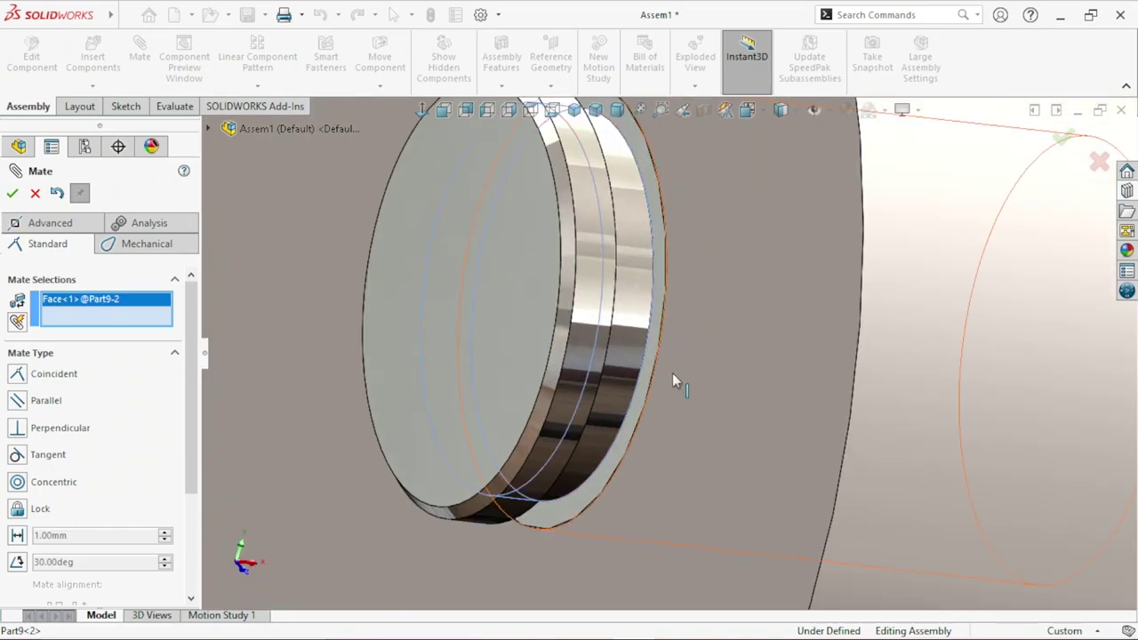
scroll(672, 377, up, 3)
scroll(653, 426, up, 3)
scroll(629, 432, down, 1)
scroll(544, 289, down, 5)
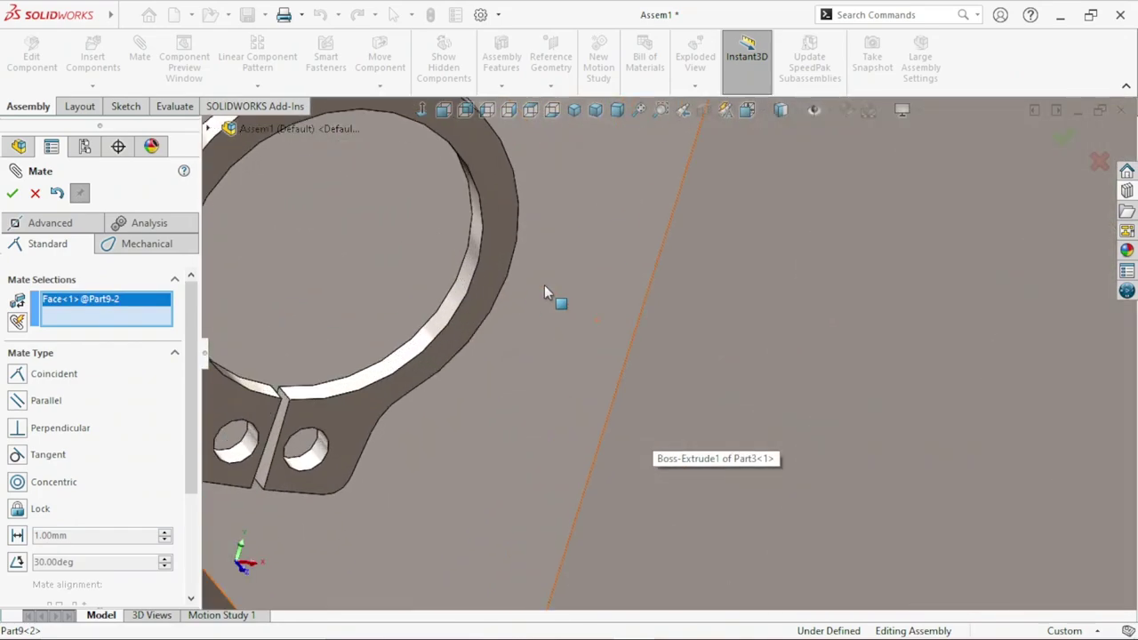
scroll(546, 293, down, 2)
click(480, 319)
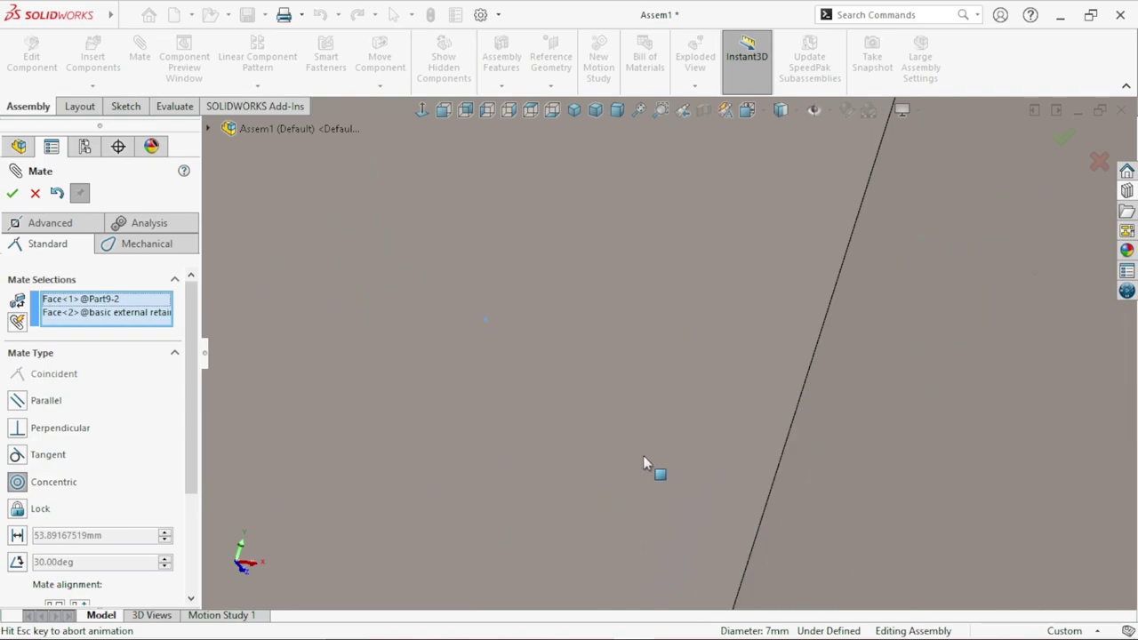
scroll(593, 444, up, 2)
scroll(596, 442, up, 3)
scroll(778, 447, up, 2)
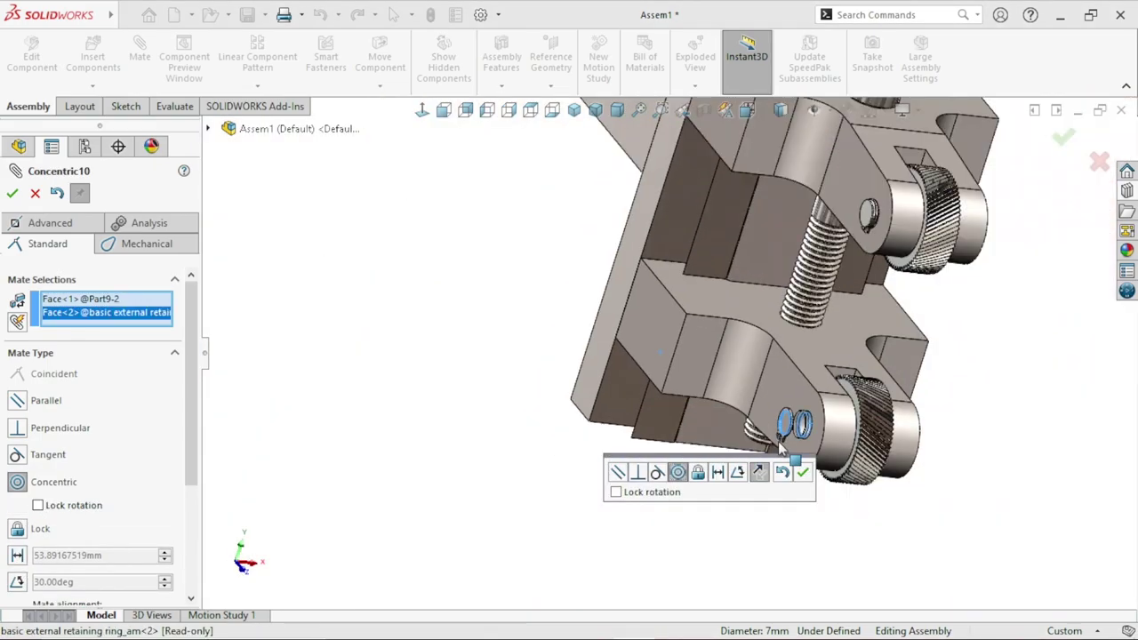
click(800, 471)
- Seat the second ring flat against its groove's side face with a coincident mate
scroll(803, 444, down, 3)
scroll(805, 435, down, 3)
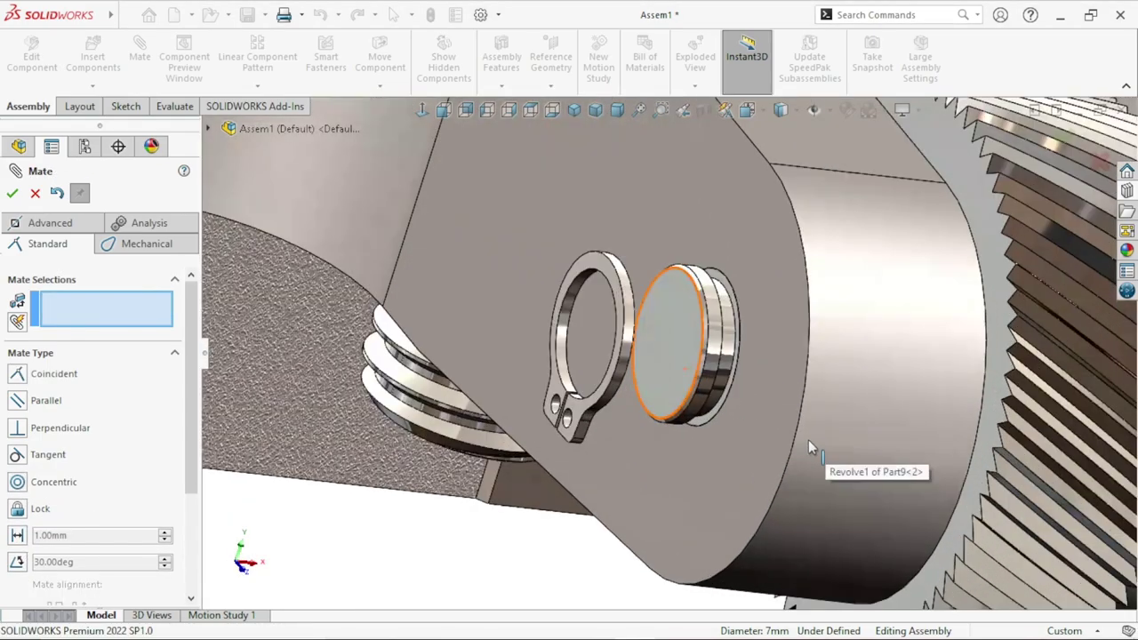
scroll(806, 439, down, 2)
scroll(804, 440, down, 2)
scroll(723, 305, down, 2)
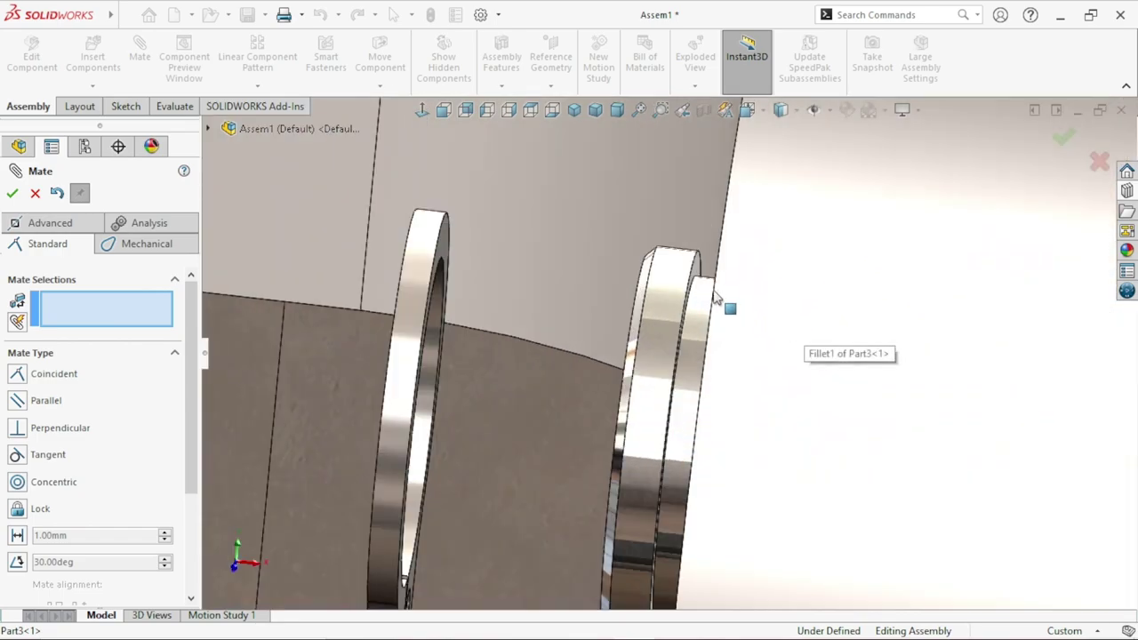
scroll(676, 272, down, 2)
click(675, 272)
scroll(580, 399, up, 2)
scroll(589, 427, up, 3)
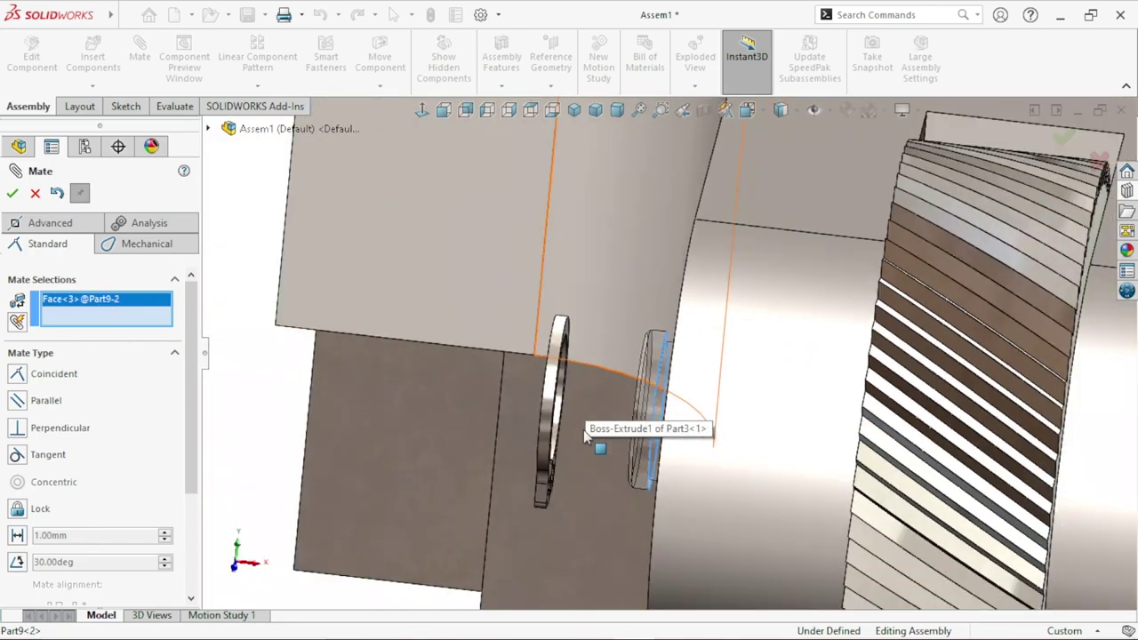
scroll(530, 393, down, 3)
scroll(531, 394, down, 2)
scroll(570, 396, up, 2)
scroll(817, 383, up, 2)
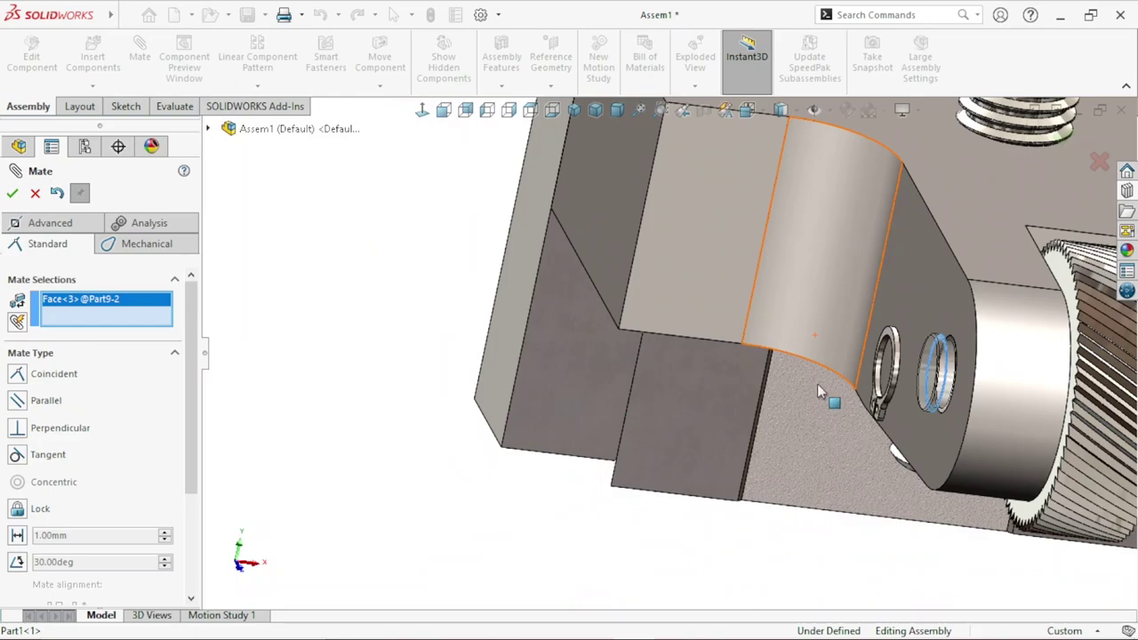
scroll(900, 349, down, 1)
scroll(899, 348, down, 2)
click(791, 341)
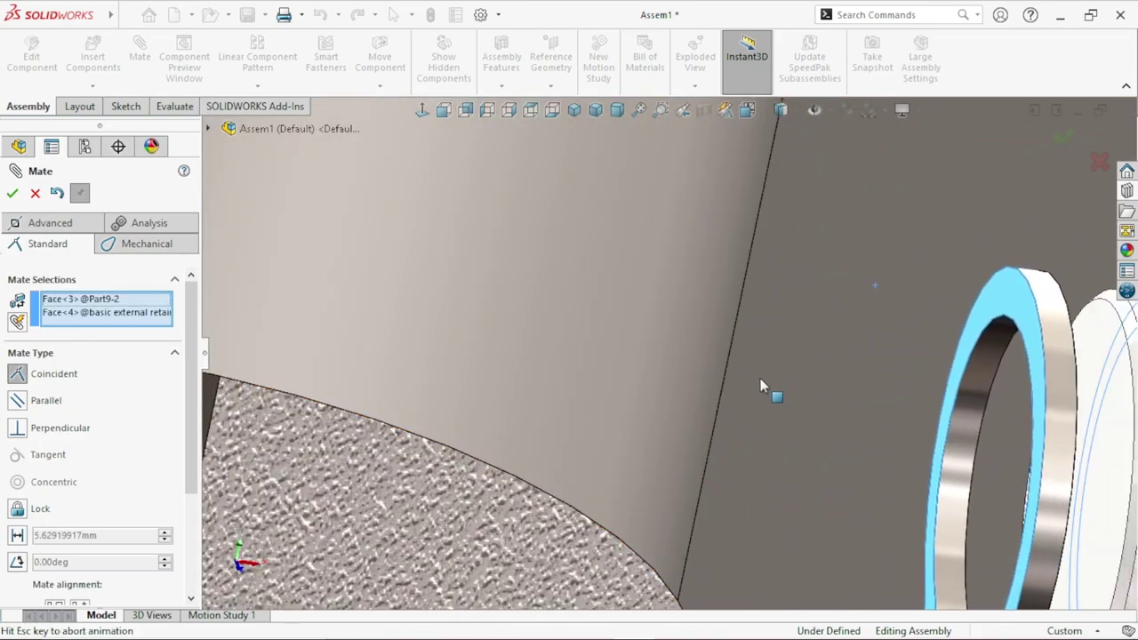
scroll(609, 434, up, 3)
scroll(616, 441, down, 1)
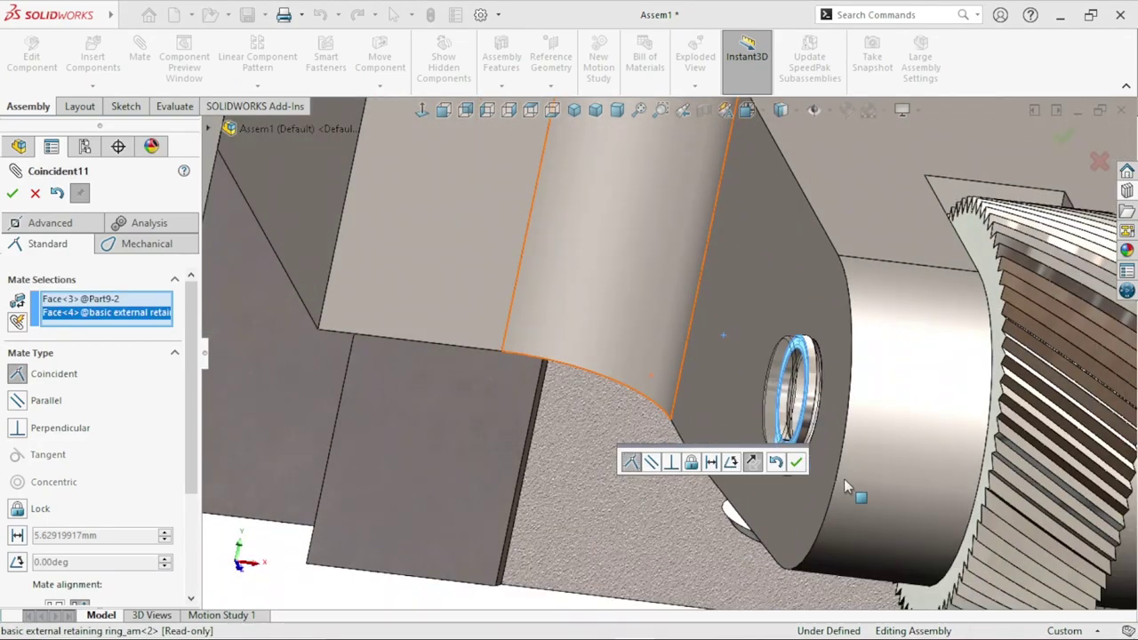
click(794, 459)
scroll(646, 510, up, 2)
scroll(489, 495, up, 1)
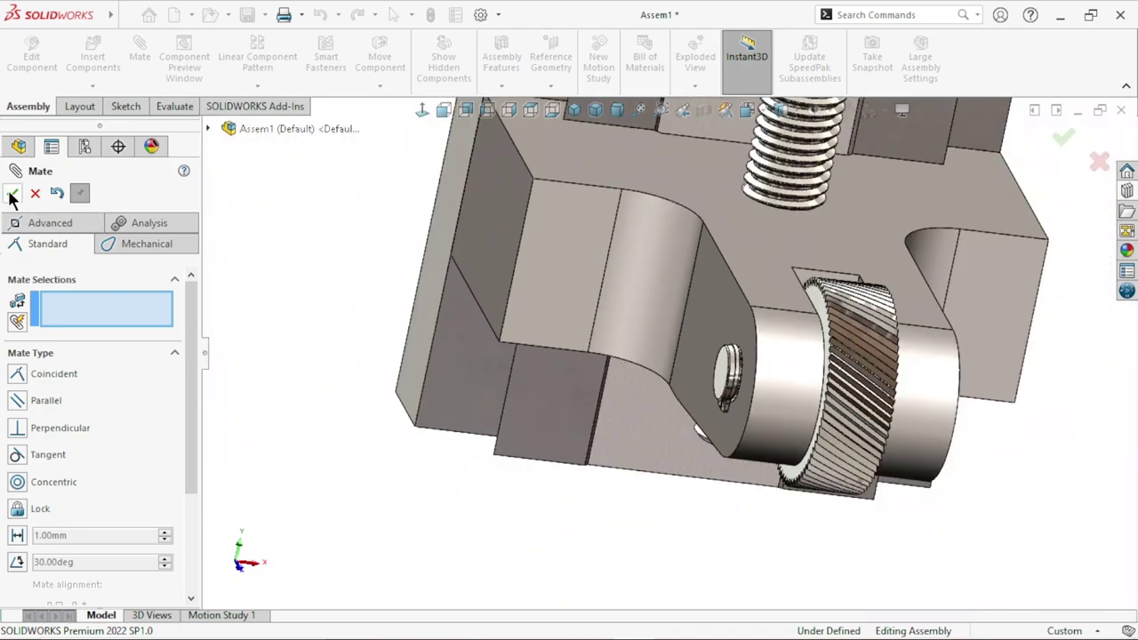
- Exit Mate and drag the sliding block and the knob to test their travel
key(Escape)
scroll(693, 455, up, 3)
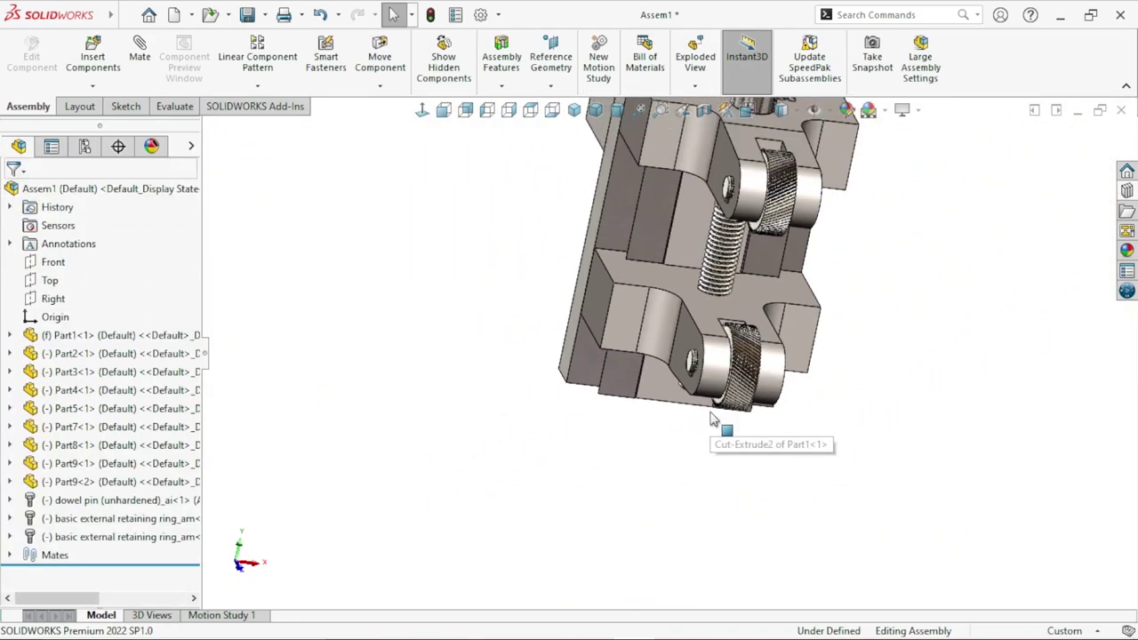
middle_drag(719, 265, 788, 365)
middle_drag(742, 376, 862, 391)
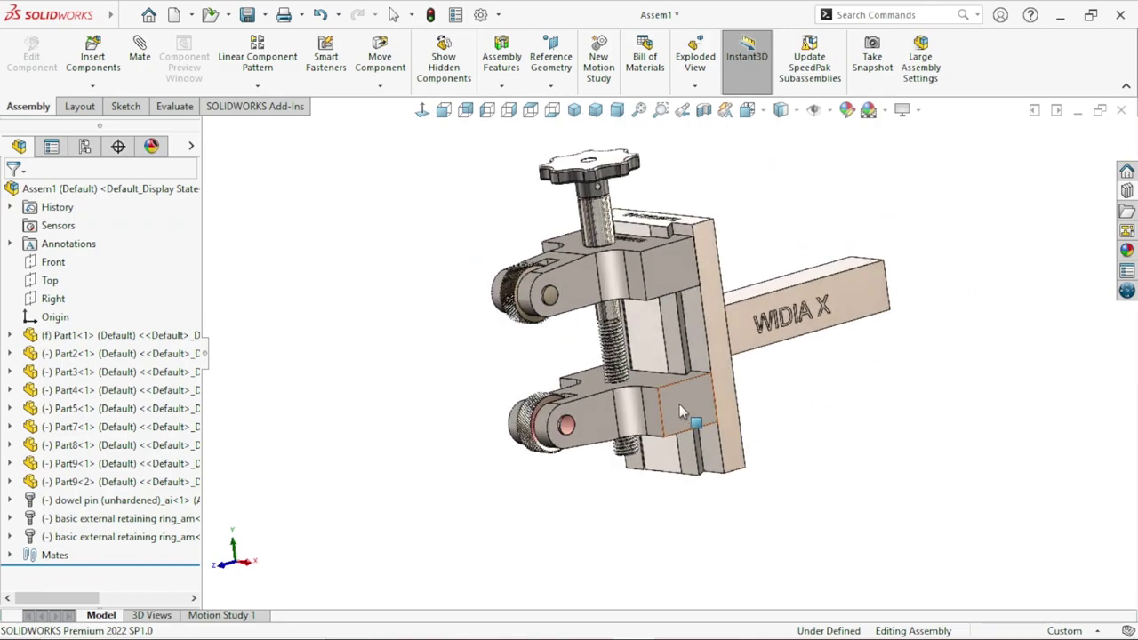
click(679, 417)
mouse_move(679, 418)
mouse_down()
mouse_move(677, 444)
mouse_move(678, 432)
mouse_up()
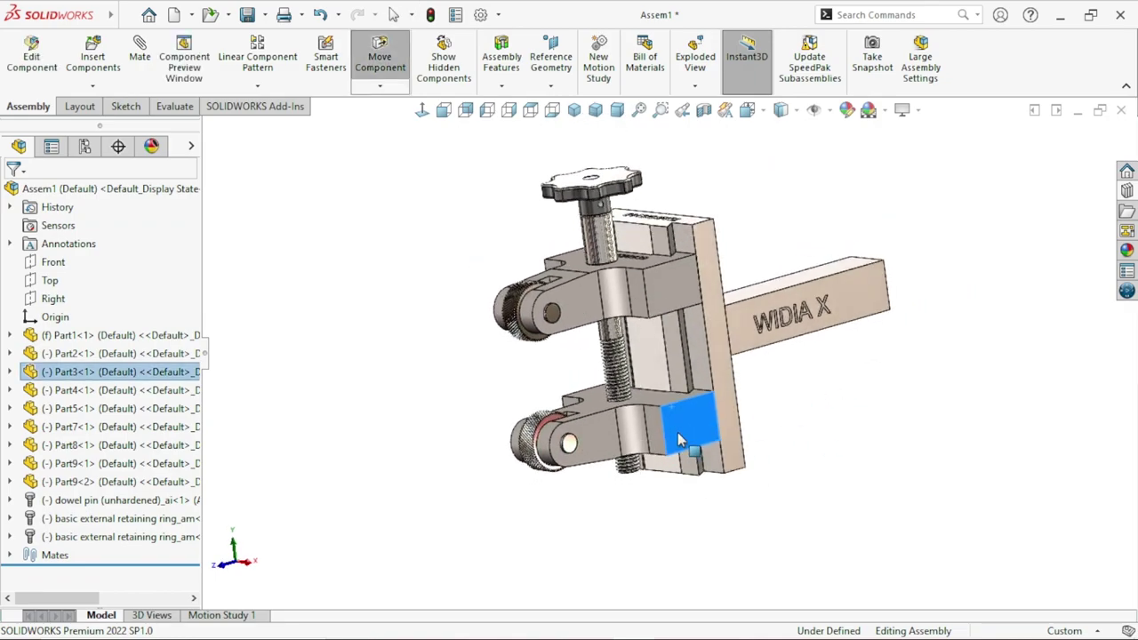
key(Escape)
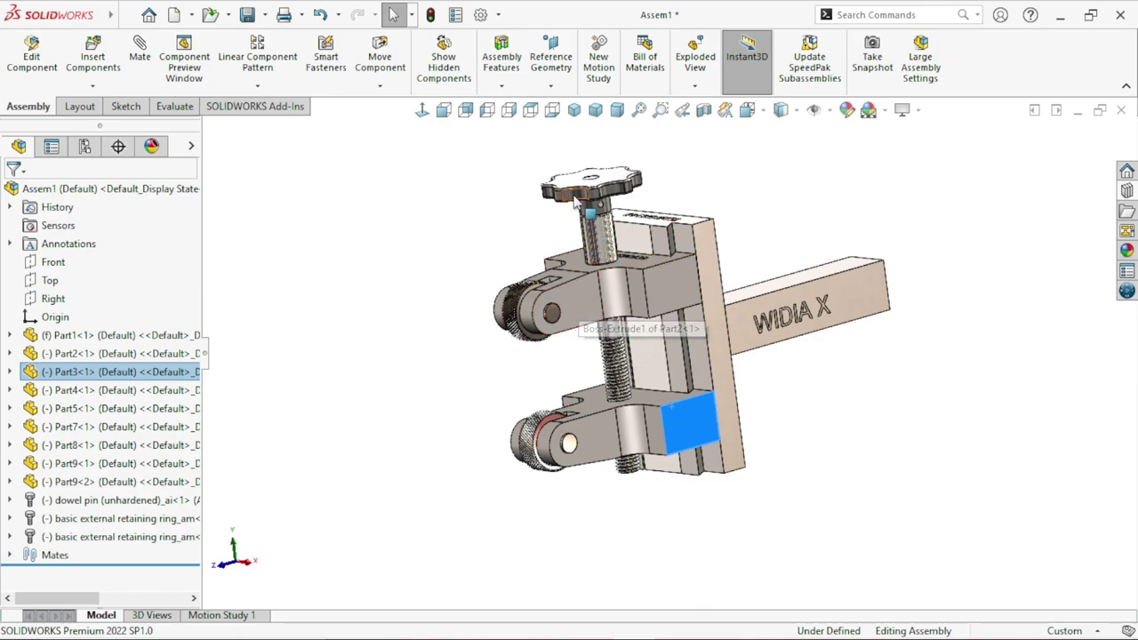
click(601, 182)
mouse_move(601, 183)
mouse_down()
mouse_move(607, 241)
mouse_move(582, 200)
mouse_up()
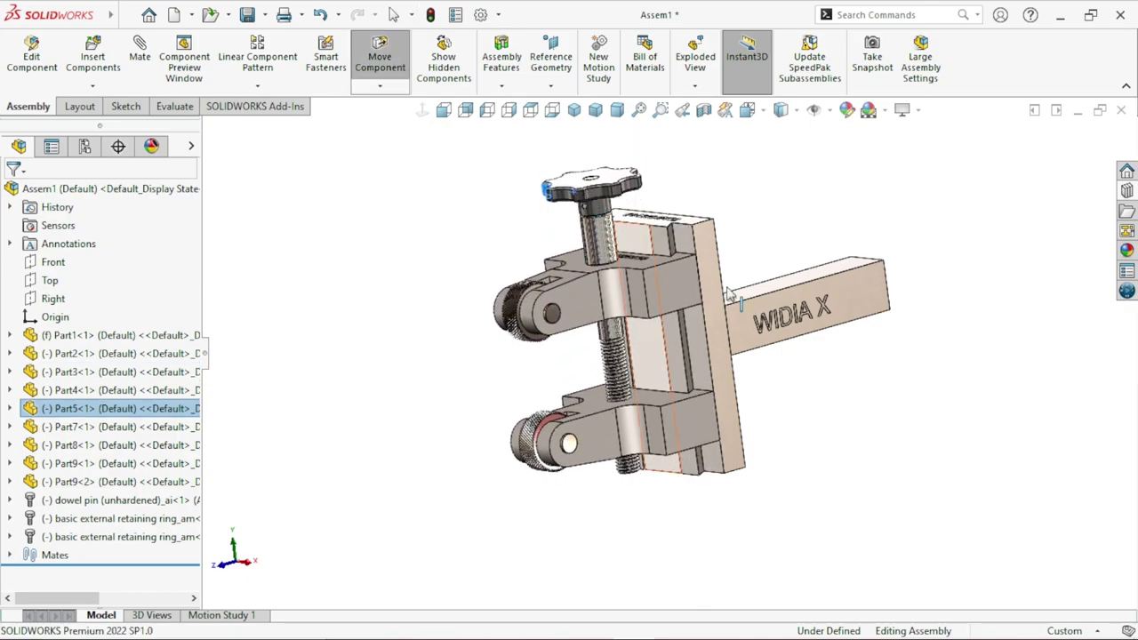
key(Escape)
- Switch to isometric, then trimetric view, and orbit to a more frontal angle
mouse_move(808, 472)
middle_down()
mouse_move(726, 420)
mouse_move(716, 393)
middle_up()
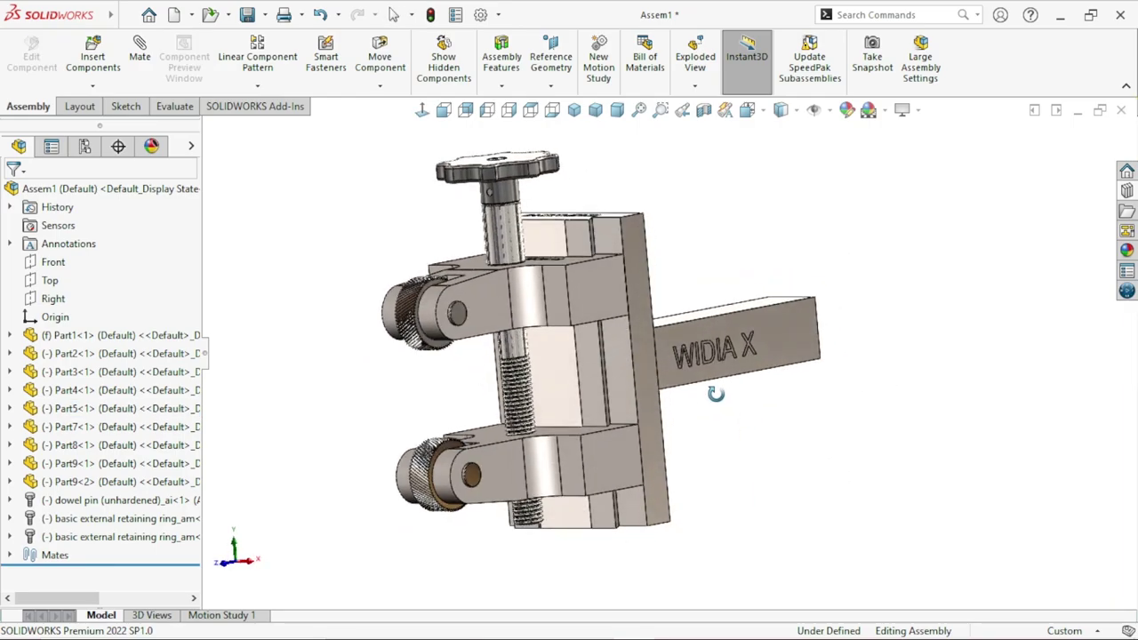
scroll(652, 394, up, 3)
scroll(828, 405, down, 3)
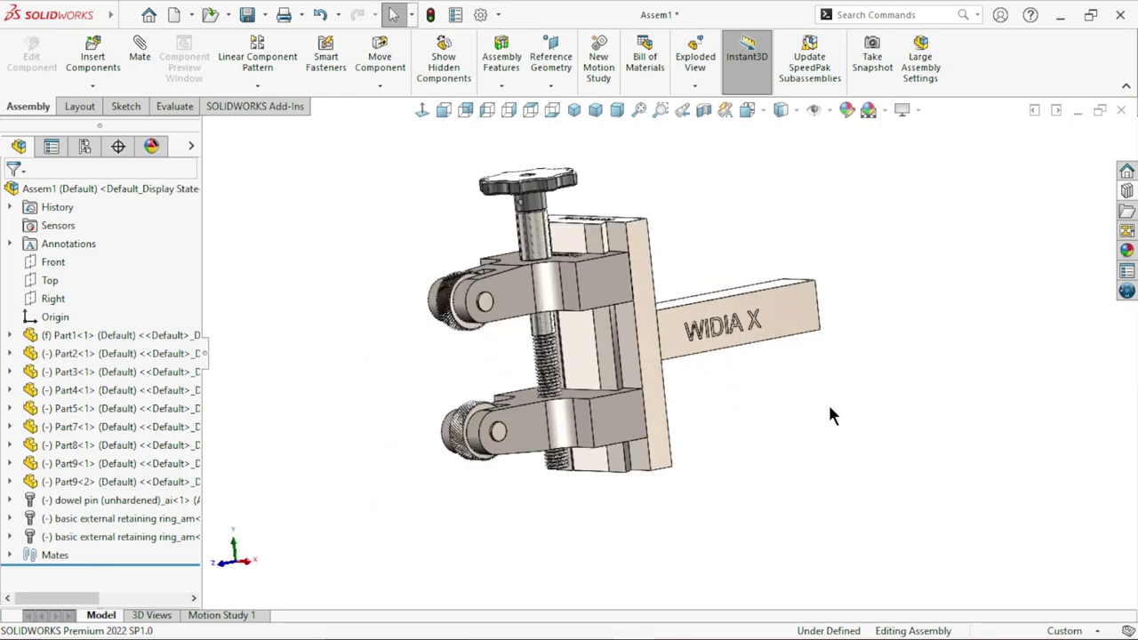
click(573, 109)
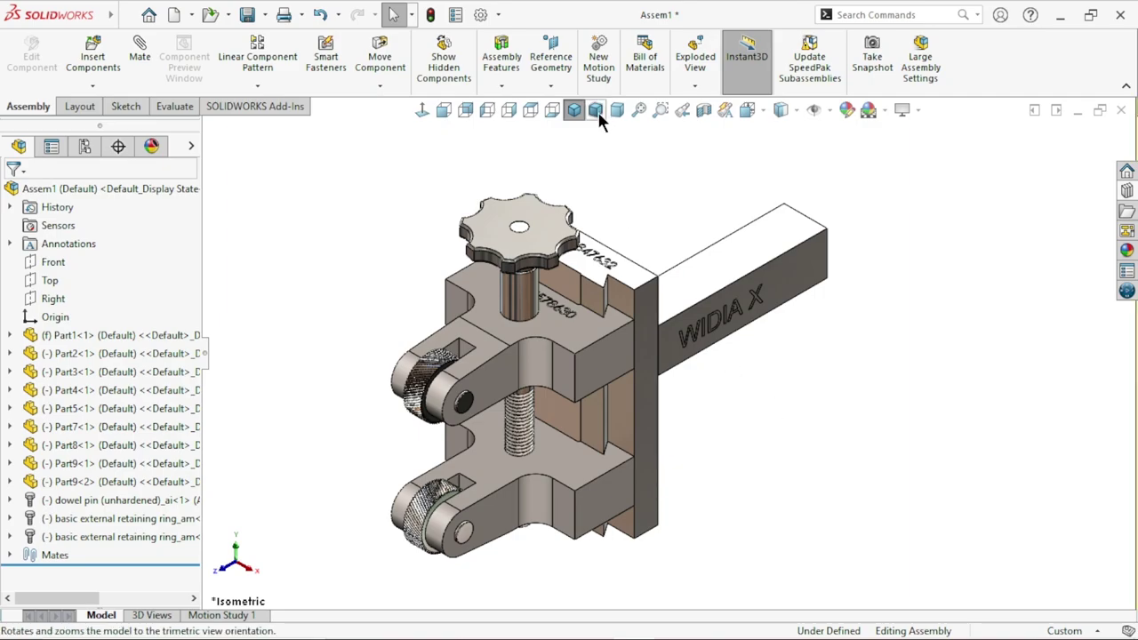
click(597, 112)
mouse_move(779, 472)
middle_down()
mouse_move(749, 406)
mouse_move(727, 457)
mouse_move(753, 451)
mouse_move(681, 399)
middle_up()
scroll(681, 399, down, 3)
- Insert Part6, the coil spring, and place it to the left of the knurling tool
click(98, 58)
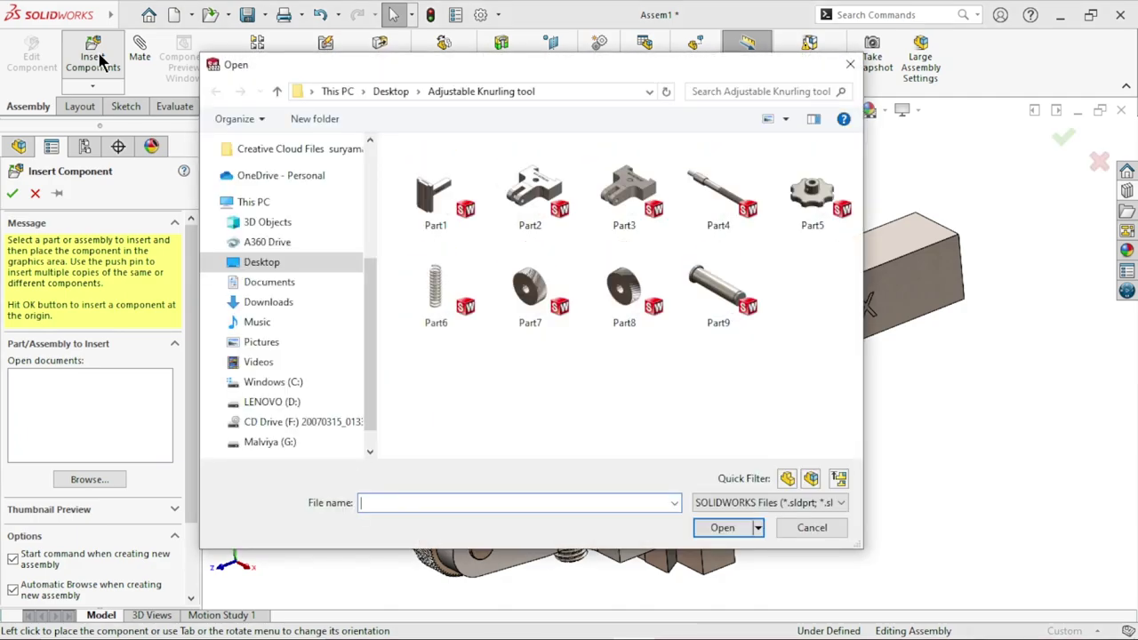
click(441, 294)
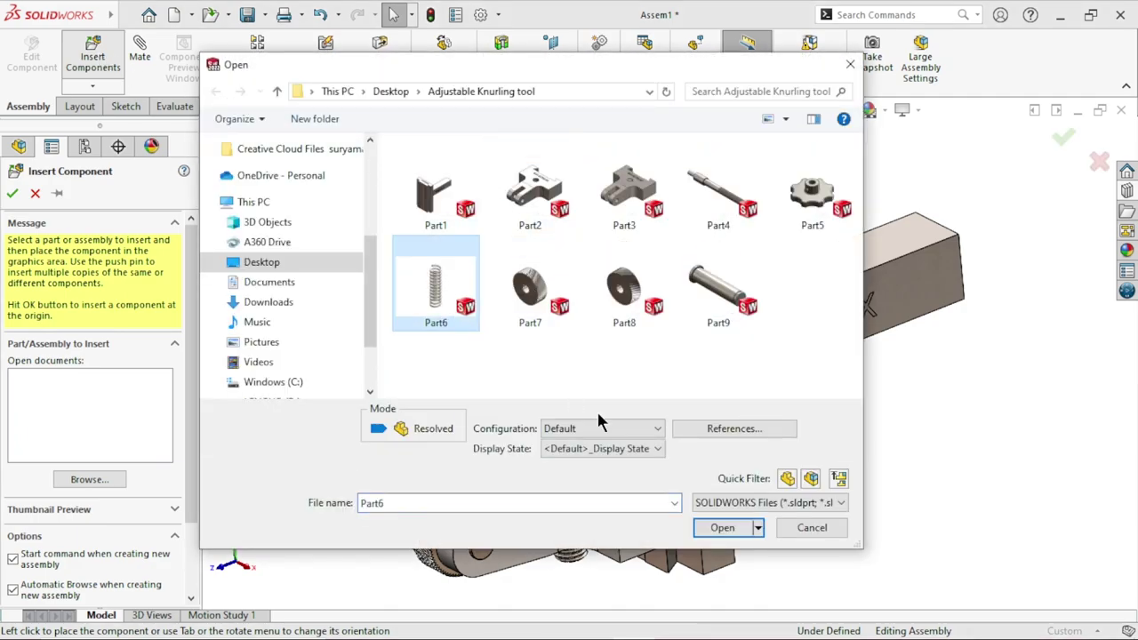
click(723, 530)
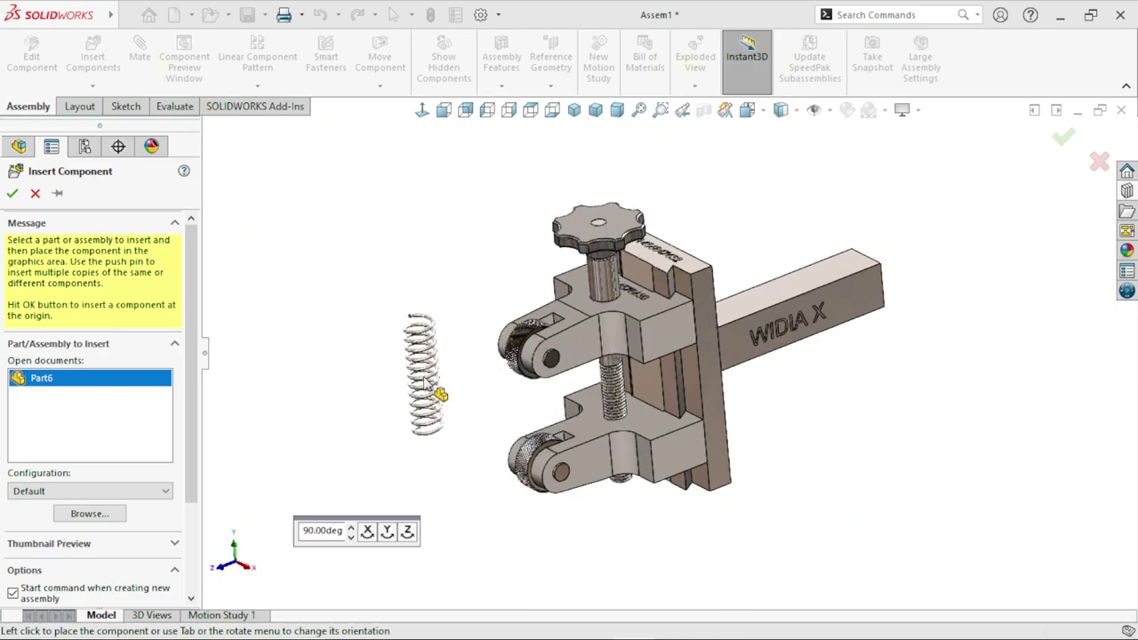
click(436, 384)
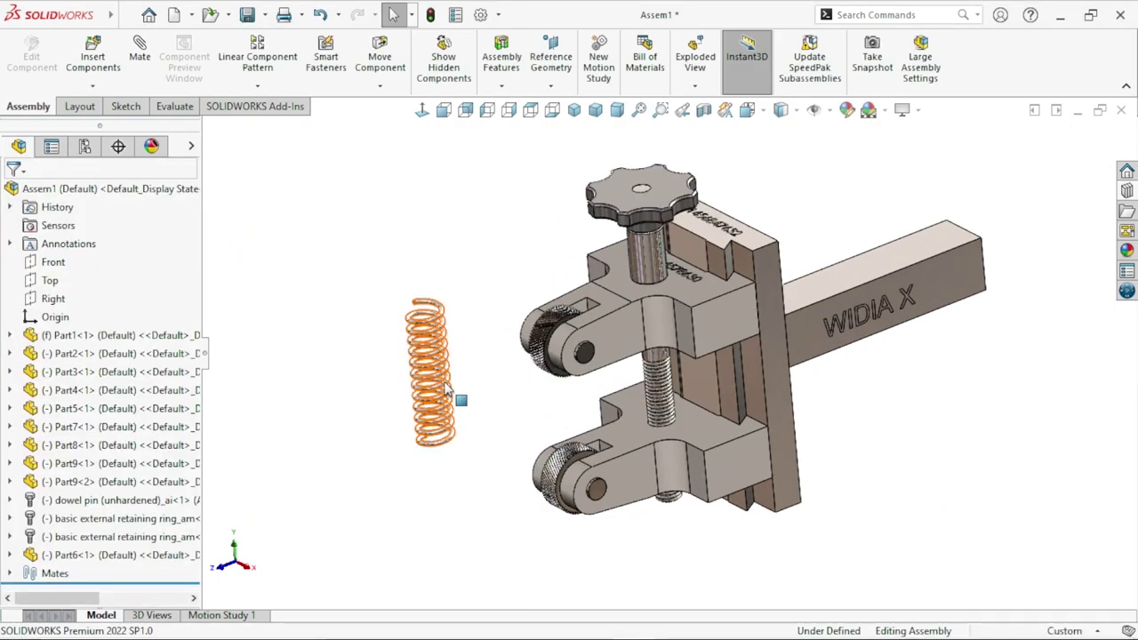
- Expand Part6 and Sweep1 in the tree and preview Sketch1, the spring's path
mouse_move(460, 399)
middle_down()
mouse_move(521, 401)
mouse_move(492, 407)
middle_up()
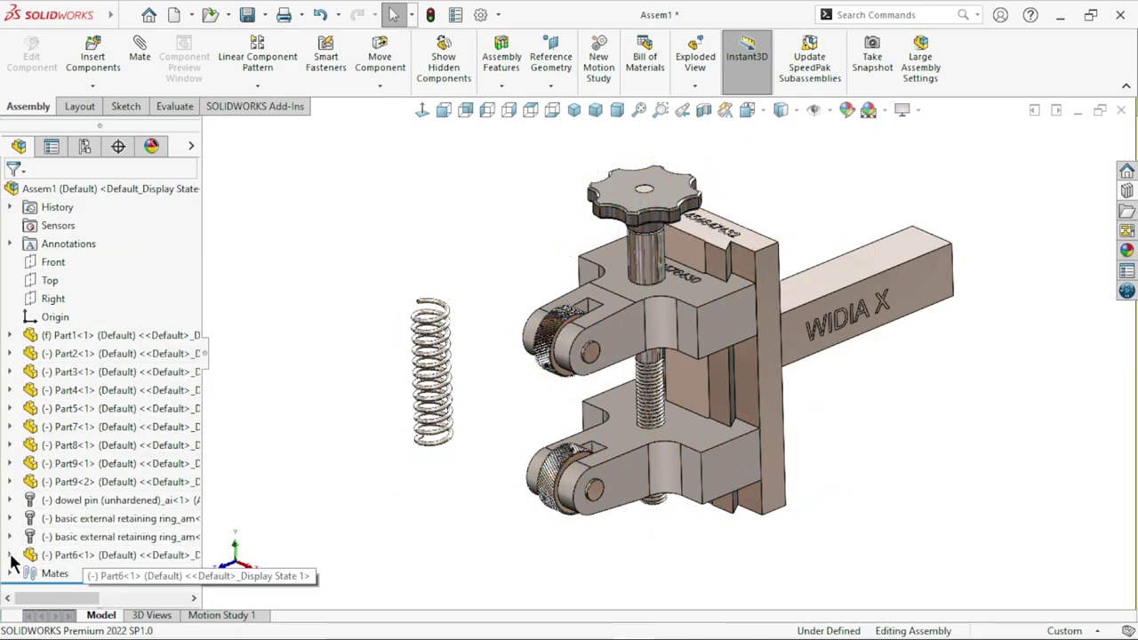
click(10, 555)
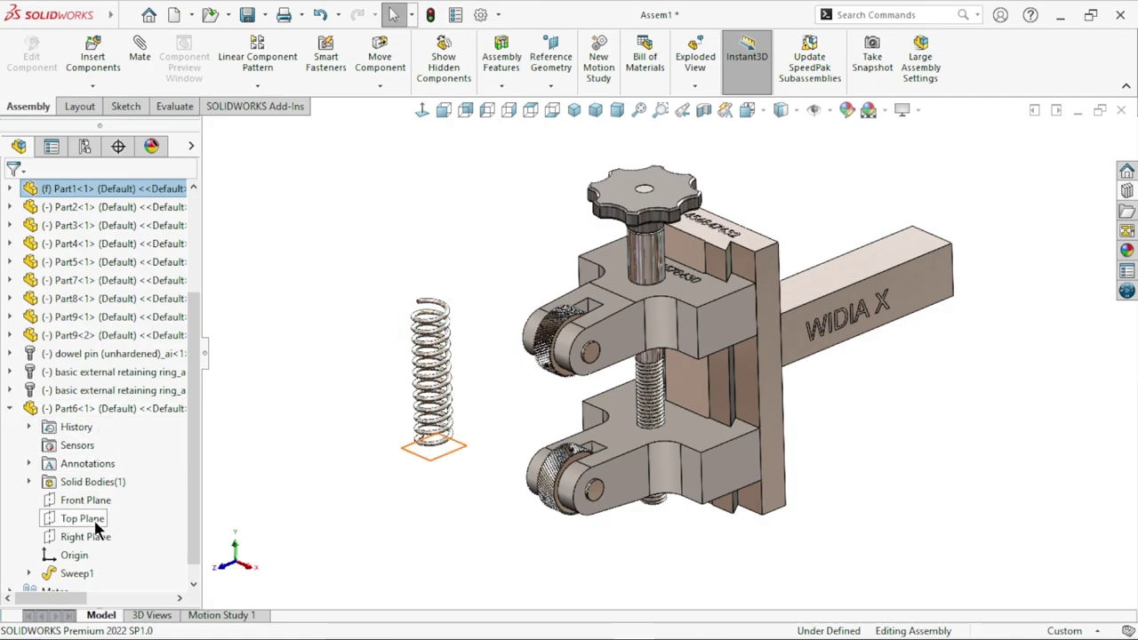
click(29, 573)
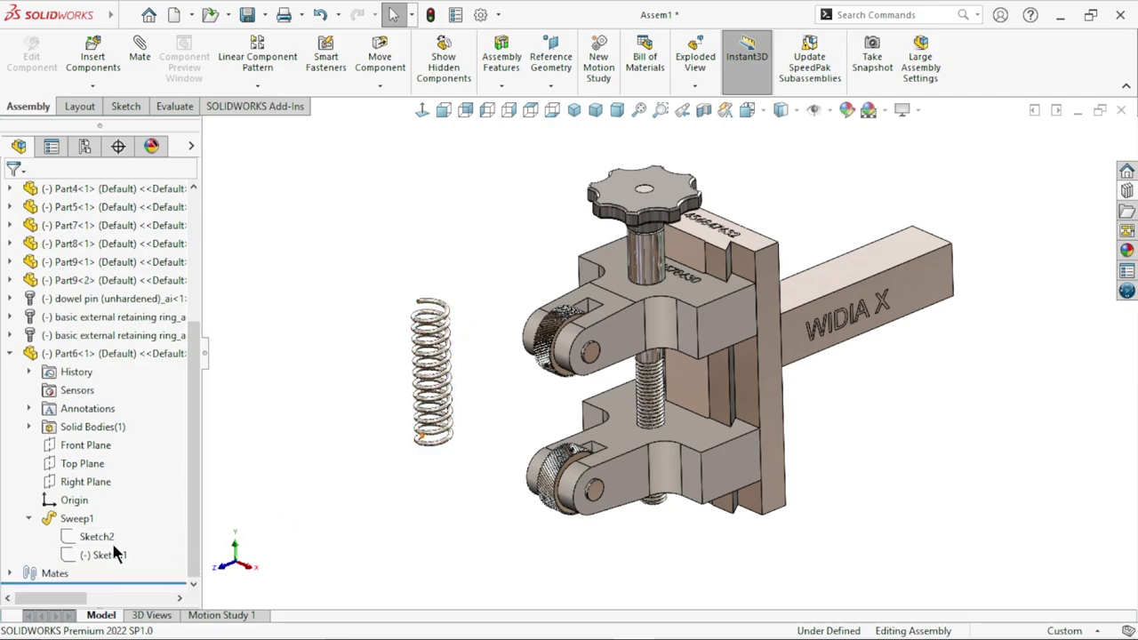
click(89, 553)
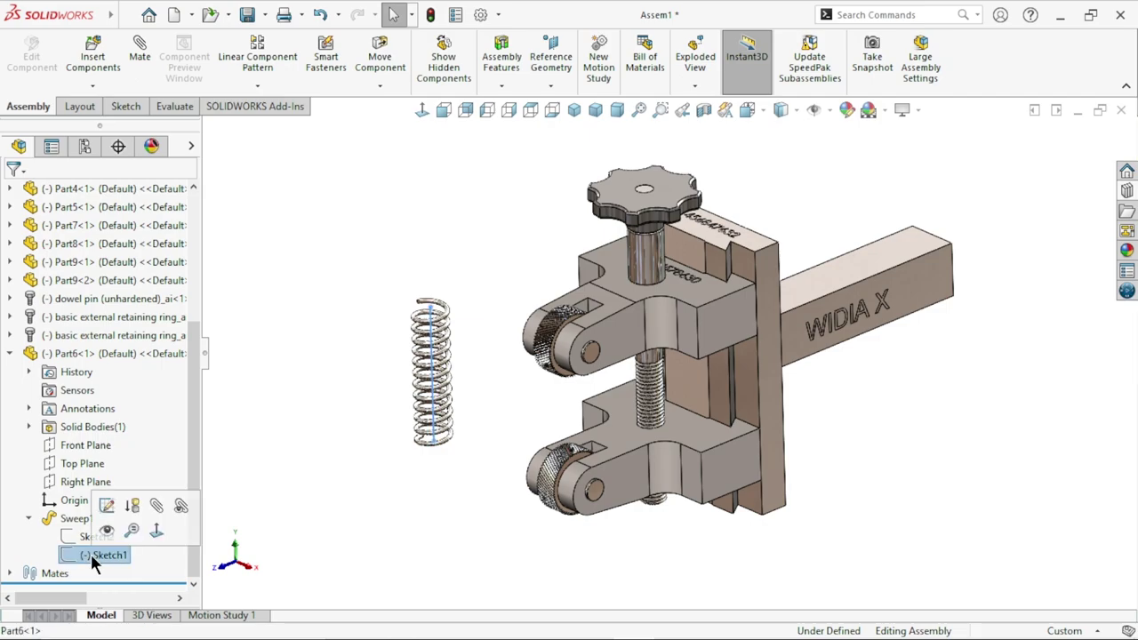
click(328, 498)
scroll(351, 463, up, 3)
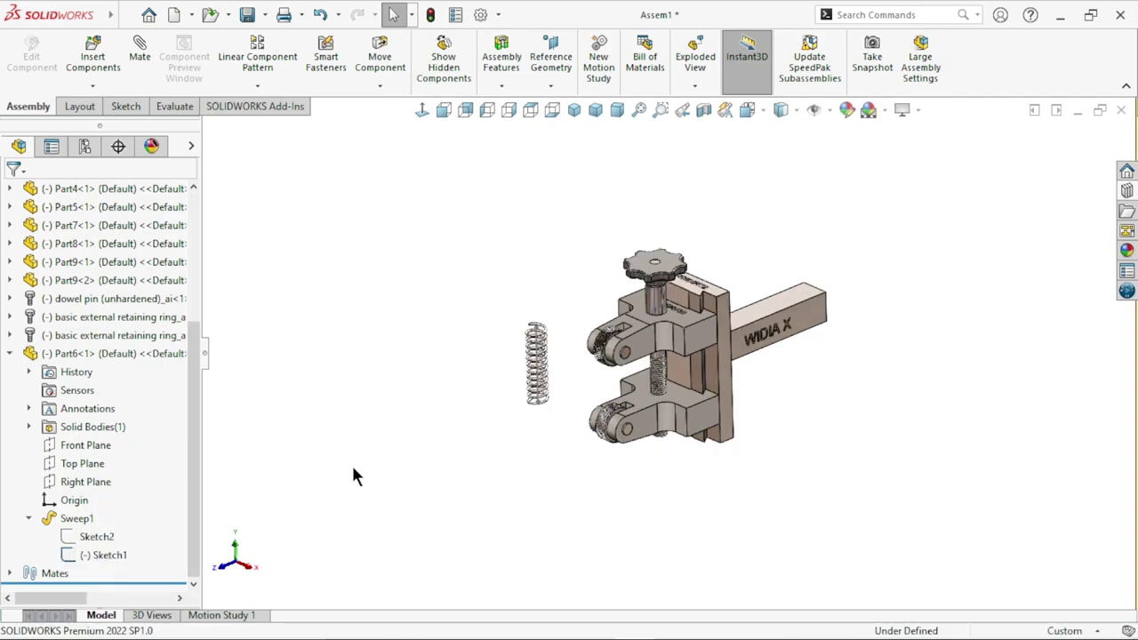
scroll(752, 393, down, 2)
scroll(671, 307, down, 2)
scroll(671, 307, down, 2)
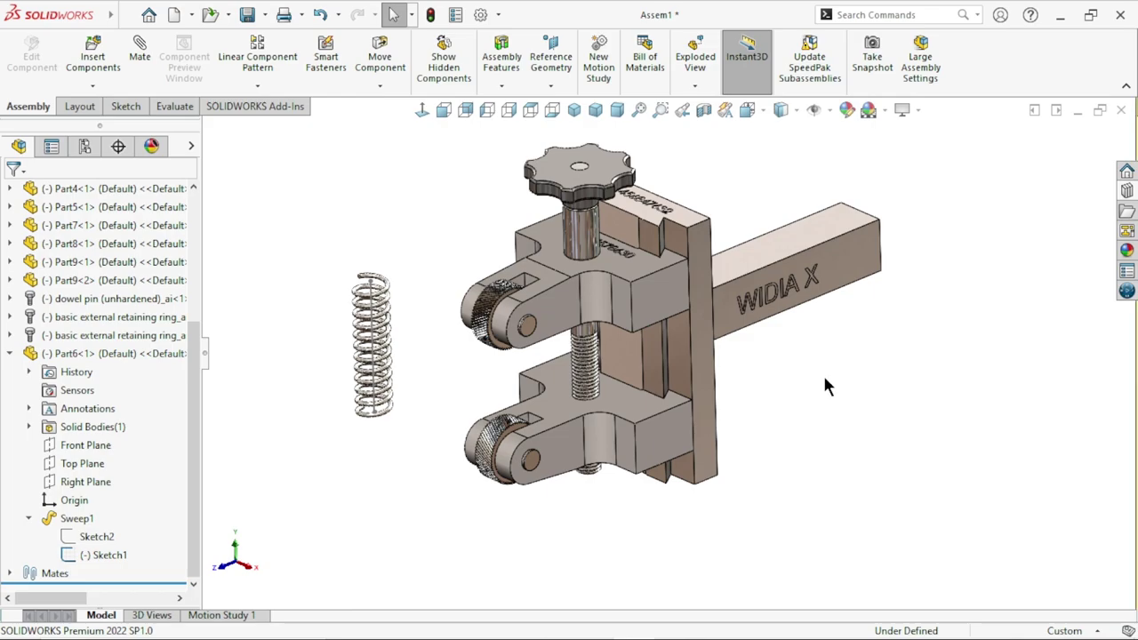
scroll(822, 372, up, 2)
scroll(698, 330, down, 2)
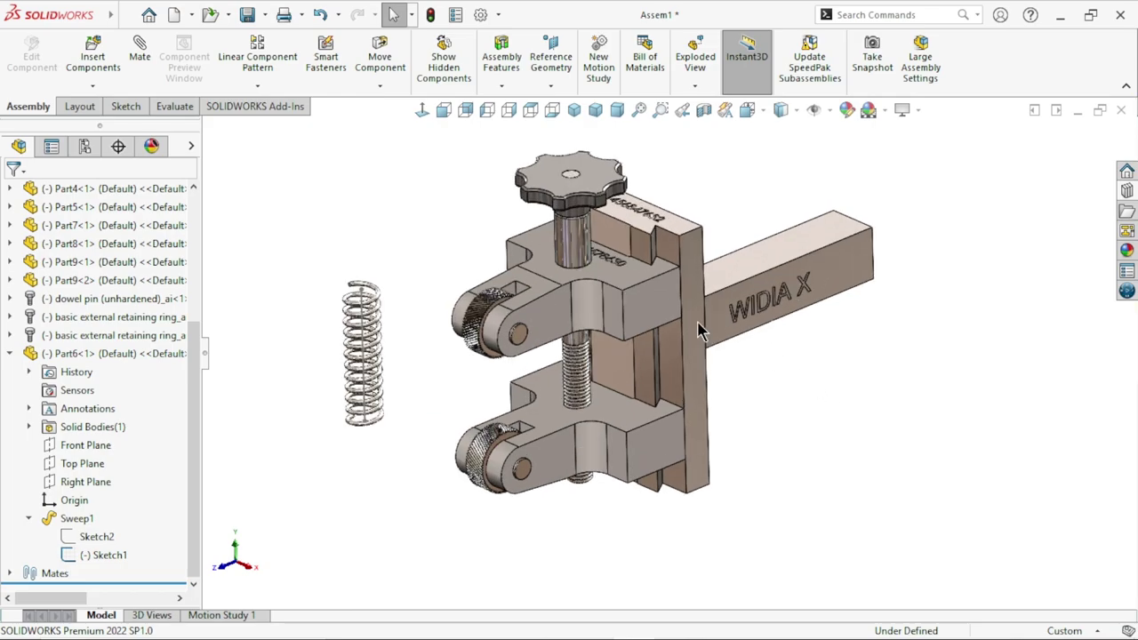
- Turn on View Temporary Axes and zoom in on the upper arm and lead screw
click(830, 109)
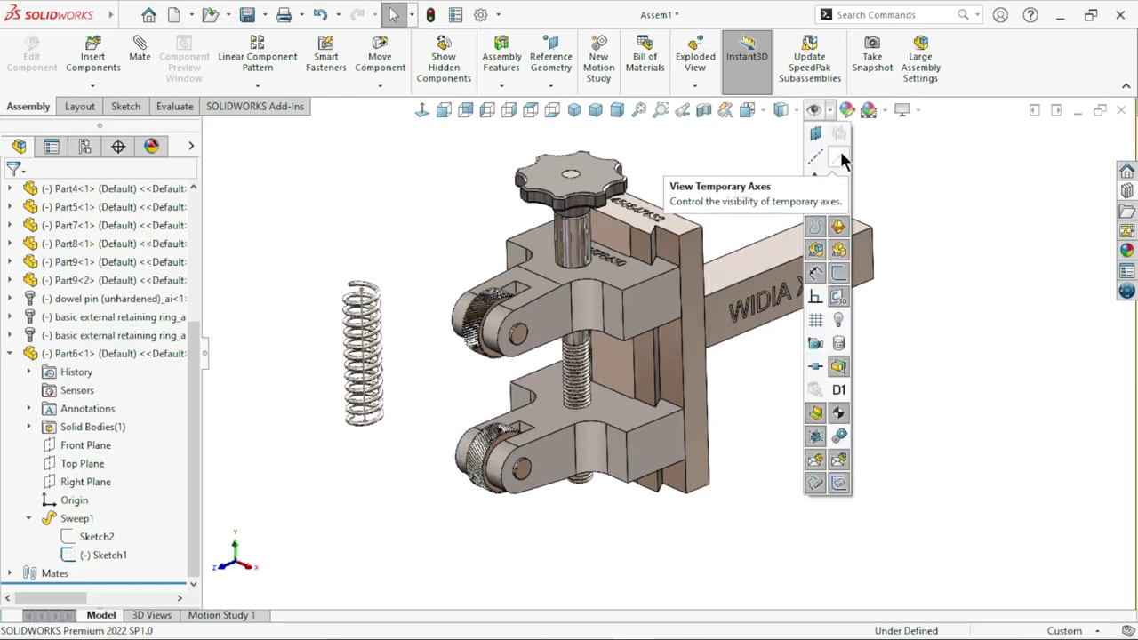
click(840, 158)
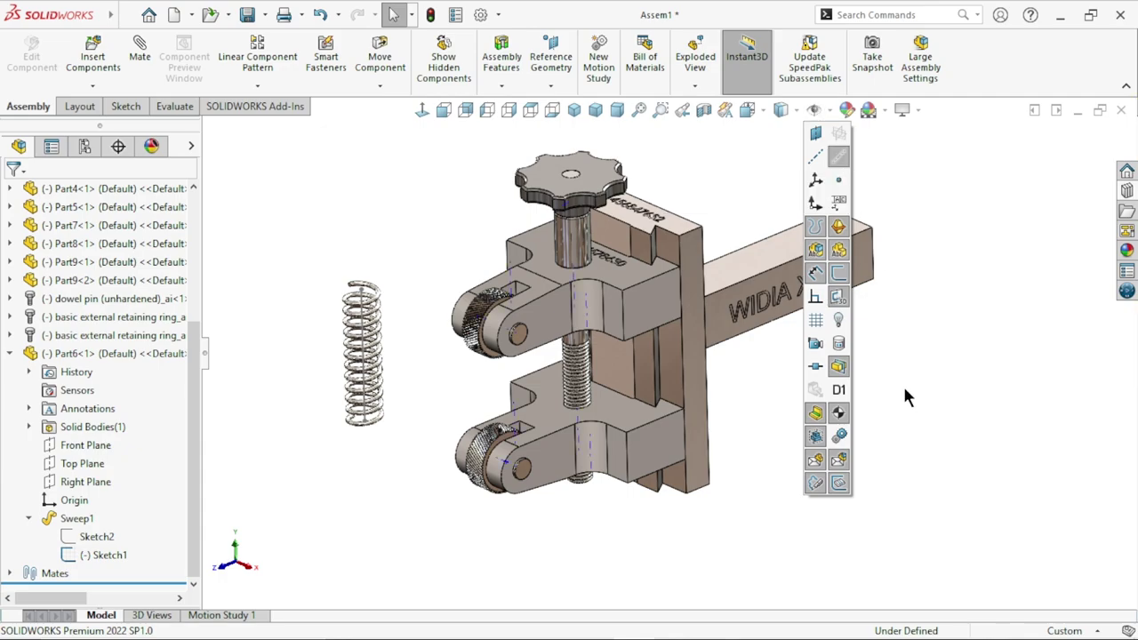
mouse_move(614, 409)
middle_down()
mouse_move(565, 281)
mouse_move(569, 373)
mouse_move(552, 448)
middle_up()
scroll(585, 247, down, 5)
scroll(588, 304, up, 3)
scroll(553, 453, up, 5)
scroll(600, 391, down, 5)
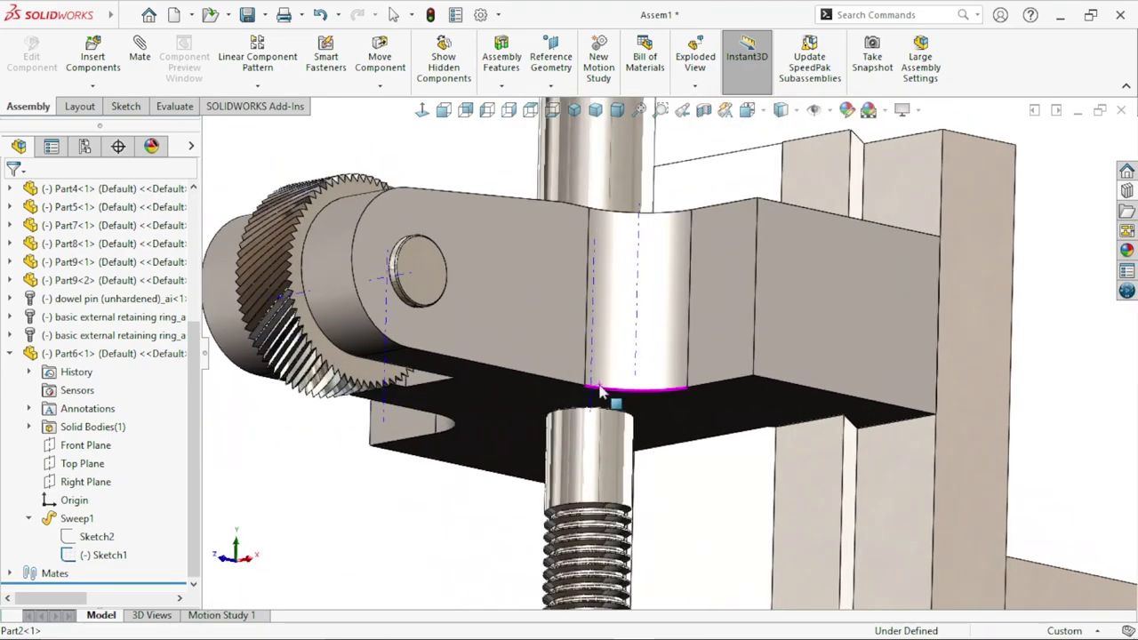
scroll(614, 395, up, 3)
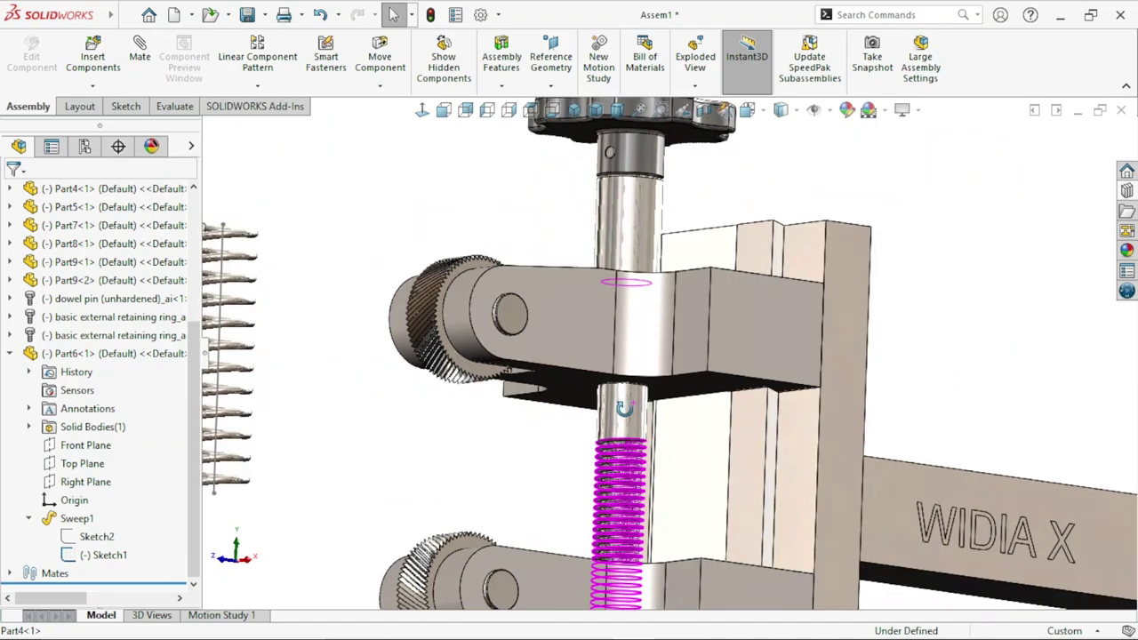
scroll(633, 391, down, 2)
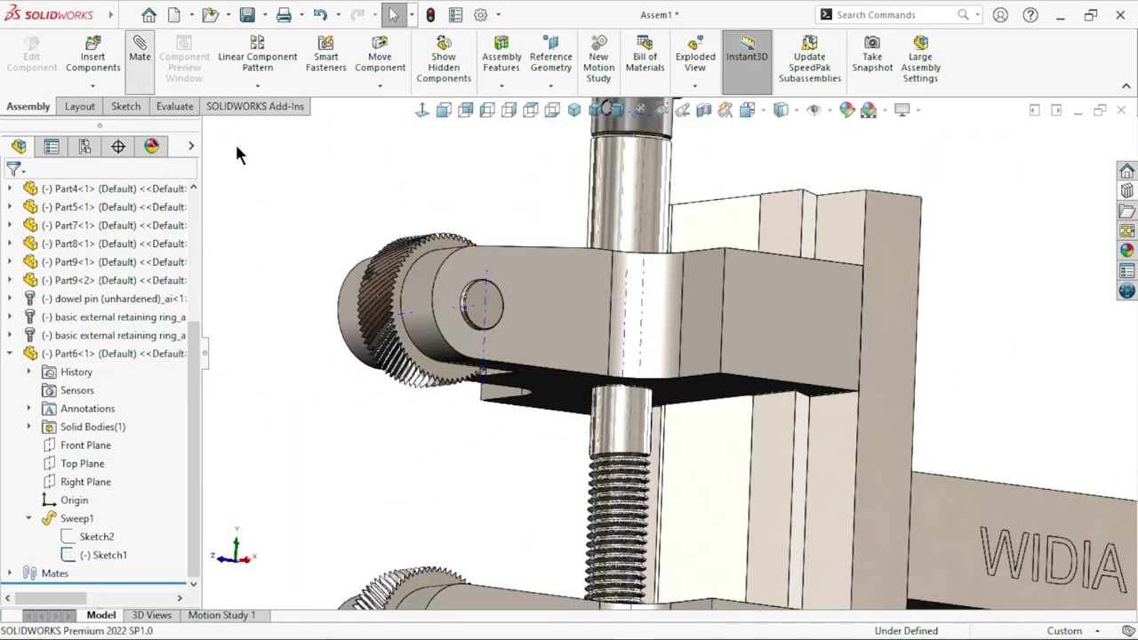
- Mate the spring's Sketch1 centre line coincident with the upper arm's axis
click(627, 304)
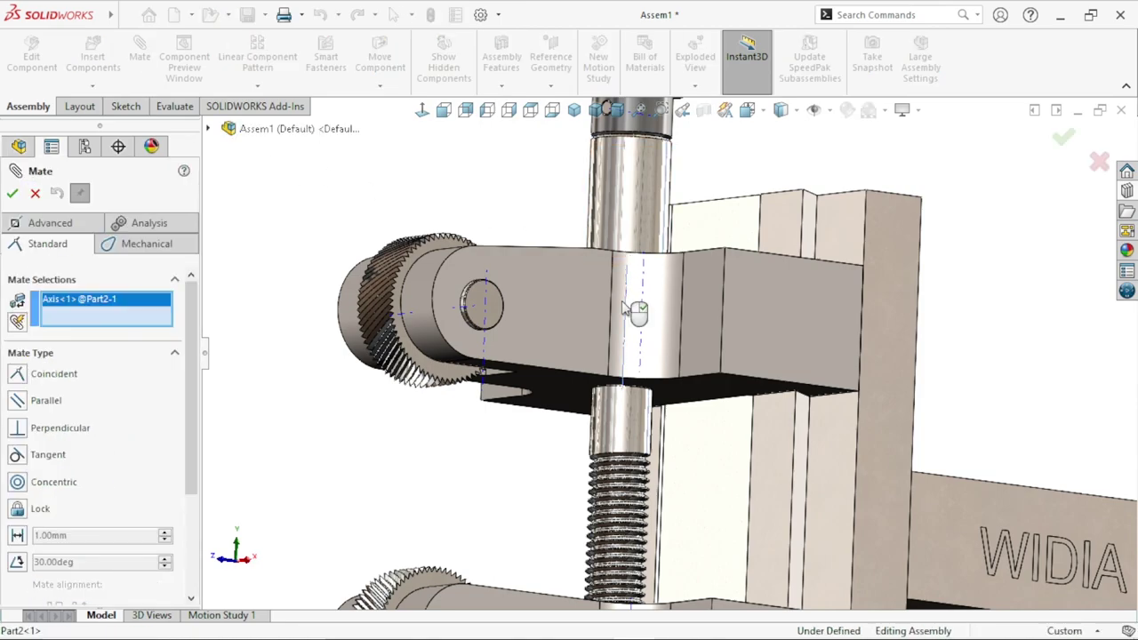
scroll(522, 413, up, 3)
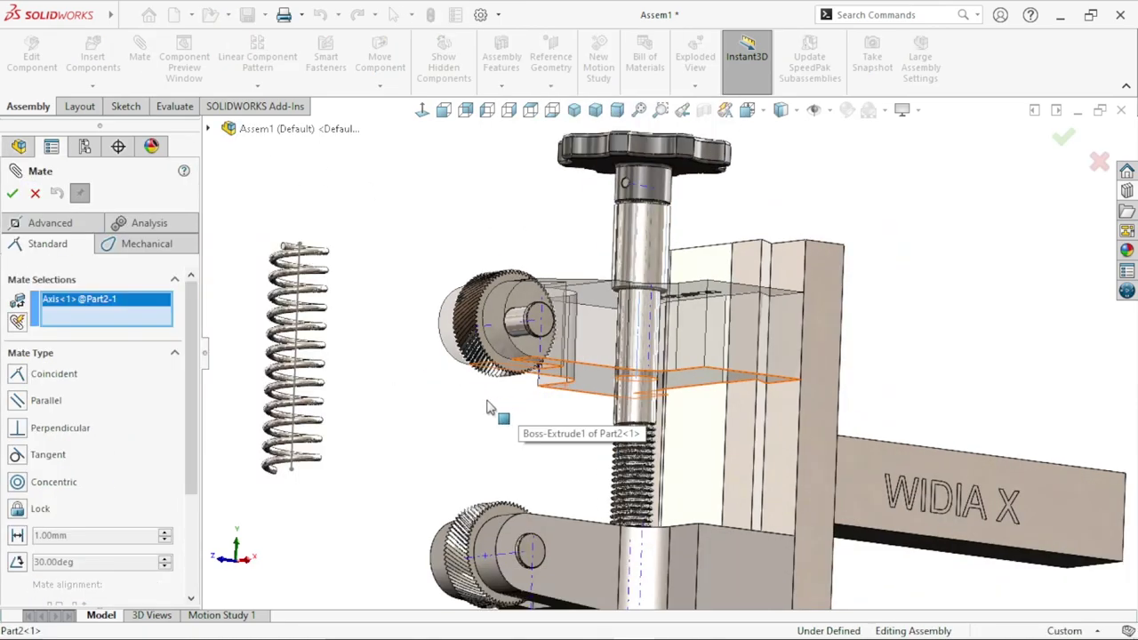
click(307, 327)
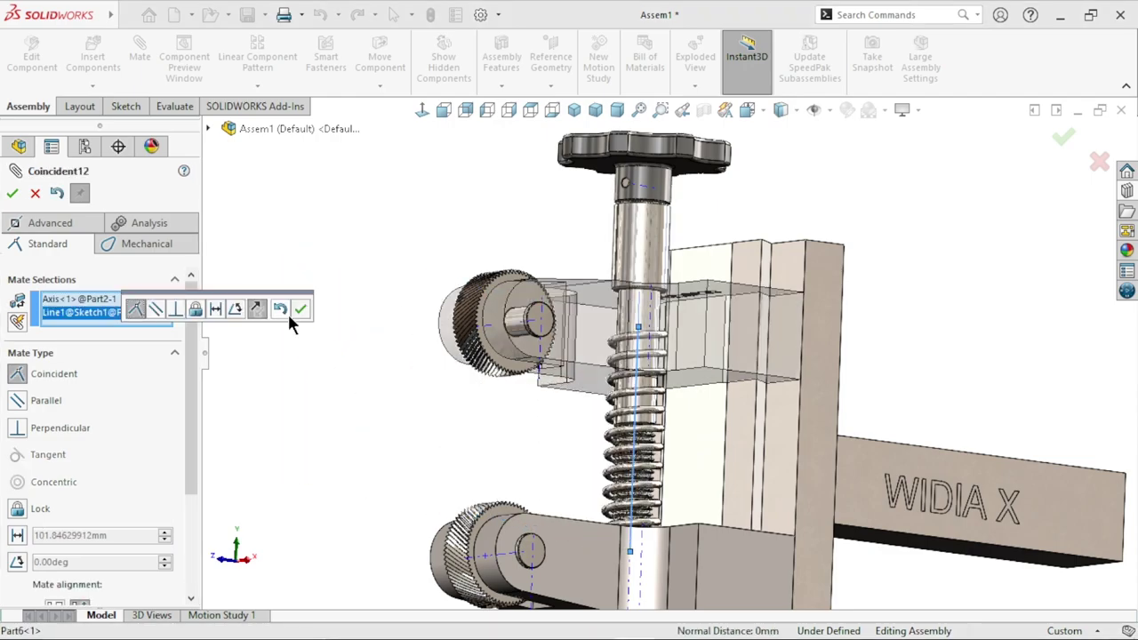
click(299, 309)
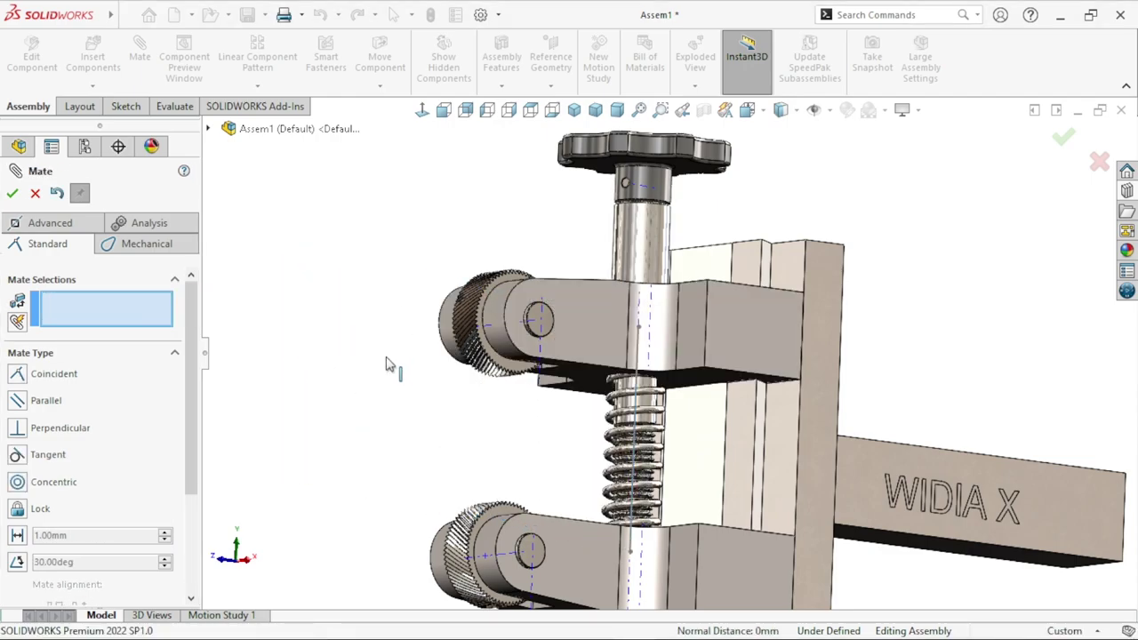
scroll(658, 459, down, 5)
scroll(657, 460, up, 3)
middle_drag(604, 444, 658, 459)
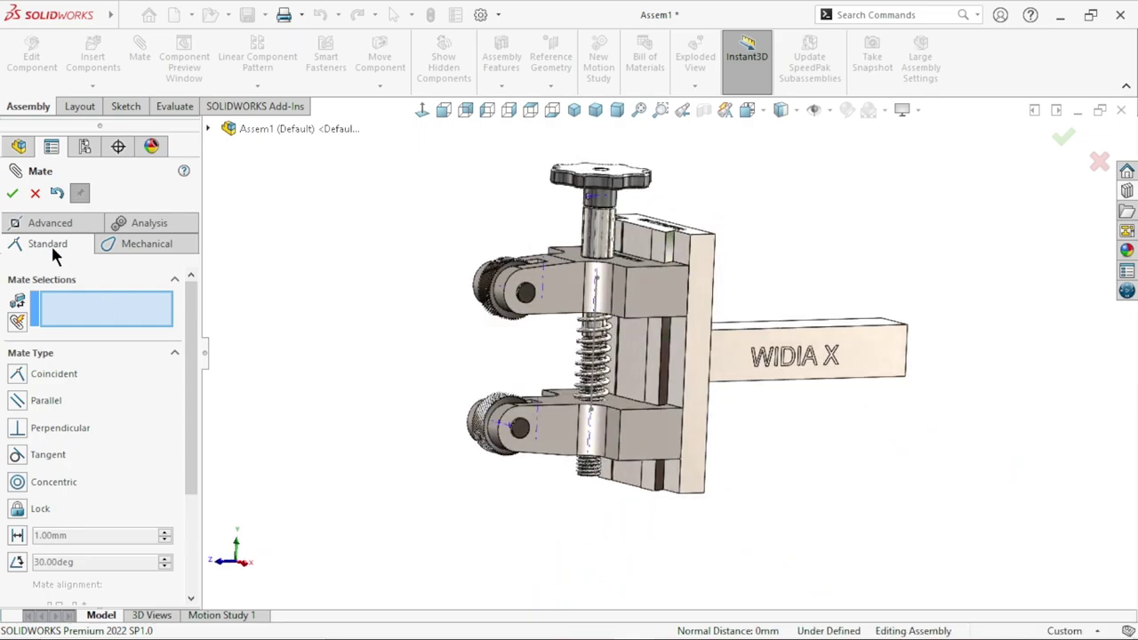
click(12, 194)
- Edit the spring in place, saving the assembly as 'Assembly Knurling tool' with all components
scroll(634, 376, down, 2)
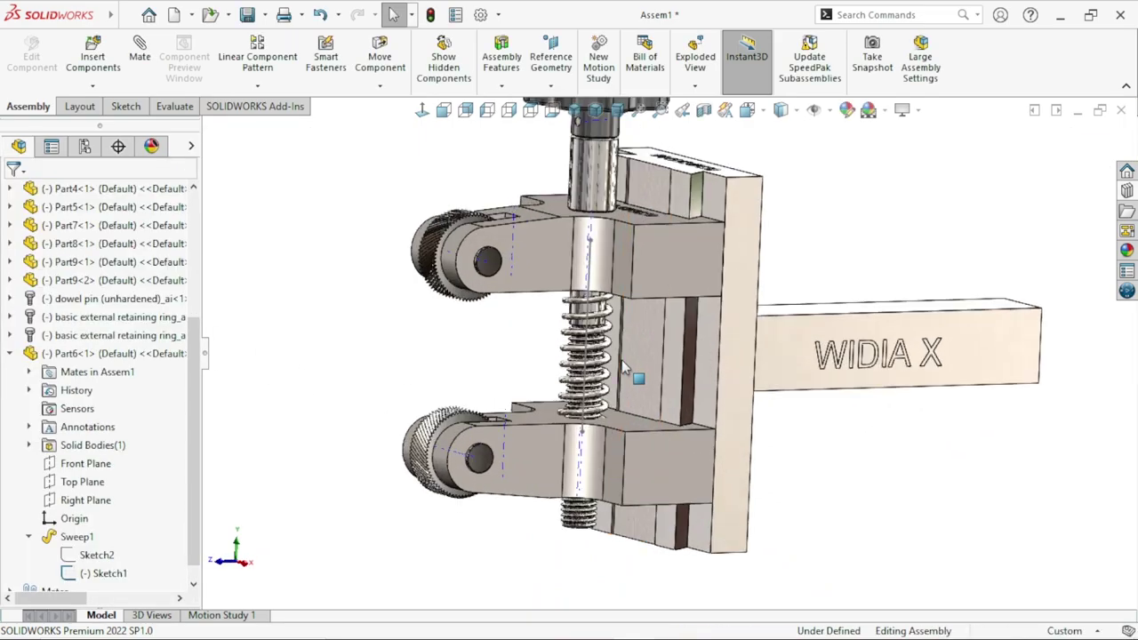
scroll(589, 329, down, 3)
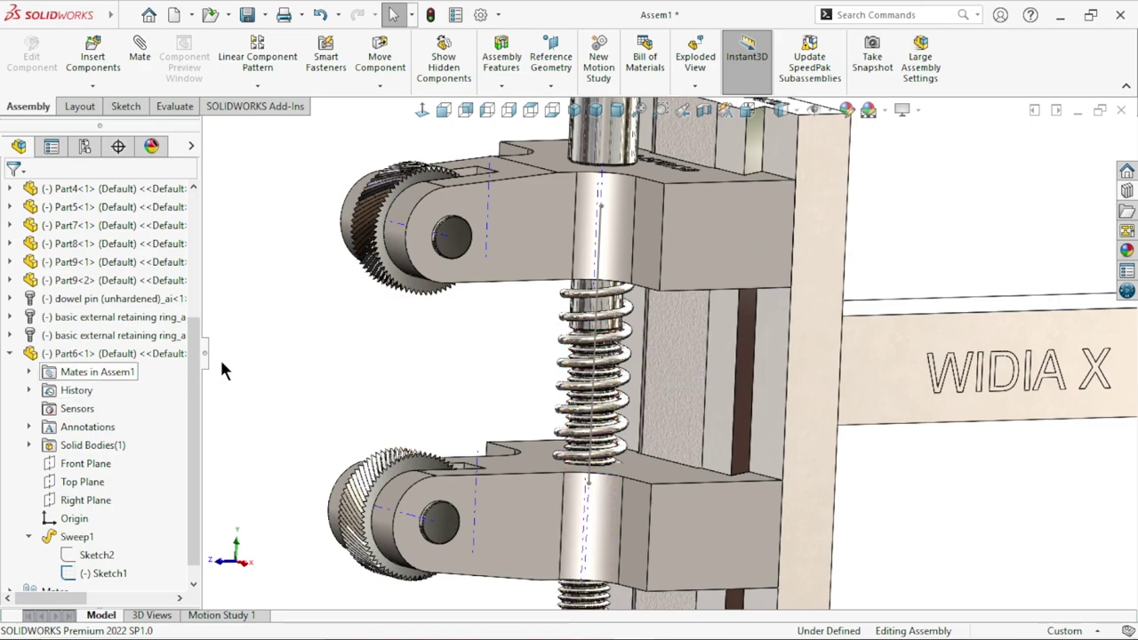
right_click(579, 326)
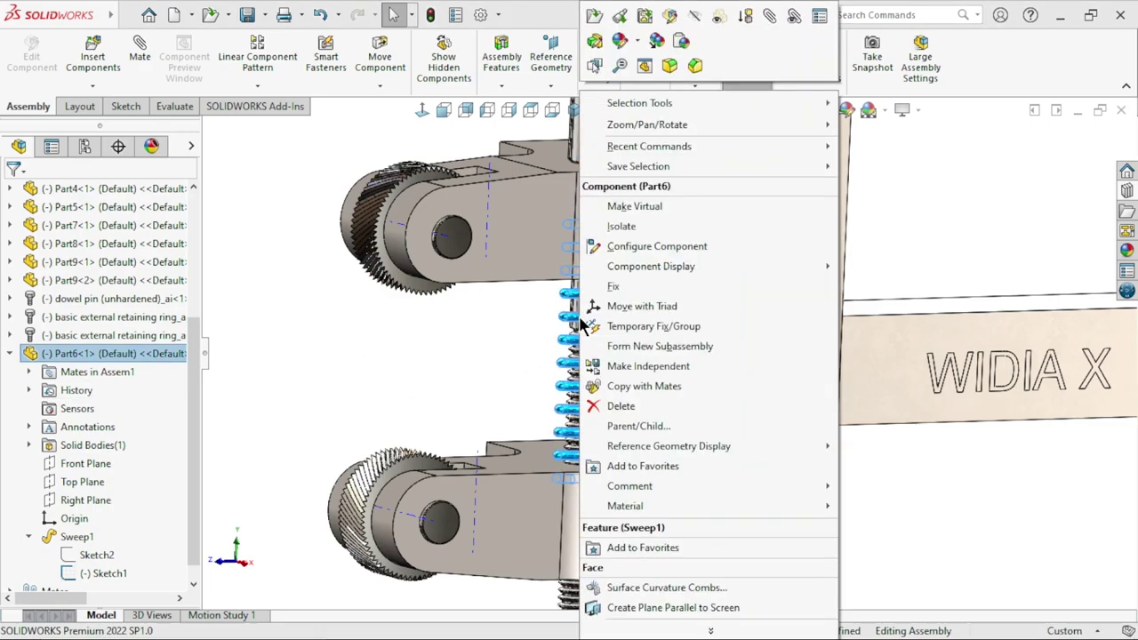
click(671, 19)
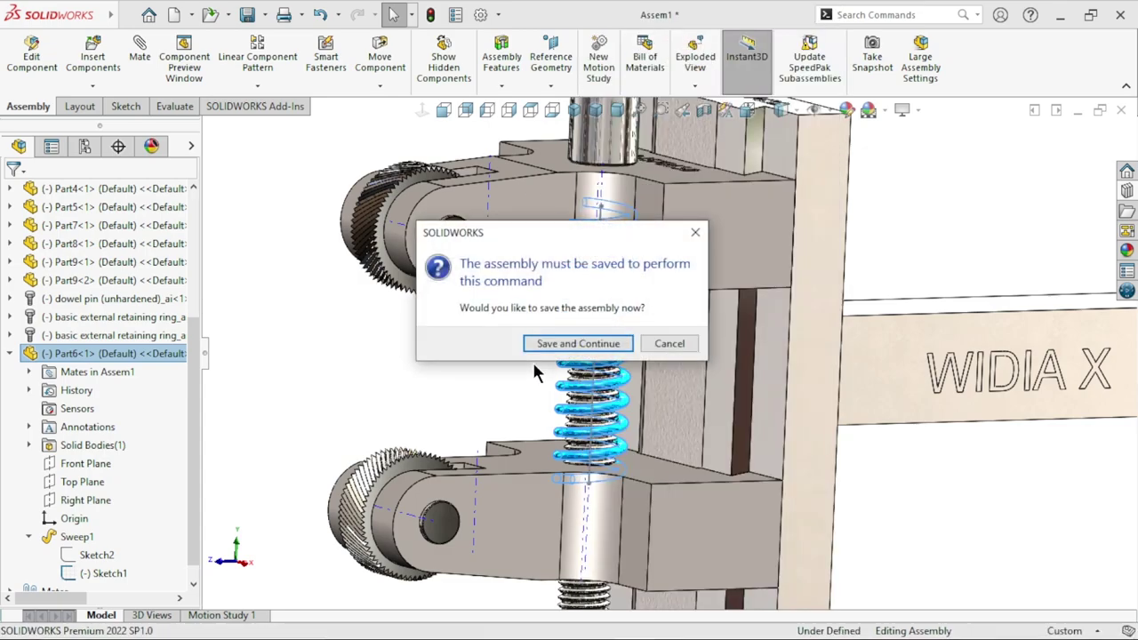
click(562, 344)
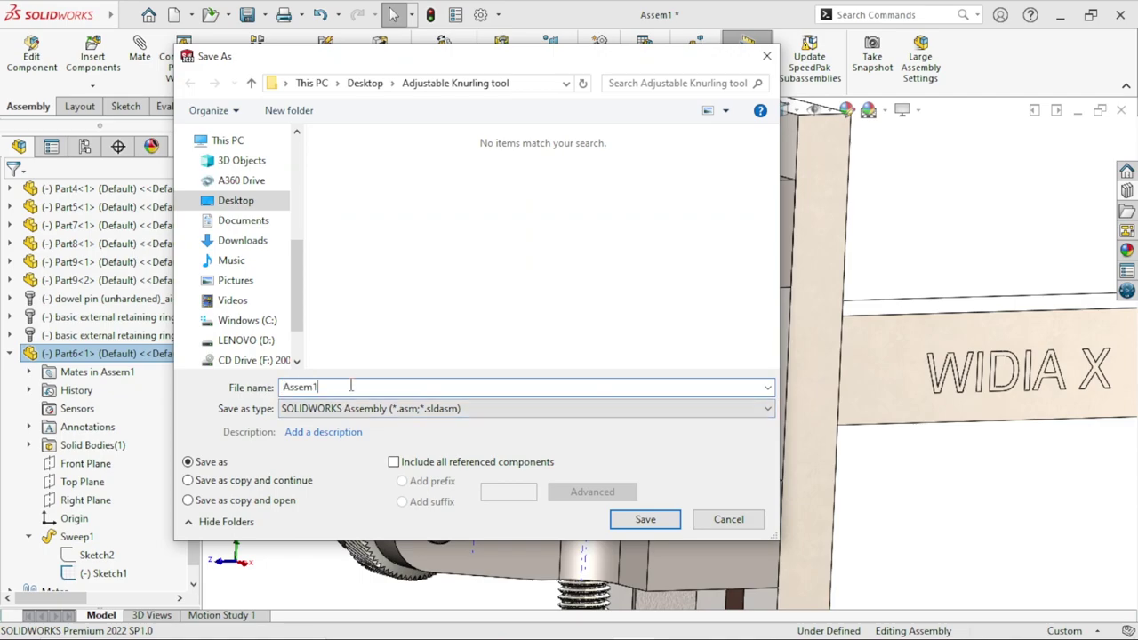
mouse_move(240, 320)
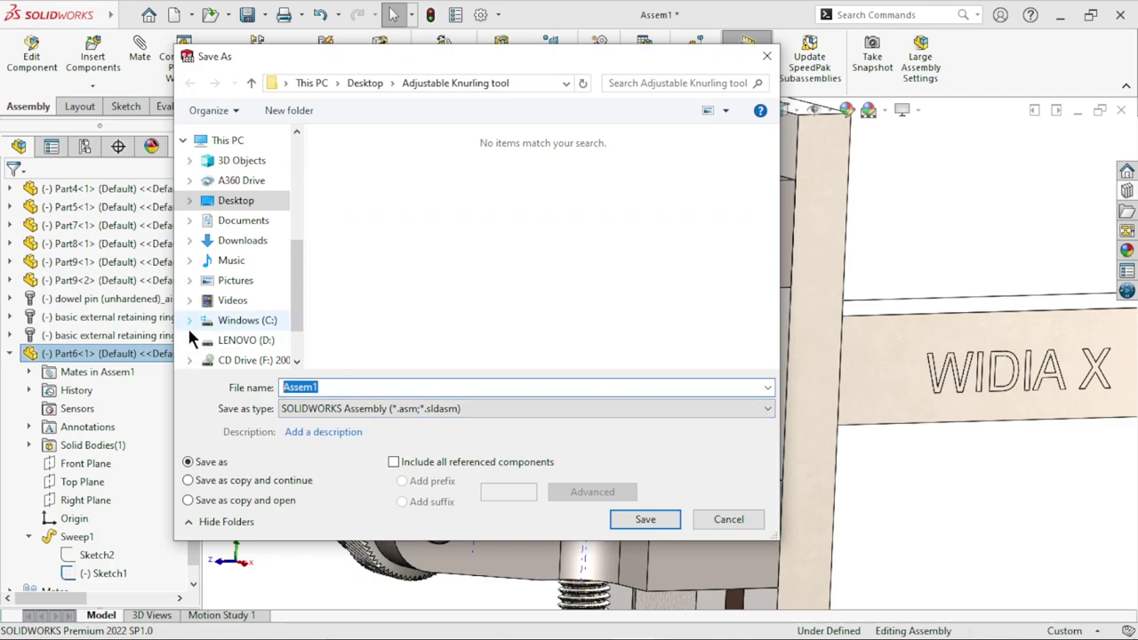
text(As)
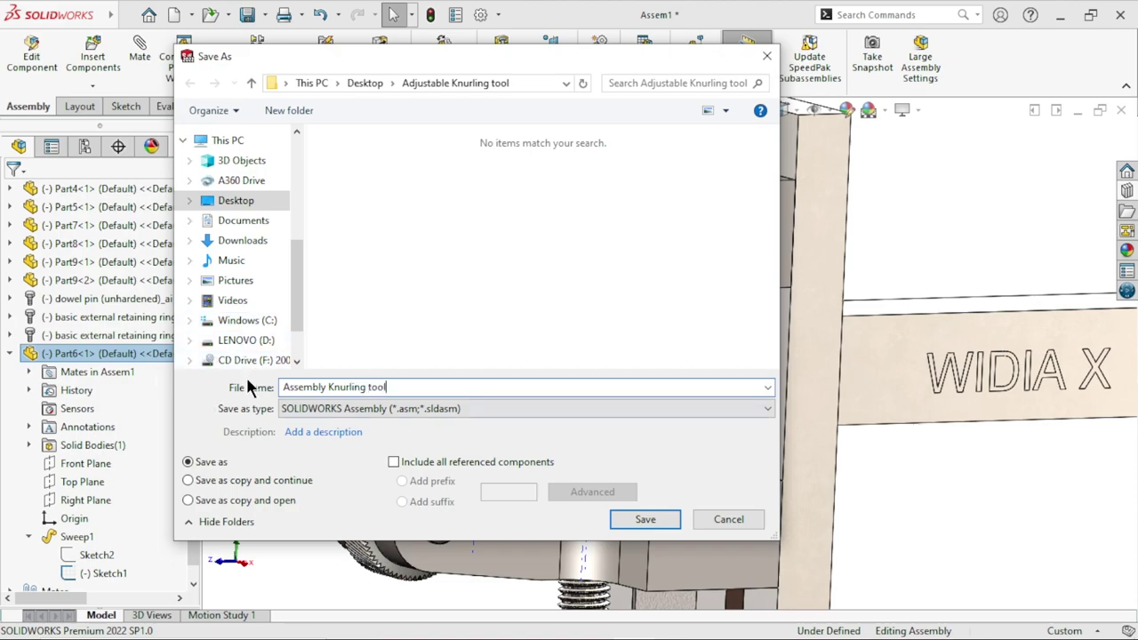
click(652, 517)
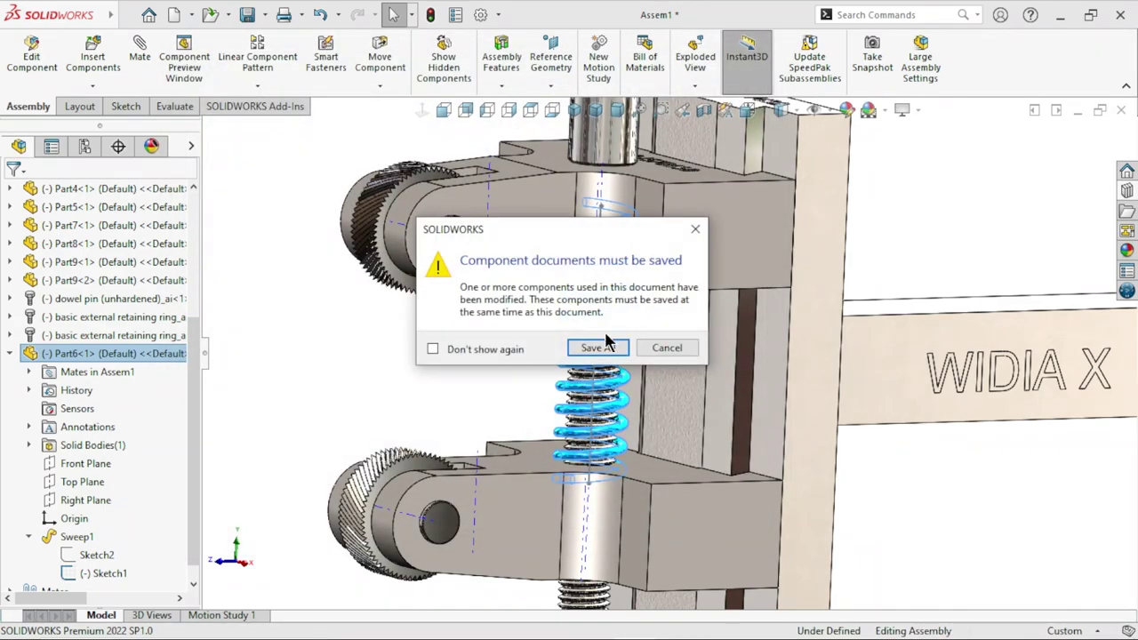
click(602, 345)
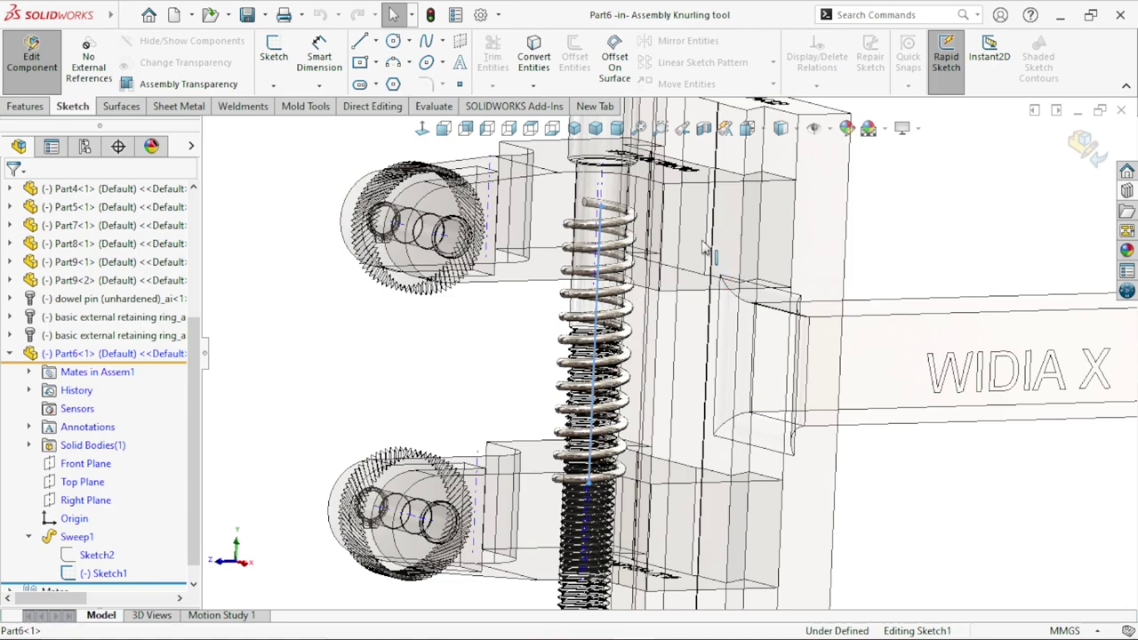
- Edit the spring's path sketch (Sketch1) and view it normal to its plane
click(597, 258)
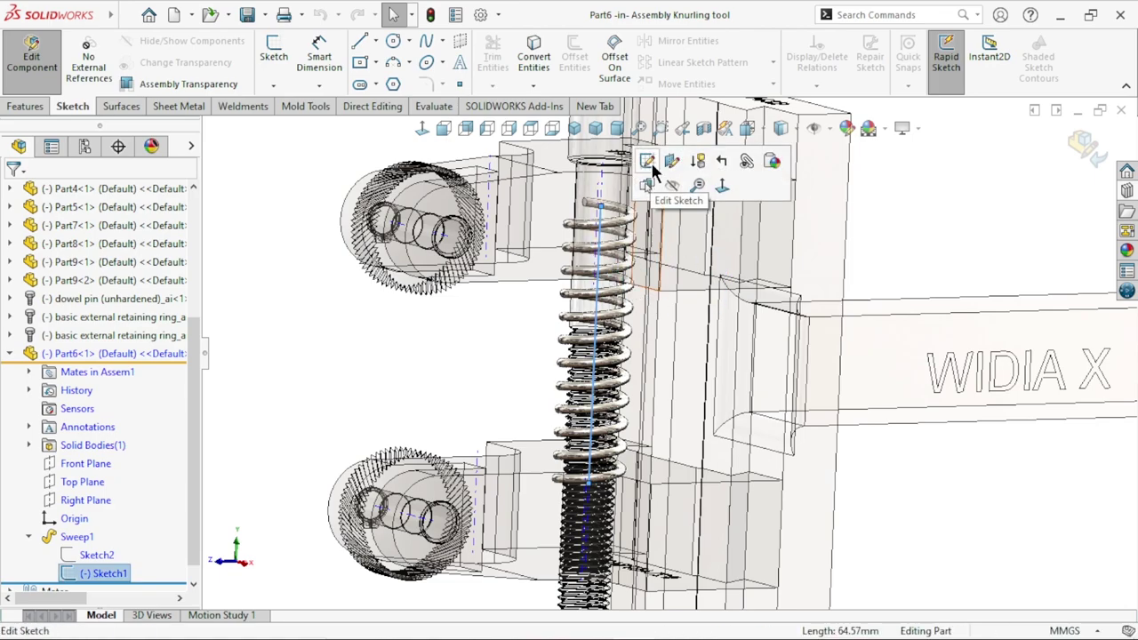
click(648, 162)
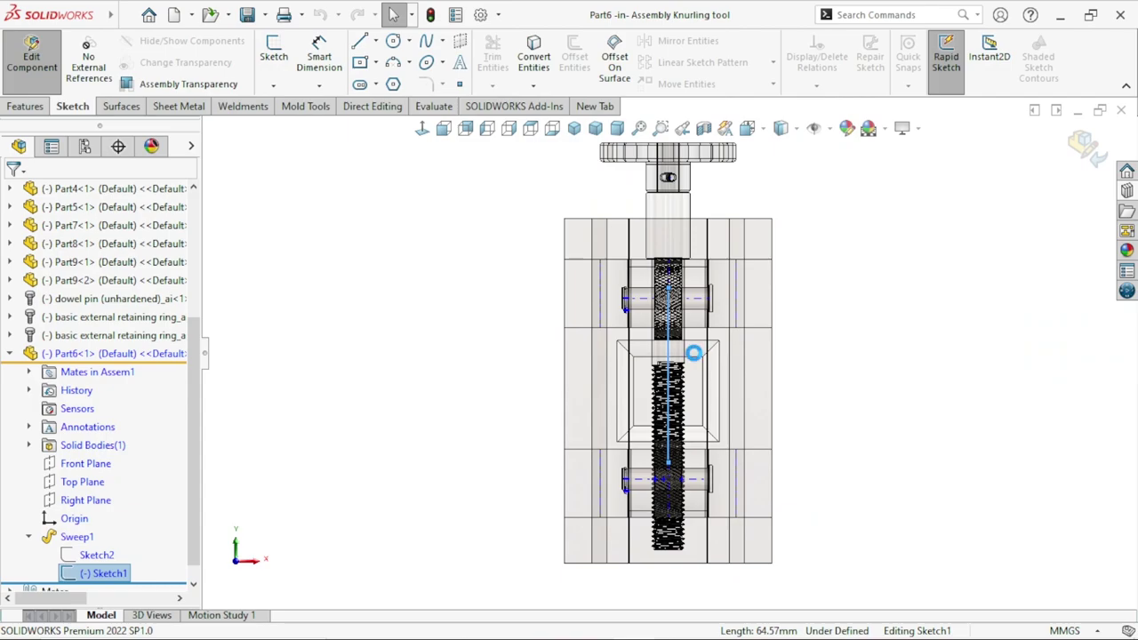
scroll(711, 355, down, 5)
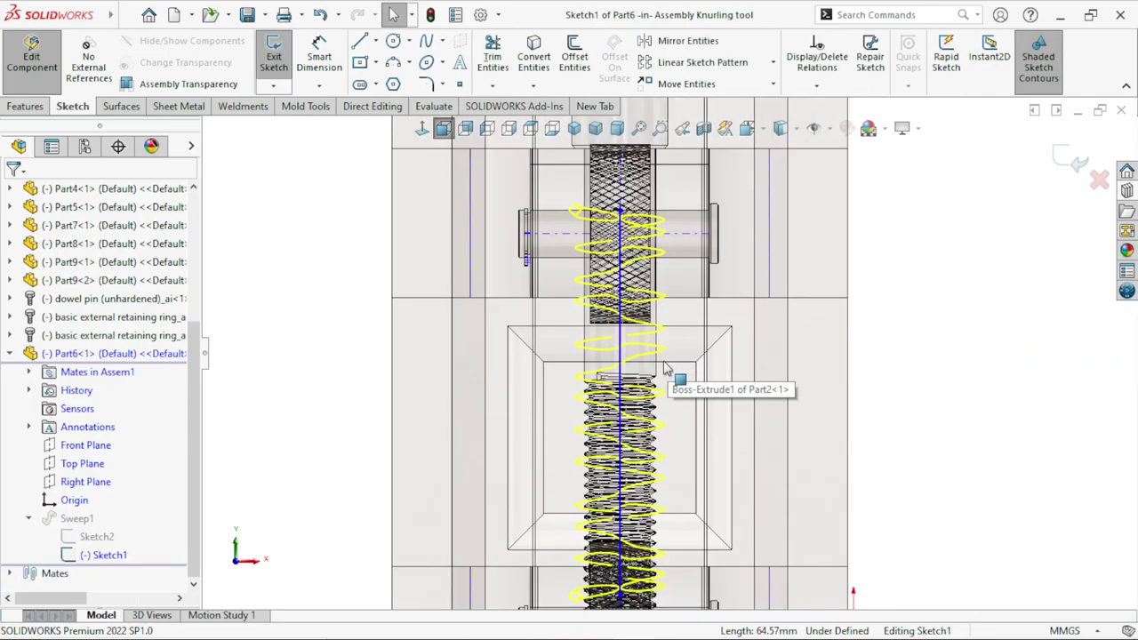
mouse_move(666, 382)
middle_down()
mouse_move(919, 384)
mouse_move(623, 300)
middle_up()
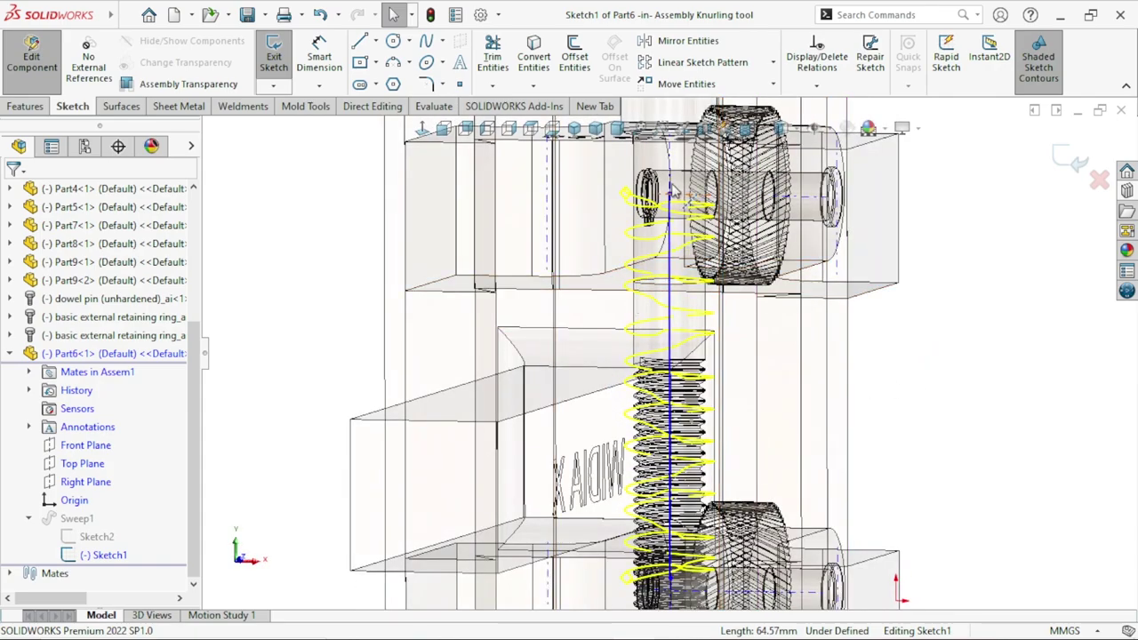
key(ctrl+8)
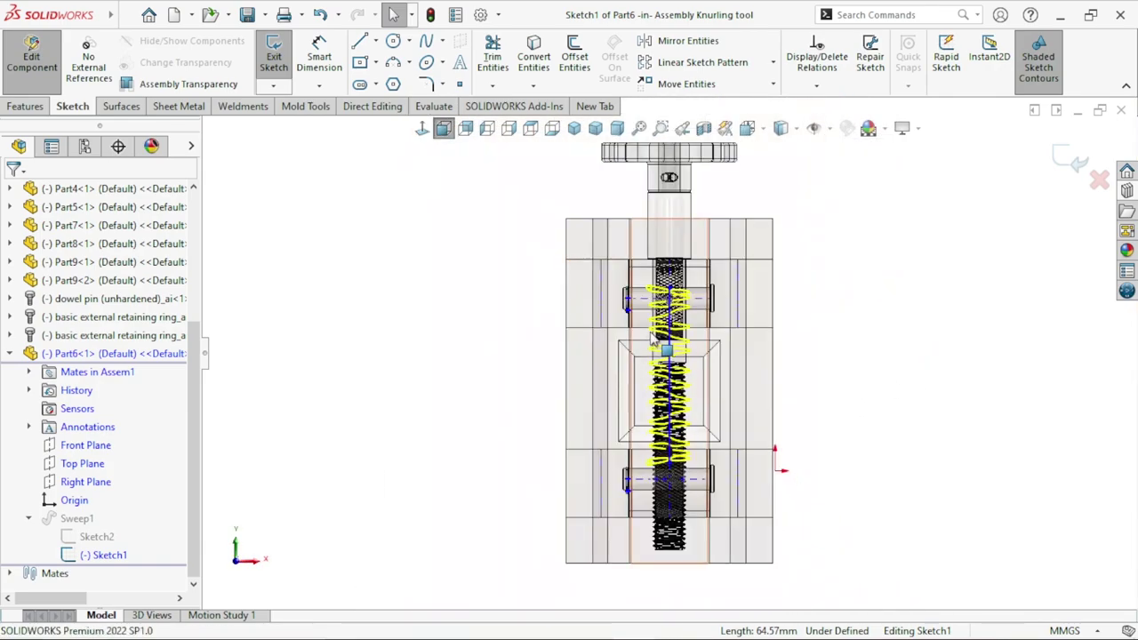
scroll(653, 338, down, 3)
- Make the path's upper endpoint coincident with Part2's edge
click(685, 259)
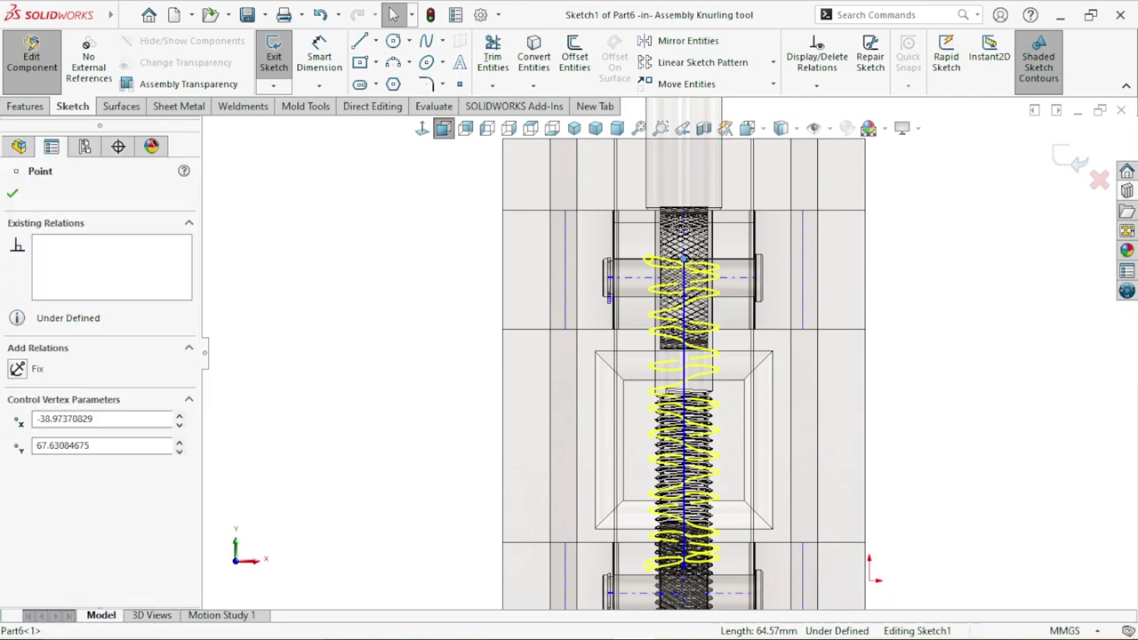
ctrl+click(642, 331)
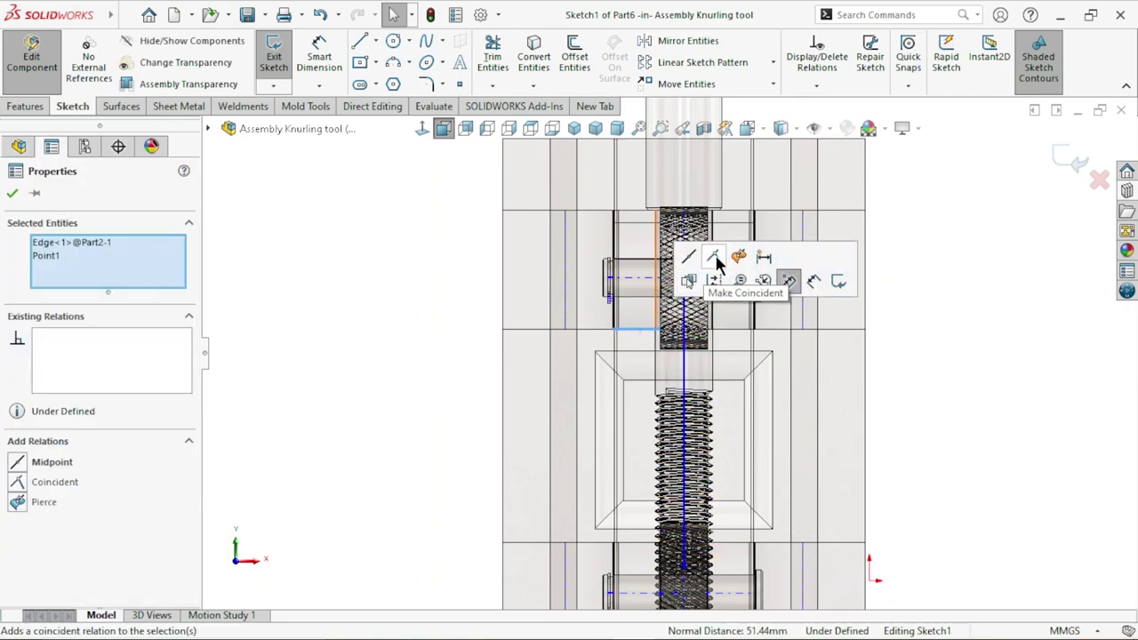
click(715, 257)
key(f)
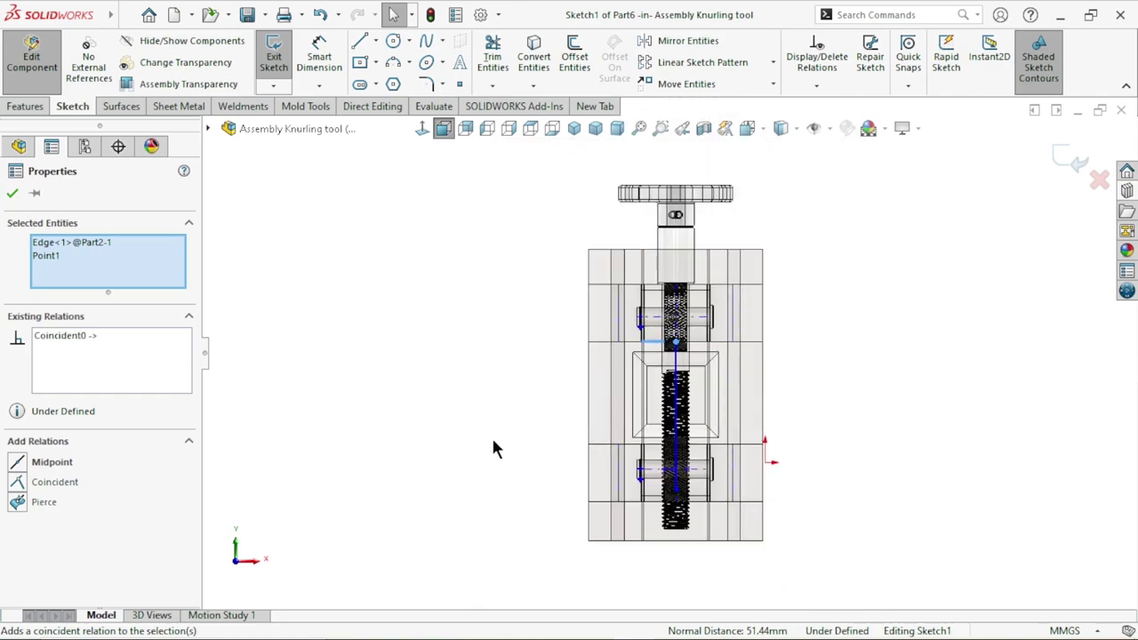
scroll(702, 456, down, 3)
scroll(693, 454, down, 2)
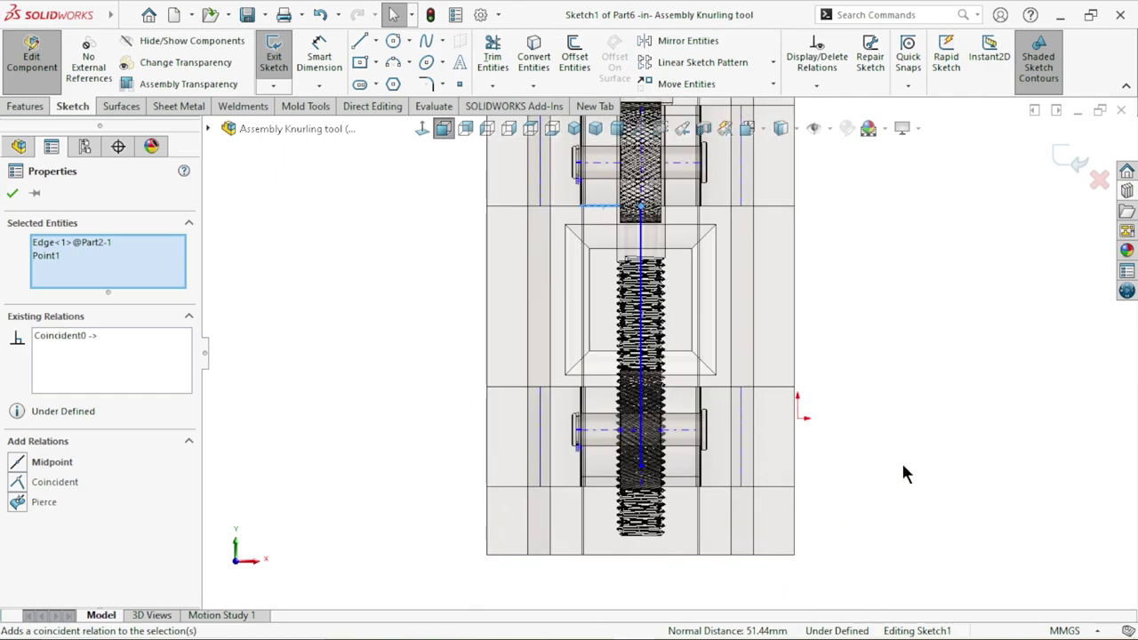
click(11, 194)
- Make the lower endpoint coincident with Part3's edge, then exit the sketch and component editing
scroll(651, 491, down, 2)
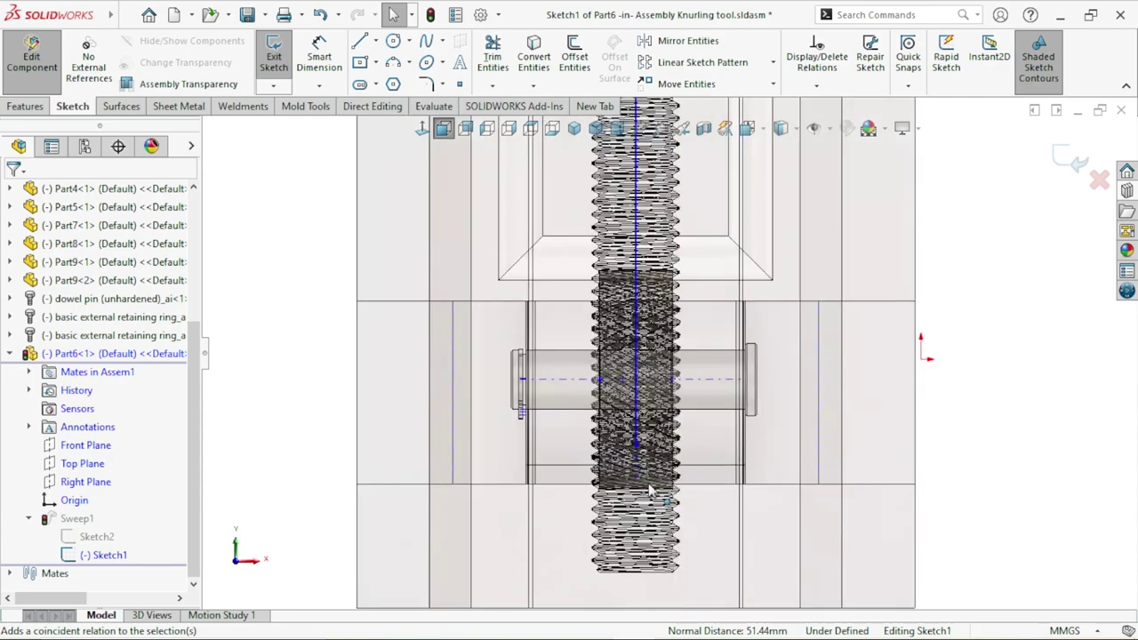
click(635, 445)
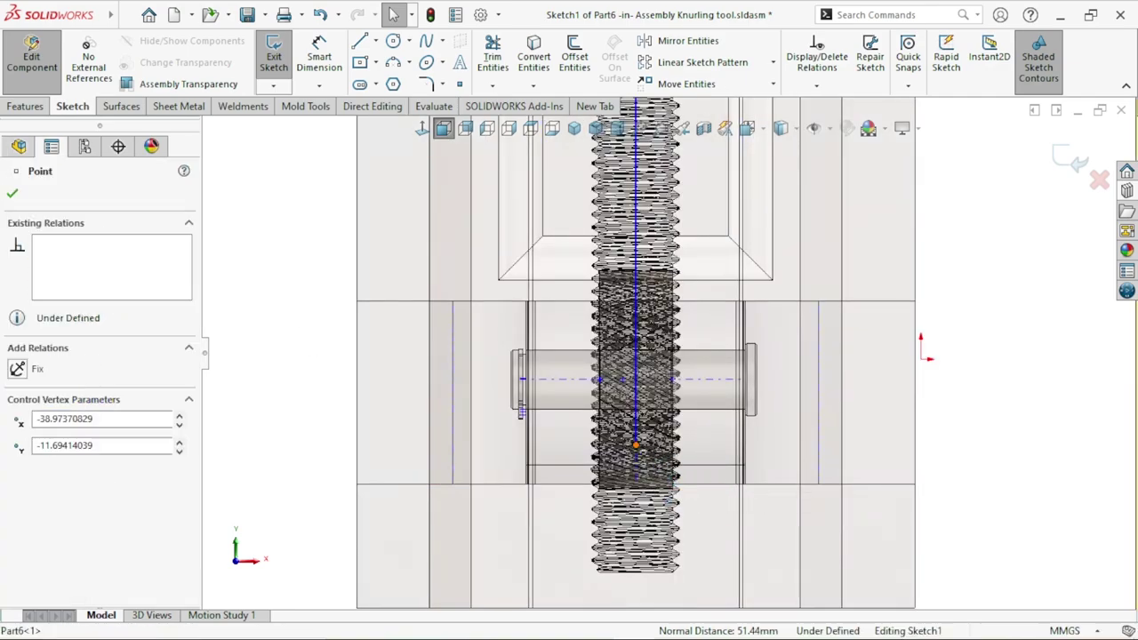
ctrl+click(510, 308)
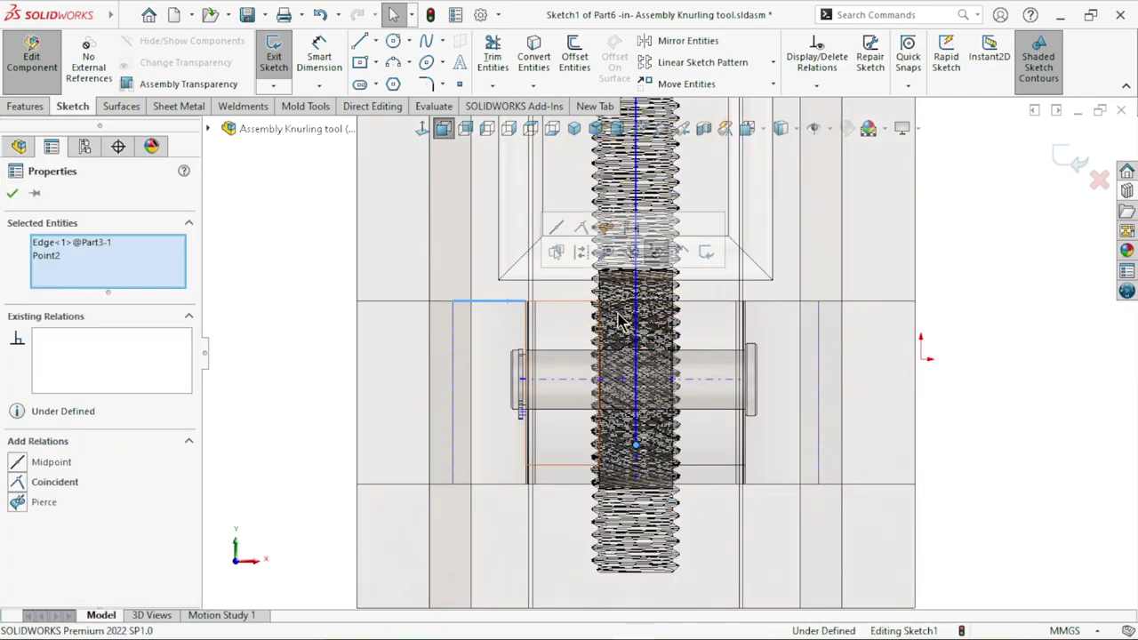
click(581, 227)
scroll(600, 533, up, 2)
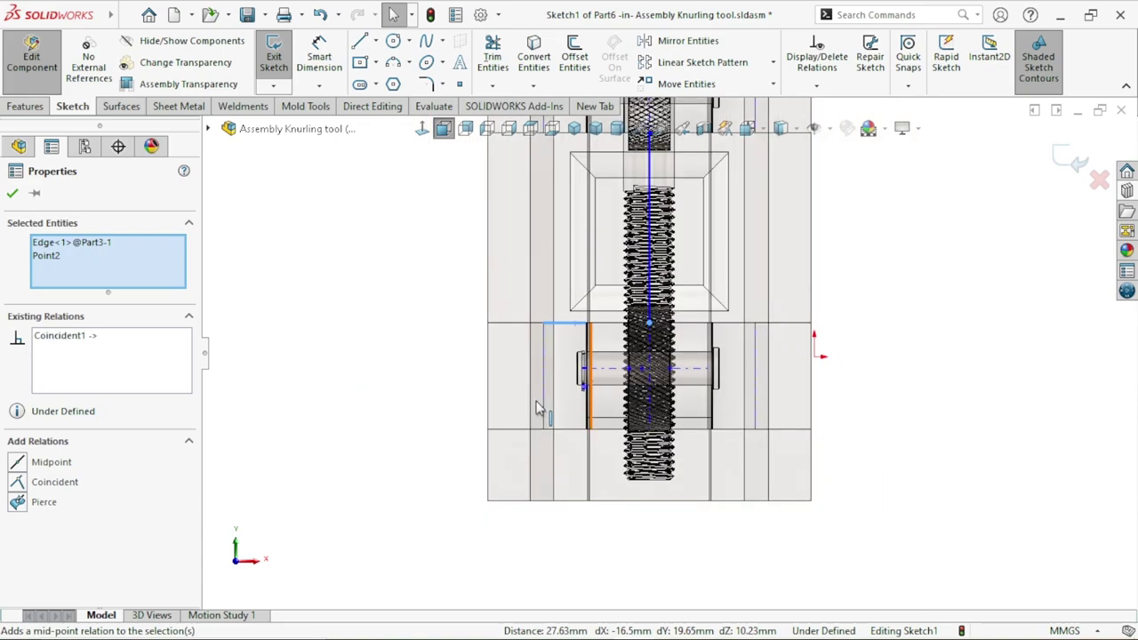
click(1070, 158)
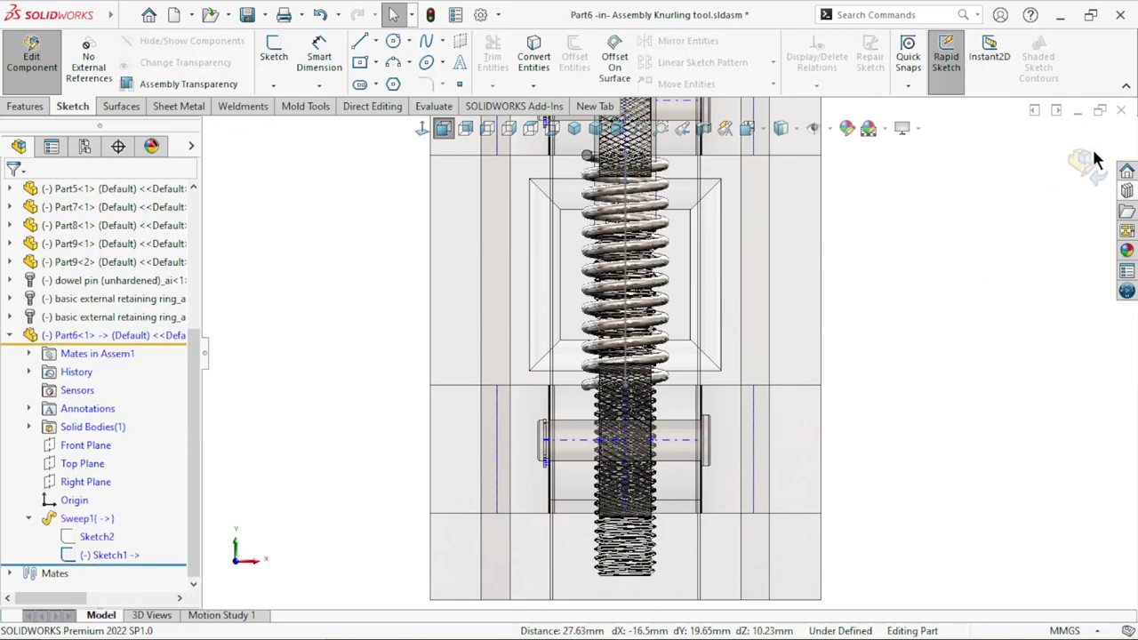
click(1086, 165)
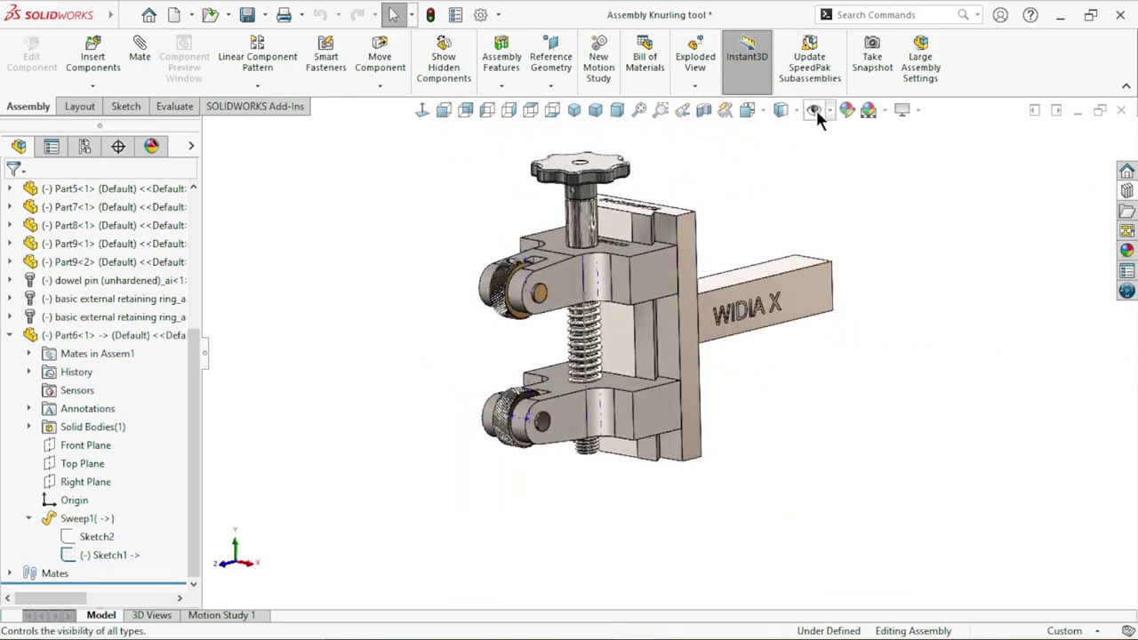
- Inspect the updated spring and set the assembly back to the isometric view
click(827, 105)
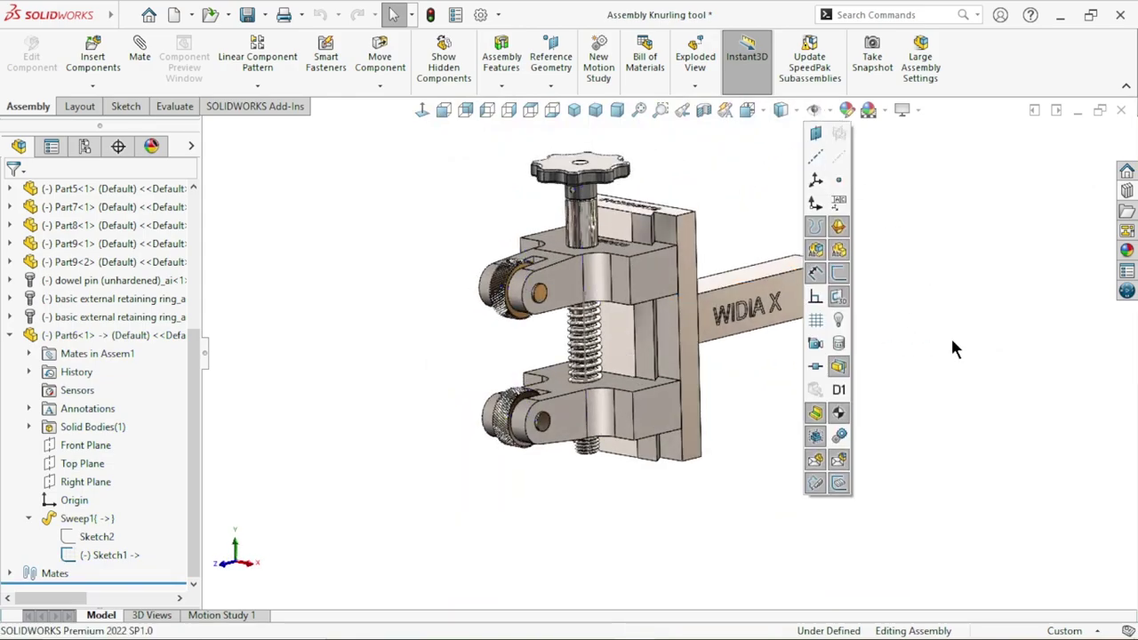
middle_drag(931, 357, 691, 364)
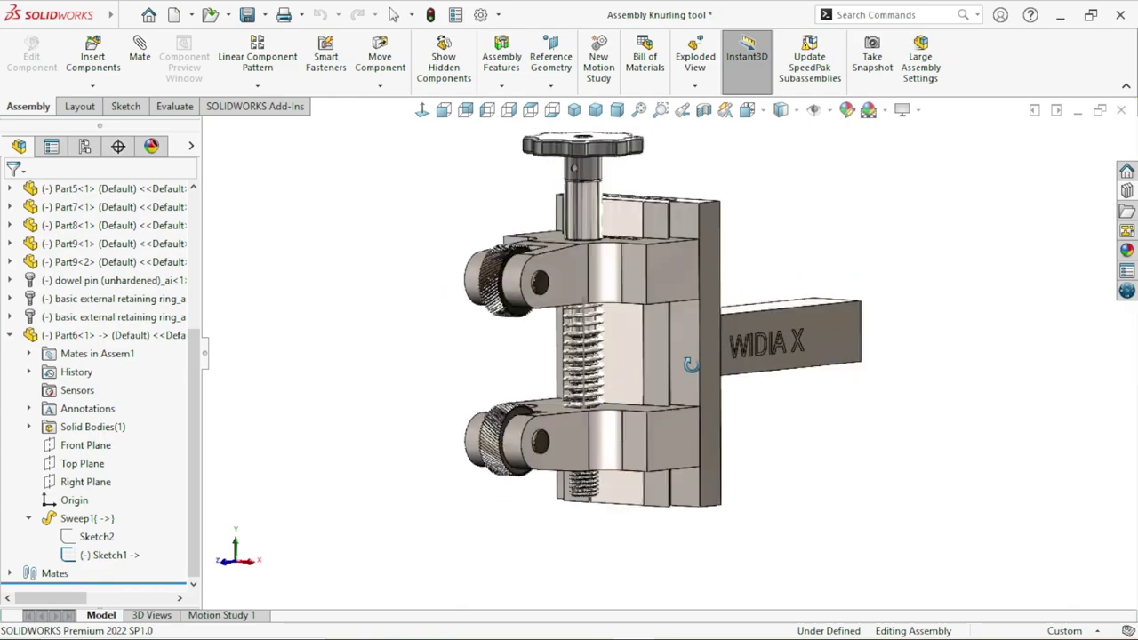
scroll(612, 394, down, 2)
scroll(612, 394, down, 3)
click(566, 306)
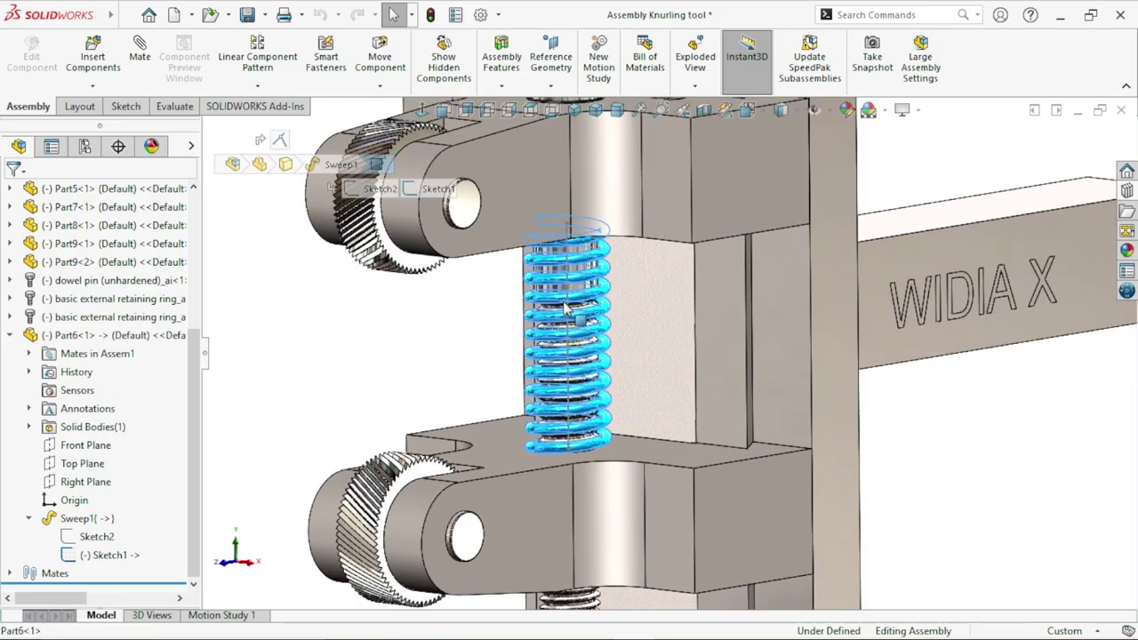
click(382, 305)
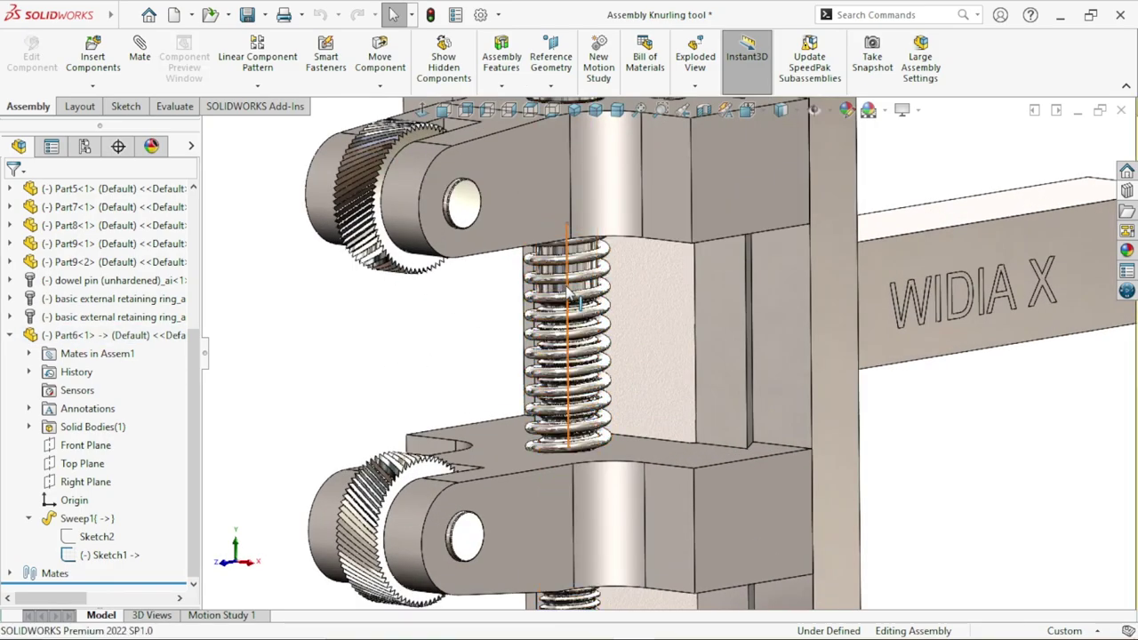
click(569, 296)
key(f)
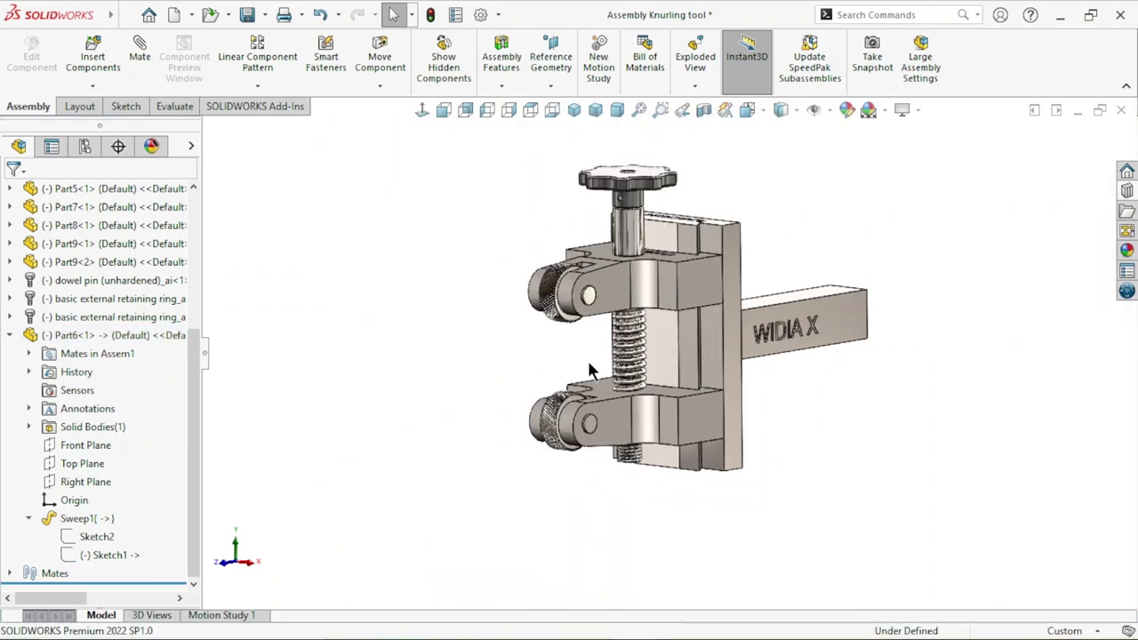
middle_drag(589, 371, 640, 391)
scroll(686, 411, up, 1)
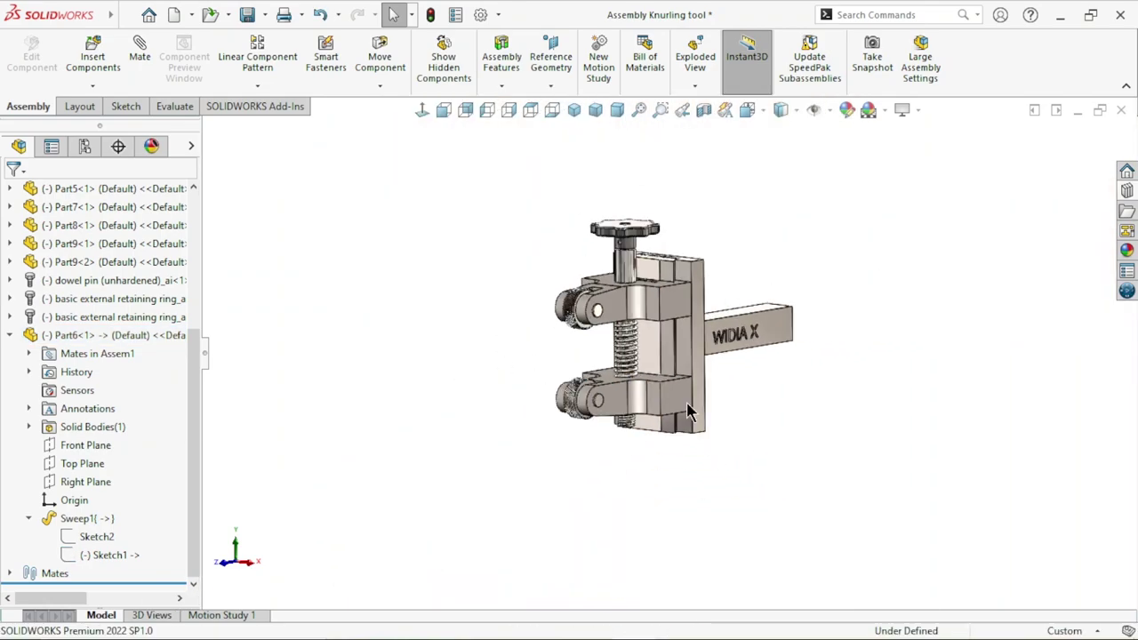
scroll(686, 360, down, 2)
click(575, 113)
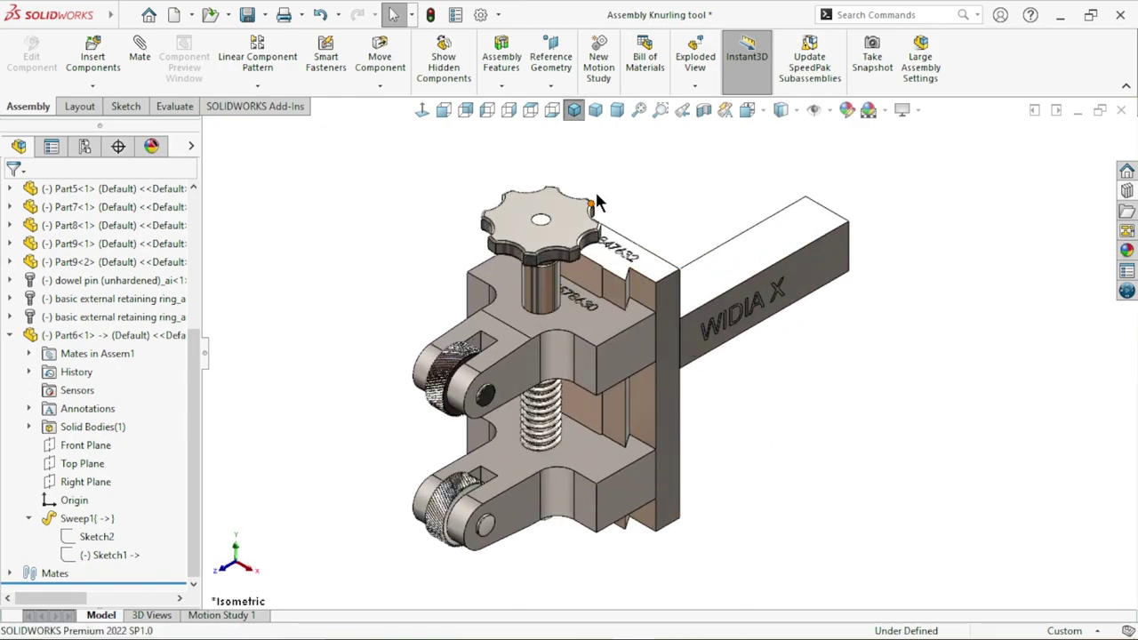
- Save the knurling tool assembly and switch to Motion Study 1
key(ctrl+s)
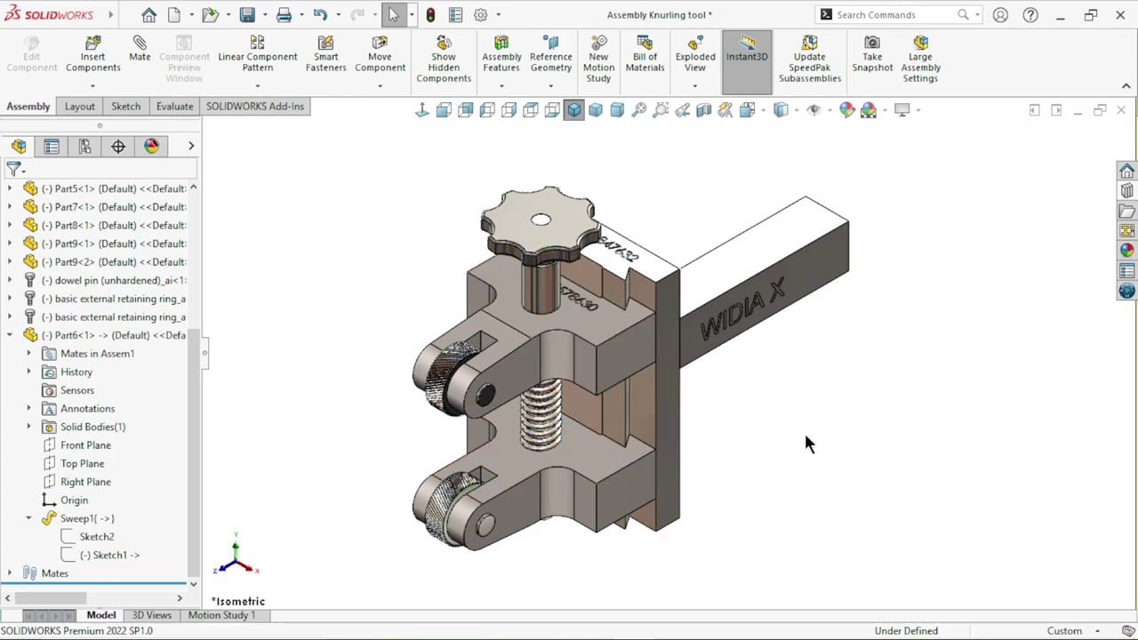
middle_drag(770, 456, 702, 473)
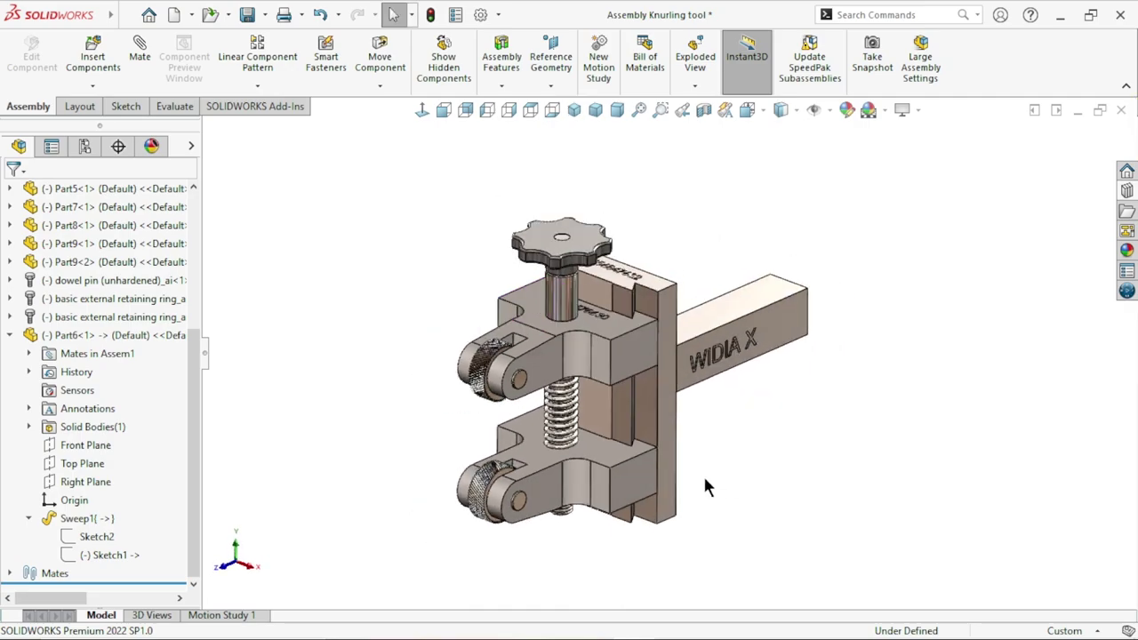
scroll(702, 472, up, 2)
scroll(627, 414, down, 2)
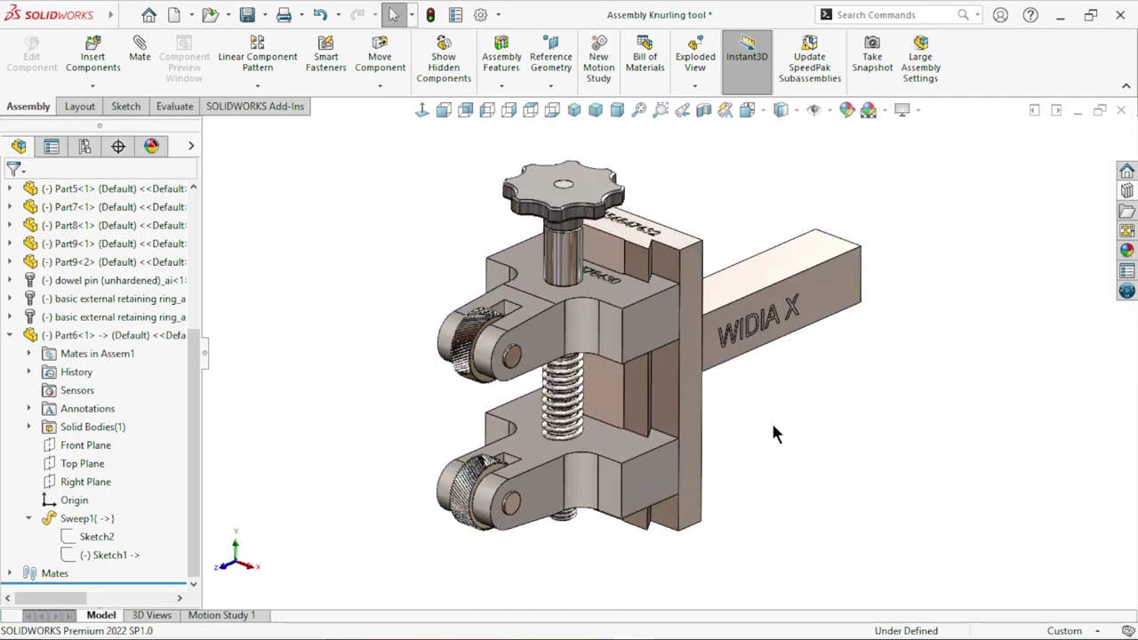
click(236, 616)
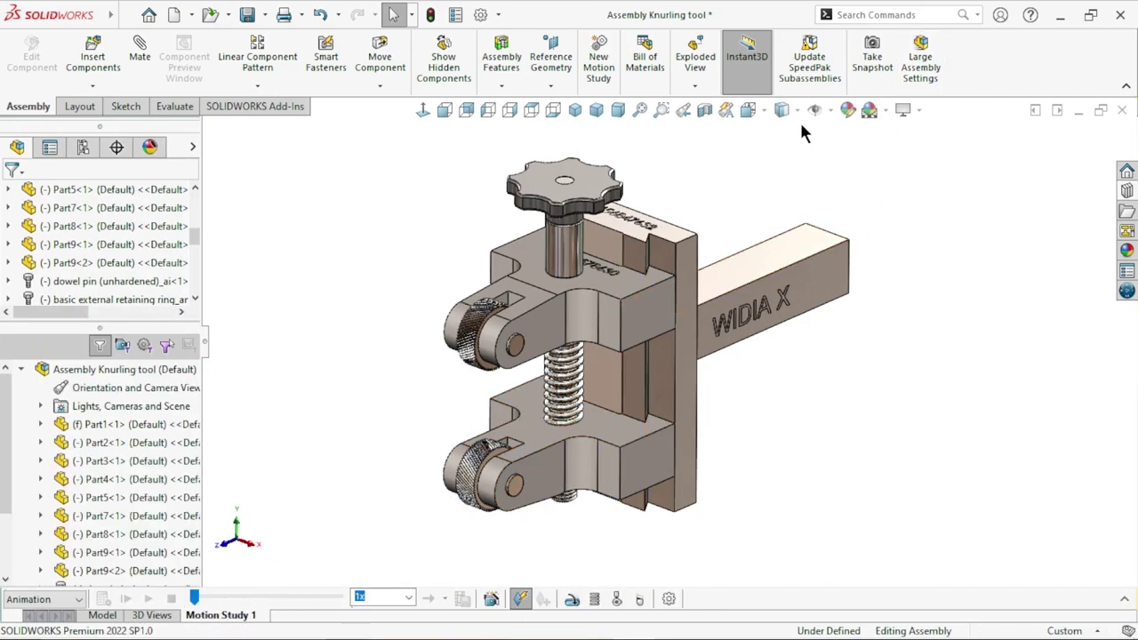
- Check the toolbar list, then expand the Motion Study 1 timeline to show 0–20 seconds
right_click(979, 55)
mouse_move(982, 142)
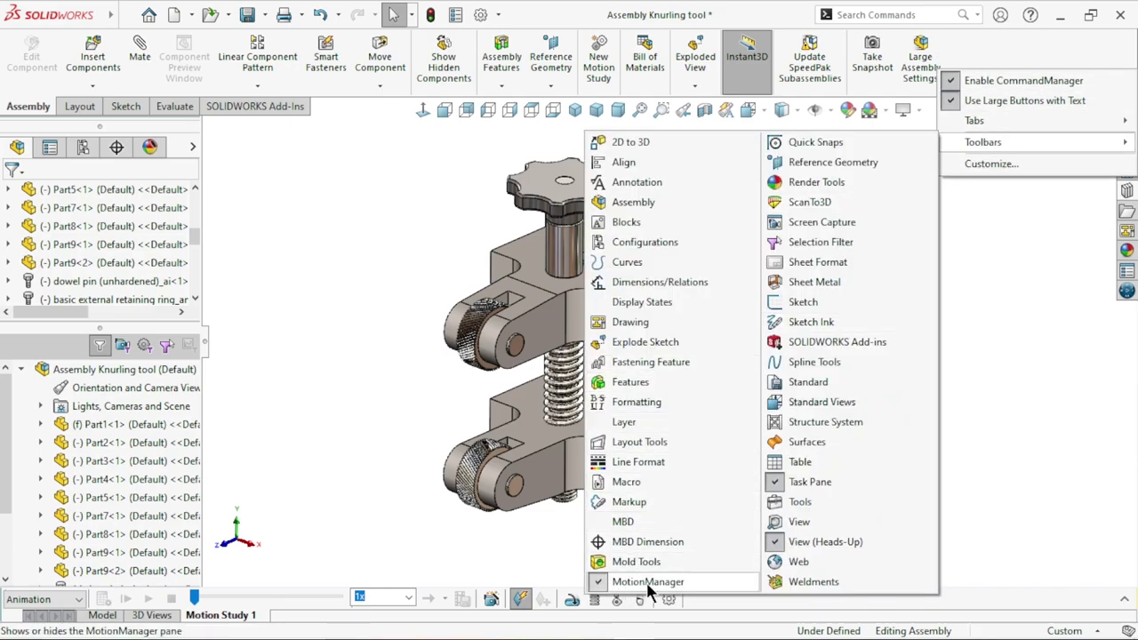
click(337, 517)
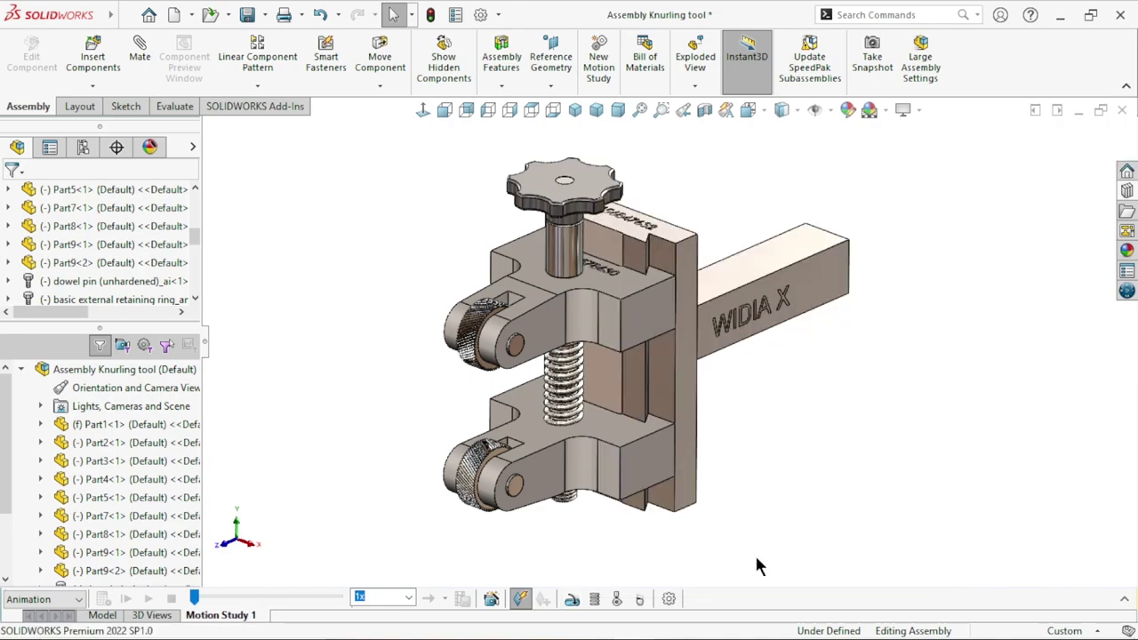
click(1125, 595)
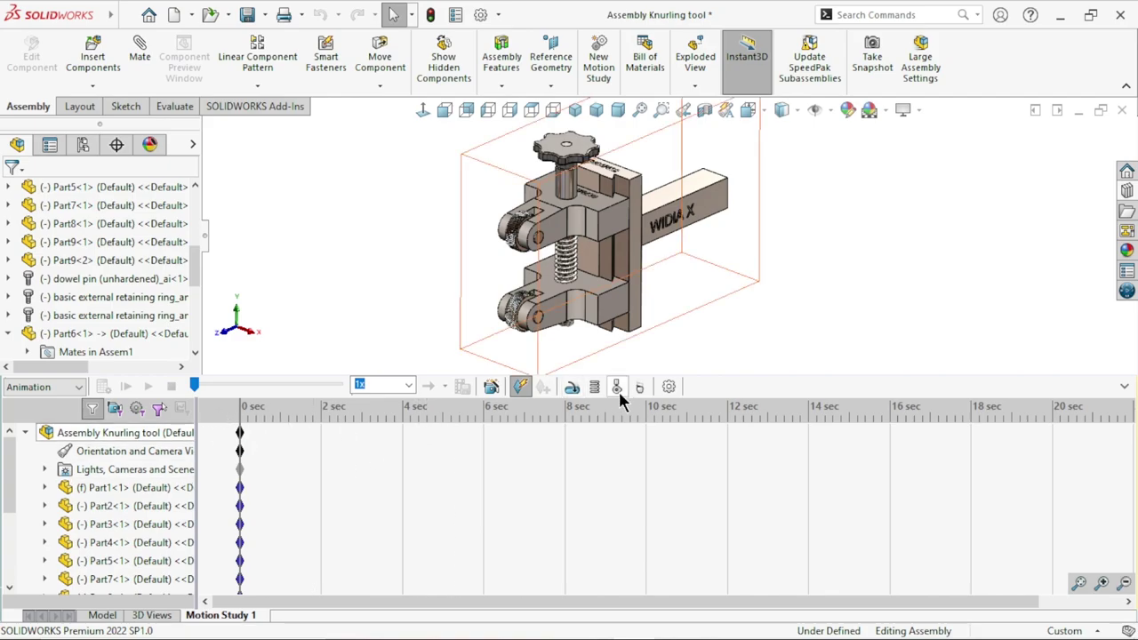
- Start a rotary motor and select the knob's circular edge on Part5
click(571, 388)
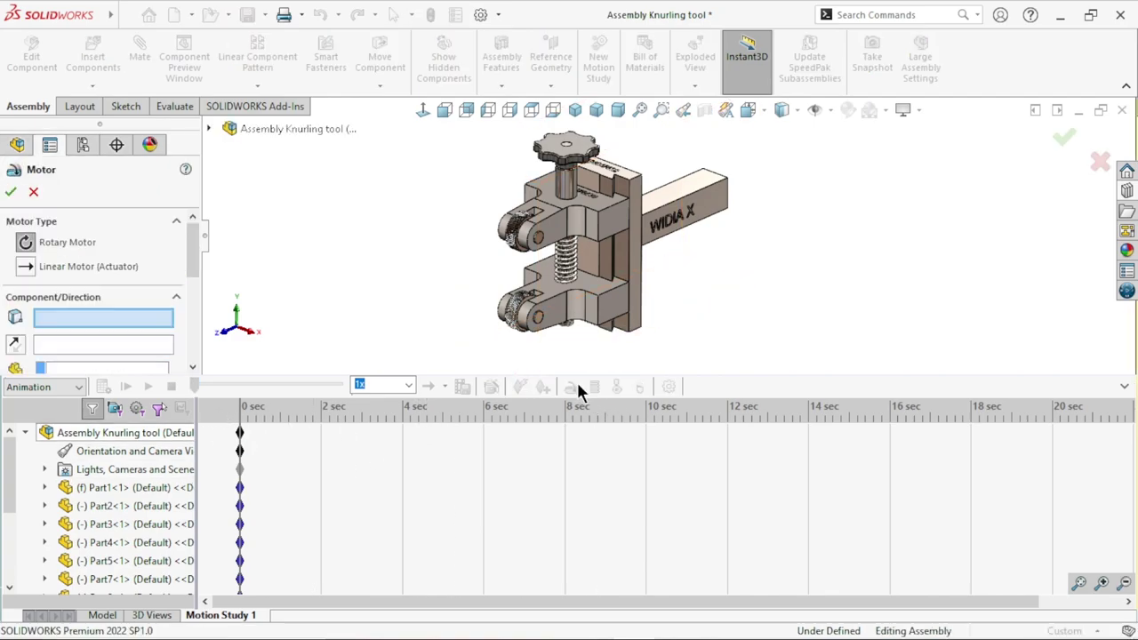
scroll(596, 174, down, 3)
scroll(613, 177, down, 5)
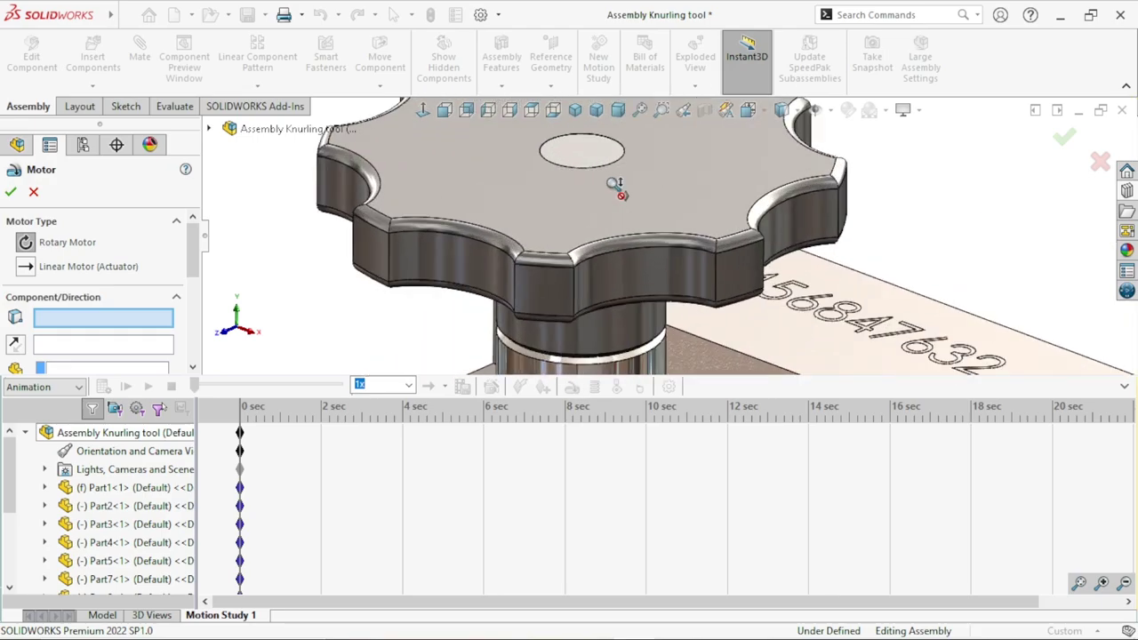
scroll(614, 173, down, 4)
click(611, 169)
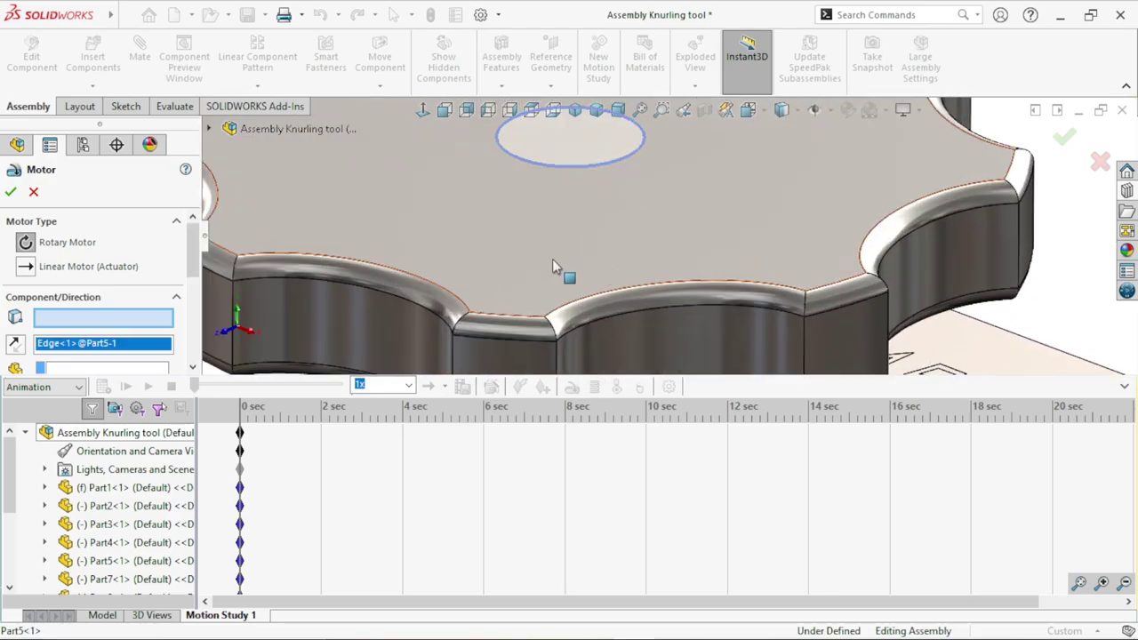
scroll(552, 258, up, 5)
scroll(655, 227, down, 4)
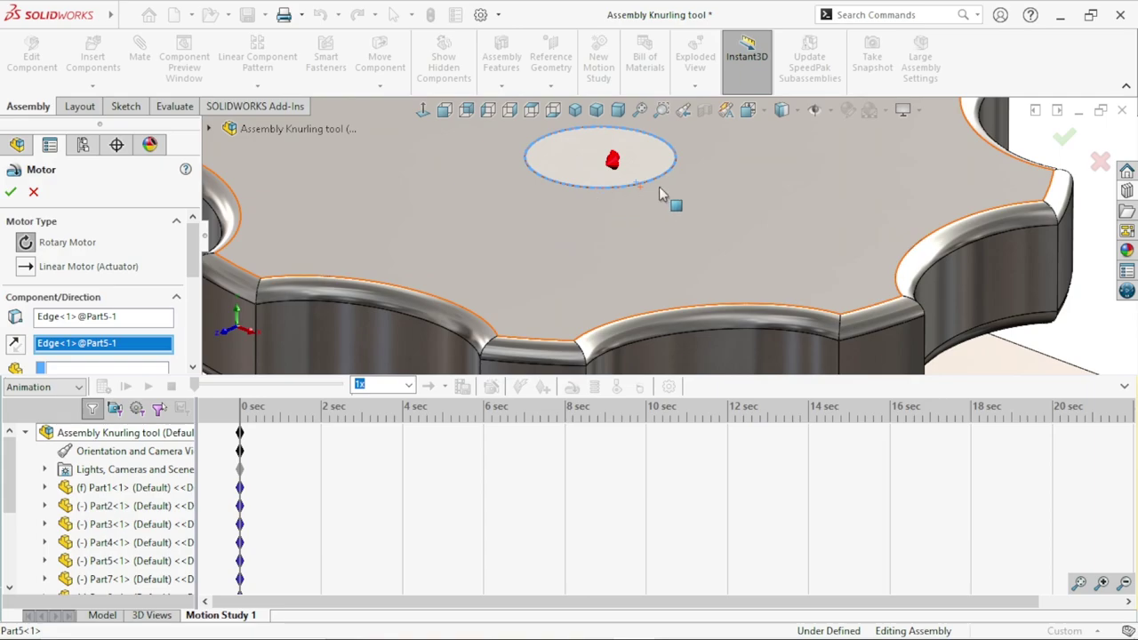
- Confirm the motor at constant speed 100 RPM and extend the study to 14 seconds
middle_drag(627, 198, 617, 212)
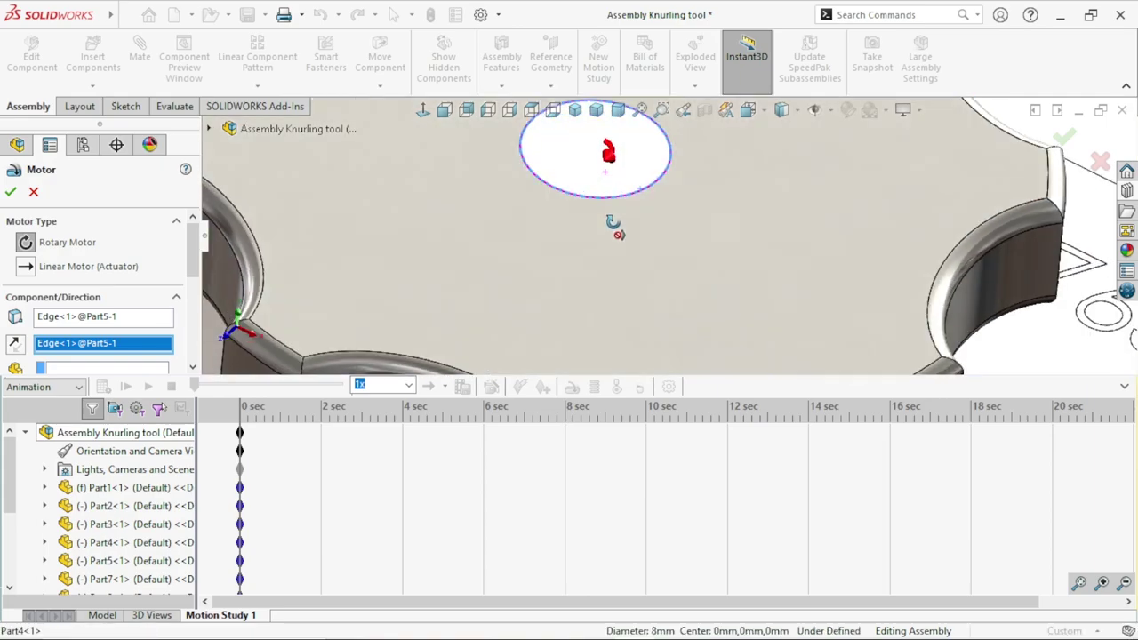
scroll(636, 222, up, 4)
scroll(662, 285, up, 3)
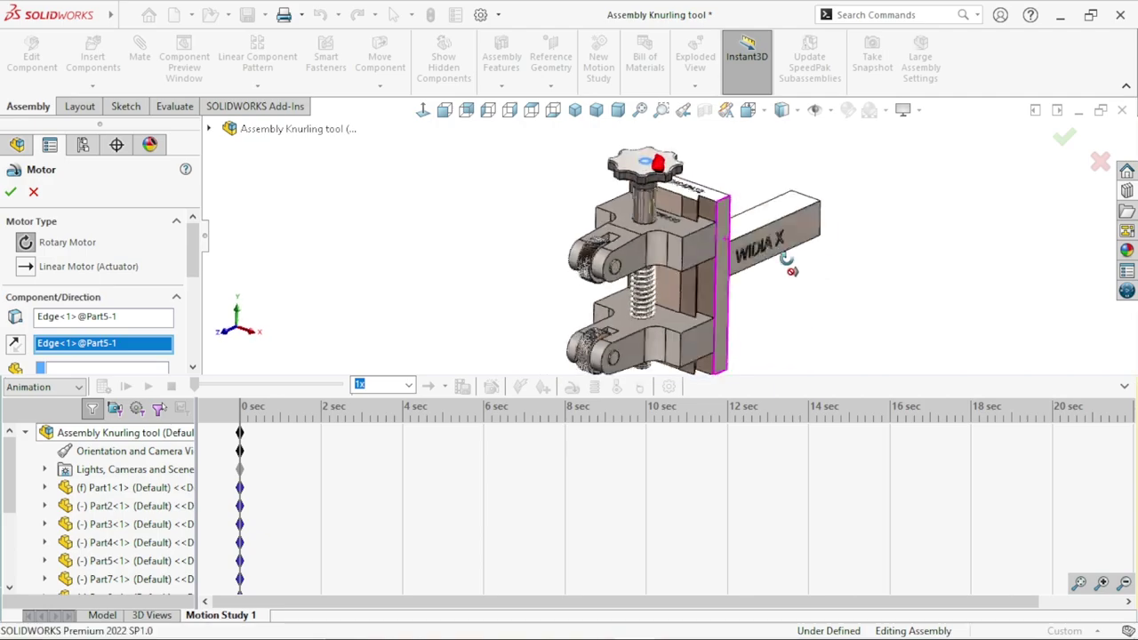
middle_drag(684, 309, 784, 212)
scroll(729, 297, up, 3)
scroll(711, 302, down, 2)
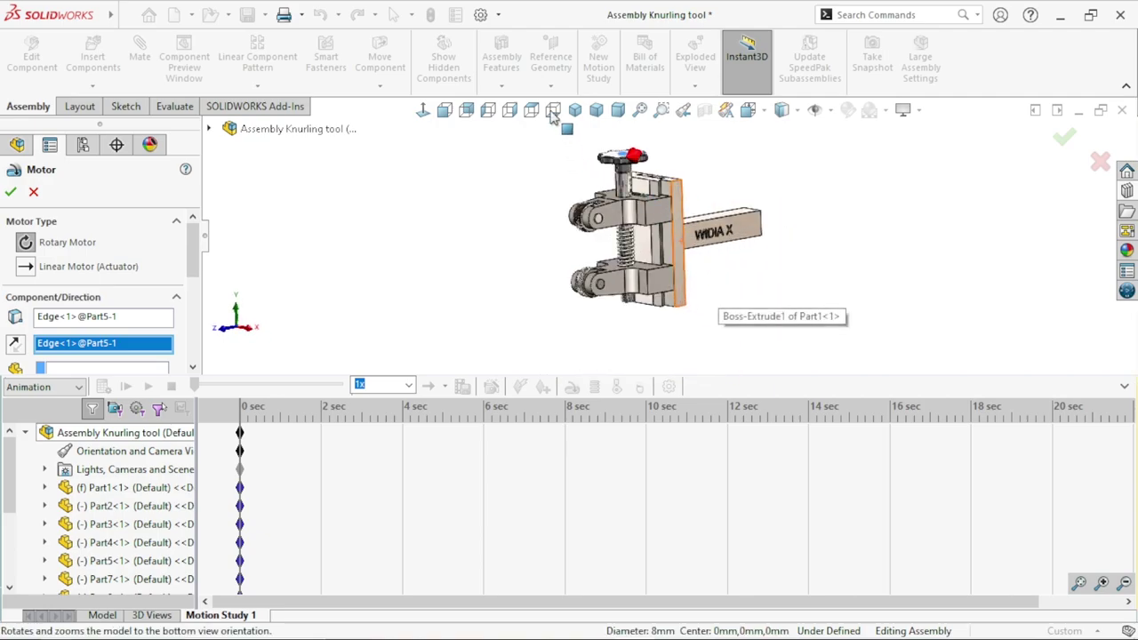
click(594, 112)
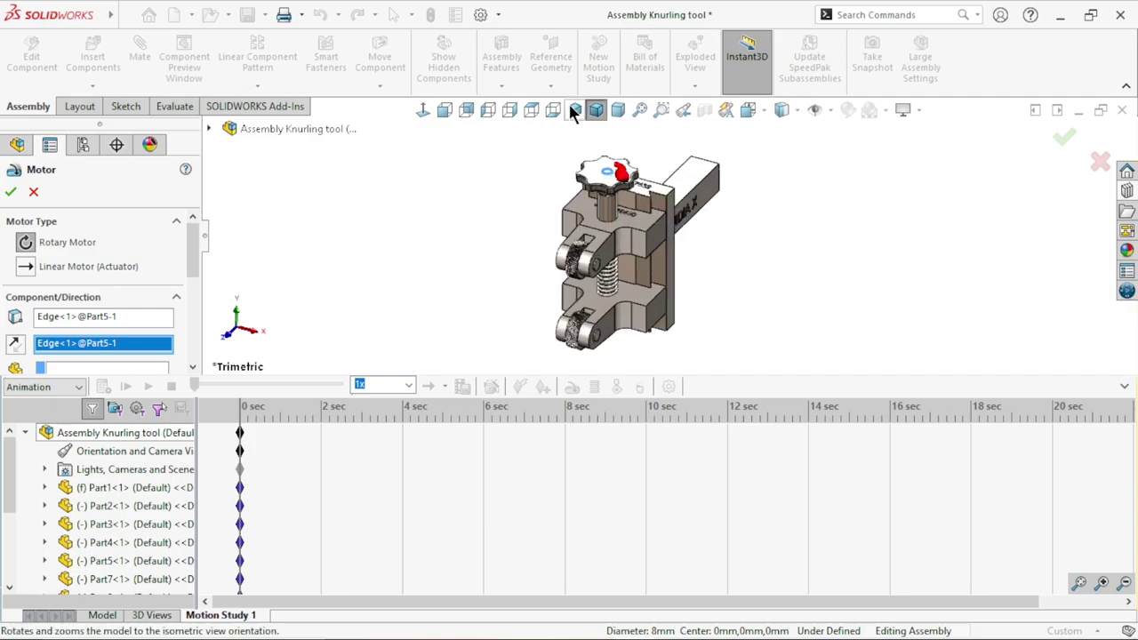
middle_drag(602, 184, 668, 267)
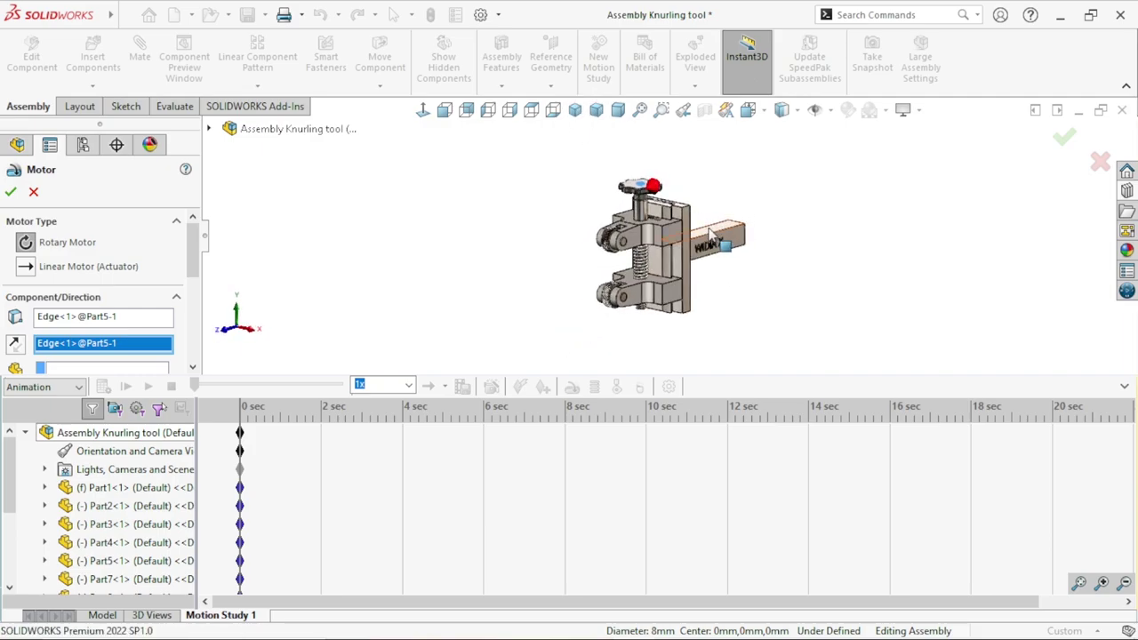
scroll(668, 267, down, 2)
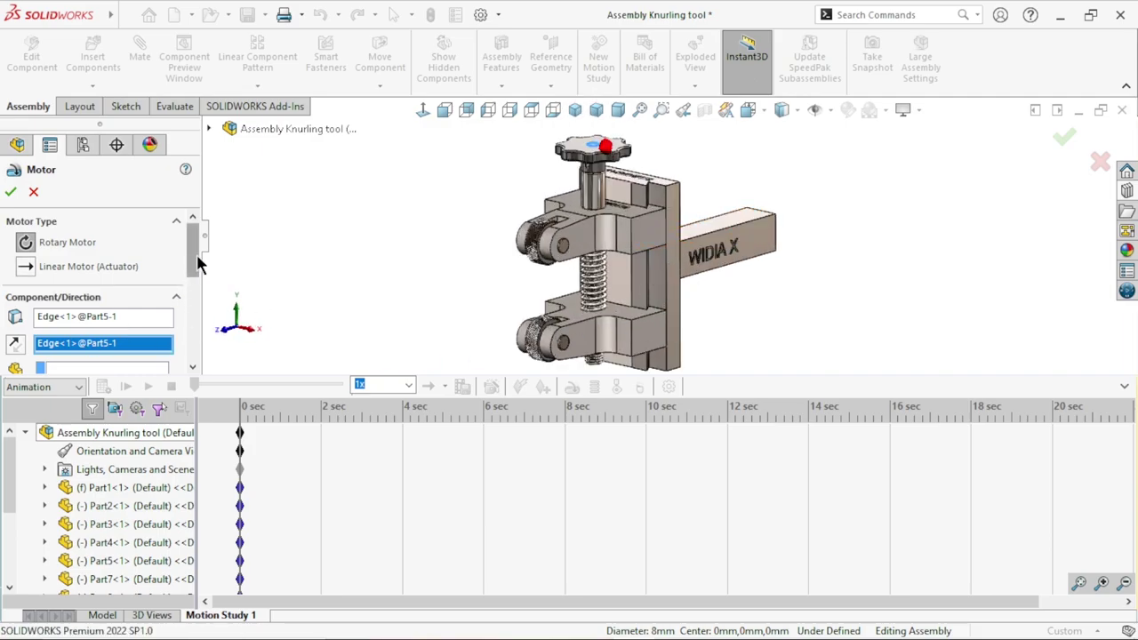
scroll(196, 254, down, 3)
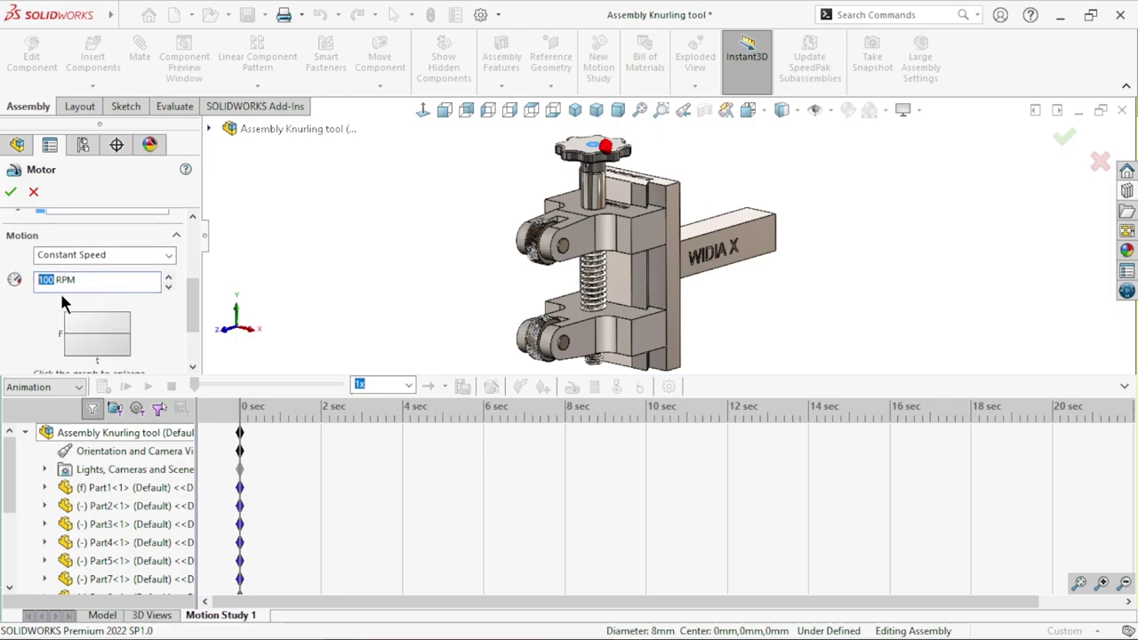
click(11, 191)
mouse_move(442, 432)
mouse_down()
mouse_move(738, 459)
mouse_move(807, 449)
mouse_up()
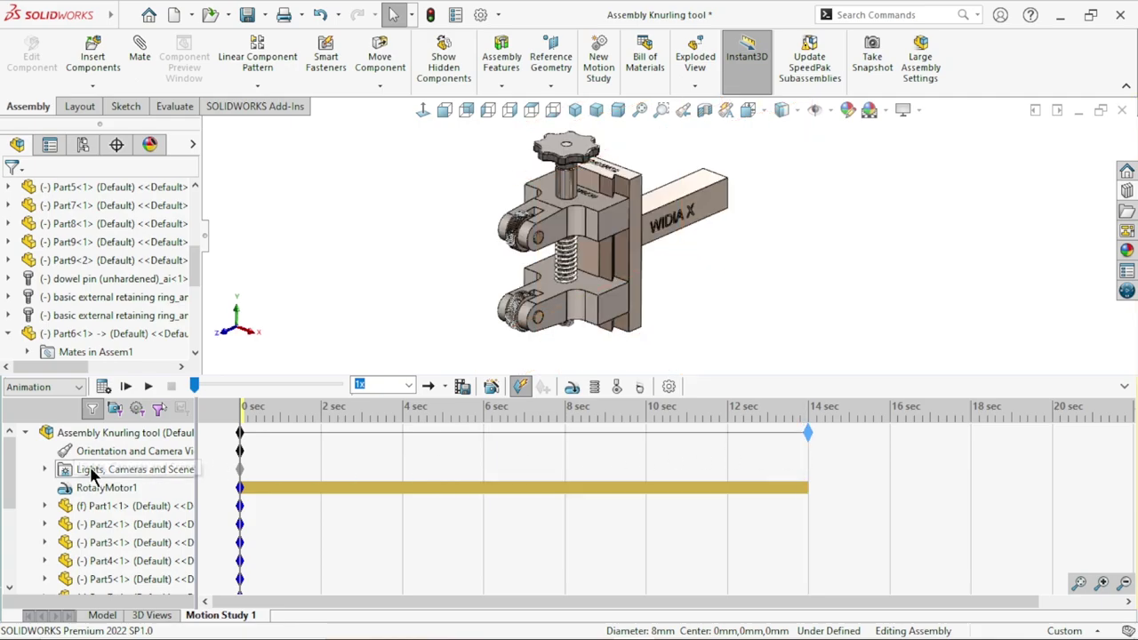
- Calculate Motion Study 1 over the full 14 seconds
click(110, 387)
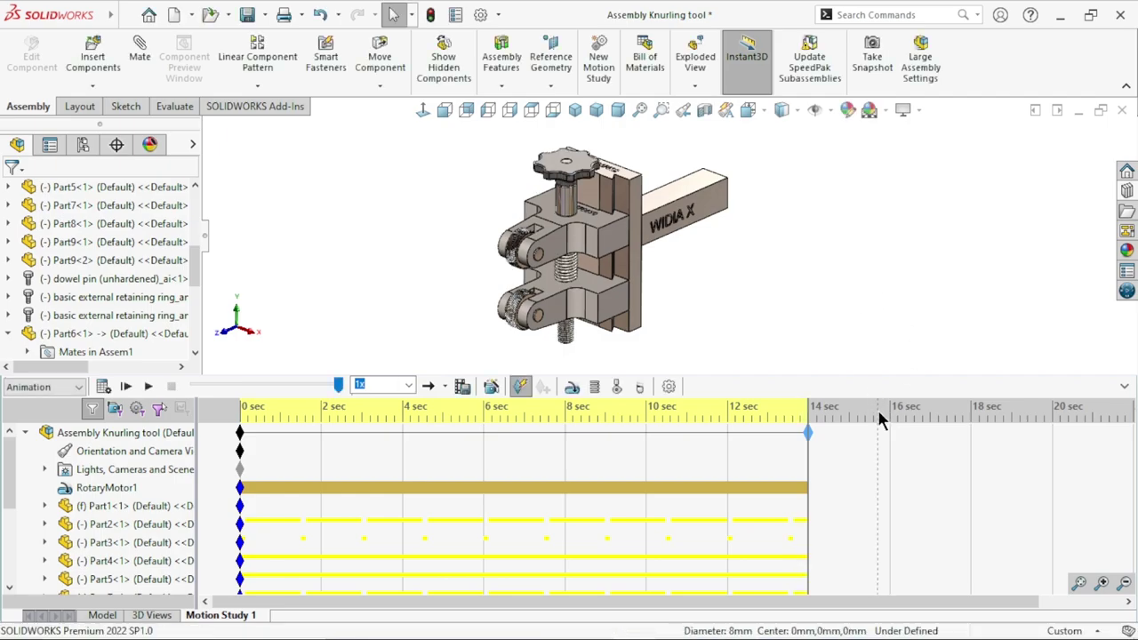
- Collapse the timeline, play the knob animation, and rewind it to 0 sec
click(1124, 387)
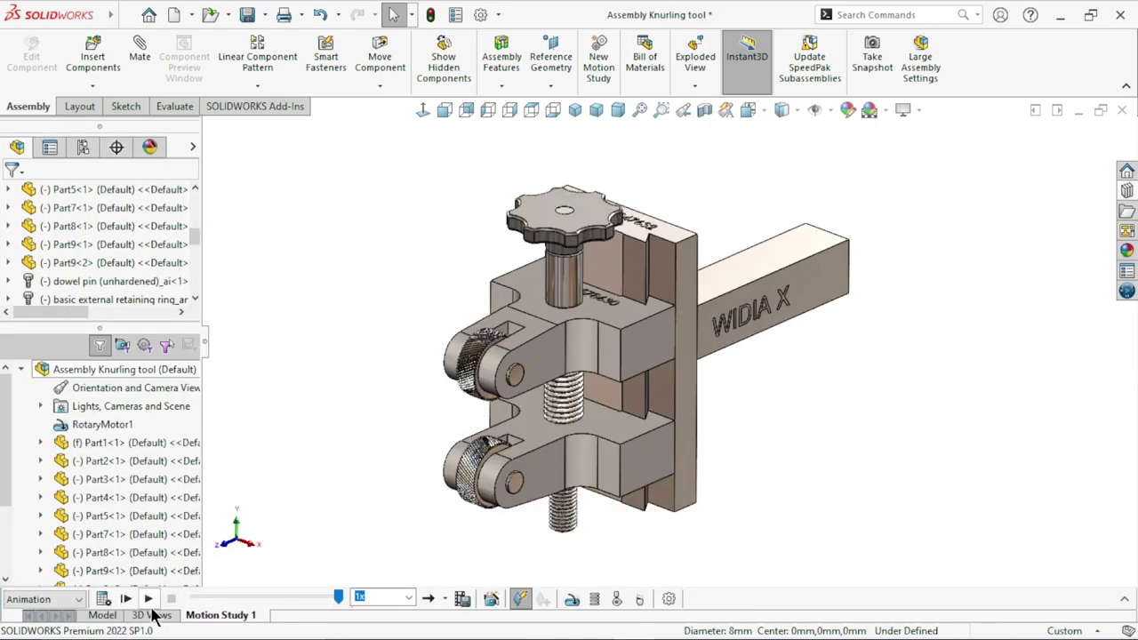
click(147, 598)
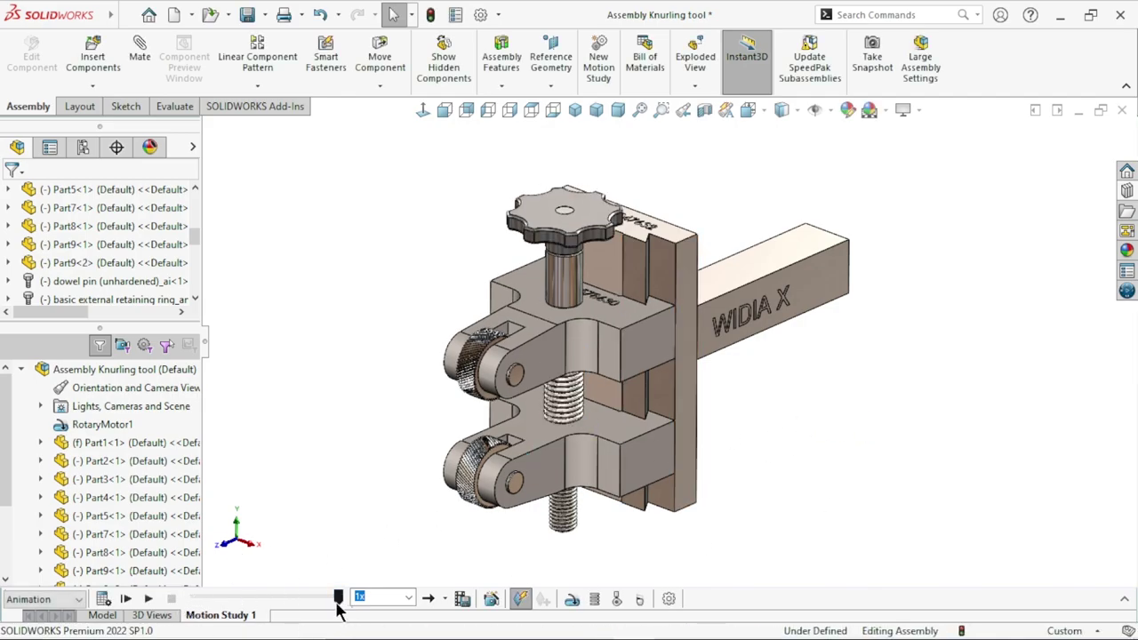
drag(338, 599, 192, 598)
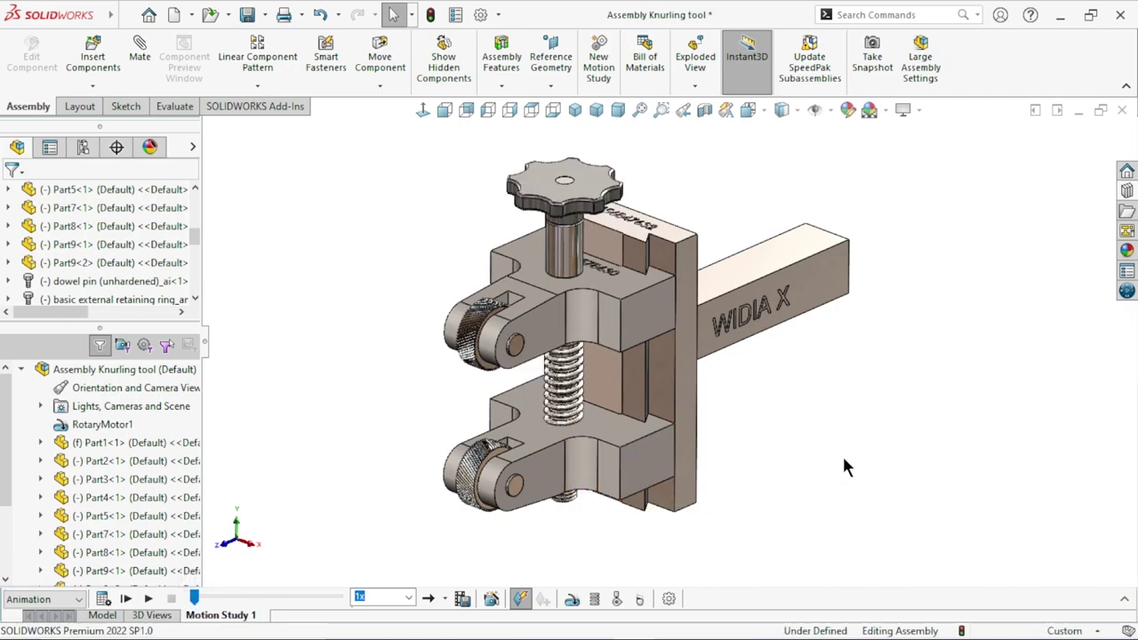
click(634, 316)
right_click(635, 316)
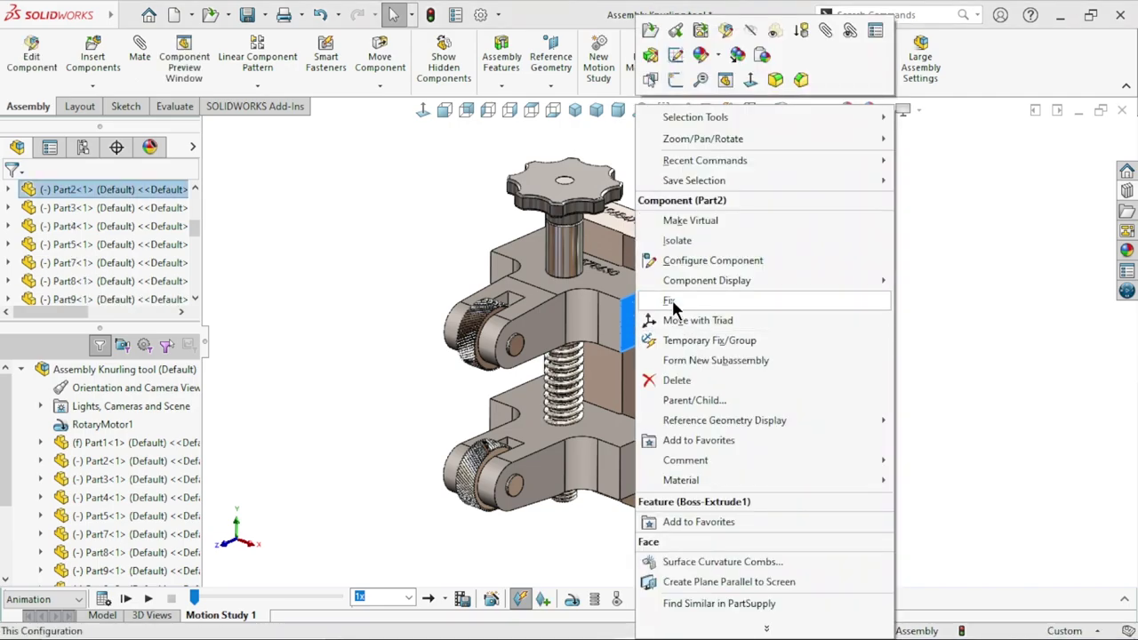
click(418, 427)
scroll(534, 373, up, 2)
scroll(632, 326, down, 2)
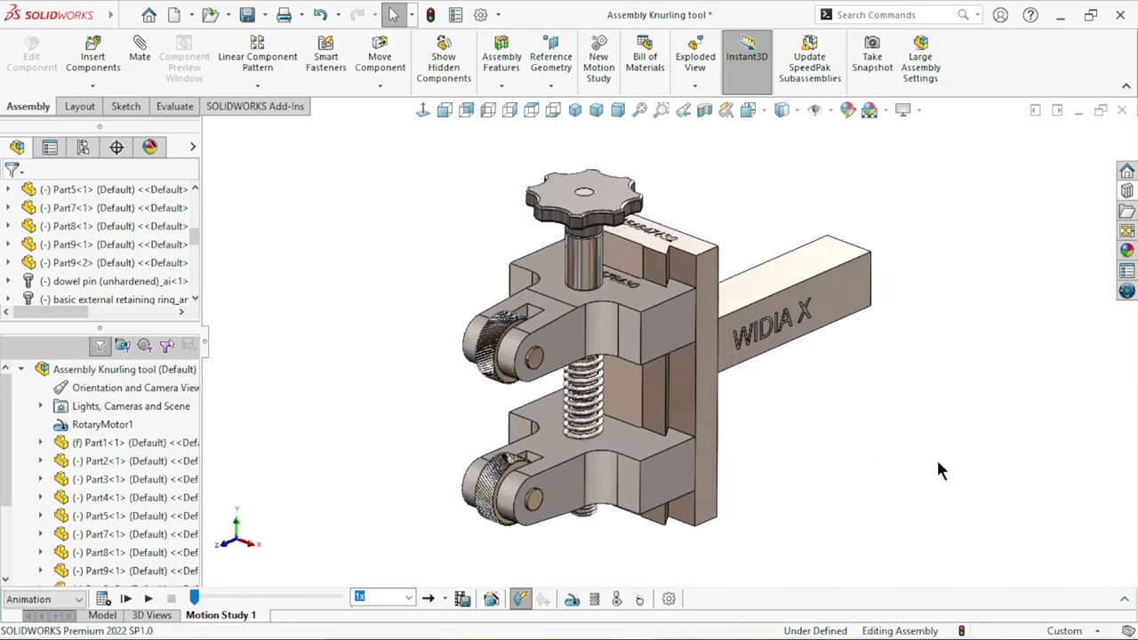
middle_drag(802, 460, 823, 409)
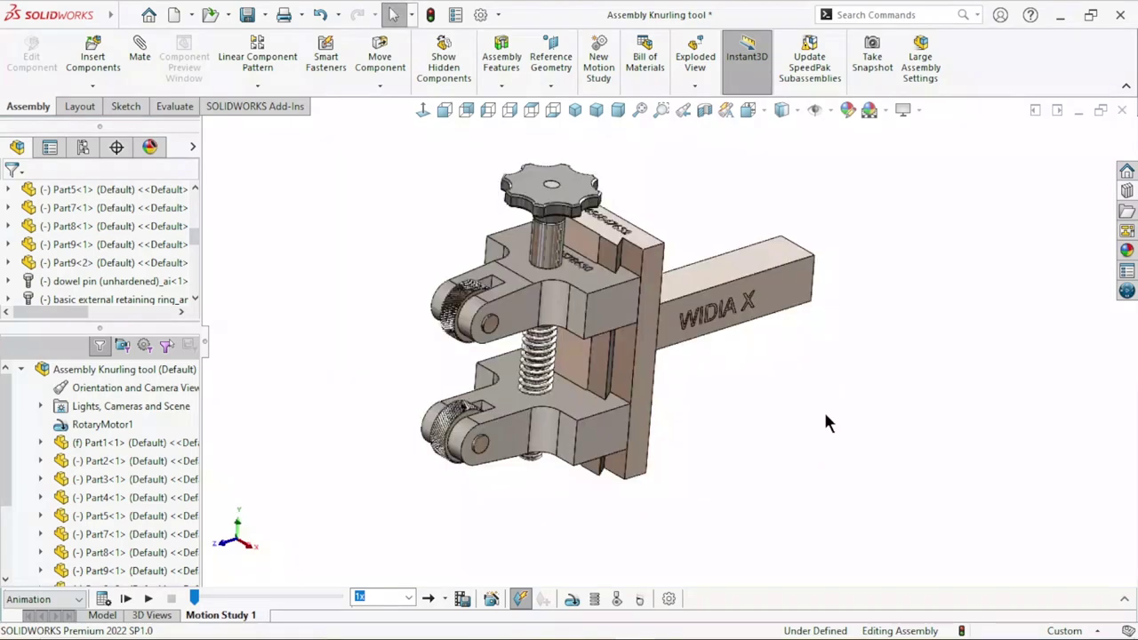
middle_drag(826, 477, 830, 471)
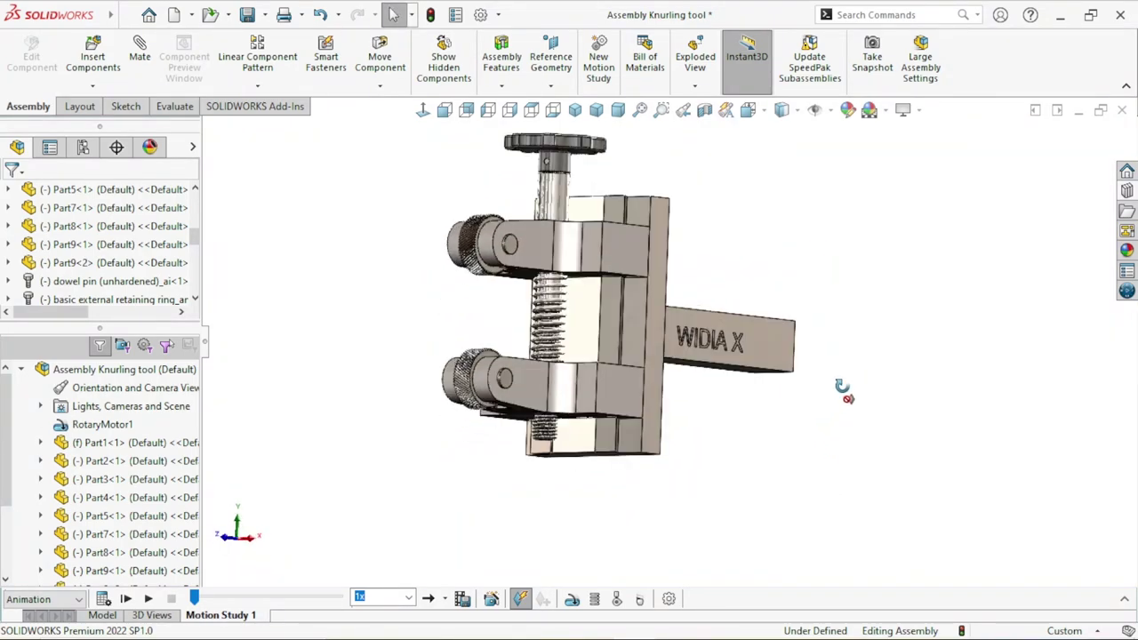
scroll(744, 388, up, 2)
scroll(703, 364, down, 3)
scroll(711, 373, up, 2)
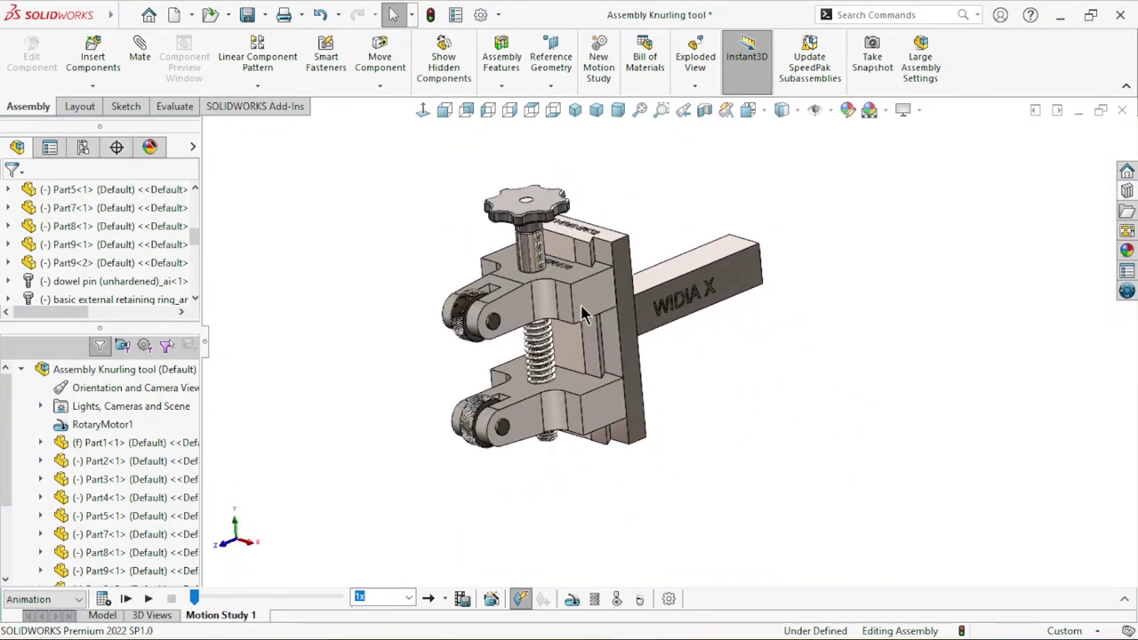
scroll(727, 407, down, 3)
scroll(727, 407, up, 2)
scroll(857, 429, down, 3)
scroll(857, 429, up, 1)
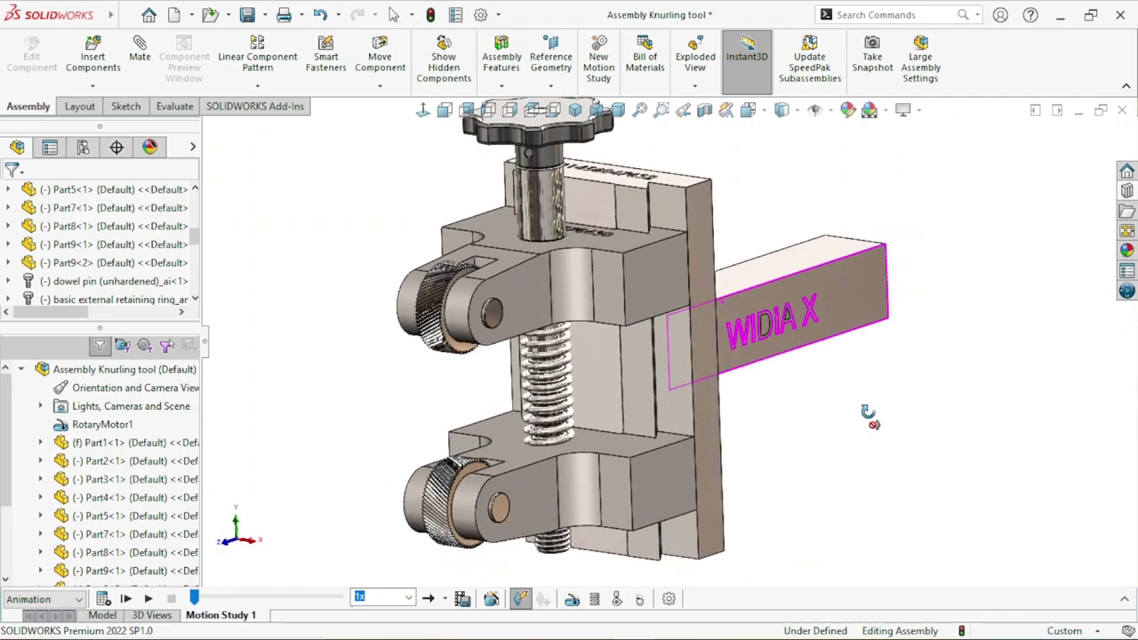
scroll(739, 408, up, 2)
scroll(671, 334, down, 2)
scroll(844, 486, up, 3)
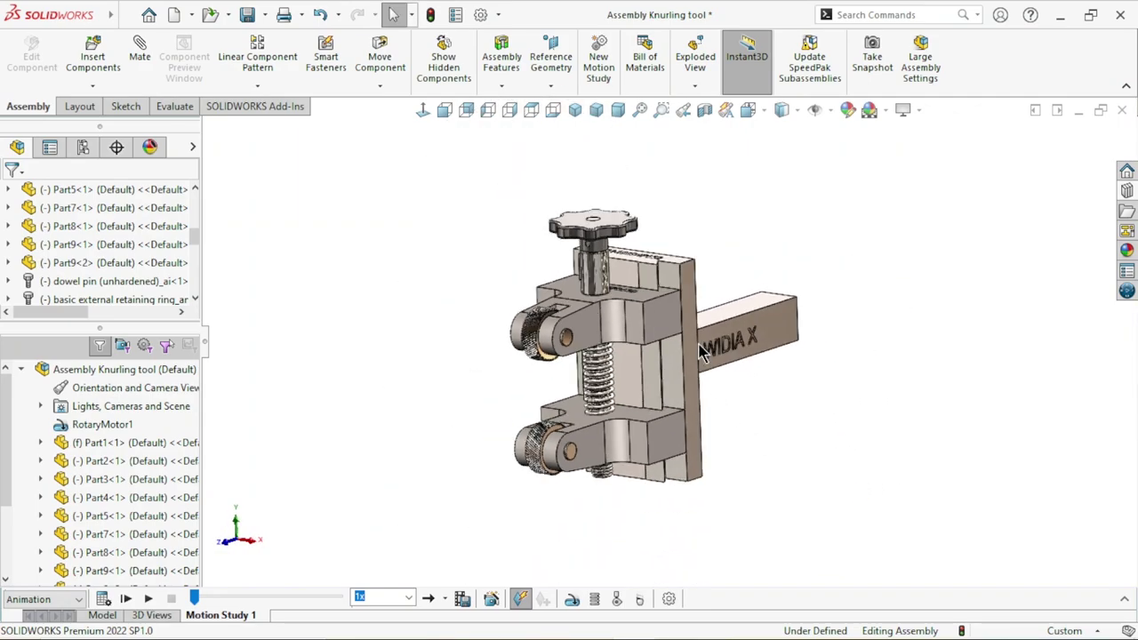